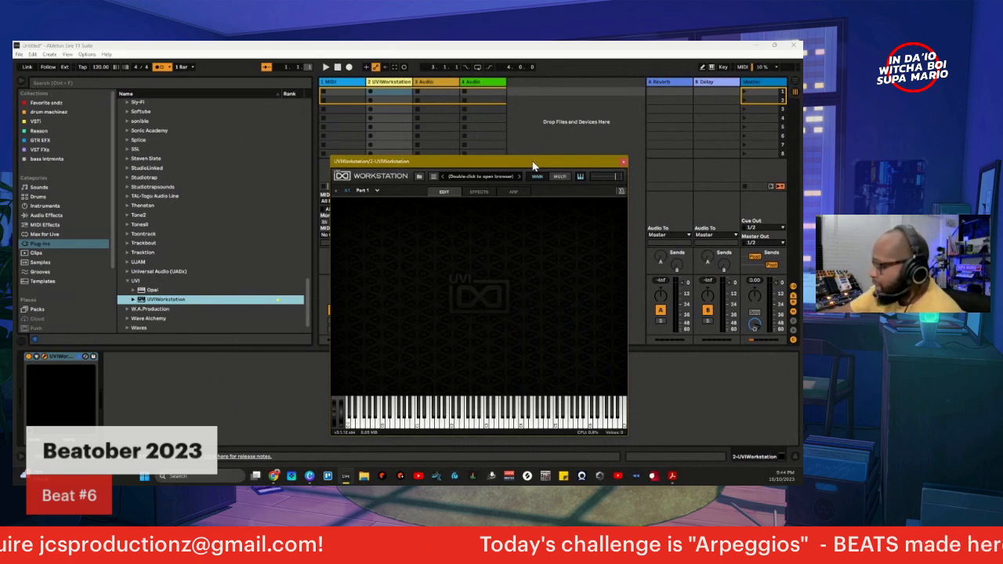
- Browse the installed UVI soundbanks and open the FM Suite soundbank
{"action": "left_click", "coordinate": [419, 177]}
{"action": "scroll", "coordinate": [358, 269], "scroll_direction": "down", "scroll_amount": 2}
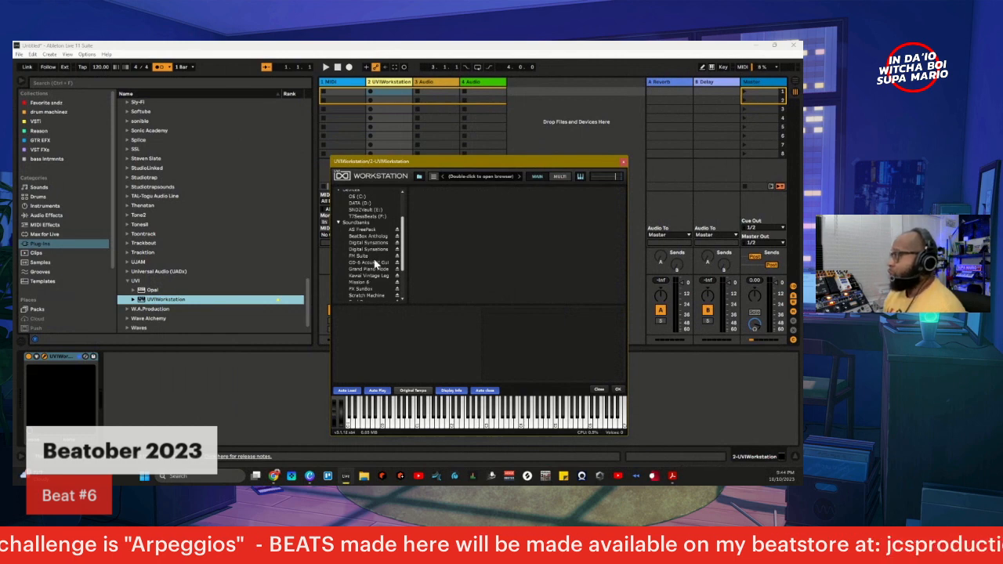
{"action": "scroll", "coordinate": [374, 264], "scroll_direction": "down", "scroll_amount": 2}
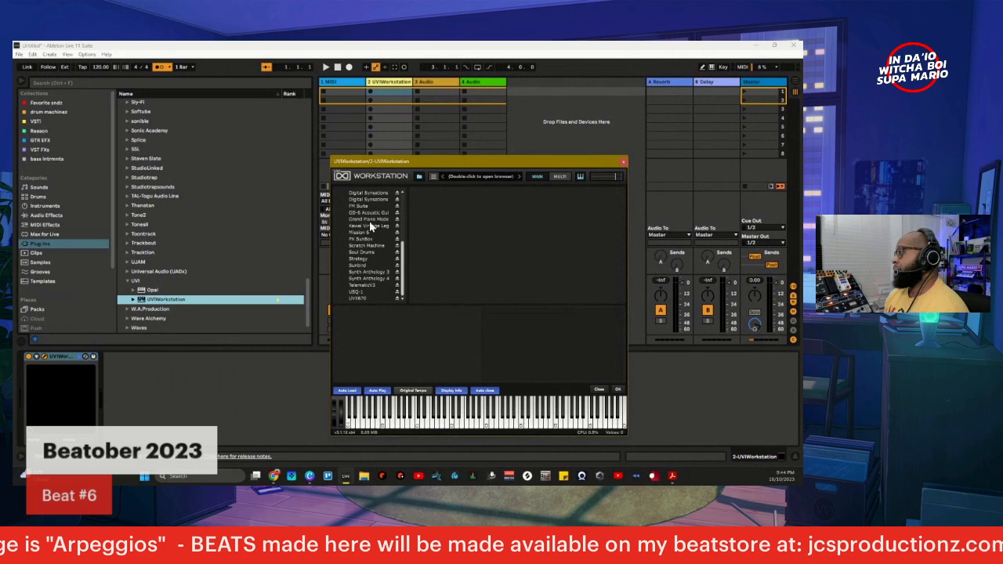
{"action": "scroll", "coordinate": [369, 221], "scroll_direction": "up", "scroll_amount": 2}
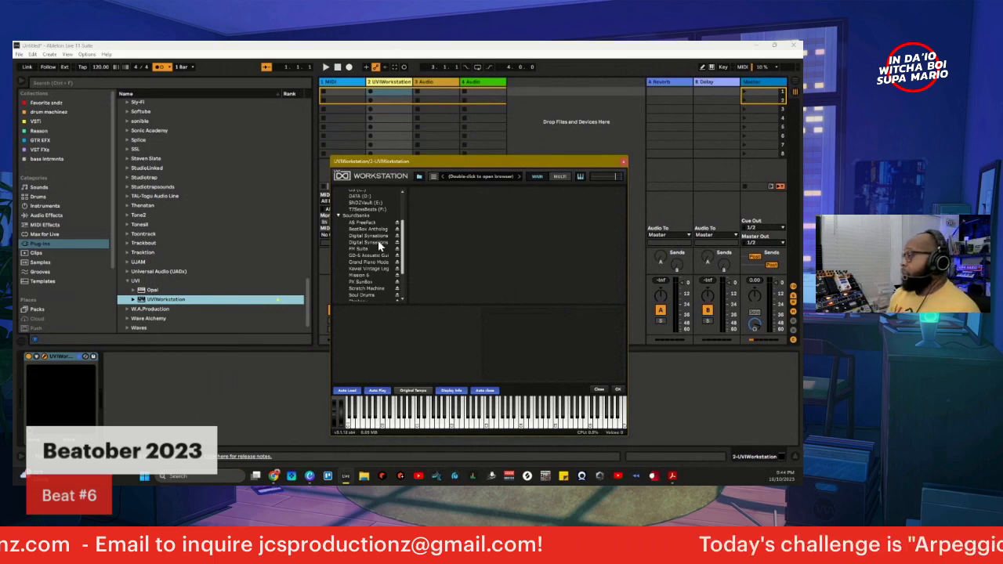
{"action": "scroll", "coordinate": [368, 243], "scroll_direction": "down", "scroll_amount": 2}
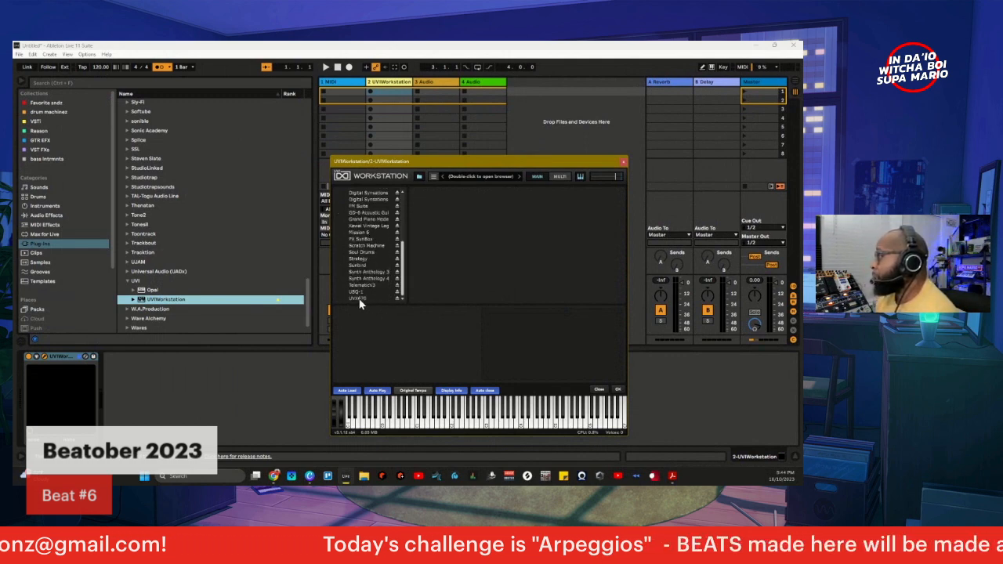
{"action": "scroll", "coordinate": [369, 260], "scroll_direction": "up", "scroll_amount": 2}
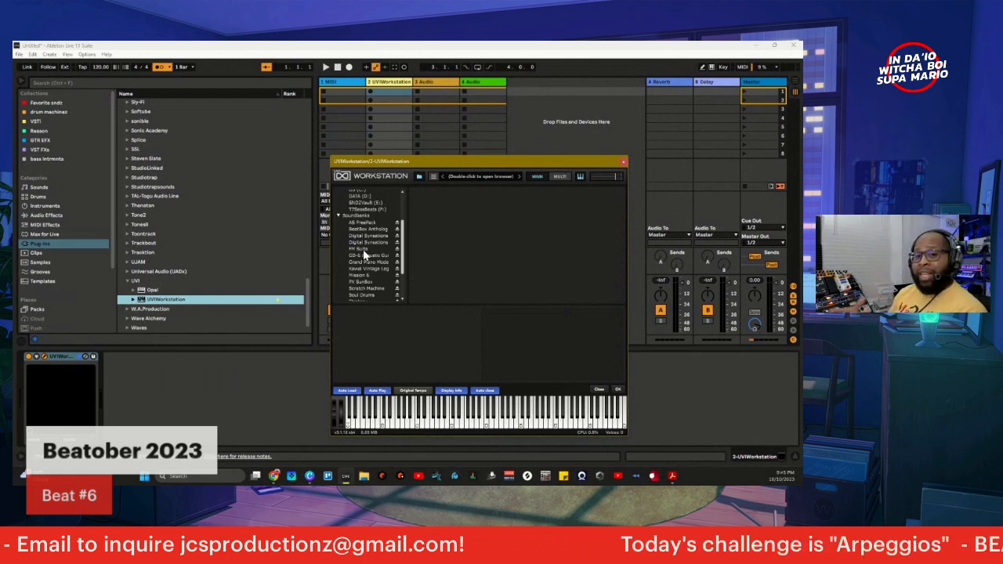
{"action": "left_click", "coordinate": [362, 249]}
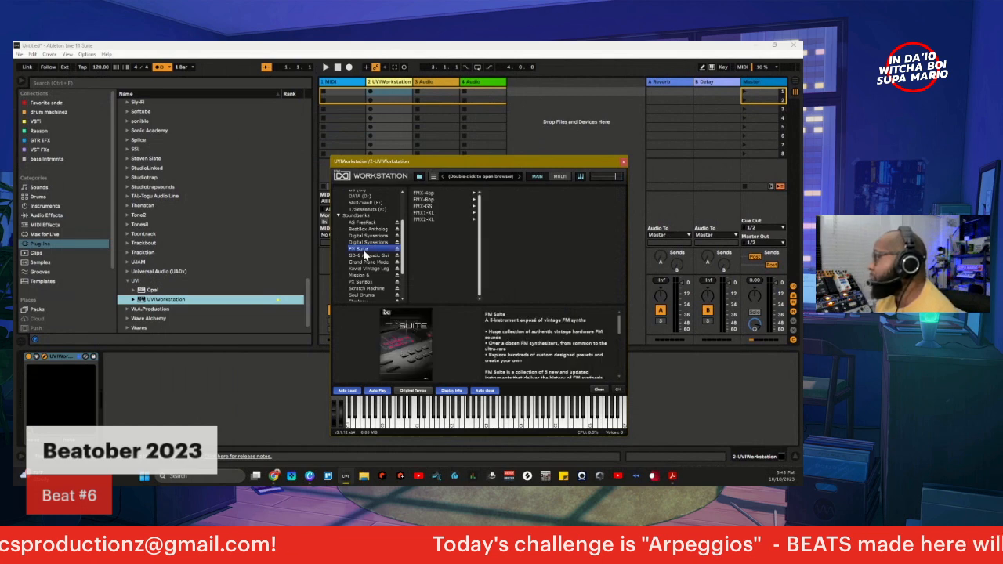
- Look through the FMX-4op and FMX-8op preset categories, including the Animated Step presets of FMX-8op
{"action": "left_click", "coordinate": [424, 193]}
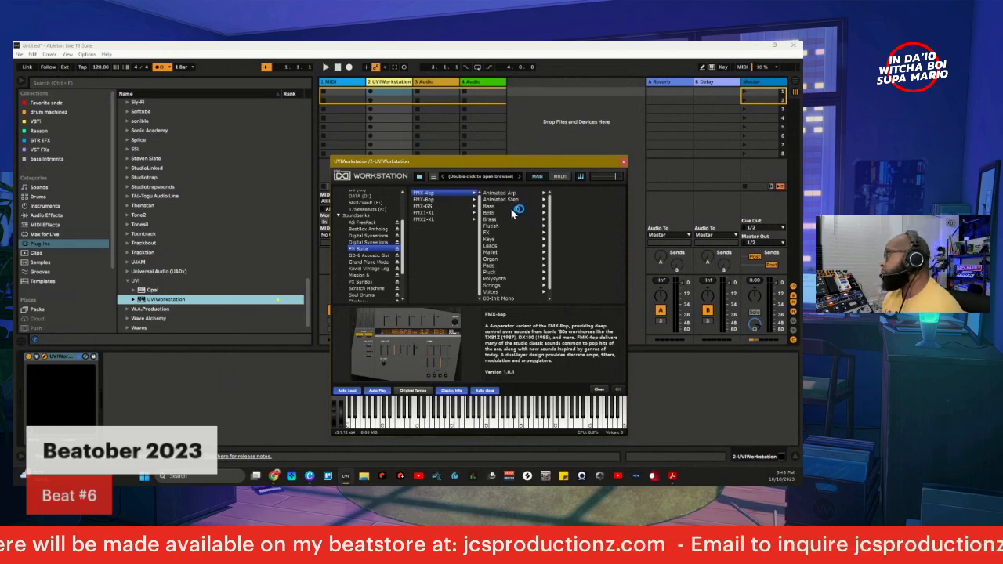
{"action": "scroll", "coordinate": [521, 227], "scroll_direction": "down", "scroll_amount": 1}
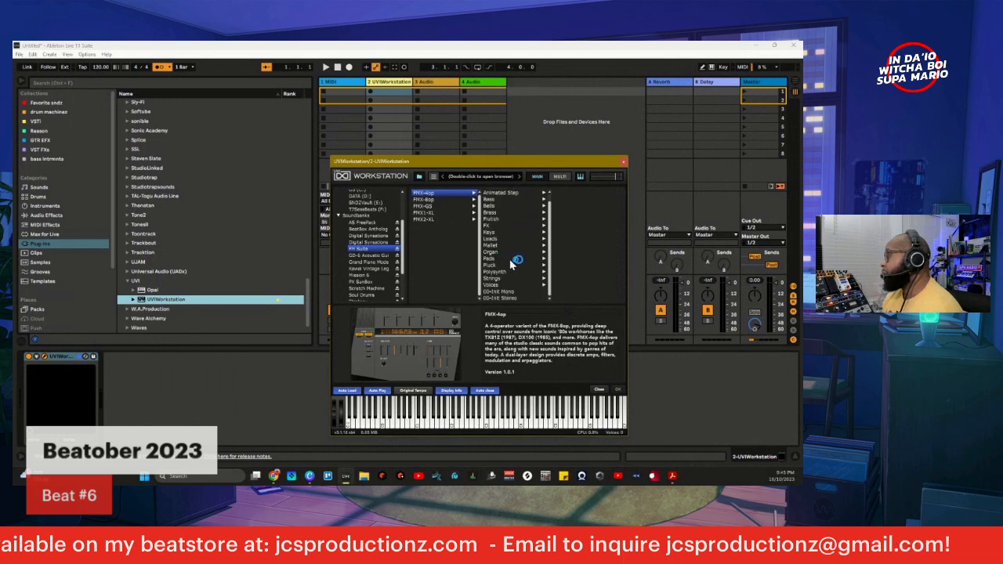
{"action": "left_click", "coordinate": [423, 199]}
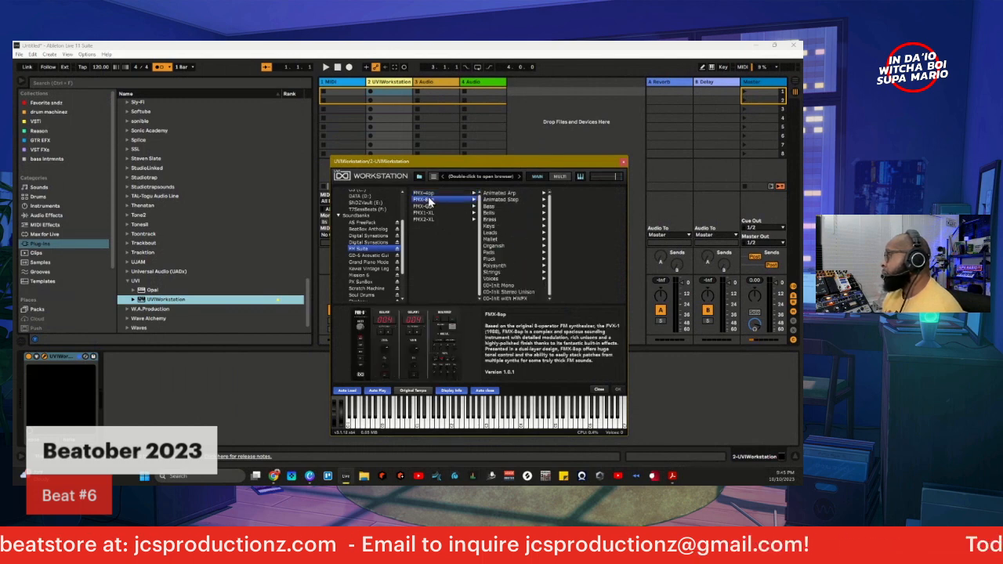
{"action": "left_click", "coordinate": [507, 202]}
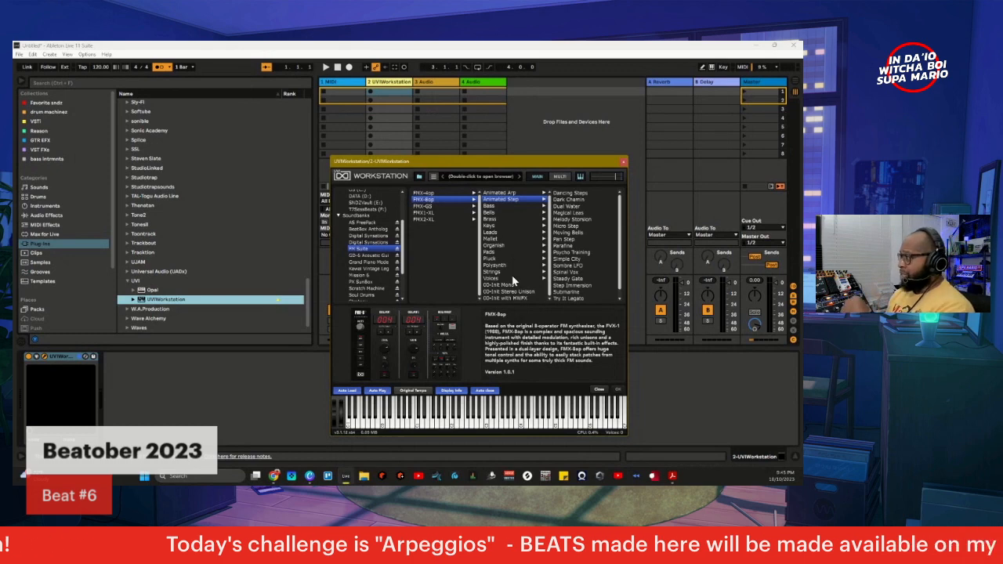
- Load the first preset in the Animated Arp category of FMX-4op
{"action": "left_click", "coordinate": [423, 193]}
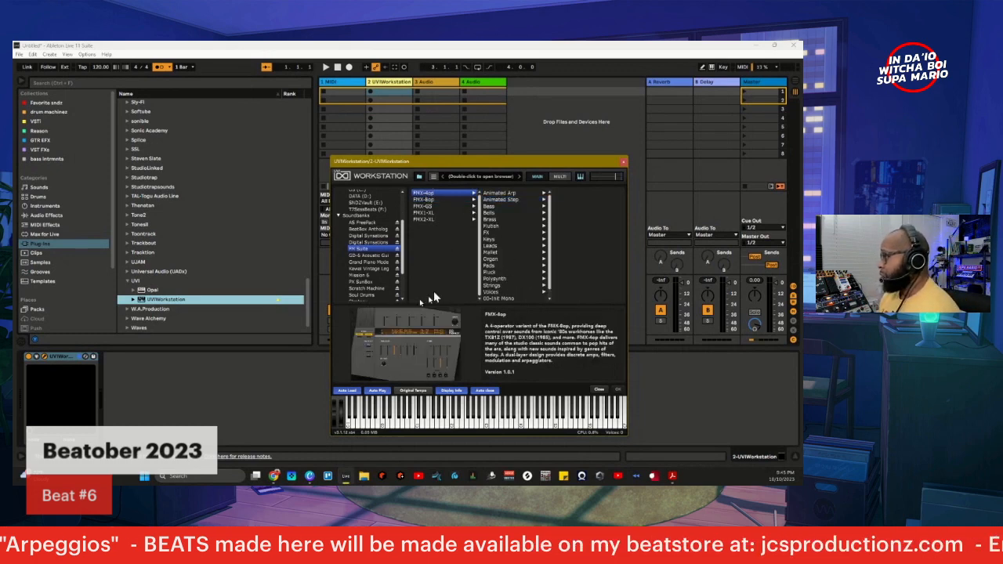
{"action": "left_click", "coordinate": [509, 195]}
{"action": "left_click", "coordinate": [574, 194]}
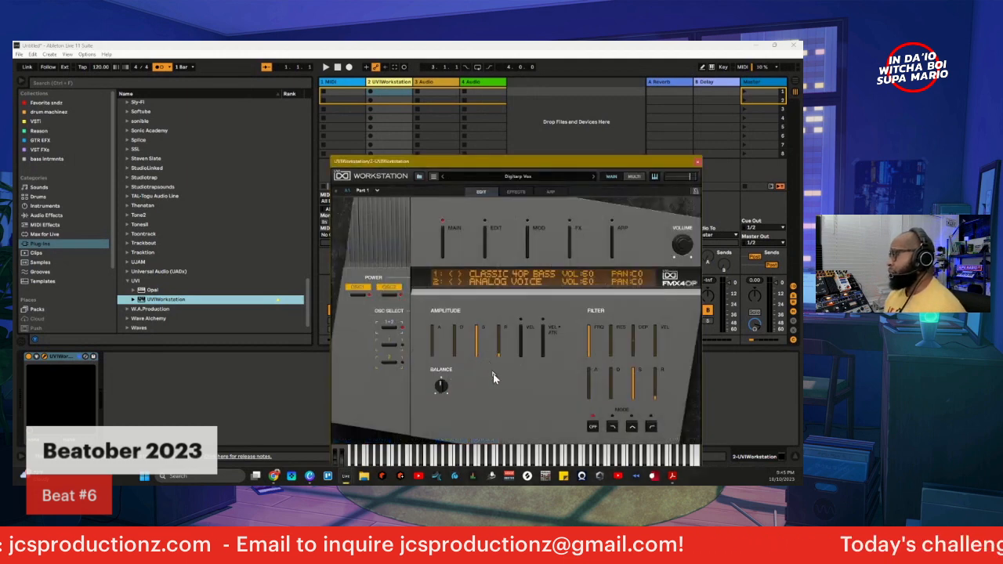
{"action": "left_click", "coordinate": [552, 191]}
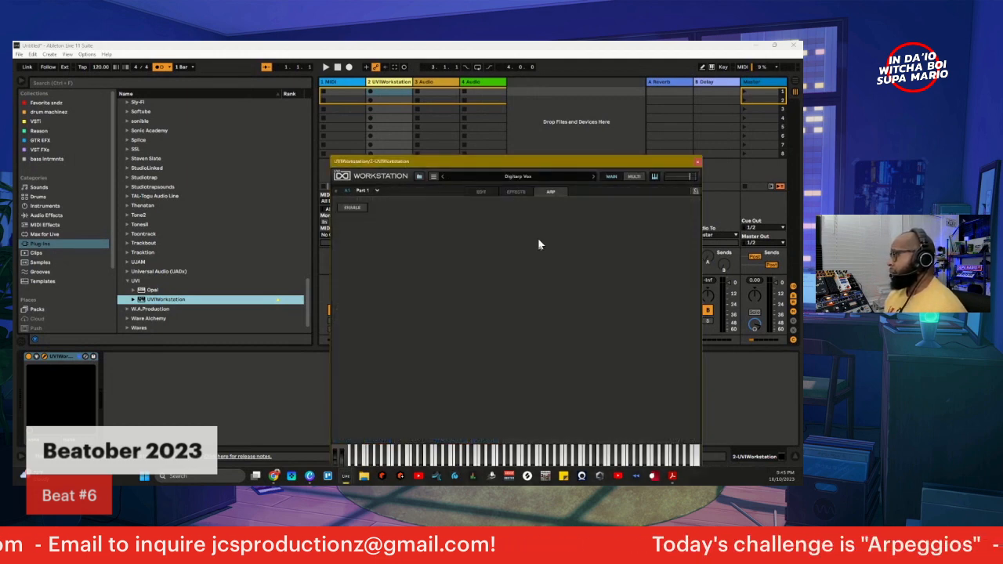
{"action": "left_click", "coordinate": [352, 208]}
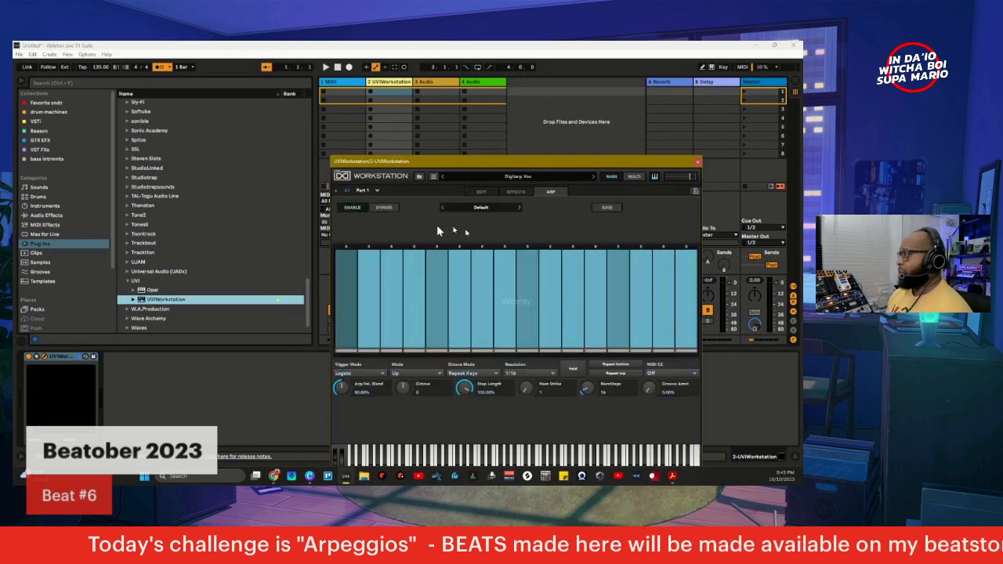
{"action": "left_click", "coordinate": [385, 210]}
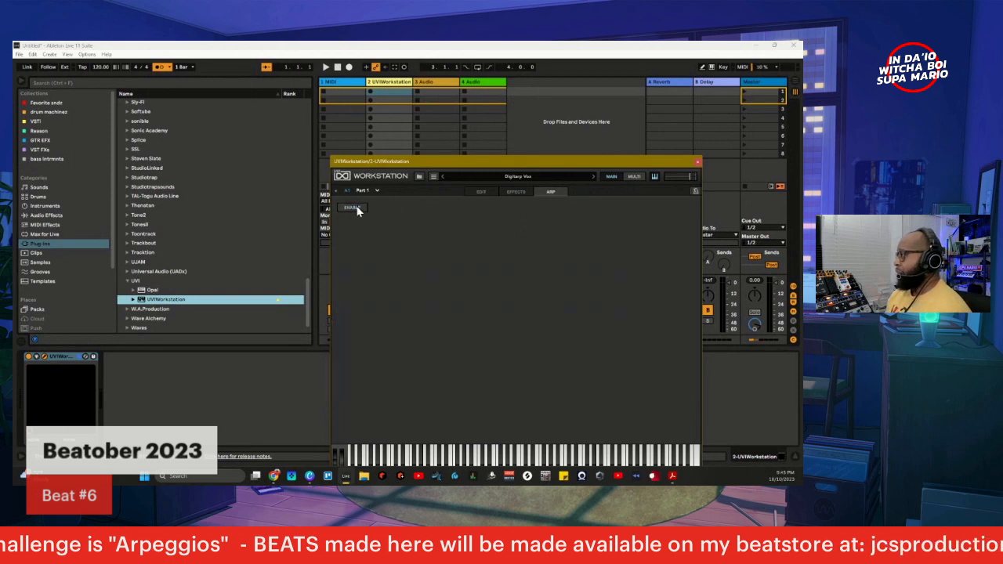
{"action": "left_click", "coordinate": [481, 192]}
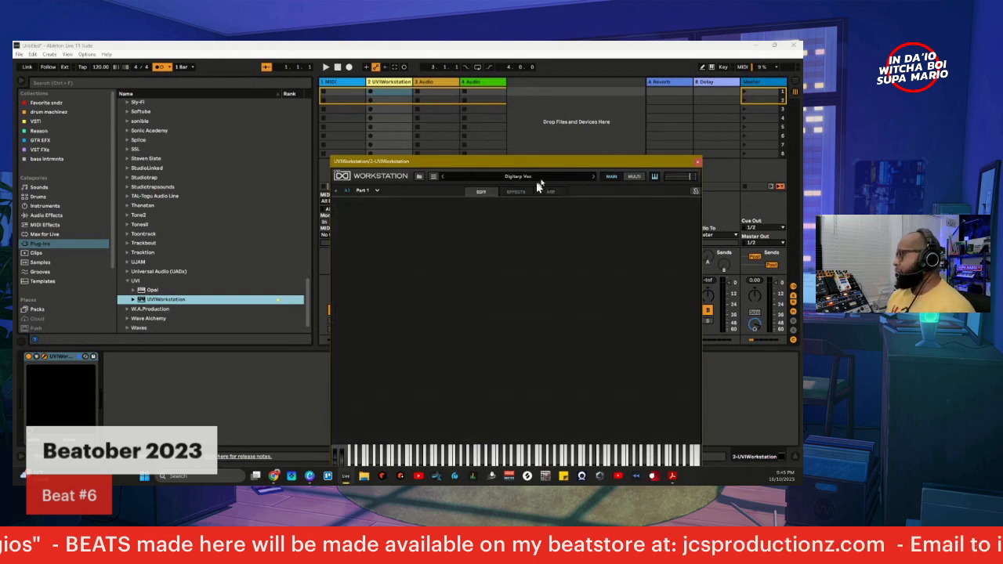
{"action": "left_click", "coordinate": [507, 191]}
{"action": "left_click", "coordinate": [484, 191]}
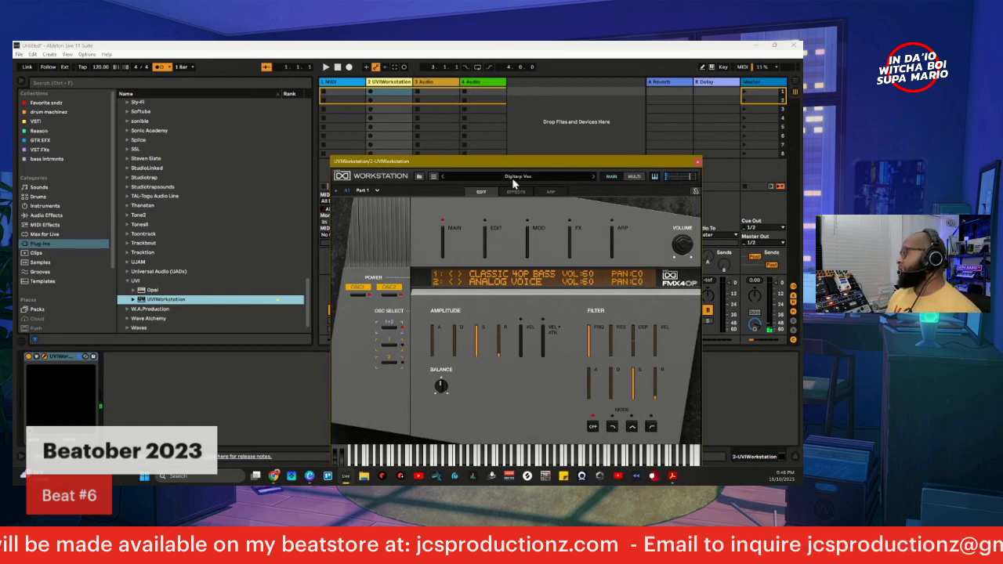
- Advance to the Duality preset and examine the step patterns of its two arpeggiators
{"action": "left_click", "coordinate": [591, 178]}
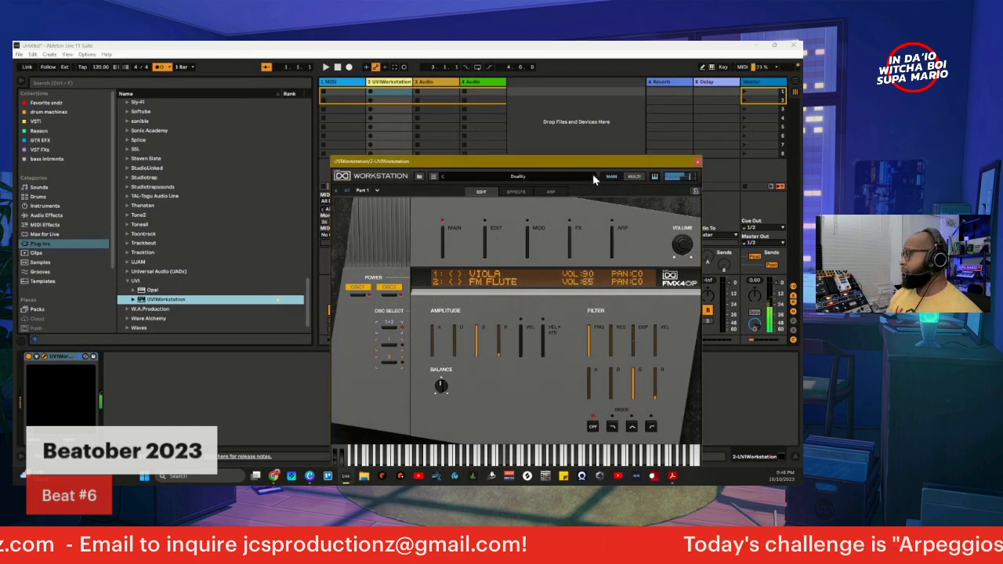
{"action": "left_click", "coordinate": [612, 235]}
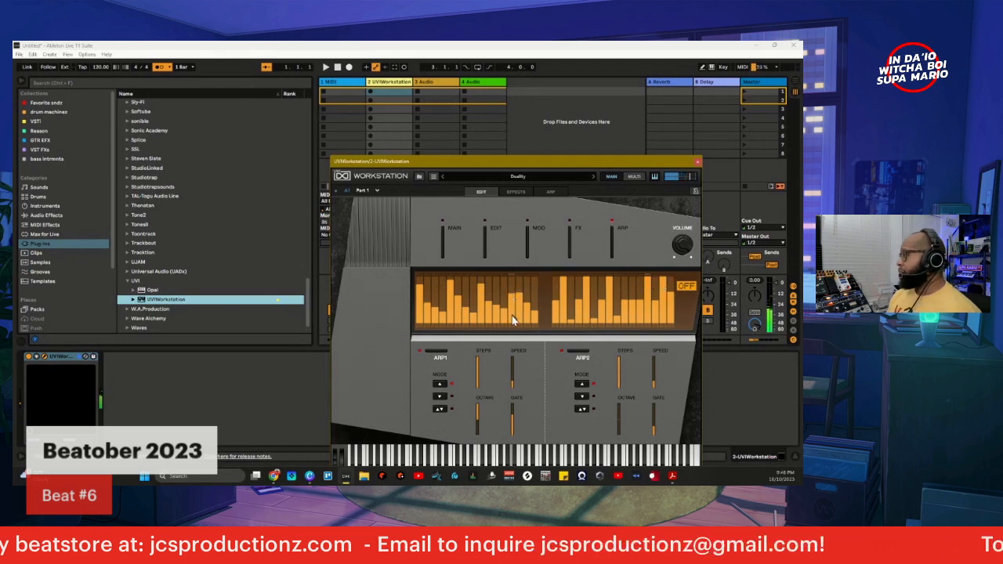
{"action": "left_click_drag", "start_coordinate": [512, 312], "coordinate": [510, 326]}
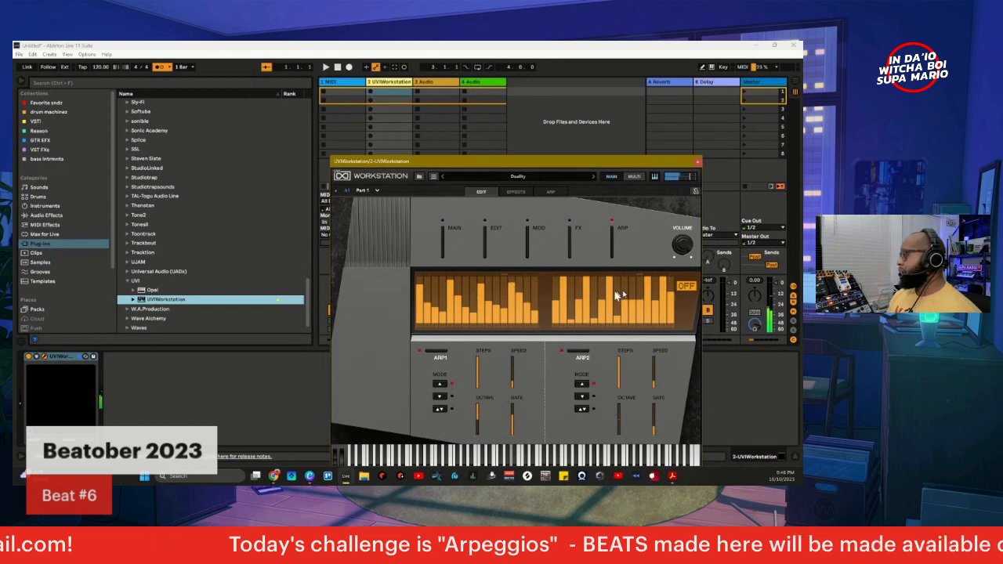
- Audition the following Animated Arp presets one after another and settle on Groovy Noisy
{"action": "left_click", "coordinate": [594, 176]}
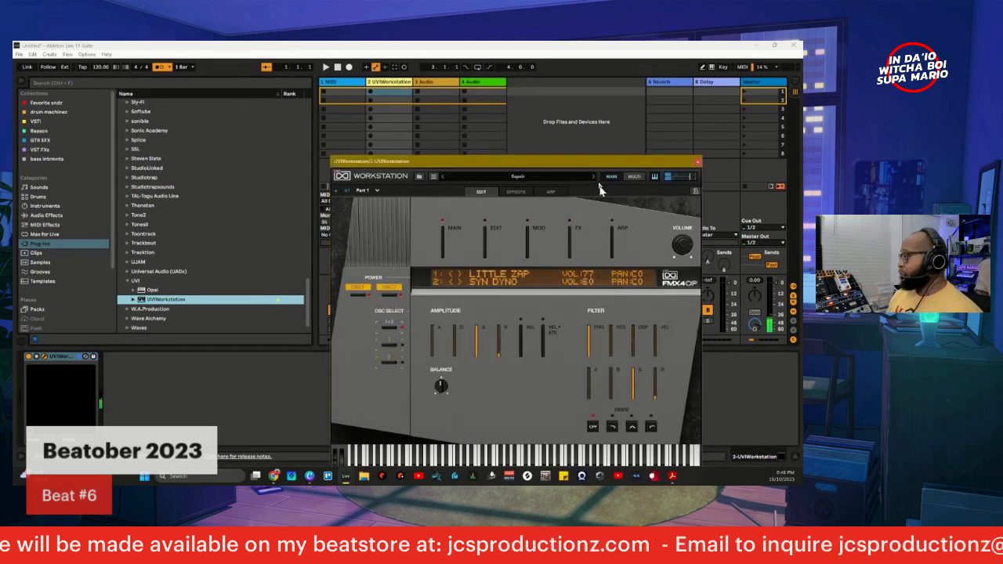
{"action": "left_click", "coordinate": [594, 177]}
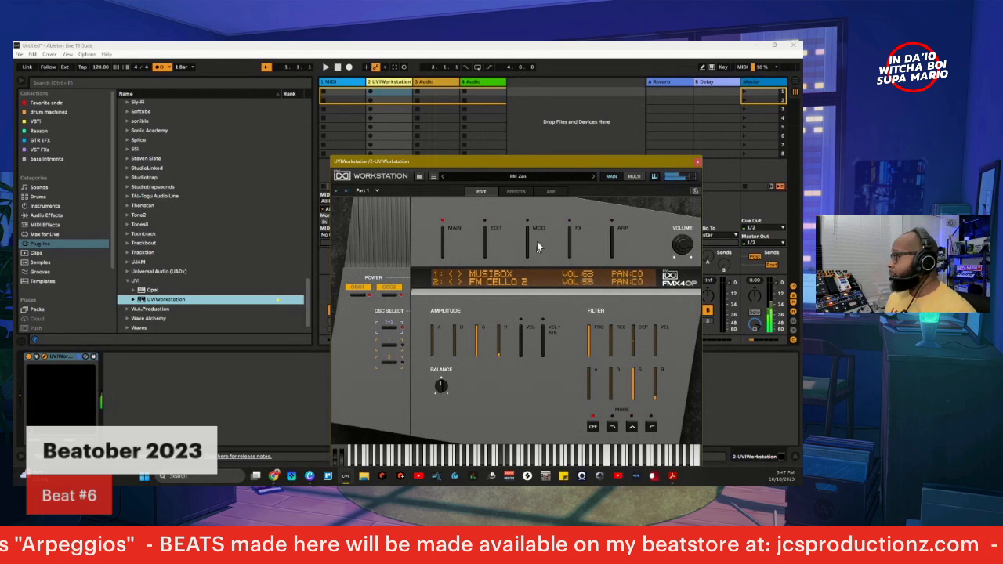
{"action": "left_click", "coordinate": [594, 175]}
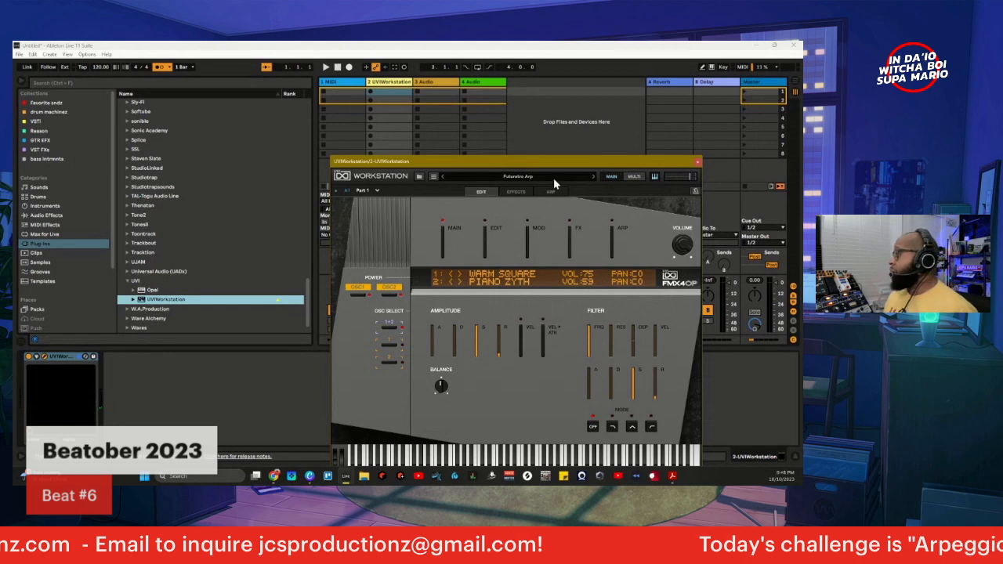
{"action": "left_click", "coordinate": [592, 177]}
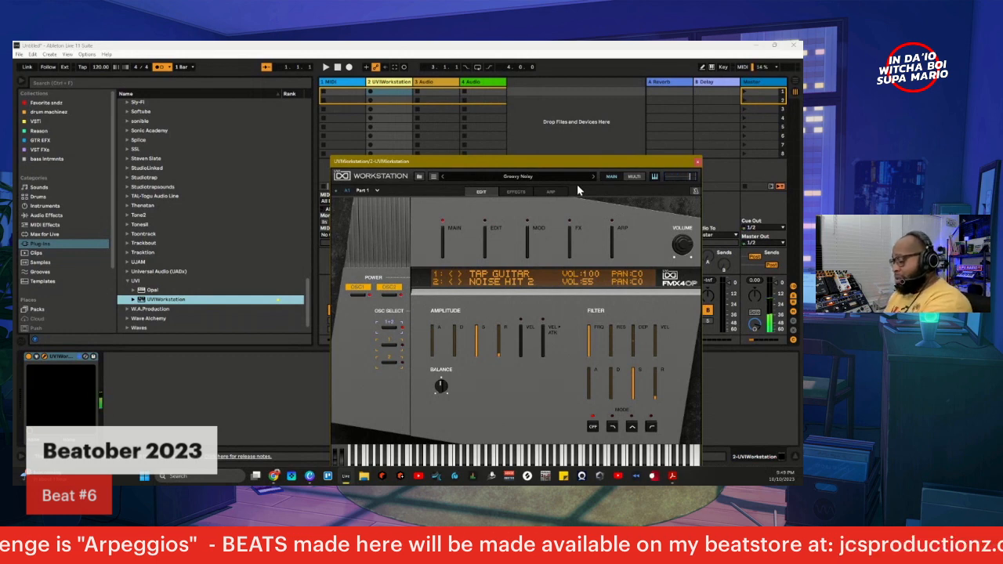
- Record an eight-bar MIDI clip of held chords into the first slot of the UVIWorkstation track
{"action": "key", "text": "space"}
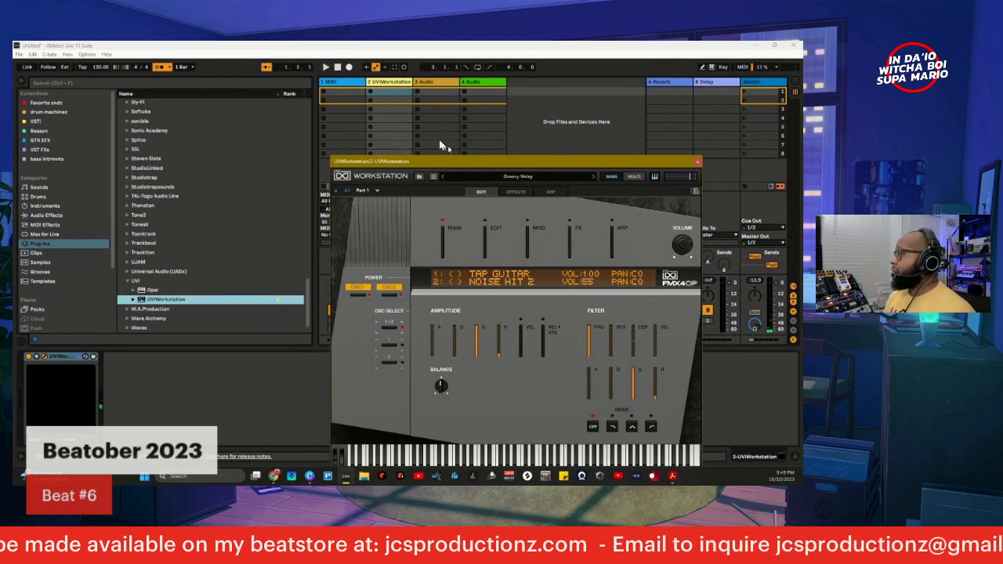
{"action": "left_click", "coordinate": [369, 94]}
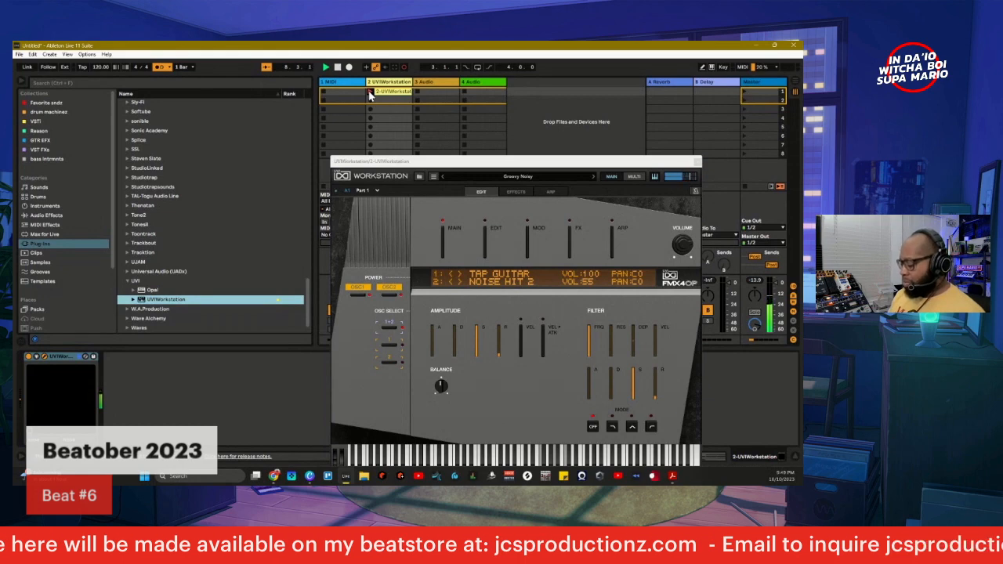
{"action": "key", "text": "space"}
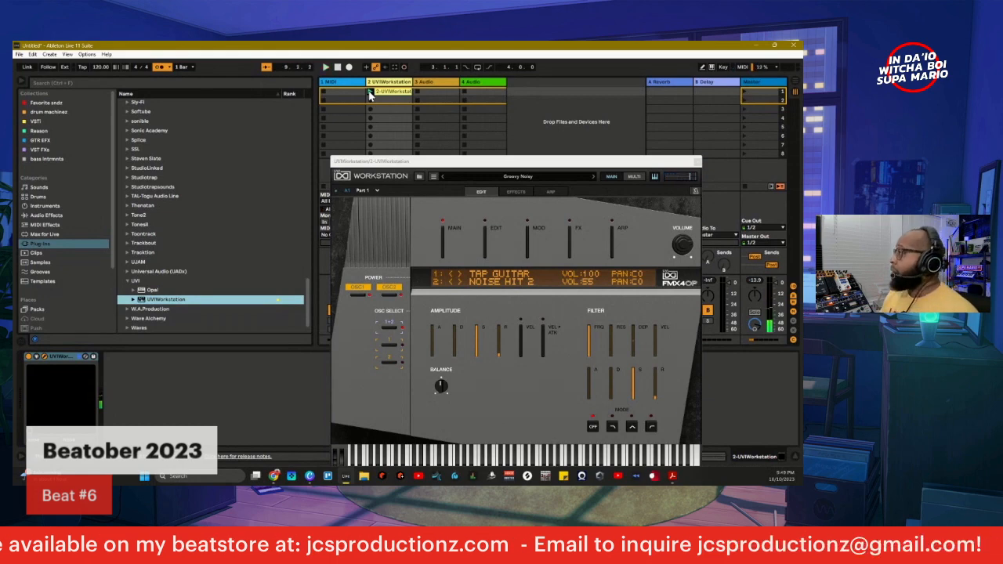
- Open the recorded clip's notes, move the plug-in window out of the way and enlarge the note editor
{"action": "left_click", "coordinate": [387, 92]}
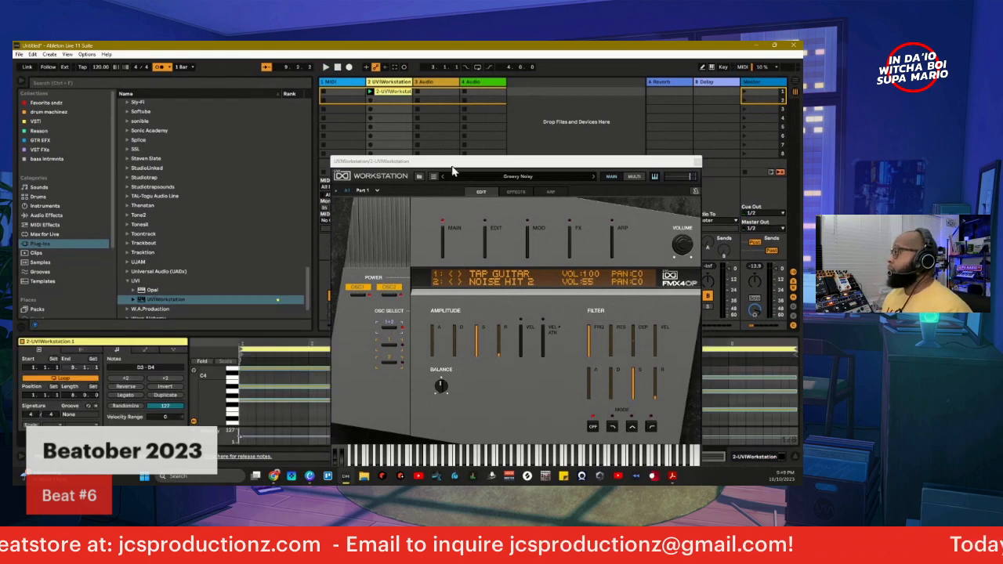
{"action": "left_click_drag", "start_coordinate": [455, 165], "coordinate": [13, 61]}
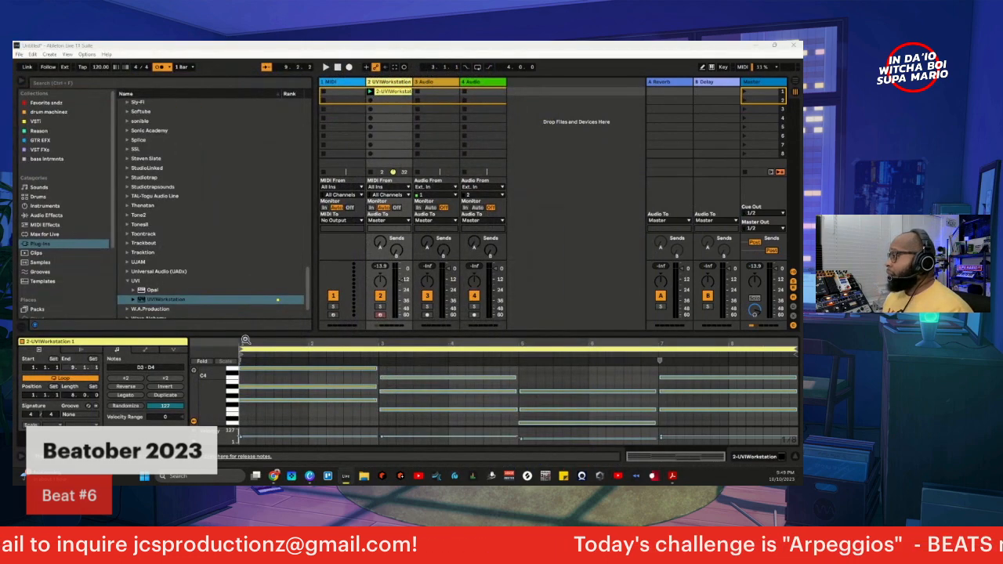
{"action": "left_click_drag", "start_coordinate": [245, 335], "coordinate": [246, 252]}
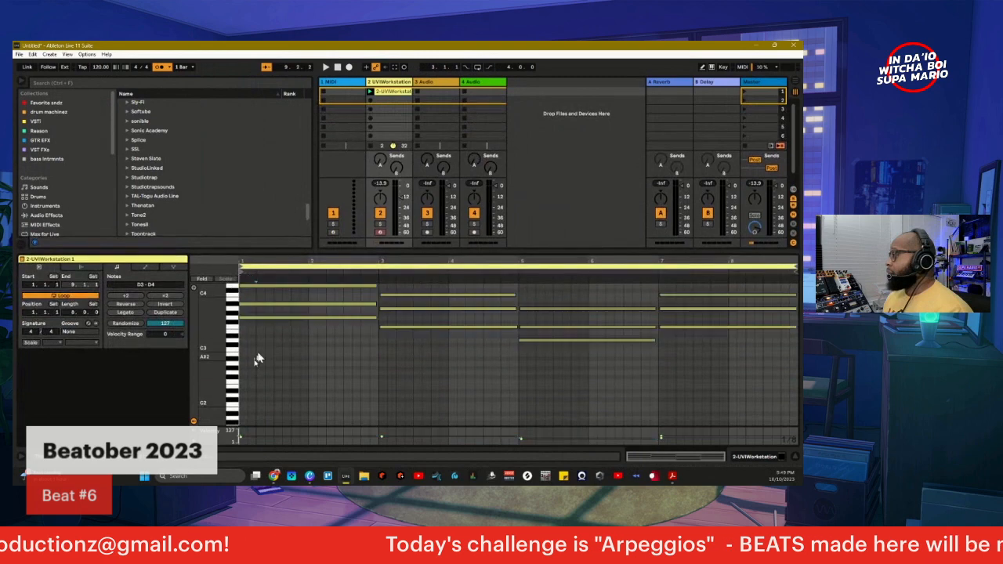
- Quantize all notes in the clip to 1/16 by note start at 82 %, and play the clip back
{"action": "left_click_drag", "start_coordinate": [256, 361], "coordinate": [670, 223]}
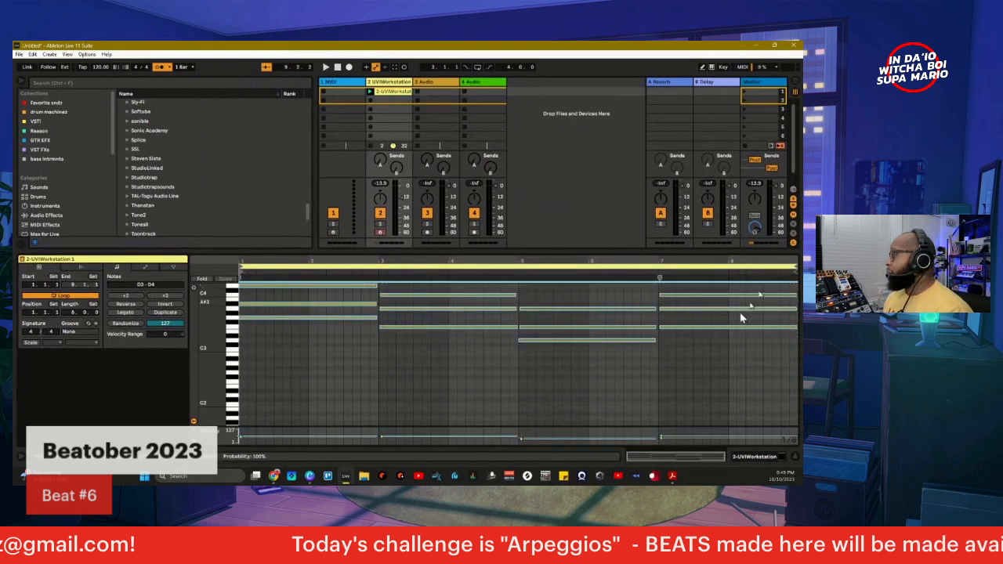
{"action": "right_click", "coordinate": [598, 390]}
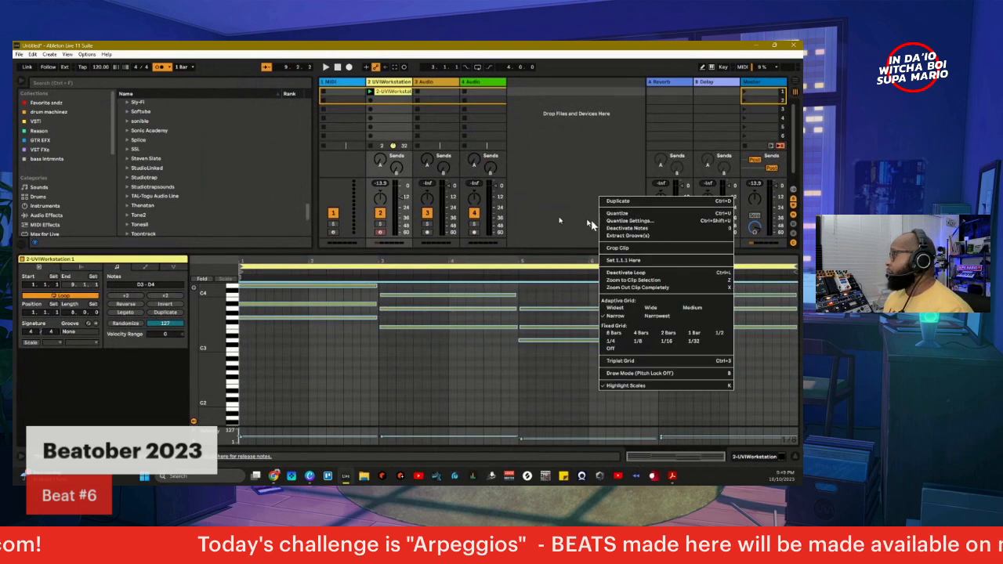
{"action": "left_click", "coordinate": [629, 220]}
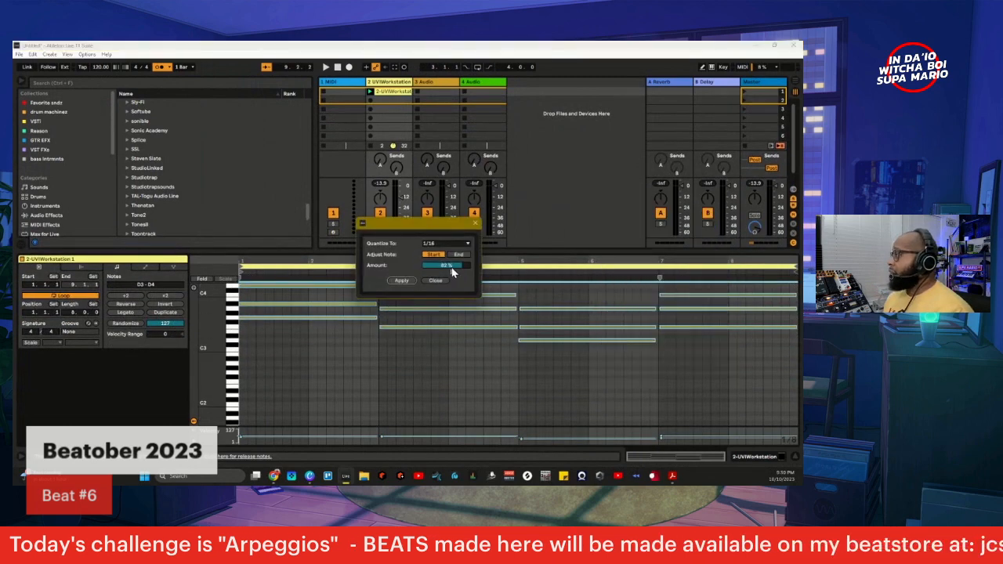
{"action": "left_click", "coordinate": [406, 281]}
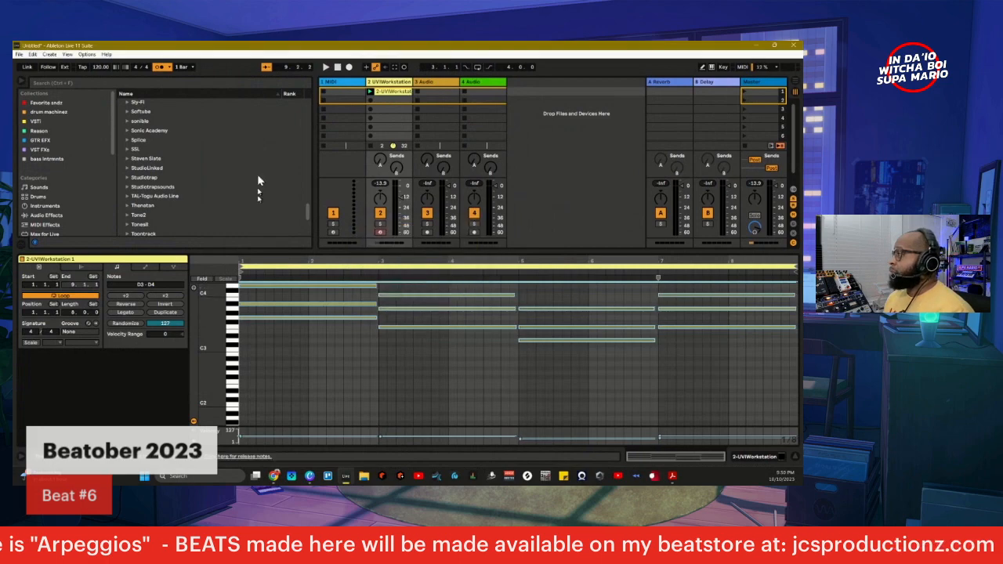
{"action": "left_click", "coordinate": [370, 92]}
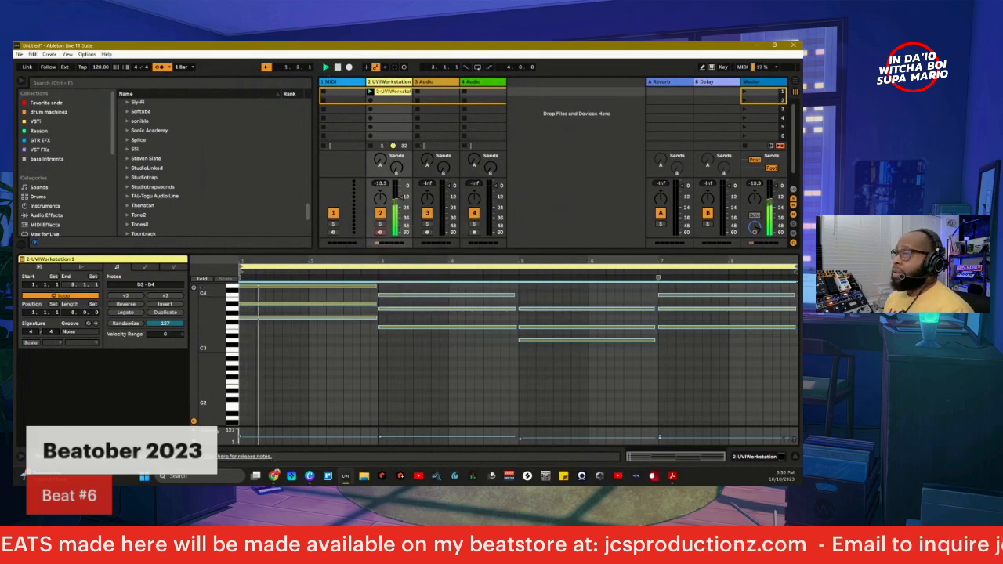
- Bring the UVI Workstation window back into view, open its arpeggiator page and reshape the later steps of the second arpeggiator's pattern
{"action": "left_click_drag", "start_coordinate": [14, 216], "coordinate": [483, 117]}
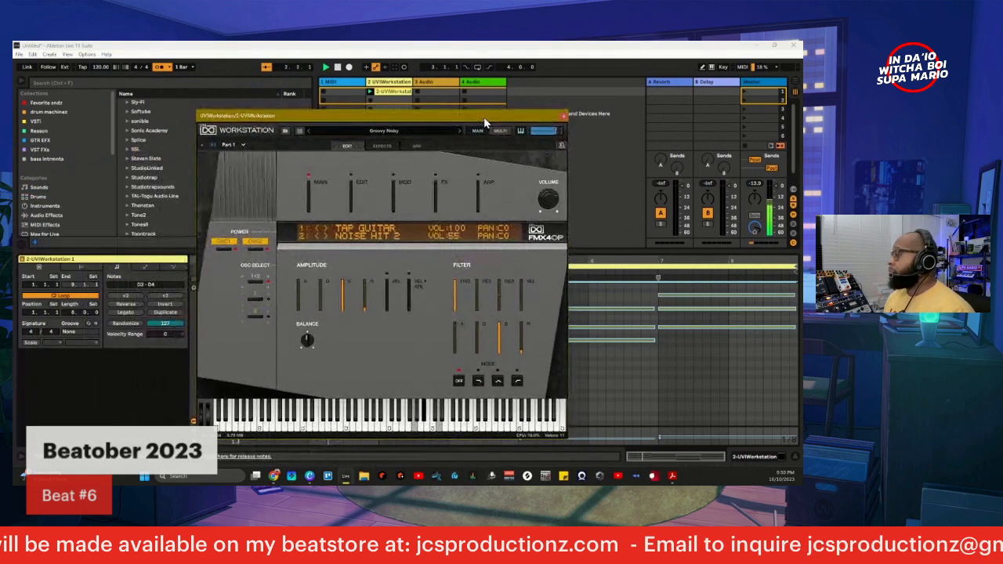
{"action": "left_click", "coordinate": [480, 190]}
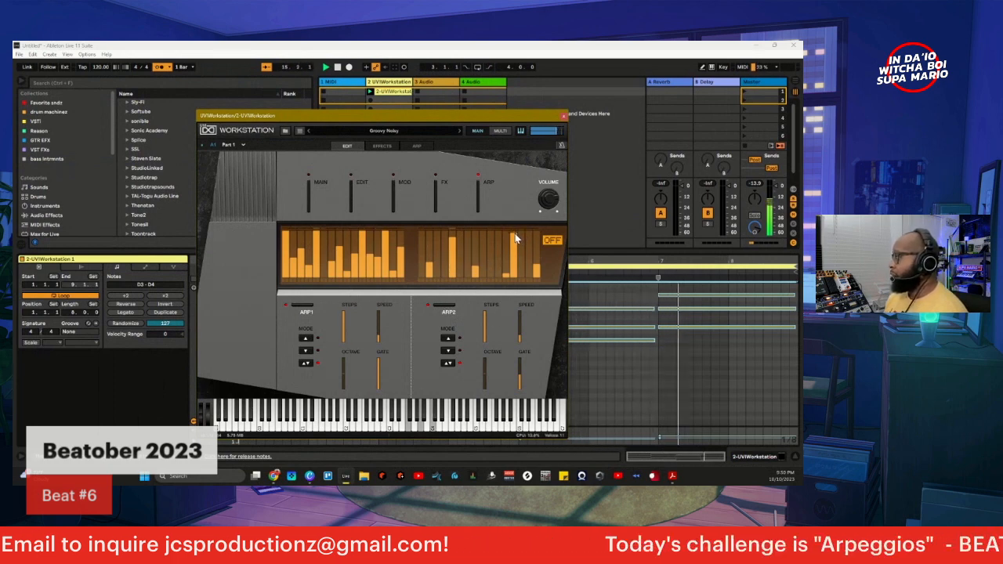
{"action": "left_click", "coordinate": [518, 254]}
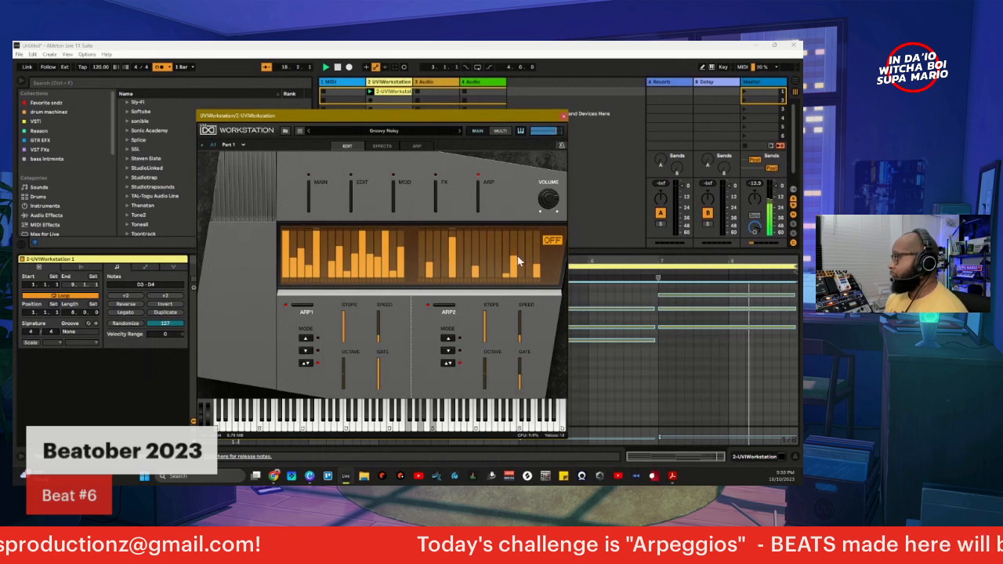
{"action": "mouse_move", "coordinate": [518, 258]}
{"action": "left_mouse_down"}
{"action": "mouse_move", "coordinate": [516, 233]}
{"action": "mouse_move", "coordinate": [525, 271]}
{"action": "mouse_move", "coordinate": [528, 241]}
{"action": "left_mouse_up"}
{"action": "left_click_drag", "start_coordinate": [528, 264], "coordinate": [532, 282]}
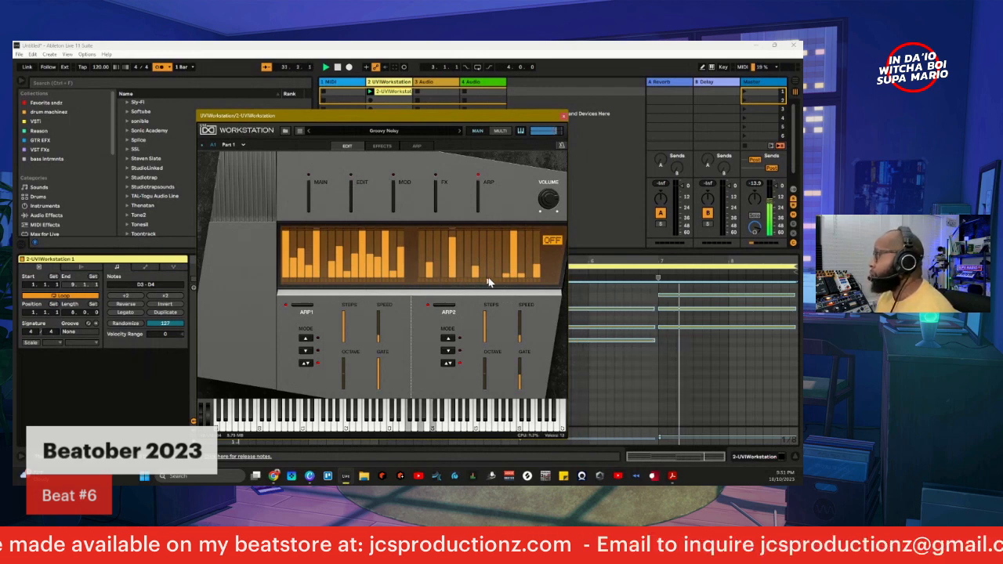
{"action": "left_click", "coordinate": [515, 279]}
{"action": "left_click_drag", "start_coordinate": [515, 278], "coordinate": [513, 226]}
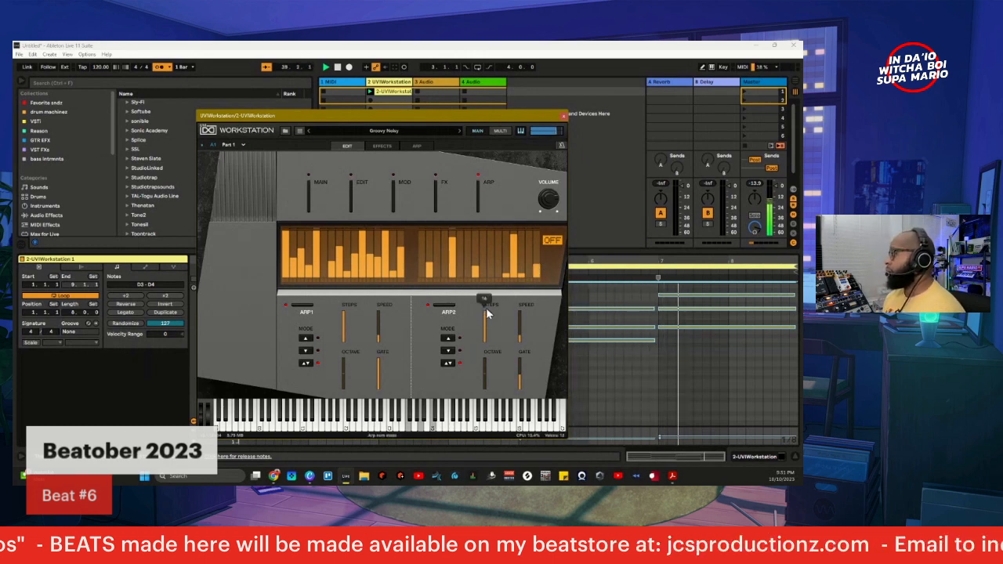
- Try different step-count and speed settings for the second arpeggiator while the clip plays
{"action": "left_click_drag", "start_coordinate": [484, 311], "coordinate": [491, 261]}
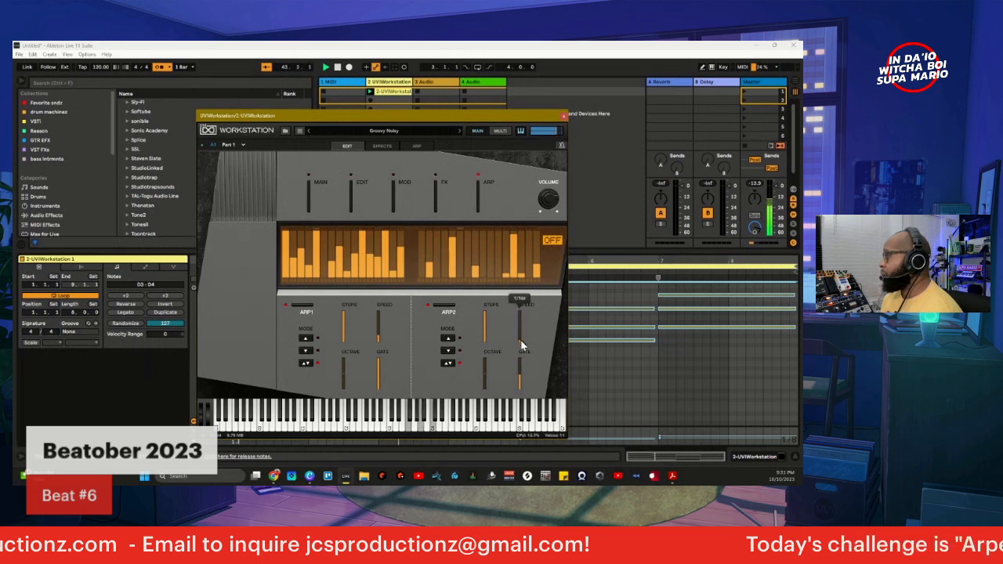
{"action": "left_click_drag", "start_coordinate": [520, 339], "coordinate": [522, 331]}
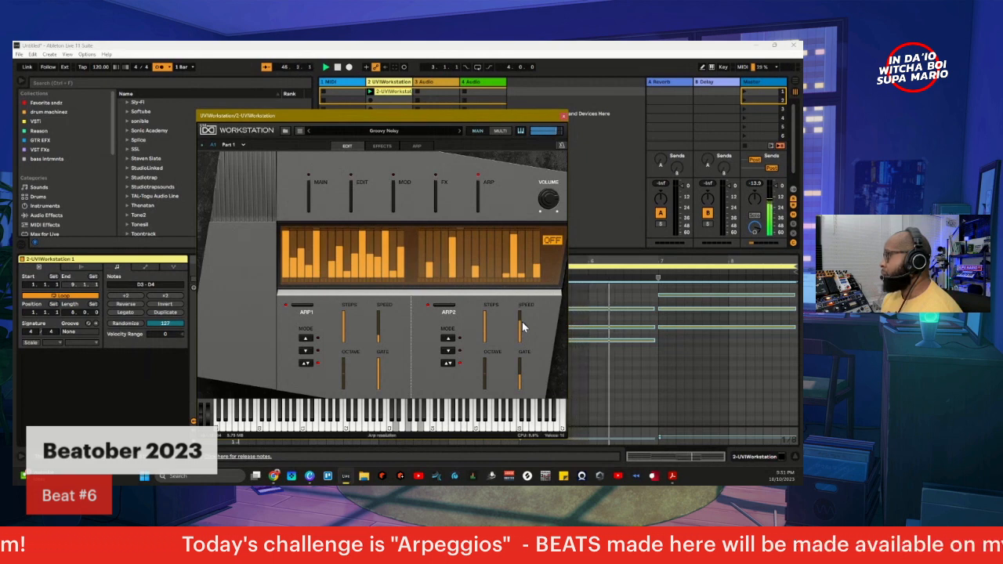
{"action": "left_click_drag", "start_coordinate": [520, 317], "coordinate": [521, 328]}
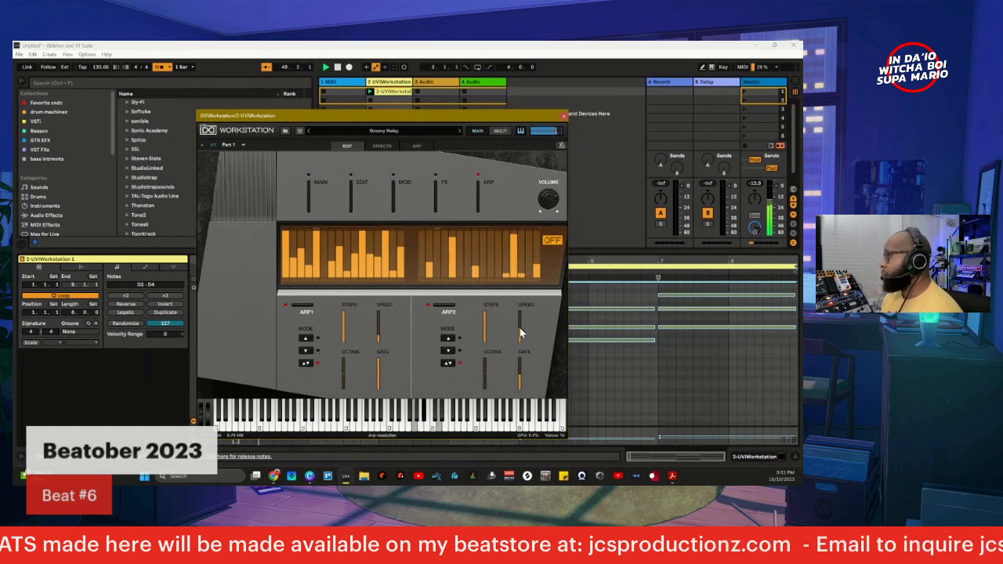
{"action": "left_click_drag", "start_coordinate": [520, 329], "coordinate": [521, 337]}
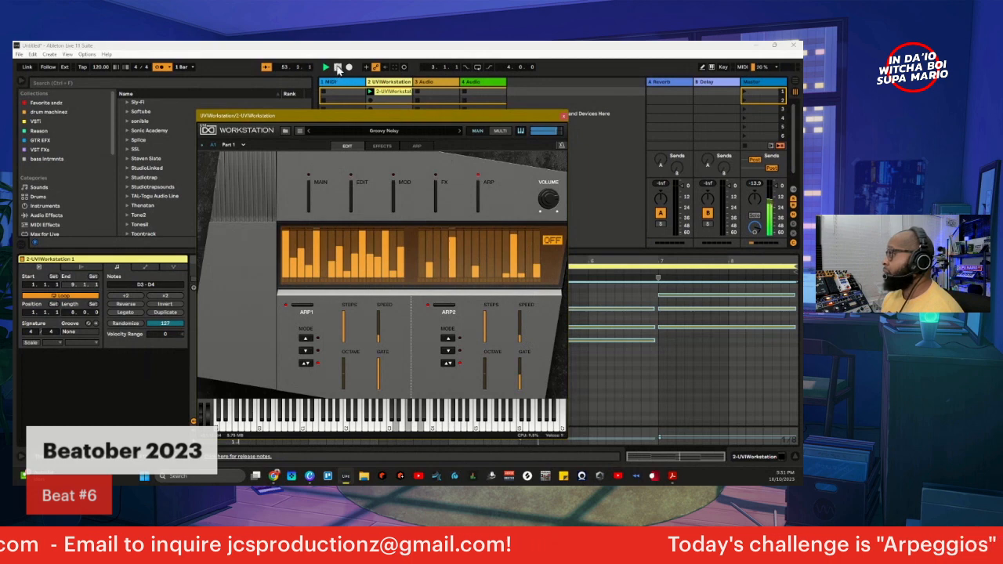
- Restart playback and try another direction mode for the second arpeggiator before returning it to up-down
{"action": "left_click", "coordinate": [329, 68]}
{"action": "left_click", "coordinate": [326, 69]}
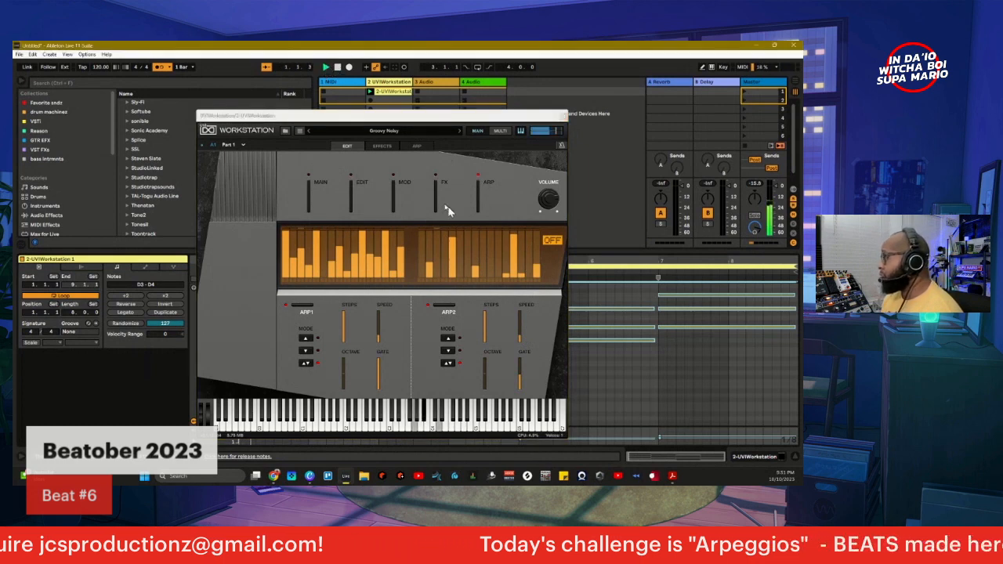
{"action": "left_click", "coordinate": [449, 338]}
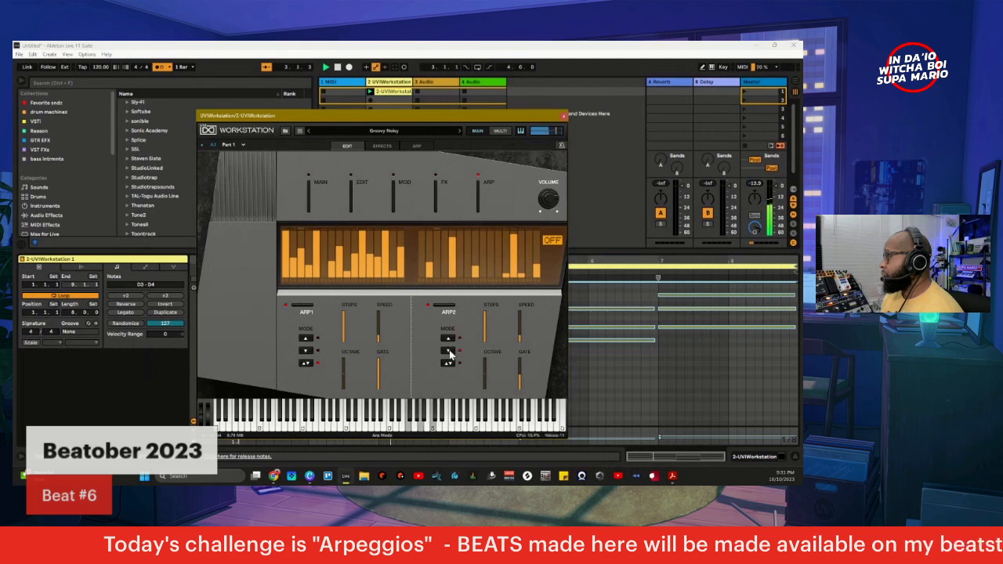
{"action": "left_click", "coordinate": [451, 363]}
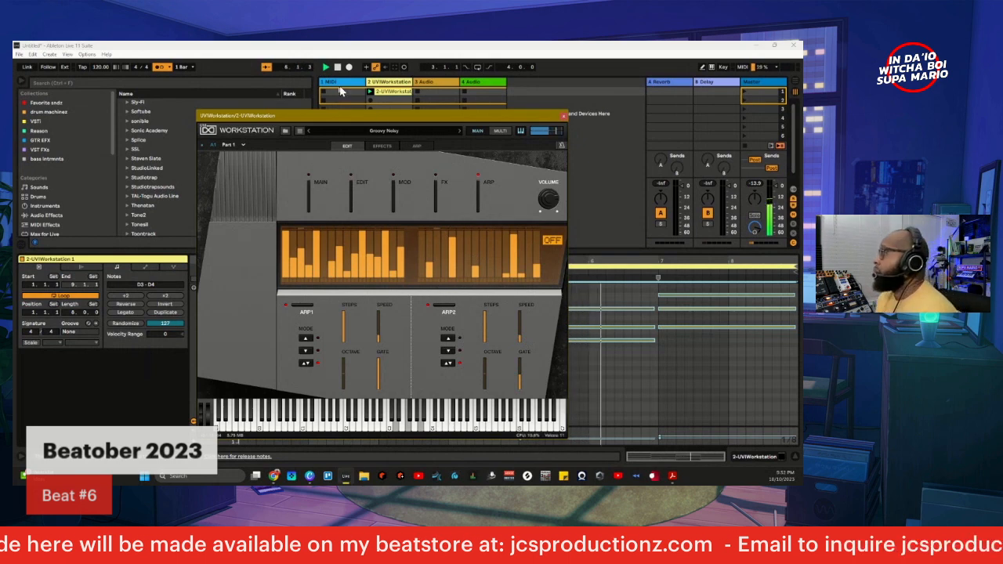
- Adjust the mid gain and lower the high gain of the preset's equalizer, stop playback and close the plug-in window
{"action": "left_click", "coordinate": [433, 193]}
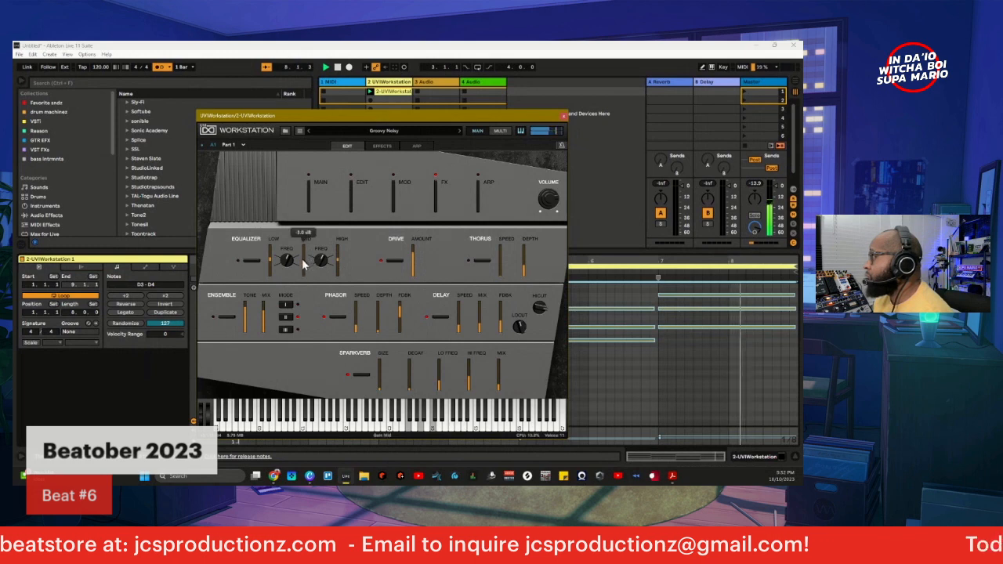
{"action": "left_click_drag", "start_coordinate": [303, 261], "coordinate": [317, 280]}
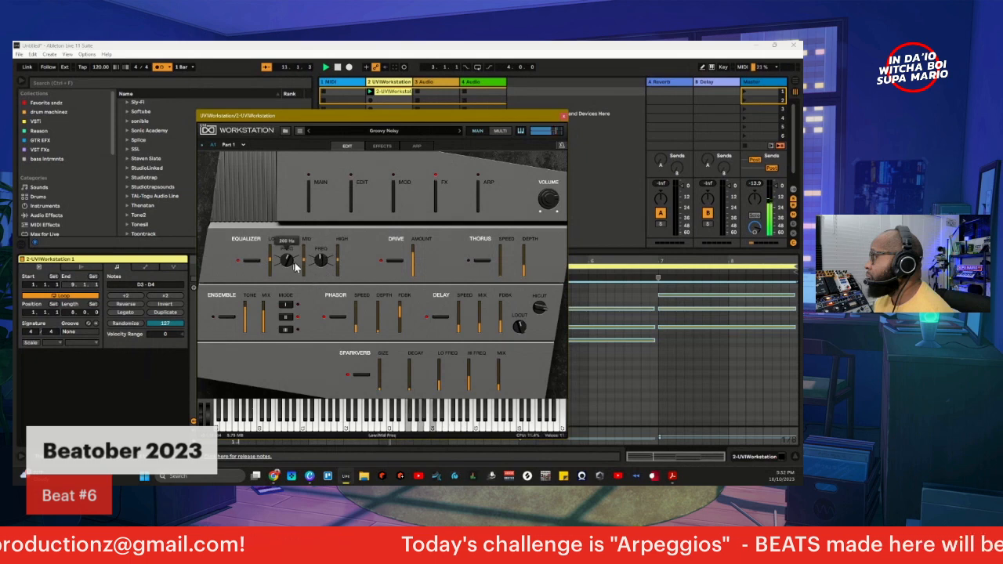
{"action": "mouse_move", "coordinate": [304, 265]}
{"action": "left_click_drag", "start_coordinate": [305, 287], "coordinate": [307, 270]}
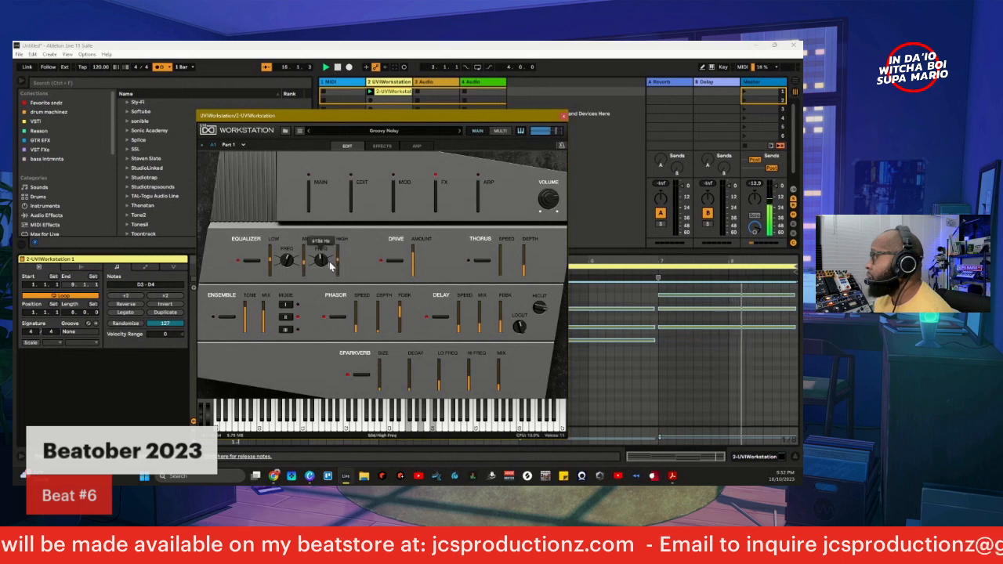
{"action": "left_click_drag", "start_coordinate": [337, 265], "coordinate": [338, 271]}
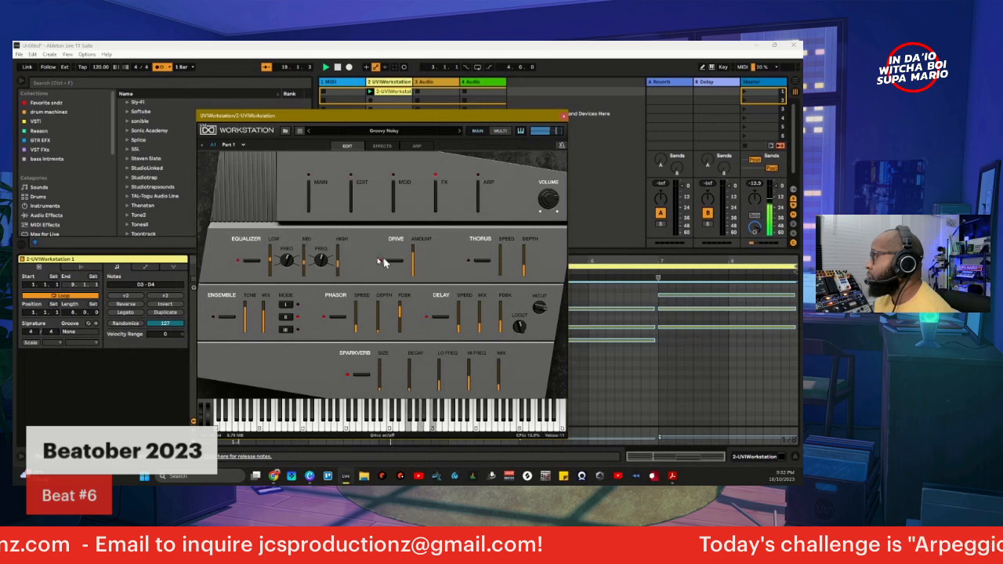
{"action": "left_click", "coordinate": [338, 68]}
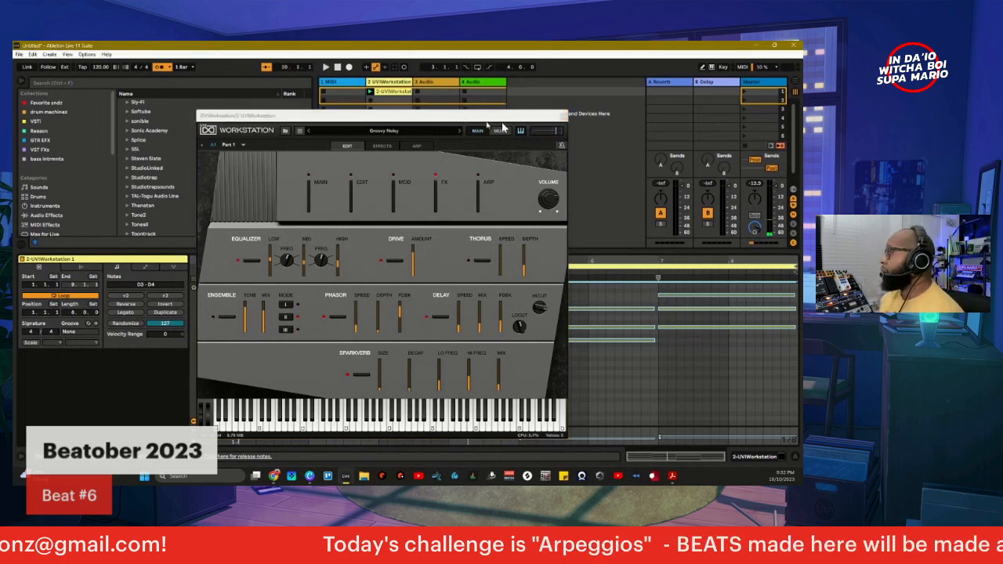
{"action": "left_click", "coordinate": [559, 118]}
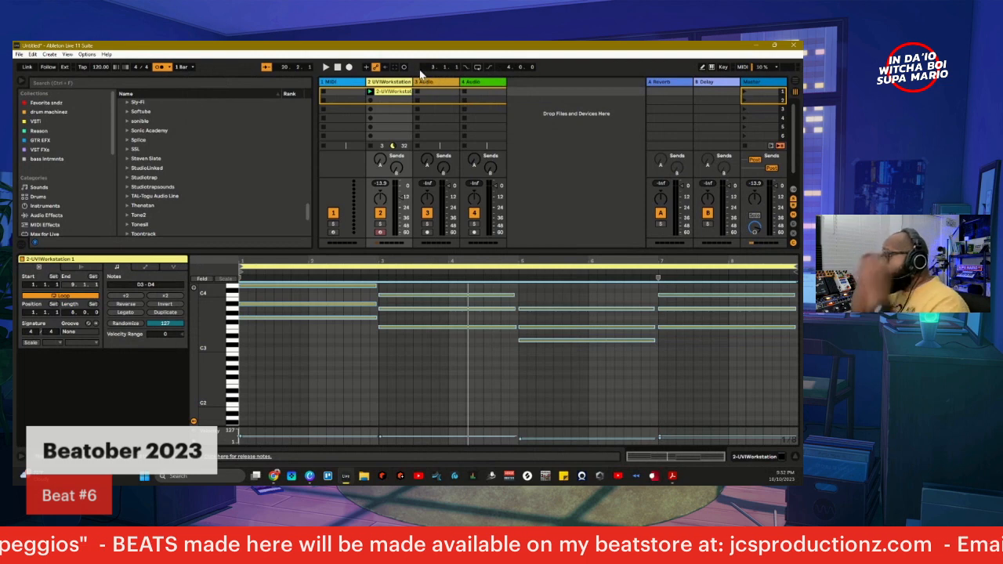
- Search the plug-ins for "oven" and load the OVEN effect onto the UVIWorkstation track
{"action": "scroll", "coordinate": [144, 159], "scroll_direction": "down", "scroll_amount": 4}
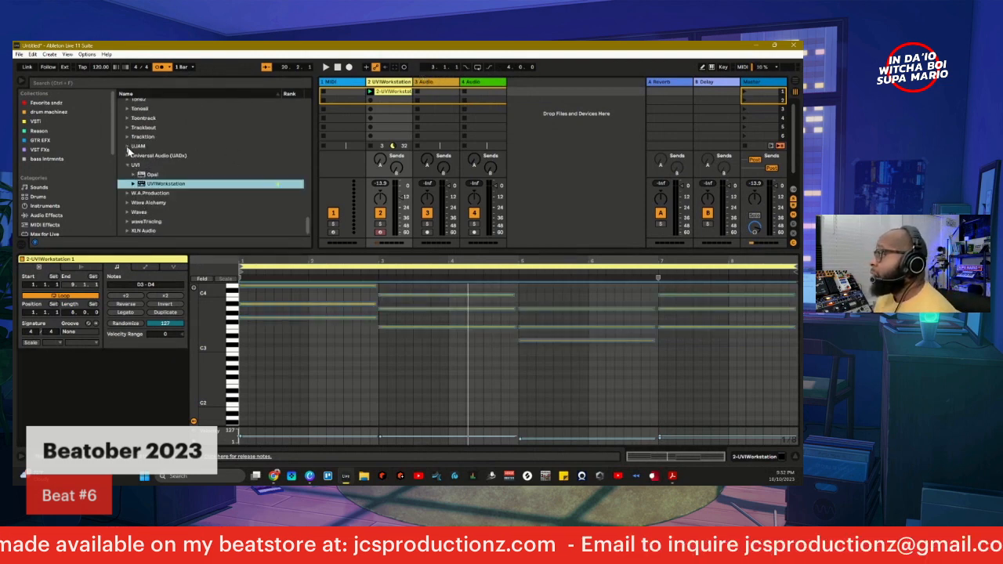
{"action": "scroll", "coordinate": [126, 110], "scroll_direction": "up", "scroll_amount": 1}
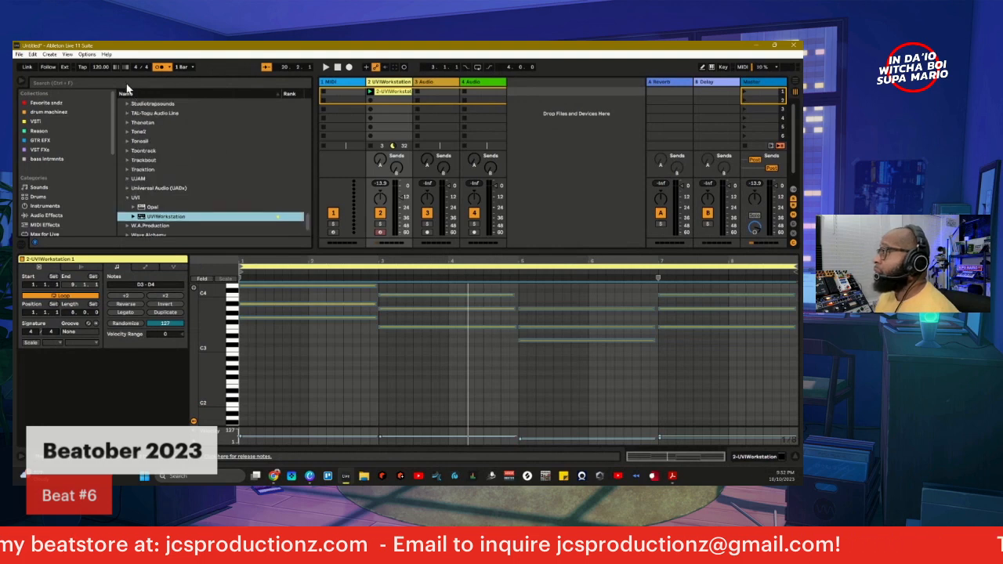
{"action": "left_click", "coordinate": [126, 84]}
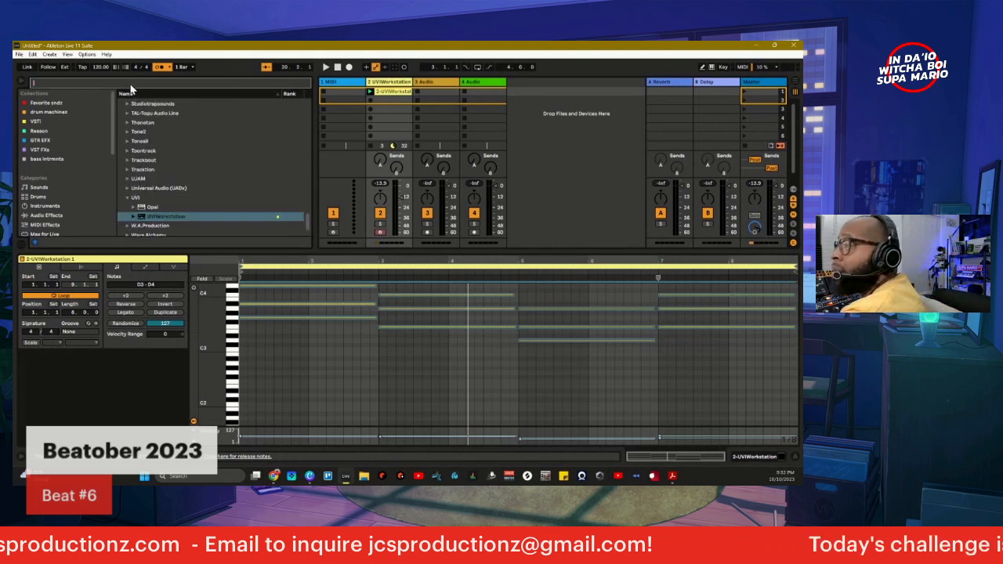
{"action": "type", "text": "oven"}
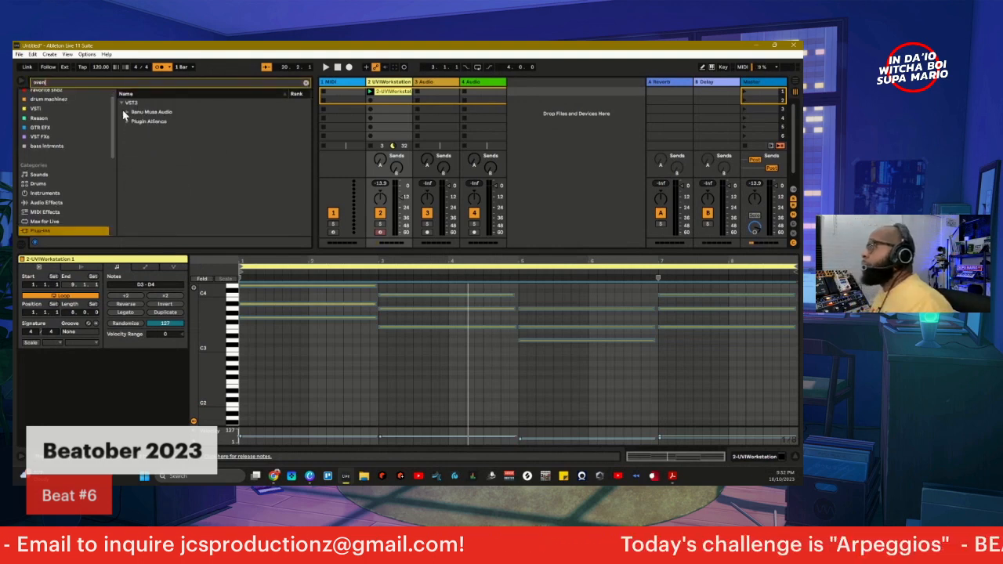
{"action": "left_click", "coordinate": [125, 114]}
{"action": "left_click", "coordinate": [145, 121]}
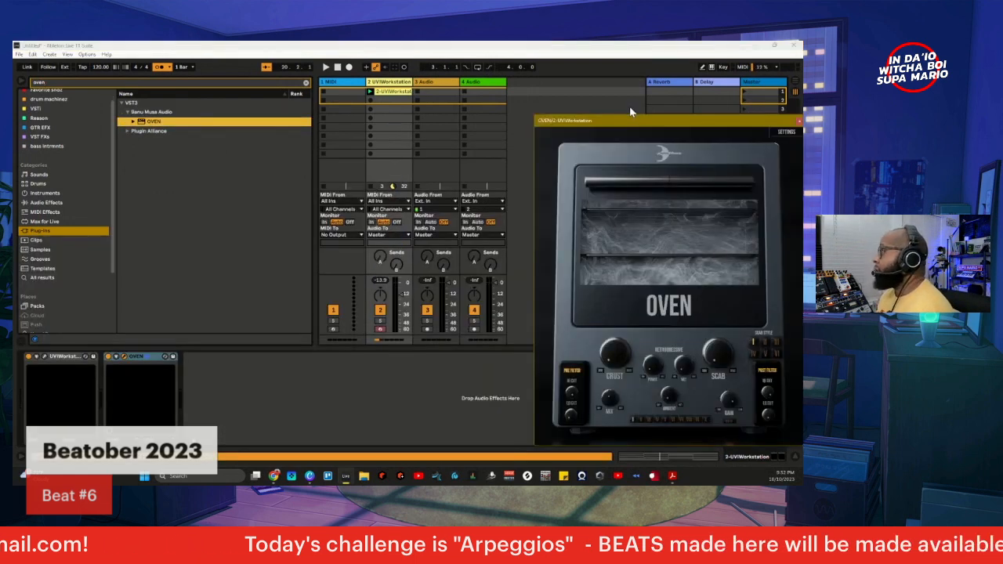
- Reposition the OVEN window, start playback and adjust OVEN's Crust and Ambient knobs
{"action": "left_click_drag", "start_coordinate": [628, 121], "coordinate": [457, 115]}
{"action": "left_click", "coordinate": [325, 67]}
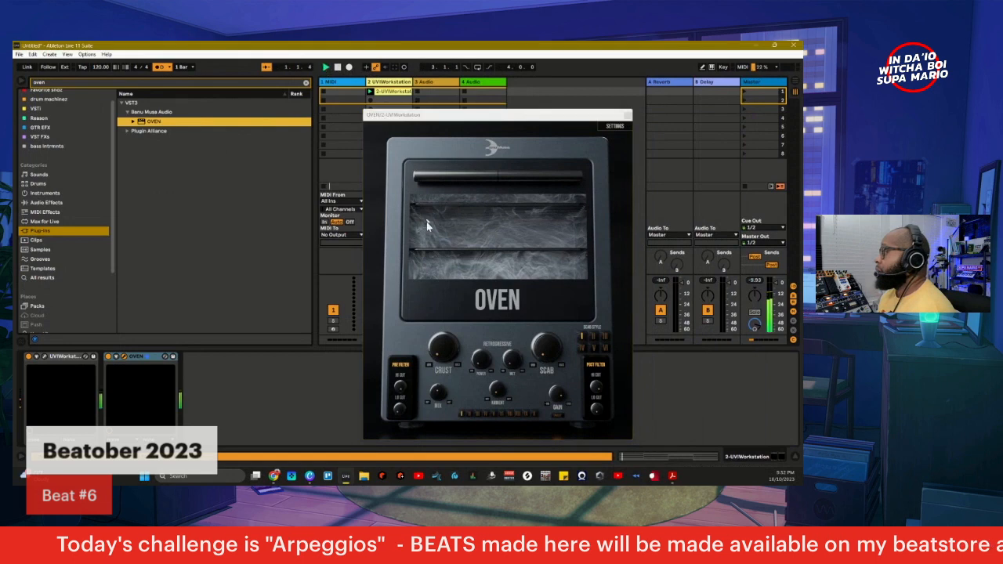
{"action": "left_click", "coordinate": [444, 329]}
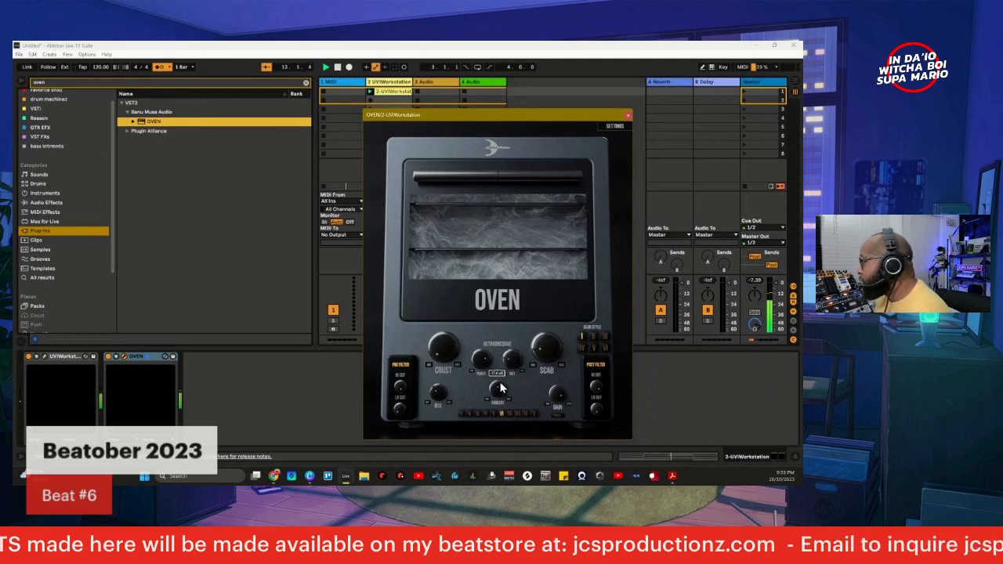
{"action": "left_click_drag", "start_coordinate": [501, 388], "coordinate": [500, 398]}
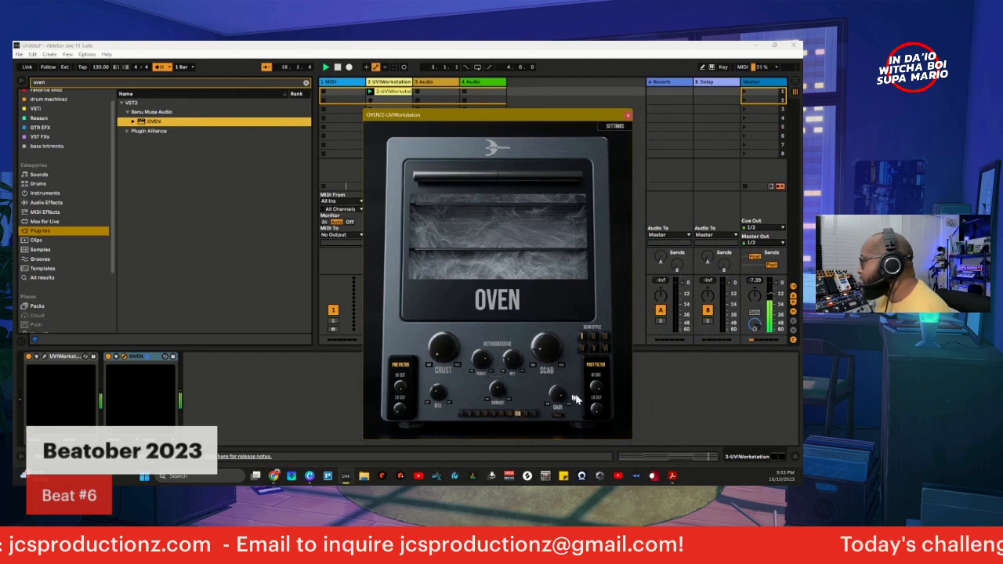
- Try OVEN's Scab styles, choosing VI, and audition the numbered Ambient modes, settling on VIII
{"action": "left_click", "coordinate": [594, 339]}
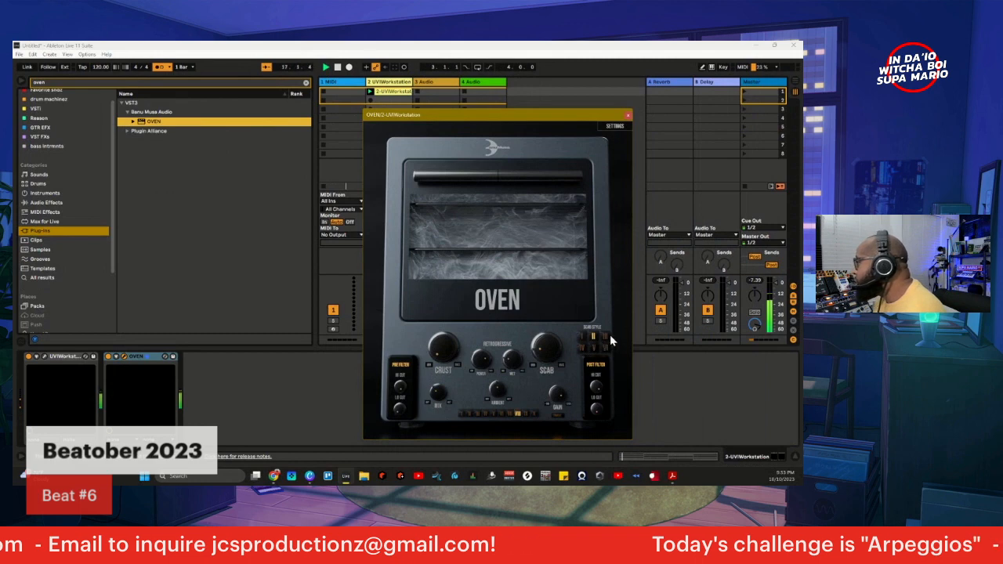
{"action": "left_click", "coordinate": [606, 335]}
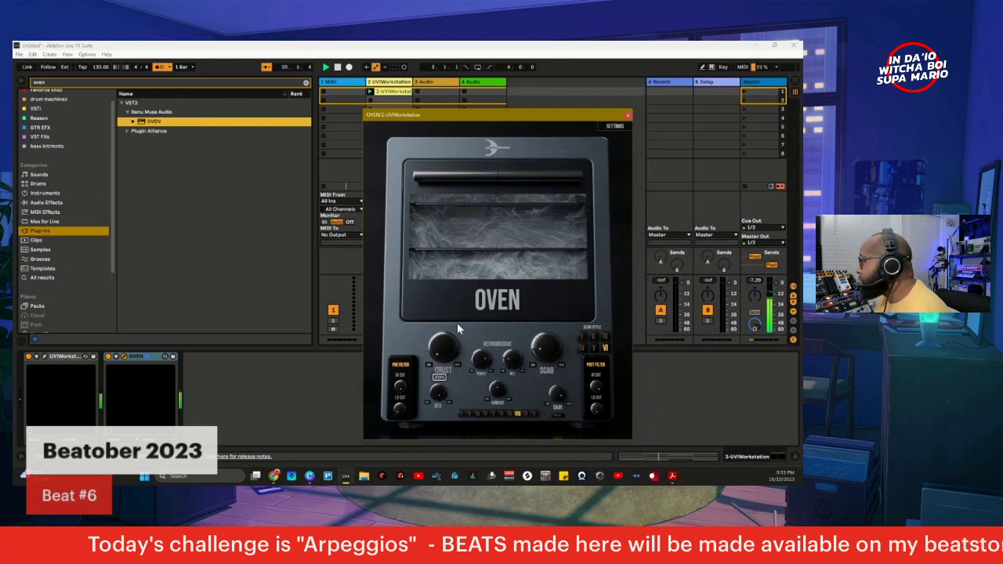
{"action": "left_click", "coordinate": [503, 414]}
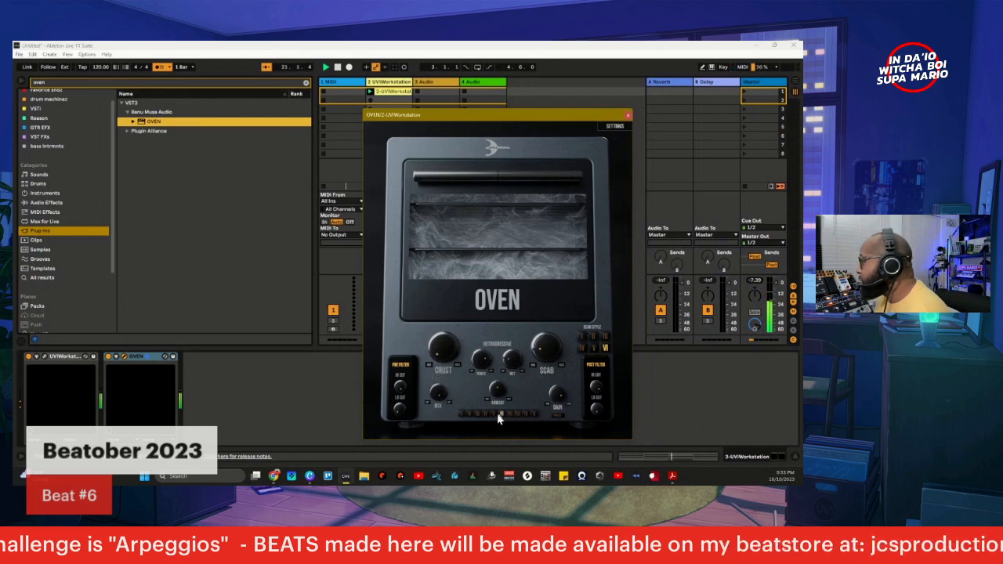
{"action": "left_click", "coordinate": [485, 414]}
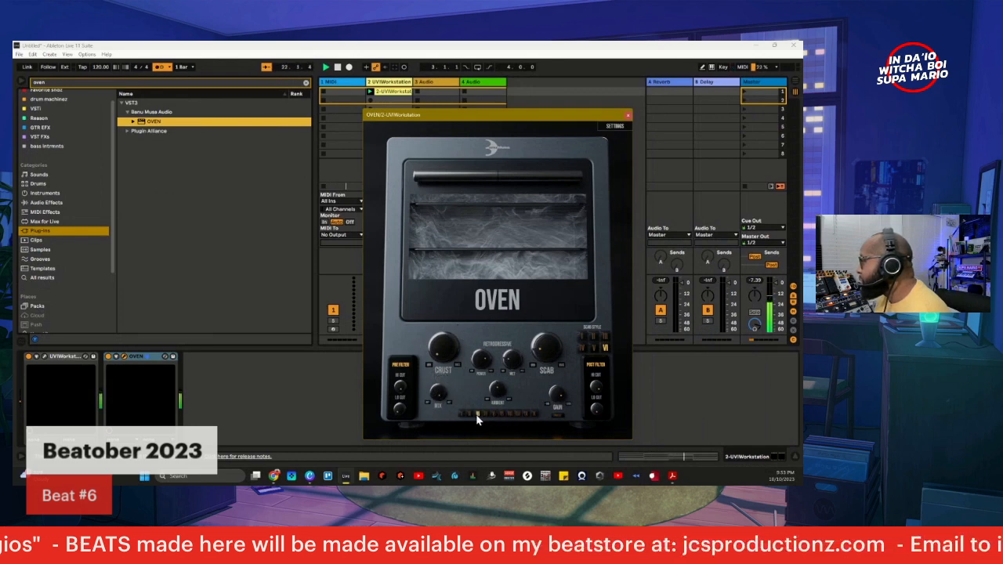
{"action": "left_click", "coordinate": [518, 415]}
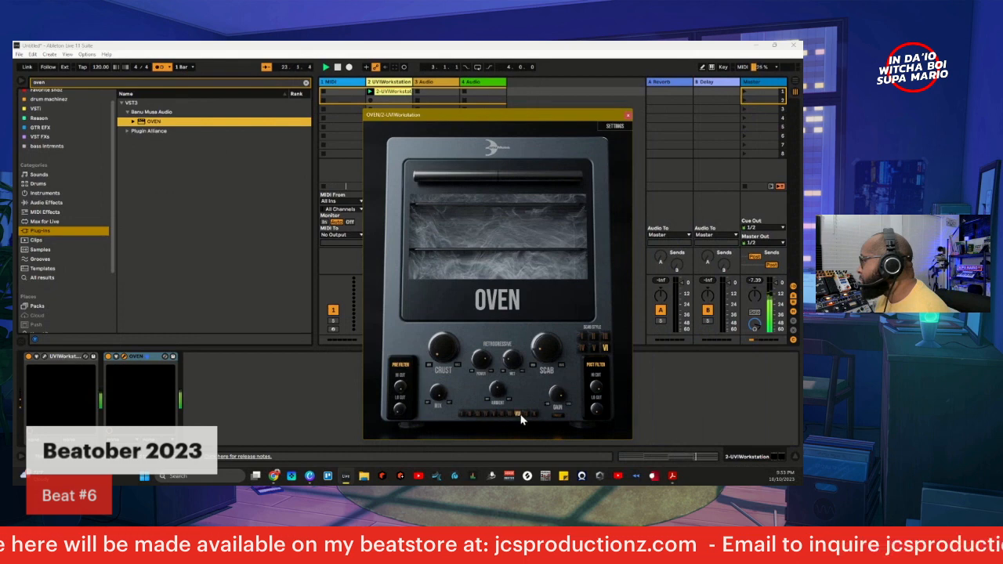
{"action": "left_click", "coordinate": [526, 416]}
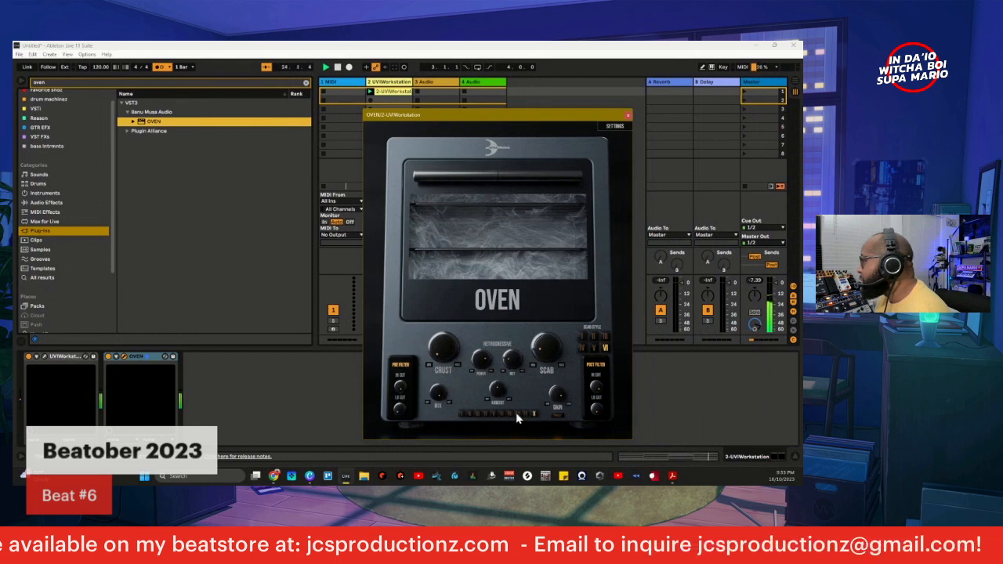
- Adjust OVEN's Mix and the post filter's Hi Cut, and close the effect's window
{"action": "left_click_drag", "start_coordinate": [438, 395], "coordinate": [444, 443]}
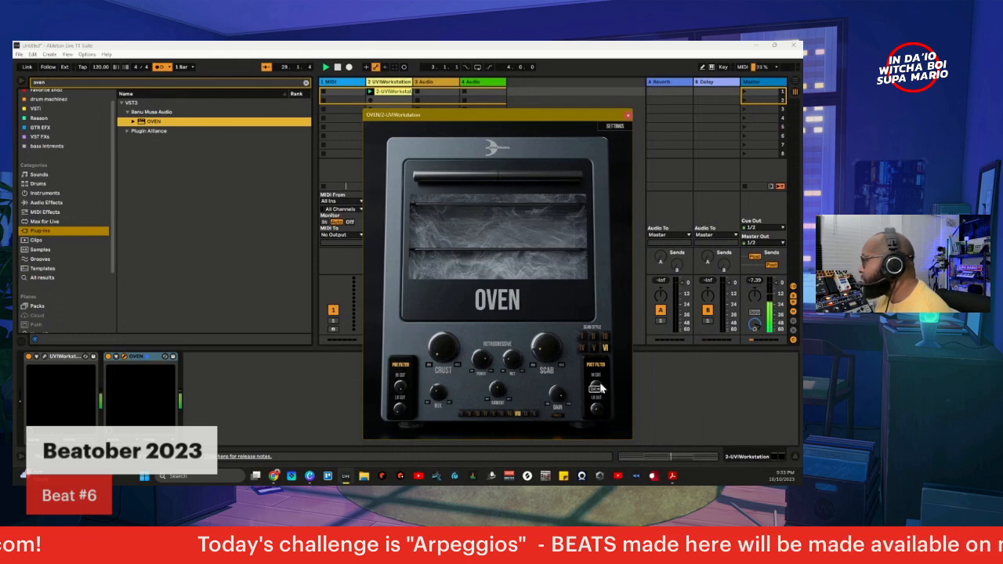
{"action": "mouse_move", "coordinate": [600, 384]}
{"action": "left_mouse_down"}
{"action": "mouse_move", "coordinate": [596, 414]}
{"action": "mouse_move", "coordinate": [599, 394]}
{"action": "left_mouse_up"}
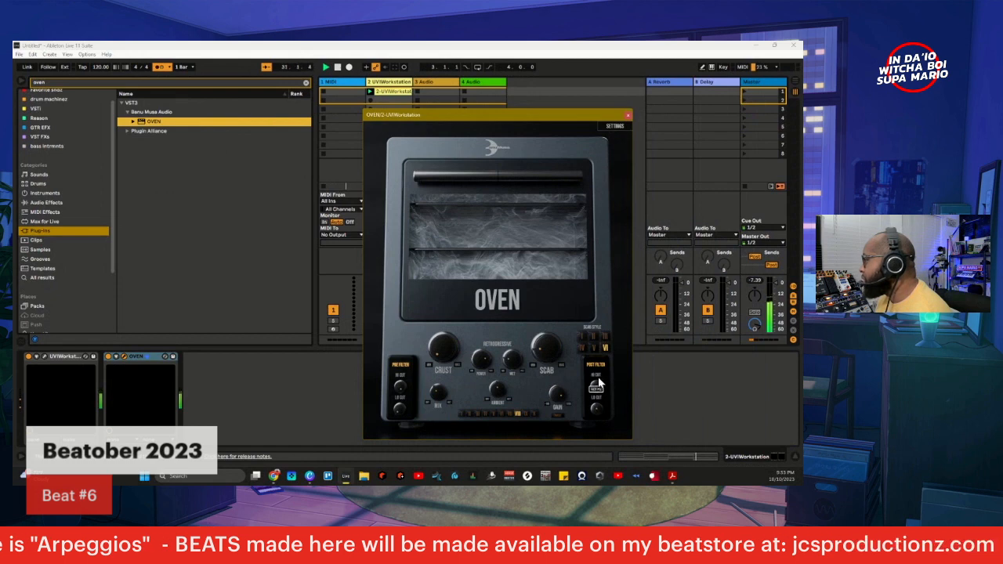
{"action": "left_click", "coordinate": [627, 117]}
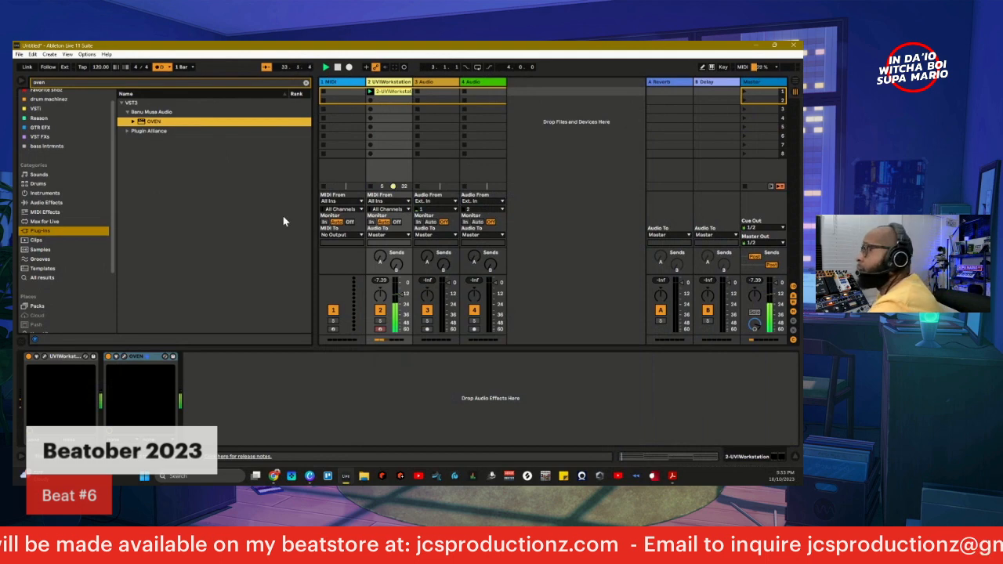
- Clear the plug-in search, load UVIWorkstation onto a new track, and reposition its window
{"action": "left_click", "coordinate": [306, 83]}
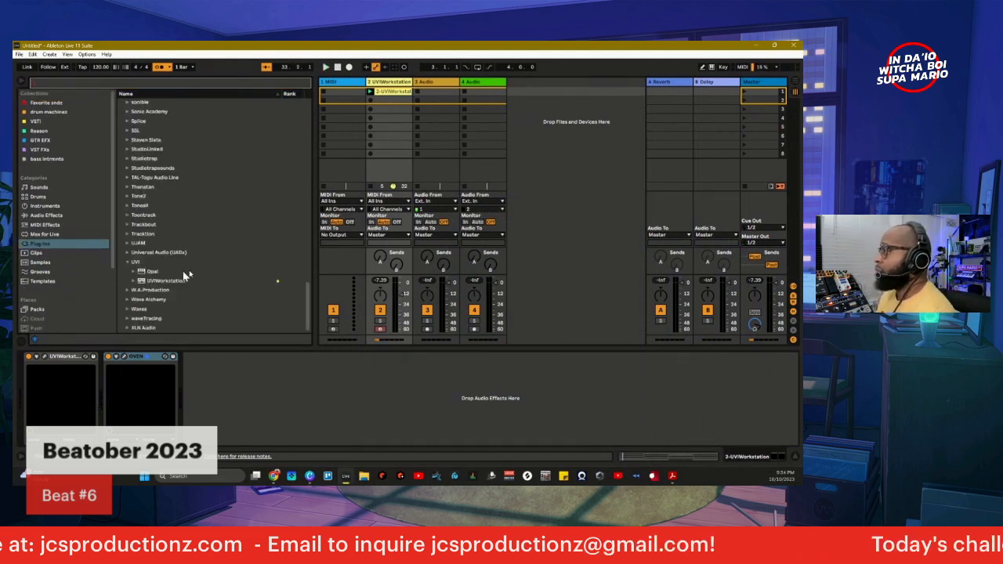
{"action": "left_click", "coordinate": [141, 281]}
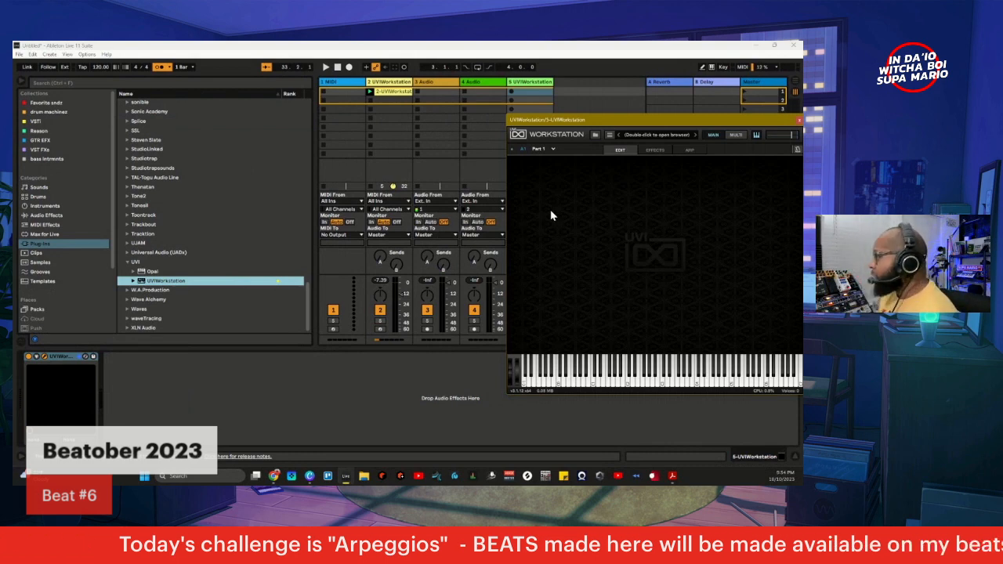
{"action": "left_click_drag", "start_coordinate": [604, 123], "coordinate": [339, 157]}
- Load BeatBox Anthology 2 from the BeatBox Anthology soundbank in the Workstation browser and move the window up
{"action": "left_click", "coordinate": [330, 169]}
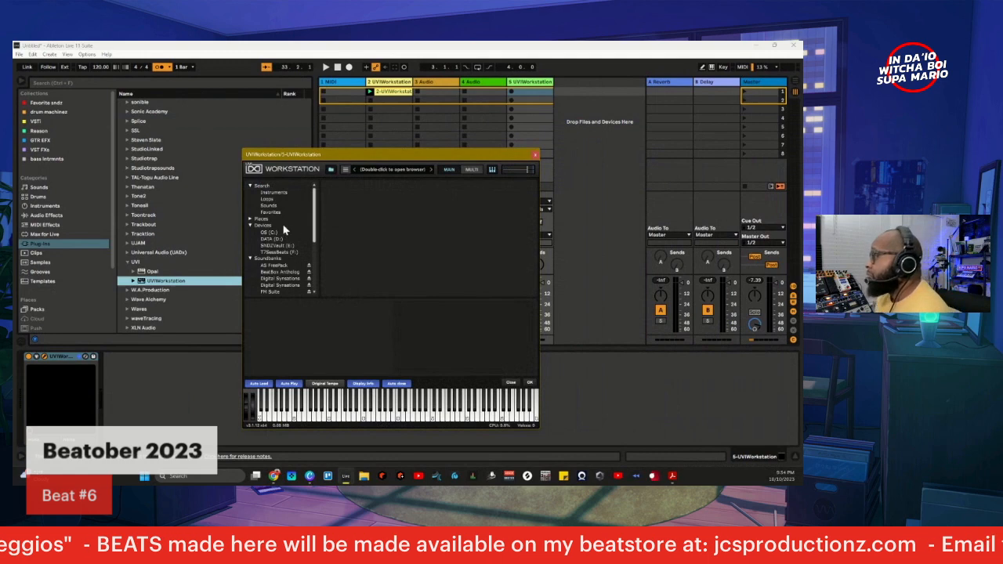
{"action": "left_click", "coordinate": [287, 272]}
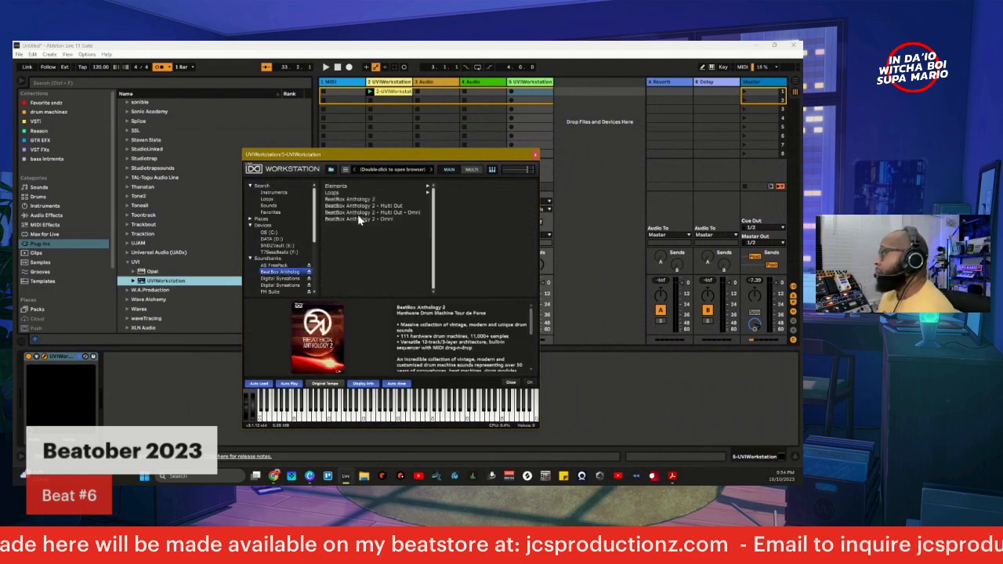
{"action": "left_click", "coordinate": [342, 201]}
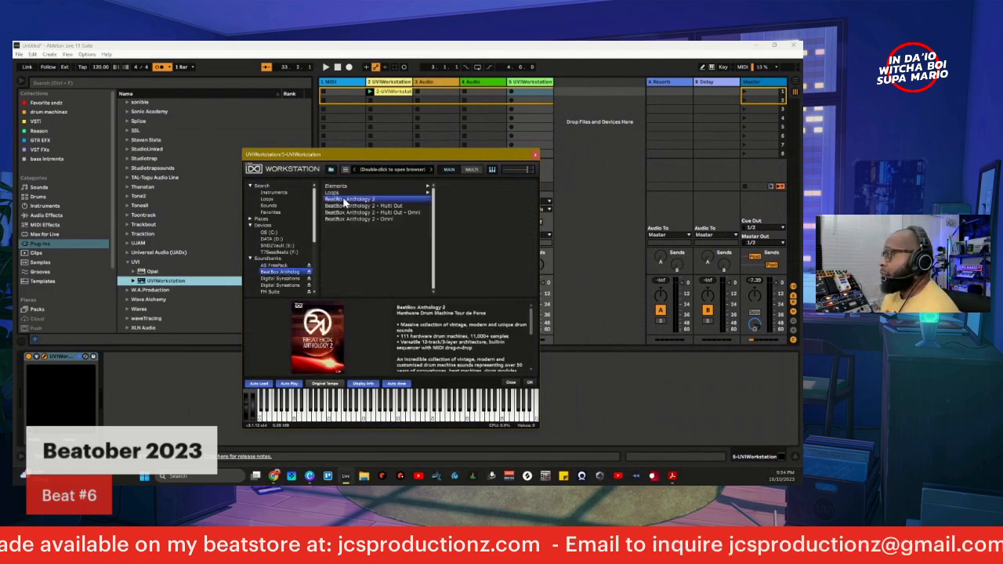
{"action": "double_click", "coordinate": [353, 202]}
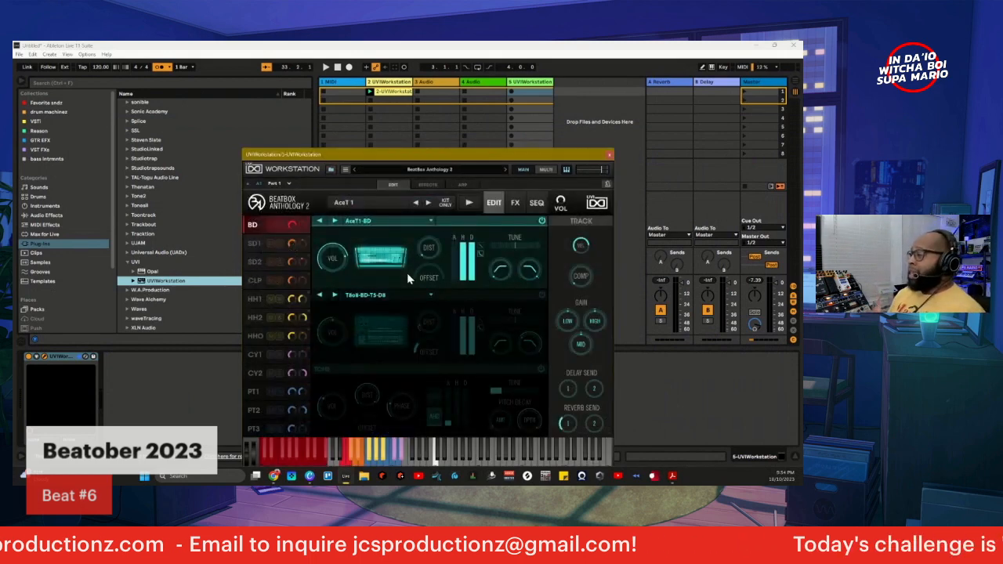
{"action": "left_click_drag", "start_coordinate": [434, 160], "coordinate": [454, 107]}
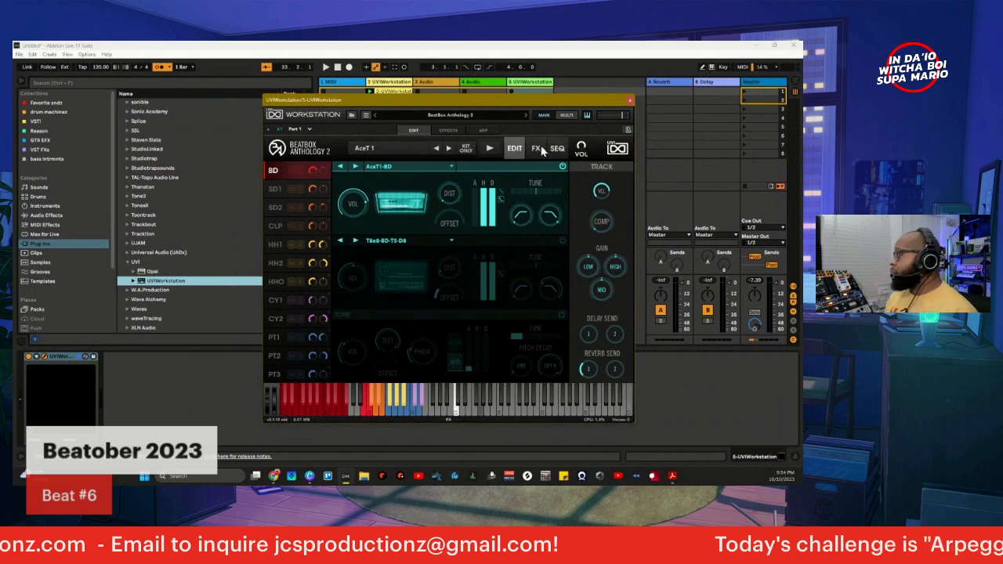
- Browse the kit presets, load the analog kit SMS V, advance to Synsonic, and move the window clear of the transport
{"action": "left_click", "coordinate": [413, 150]}
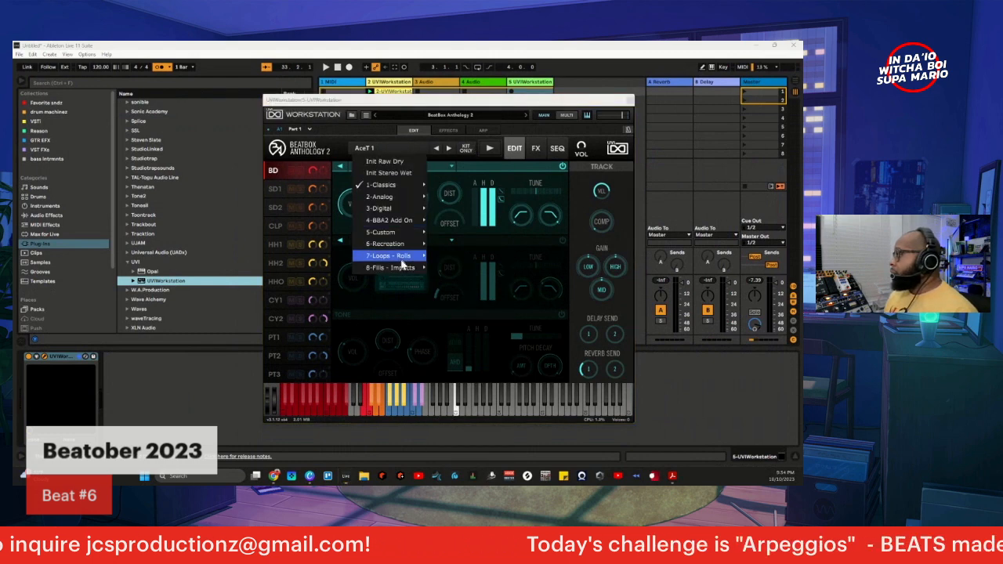
{"action": "mouse_move", "coordinate": [404, 259]}
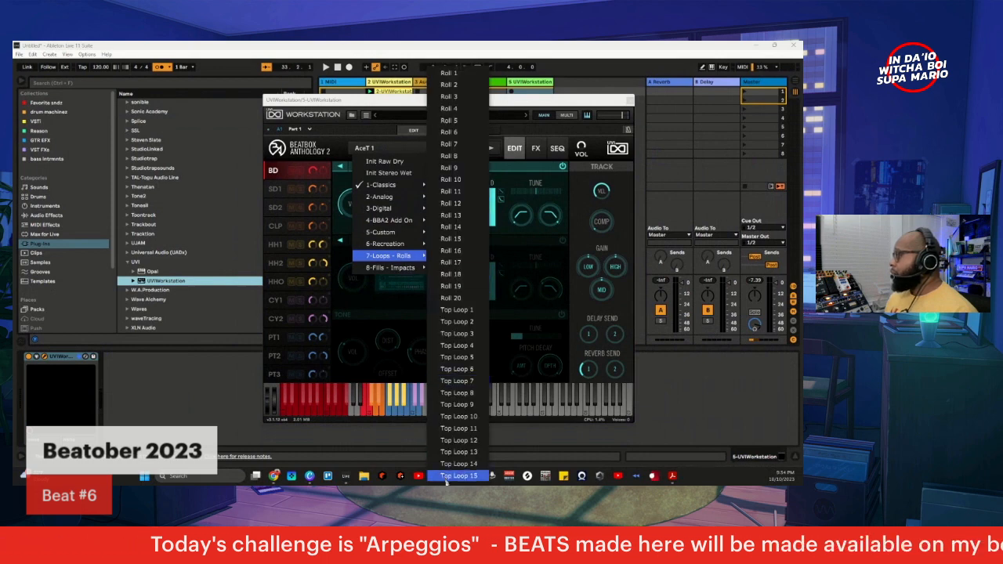
{"action": "mouse_move", "coordinate": [393, 198]}
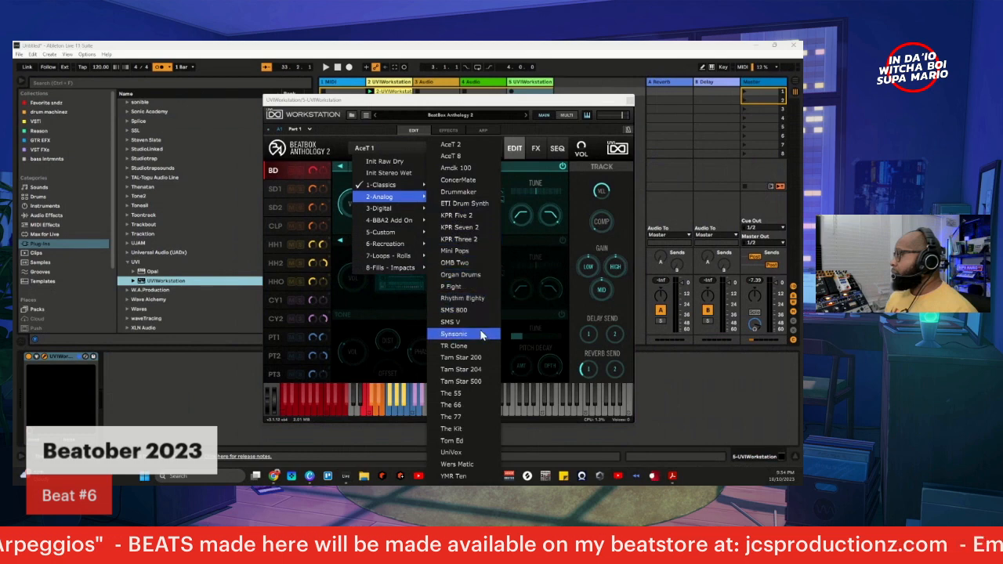
{"action": "left_click", "coordinate": [454, 322]}
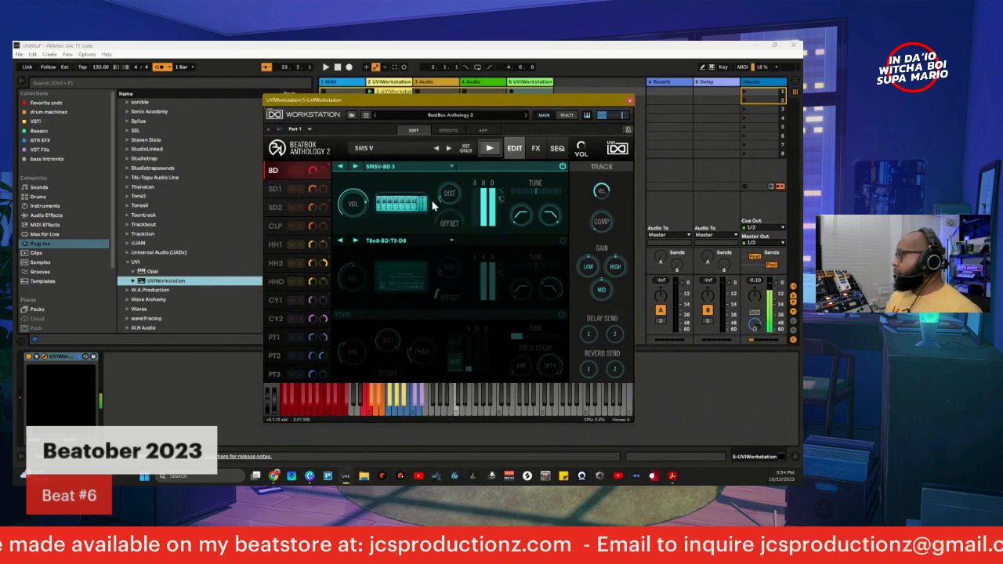
{"action": "left_click", "coordinate": [447, 149]}
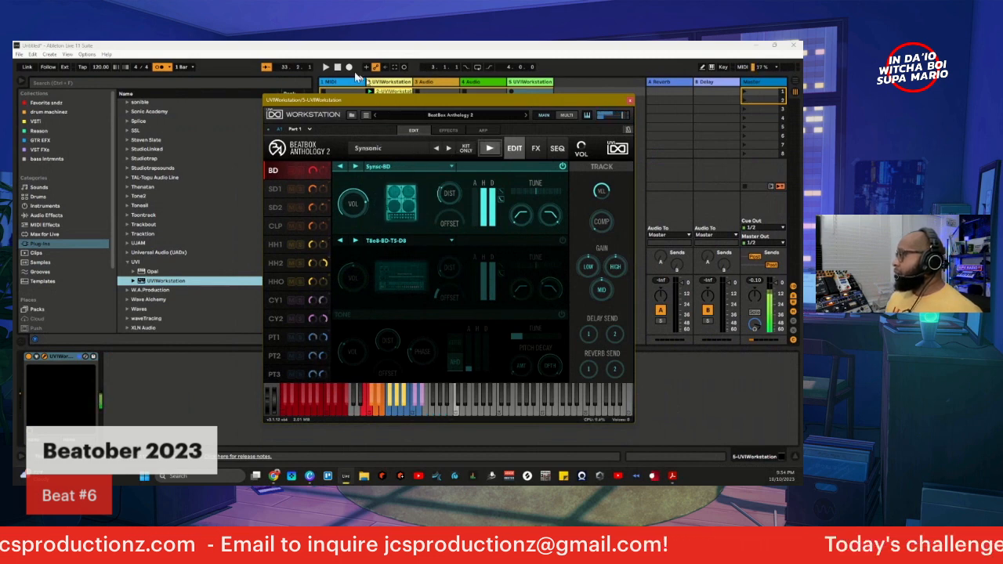
{"action": "left_click_drag", "start_coordinate": [391, 100], "coordinate": [412, 143]}
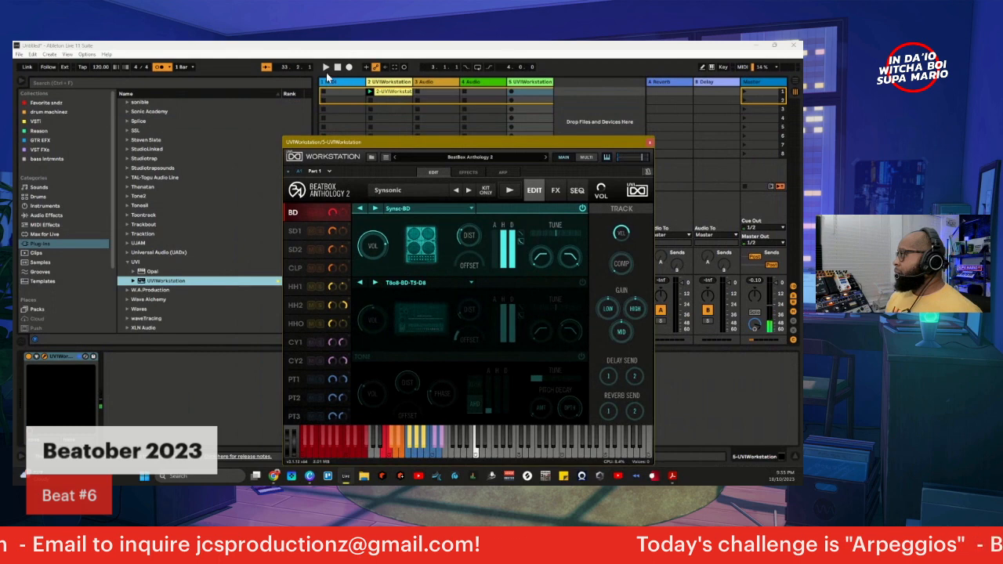
- Play the Synsonic pattern along with the song, and advance through the TR Clone and Tam Star 200 kits
{"action": "left_click", "coordinate": [325, 68]}
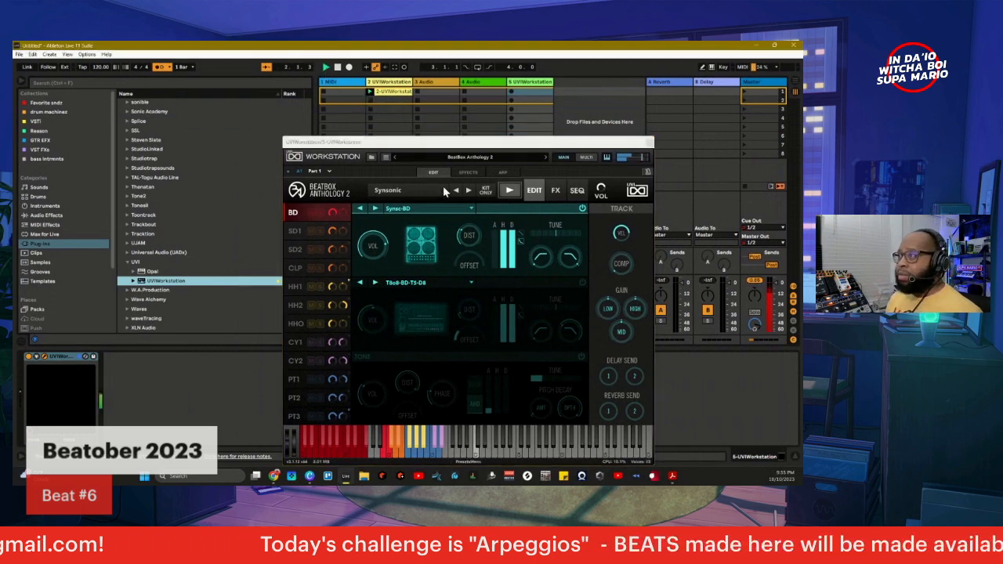
{"action": "mouse_move", "coordinate": [535, 253]}
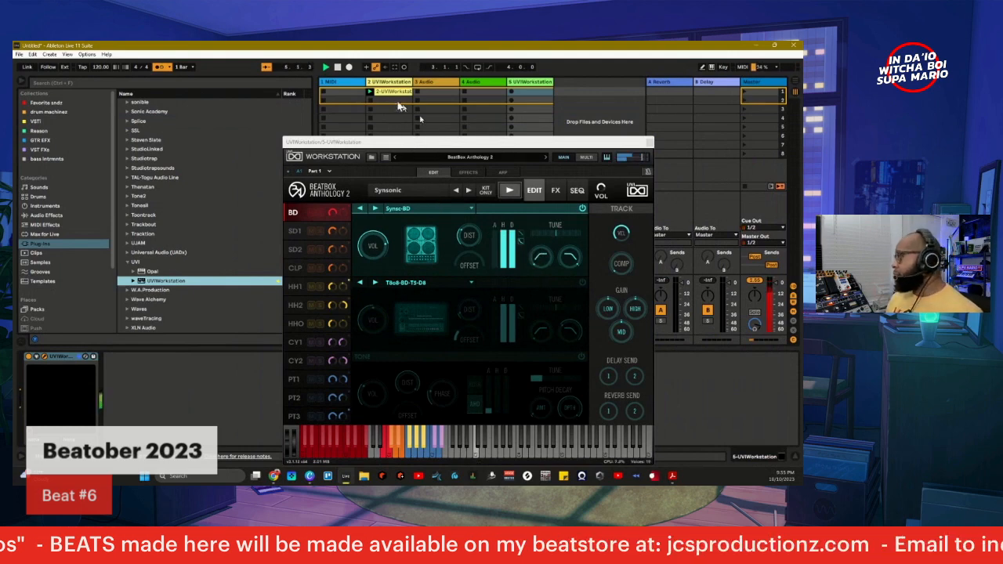
{"action": "left_click", "coordinate": [469, 190]}
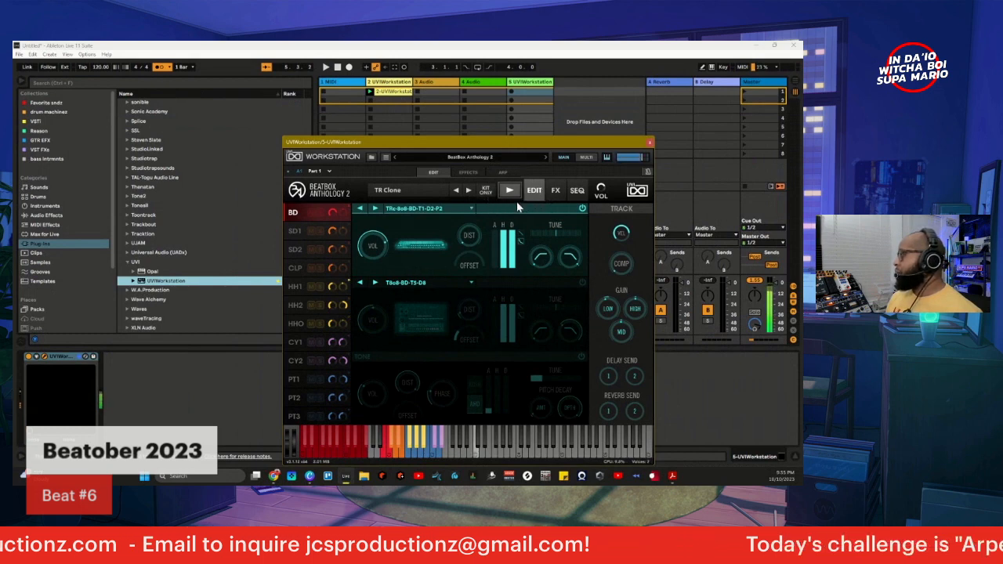
{"action": "left_click", "coordinate": [469, 192]}
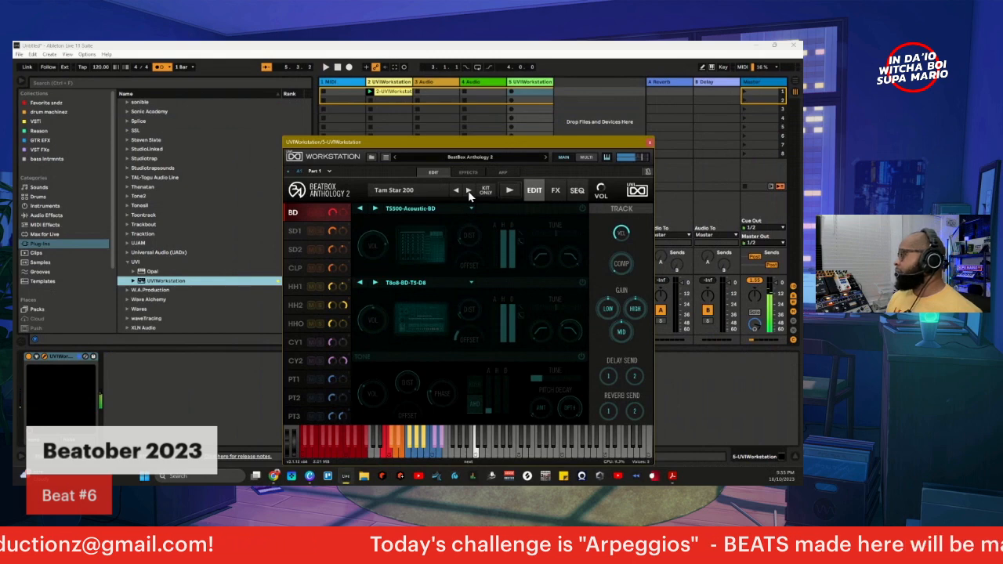
- Move the drum machine window aside and audition the following kits, from Tam Star 500 to The 55
{"action": "left_click_drag", "start_coordinate": [398, 145], "coordinate": [376, 126]}
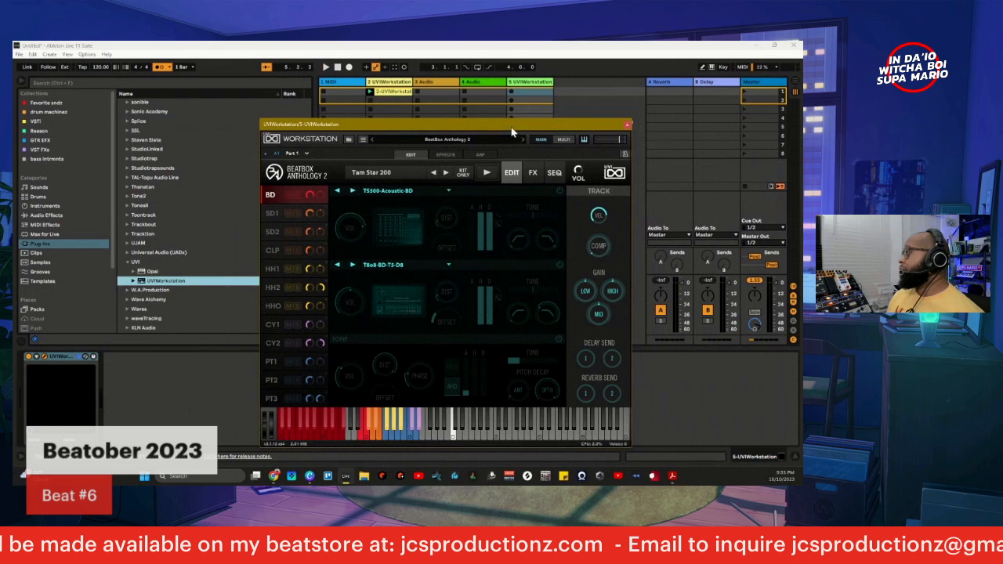
{"action": "left_click_drag", "start_coordinate": [511, 131], "coordinate": [369, 115]}
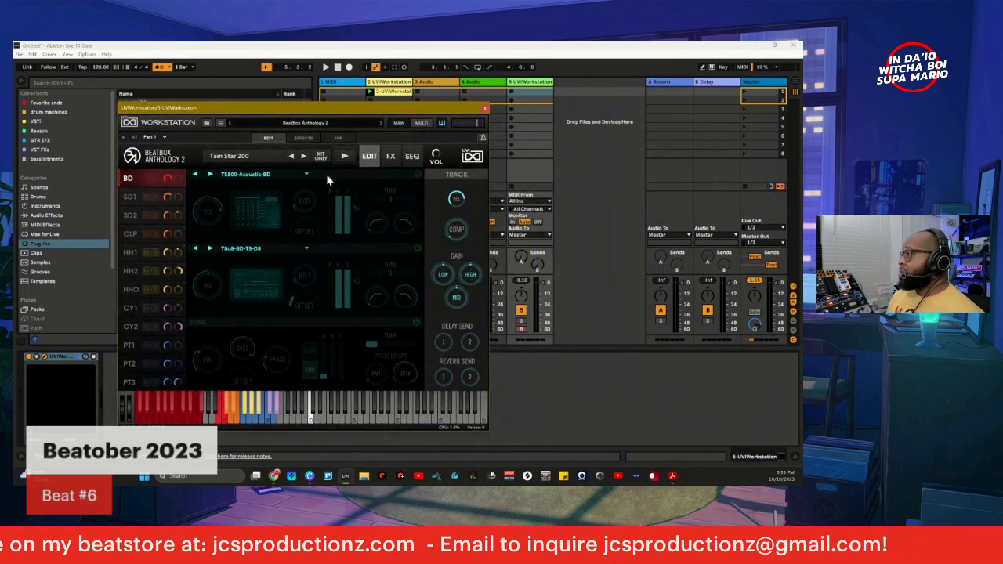
{"action": "left_click", "coordinate": [304, 156]}
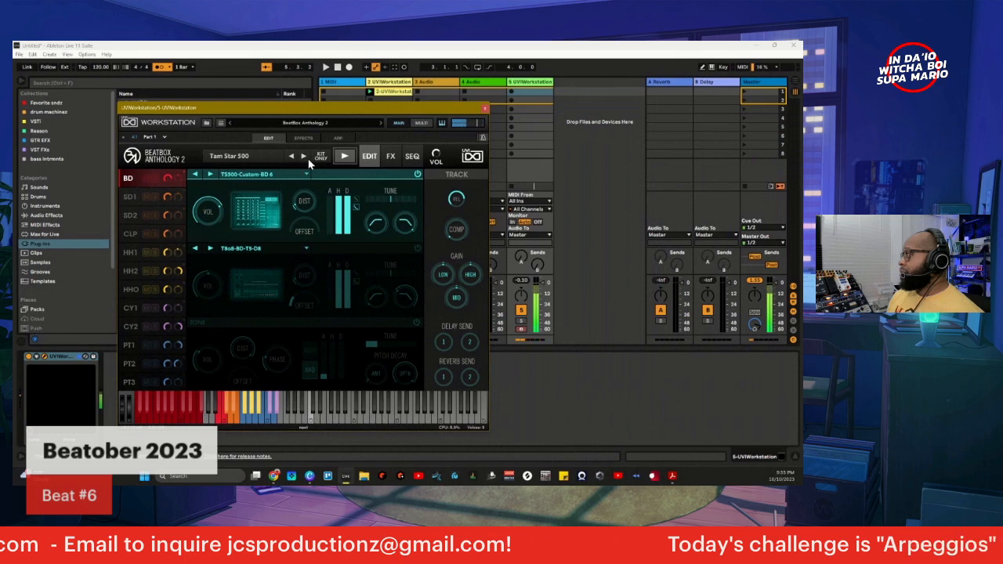
{"action": "left_click", "coordinate": [304, 156]}
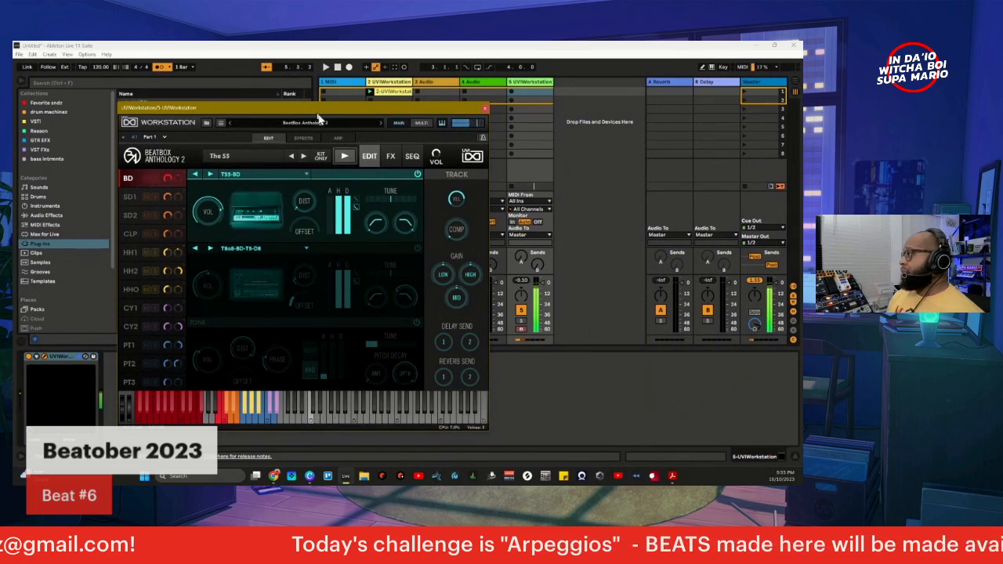
- Play The 55 with the song, show its sequencer pattern, and stop the song to hear the pattern alone
{"action": "left_click", "coordinate": [325, 67]}
{"action": "left_click", "coordinate": [412, 156]}
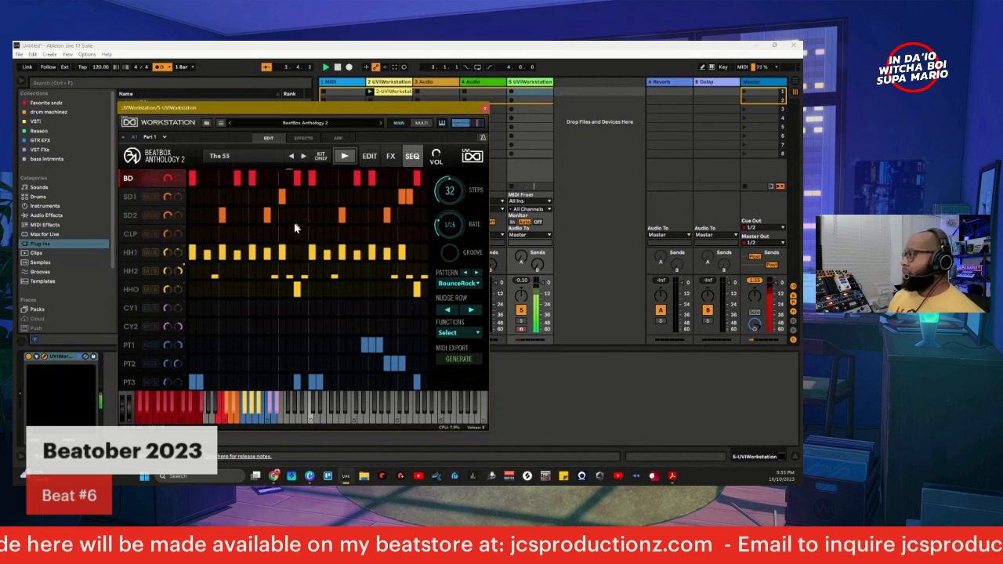
{"action": "left_click", "coordinate": [337, 68]}
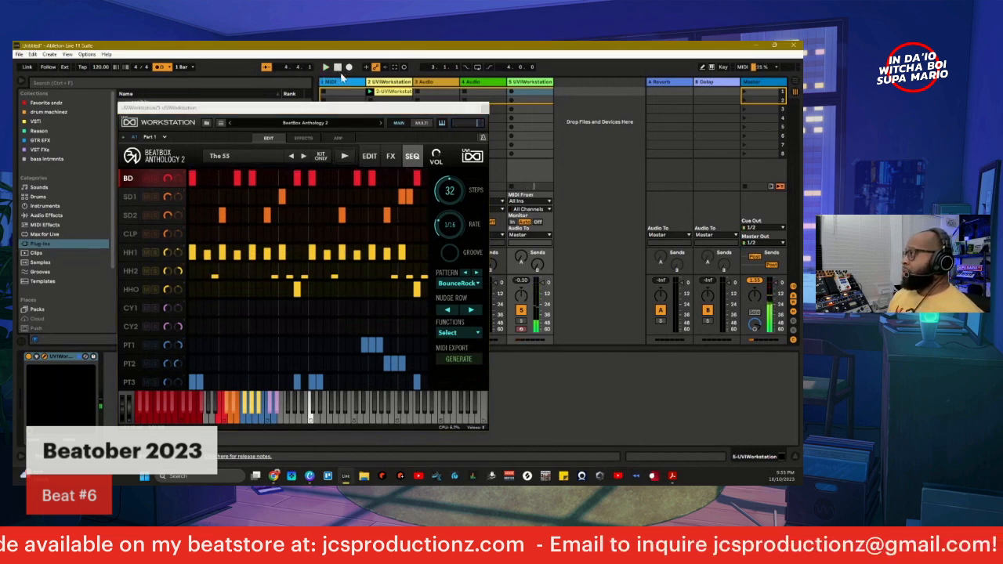
{"action": "left_click", "coordinate": [344, 156]}
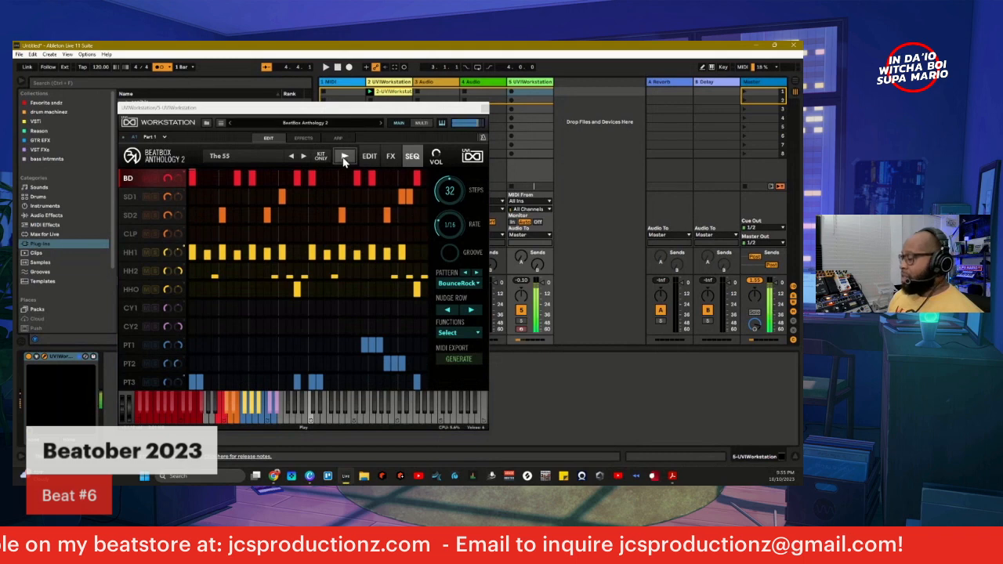
- Audition the patterns of The 66 and The 77, advance to The Kit, and return to the kit's edit view
{"action": "left_click", "coordinate": [305, 156]}
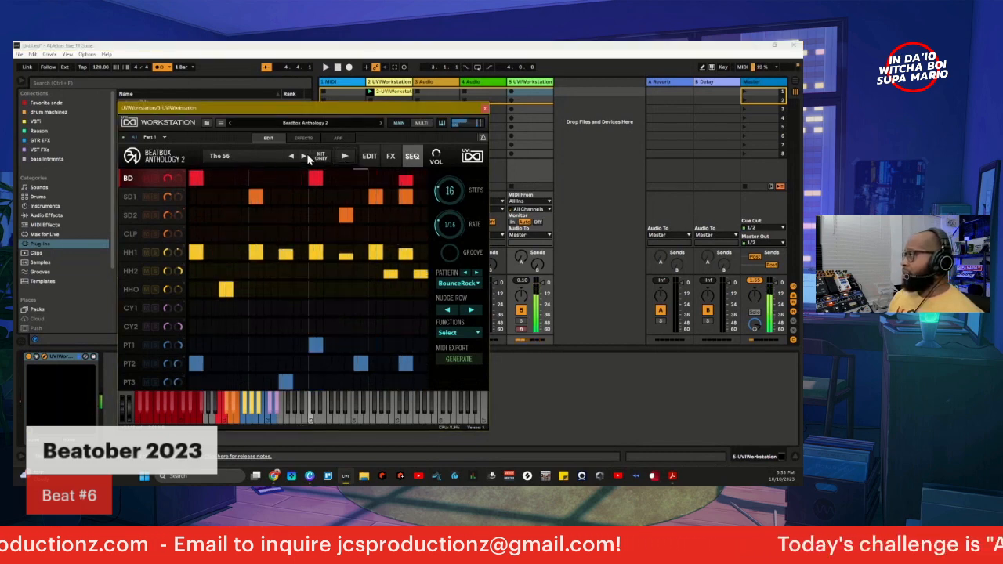
{"action": "left_click", "coordinate": [304, 156]}
{"action": "left_click", "coordinate": [345, 156]}
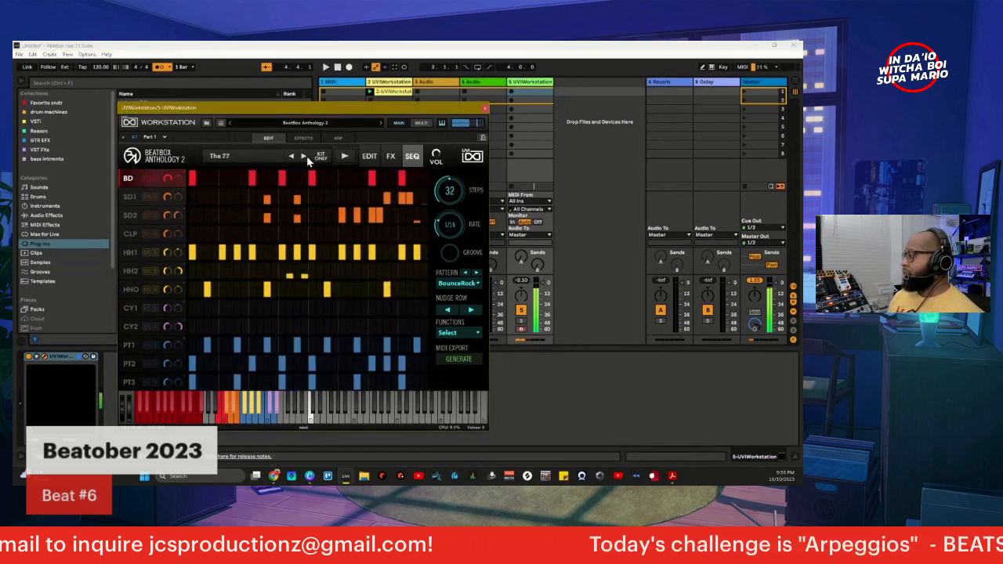
{"action": "left_click", "coordinate": [369, 156]}
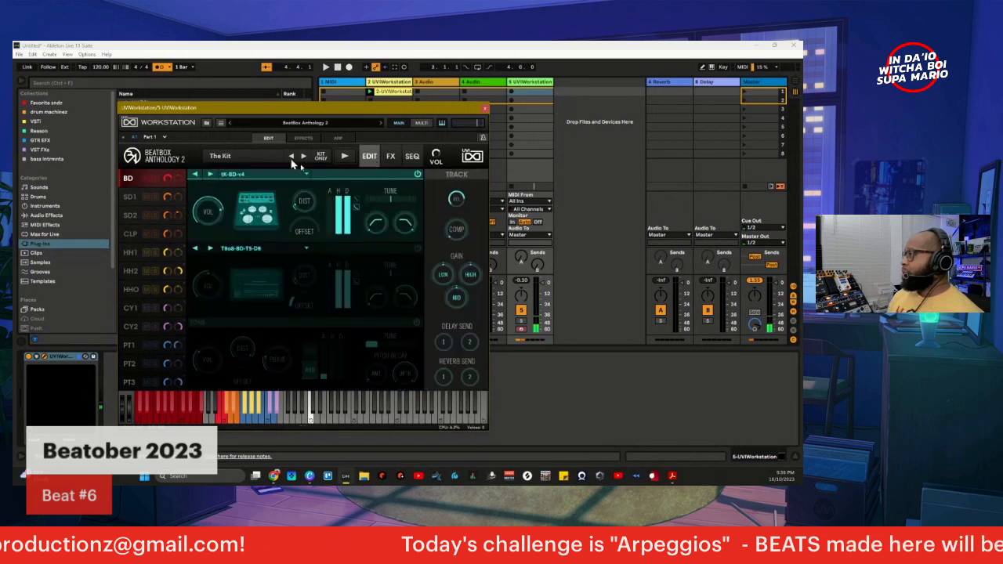
- Audition the next analog kits in order: Tom Ed, UniVox, Wers Matic and YMR Ten
{"action": "left_click", "coordinate": [305, 157]}
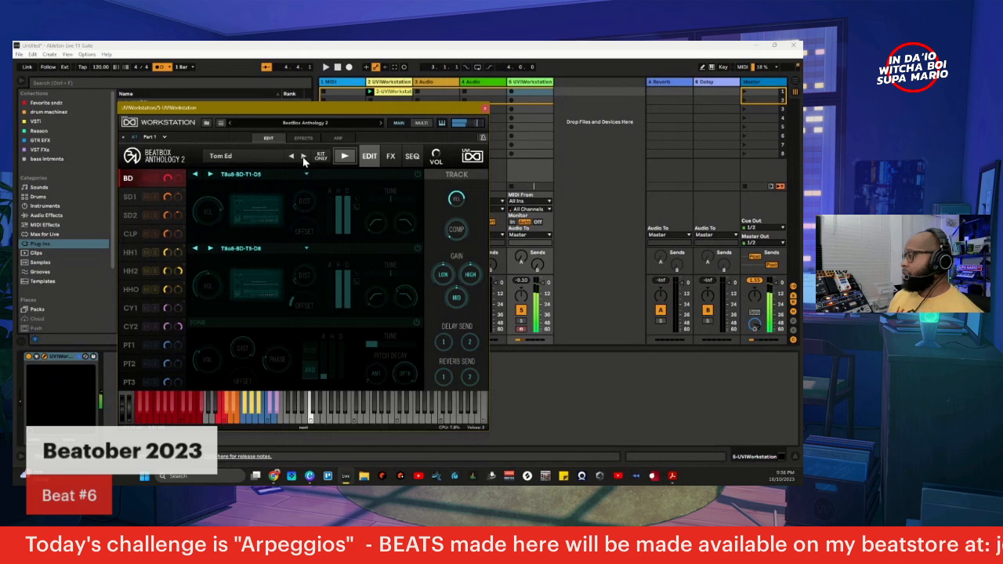
{"action": "left_click", "coordinate": [305, 156]}
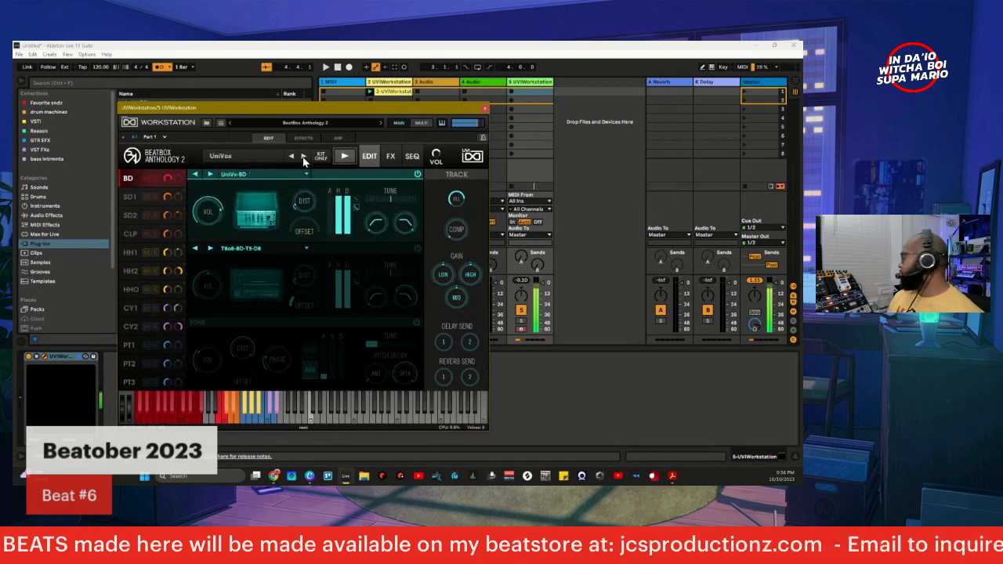
{"action": "left_click", "coordinate": [304, 157]}
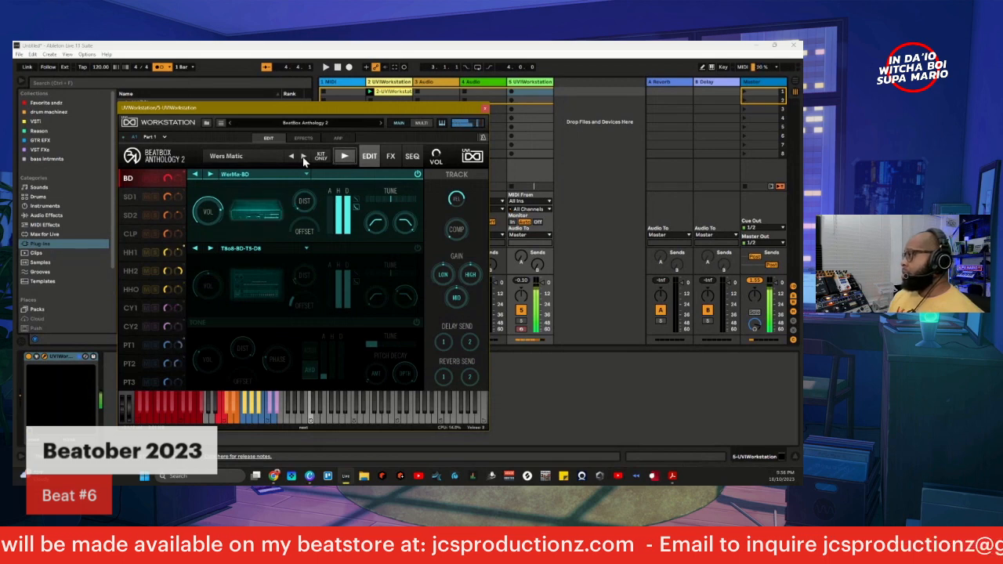
{"action": "left_click", "coordinate": [305, 157]}
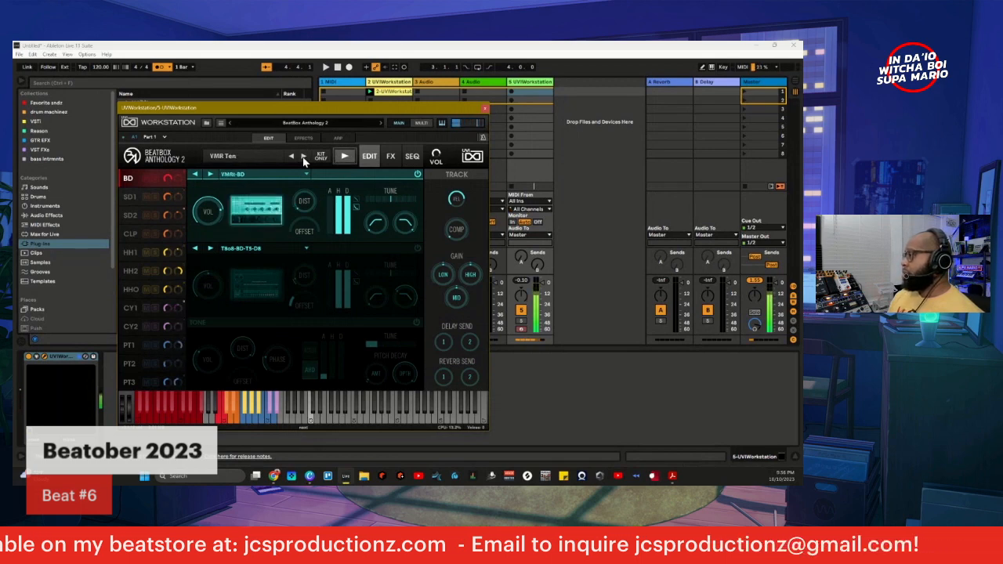
- Audition Arranger Drums and Bhm Drums, load the DJRhythm 110 kit, and show its sequencer pattern
{"action": "left_click", "coordinate": [304, 157]}
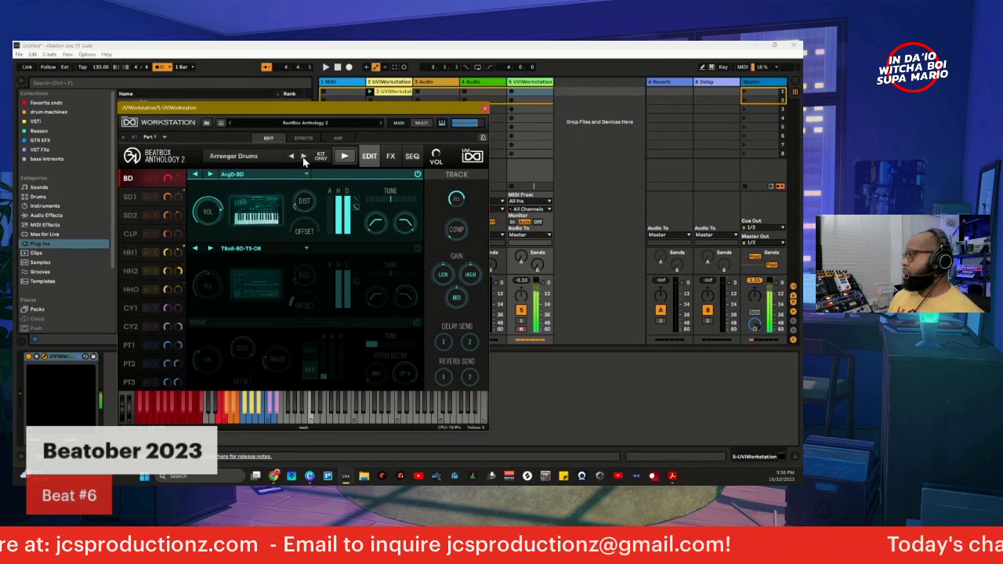
{"action": "left_click", "coordinate": [304, 156]}
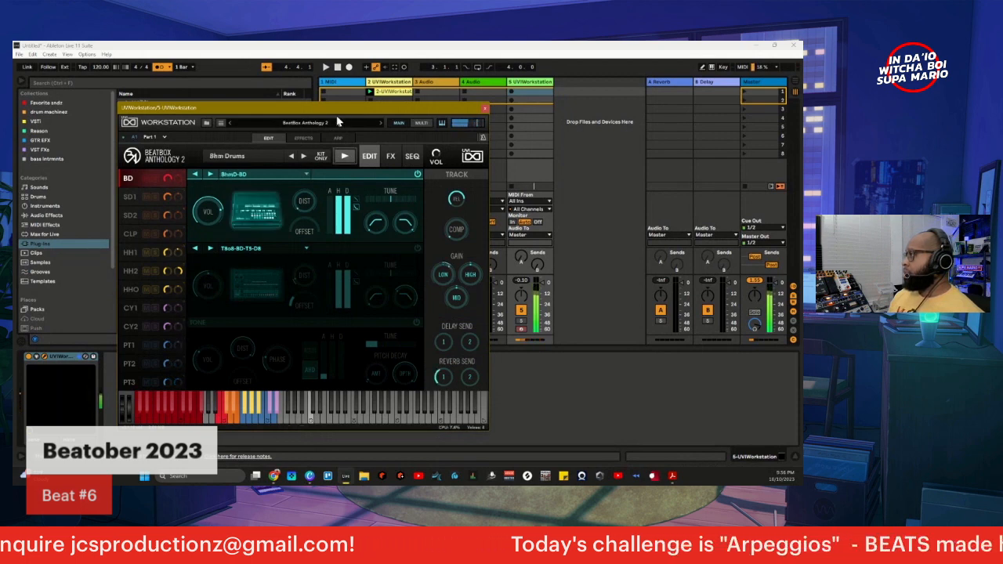
{"action": "left_click", "coordinate": [303, 156]}
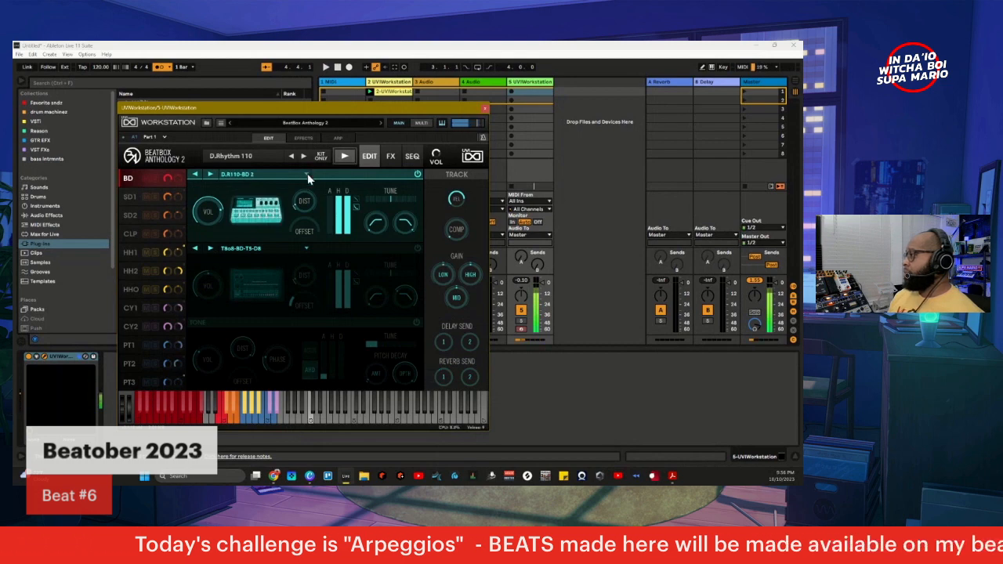
{"action": "left_click", "coordinate": [411, 157]}
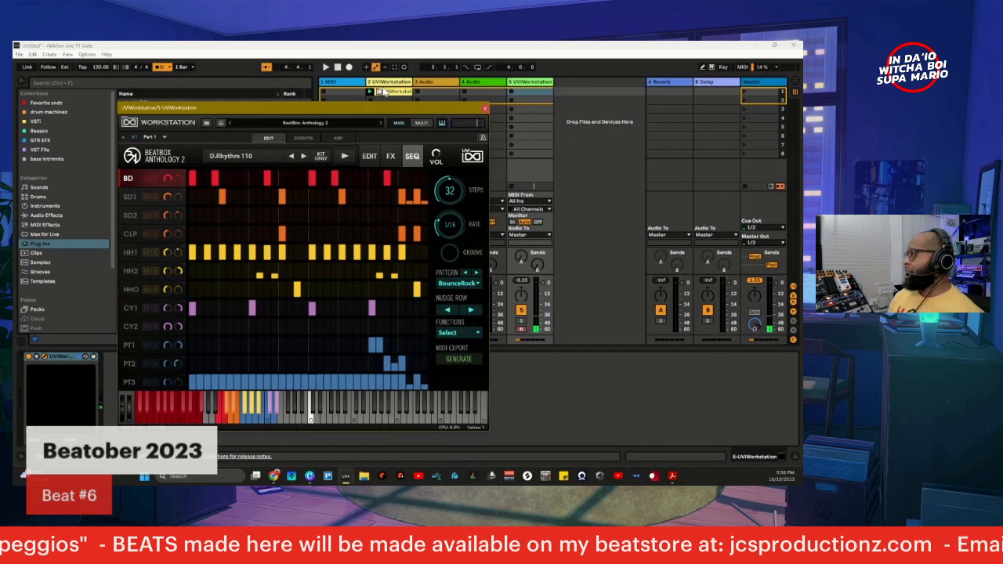
- With the song playing and the browser hidden, switch the 2-UVIWorkstation track to split stereo pan mode
{"action": "left_click", "coordinate": [326, 67]}
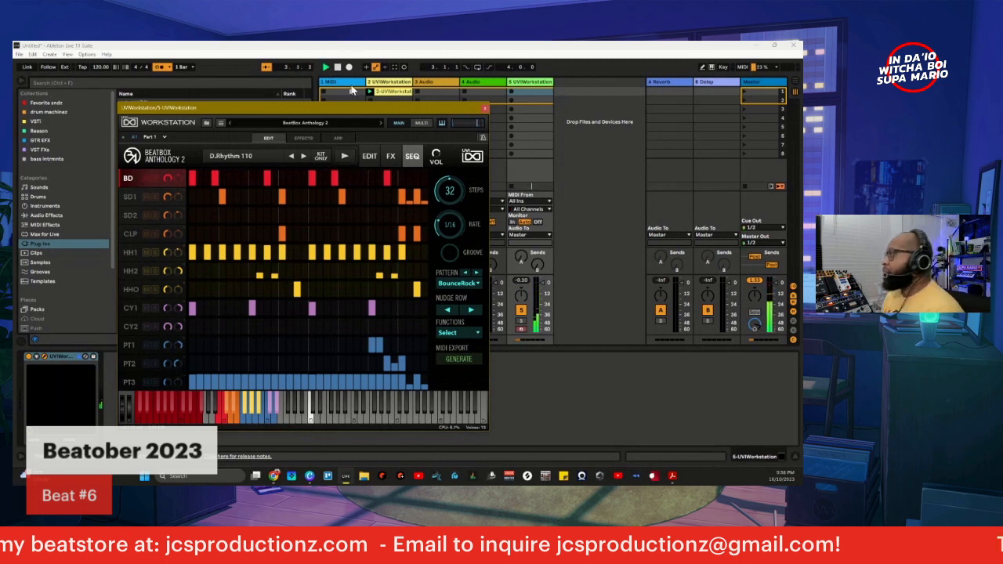
{"action": "left_click_drag", "start_coordinate": [357, 120], "coordinate": [668, 152]}
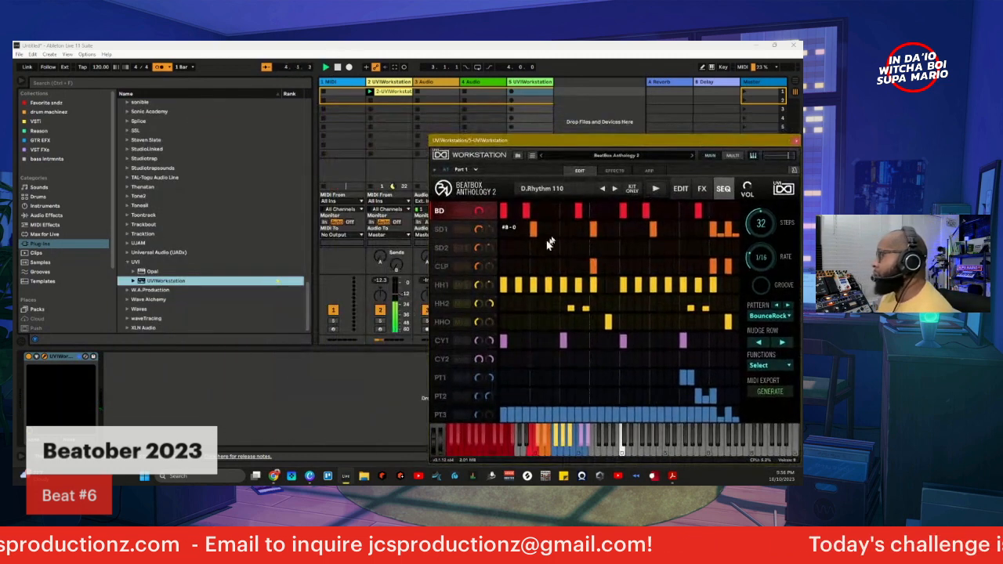
{"action": "left_click", "coordinate": [288, 252]}
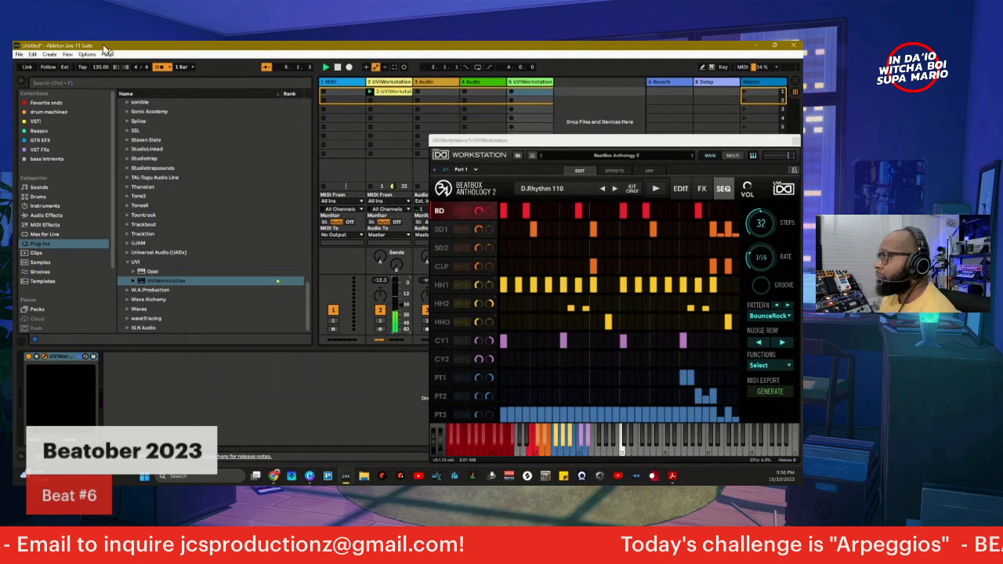
{"action": "left_click", "coordinate": [24, 82]}
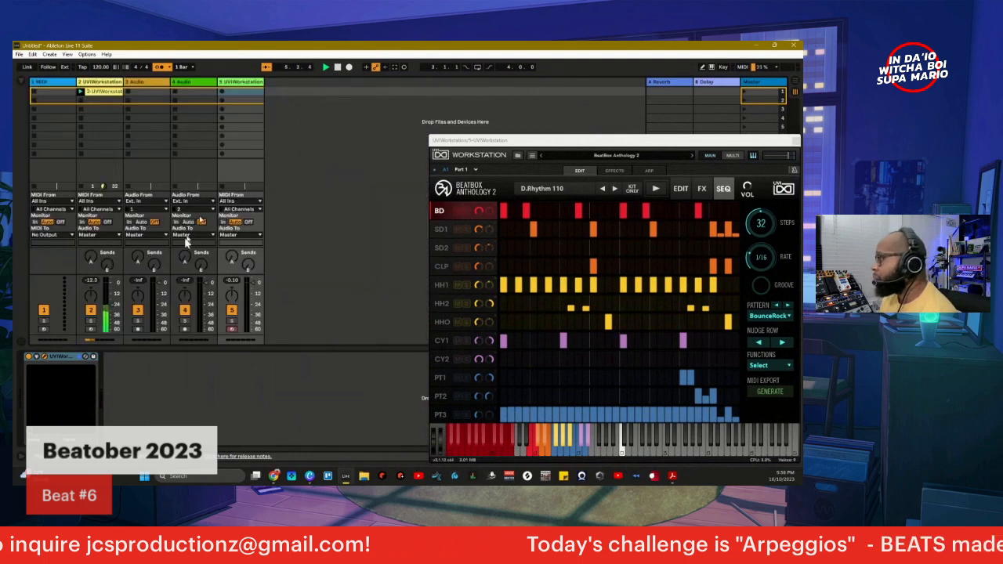
{"action": "right_click", "coordinate": [90, 300]}
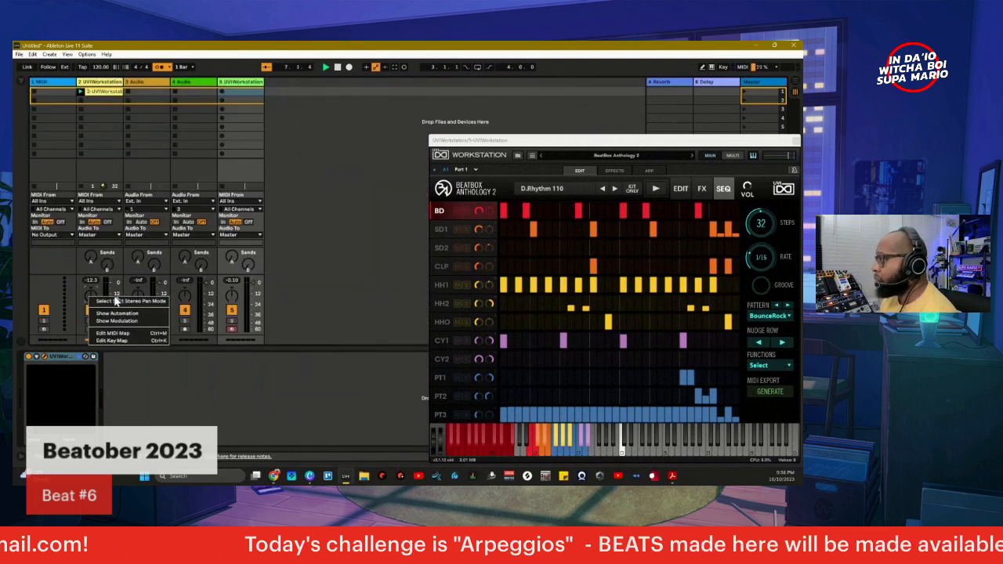
{"action": "left_click", "coordinate": [115, 300]}
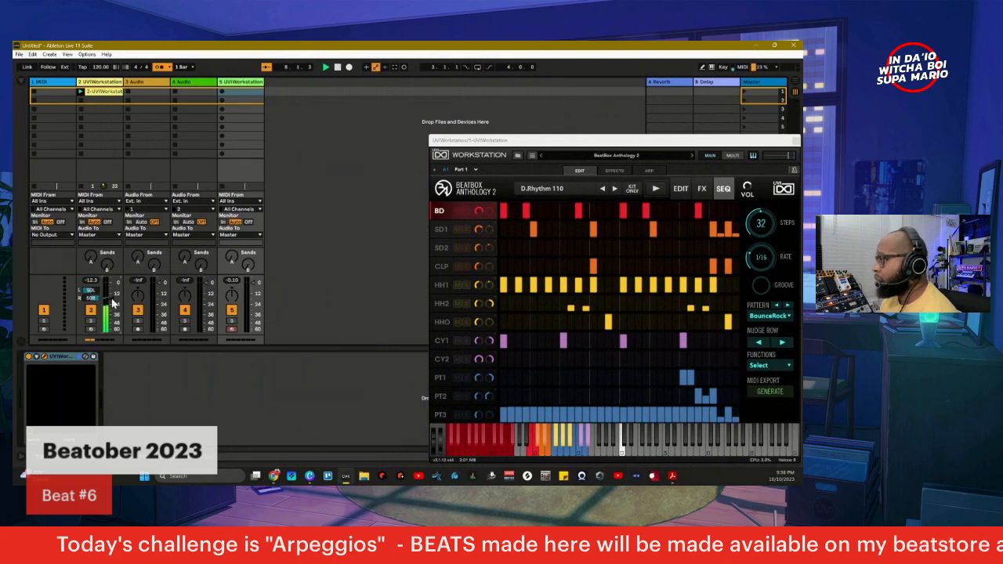
{"action": "left_click_drag", "start_coordinate": [694, 139], "coordinate": [567, 135]}
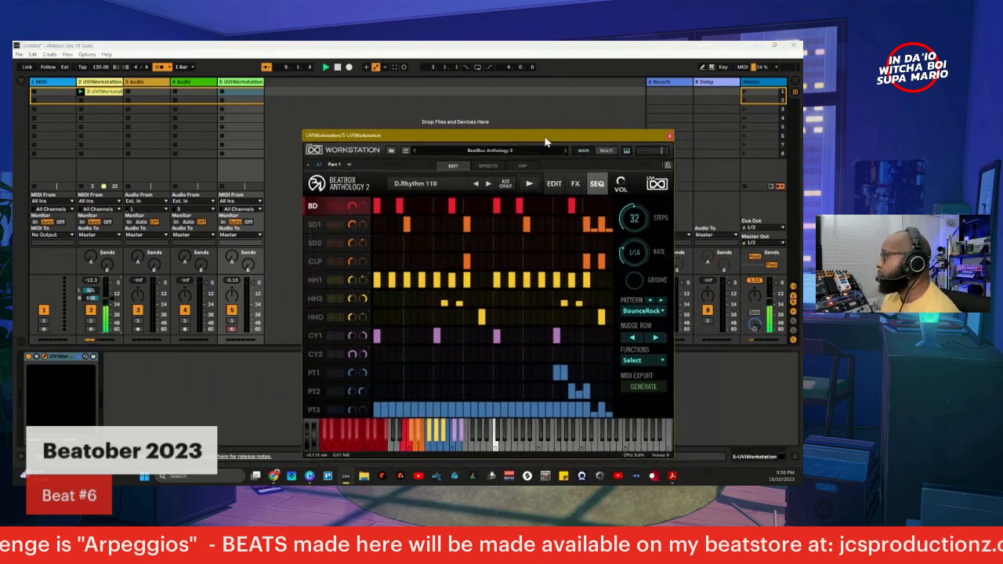
- Reset all values in the BD, SD1 and CLP rows of the DJRhythm 110 pattern
{"action": "right_click", "coordinate": [379, 212]}
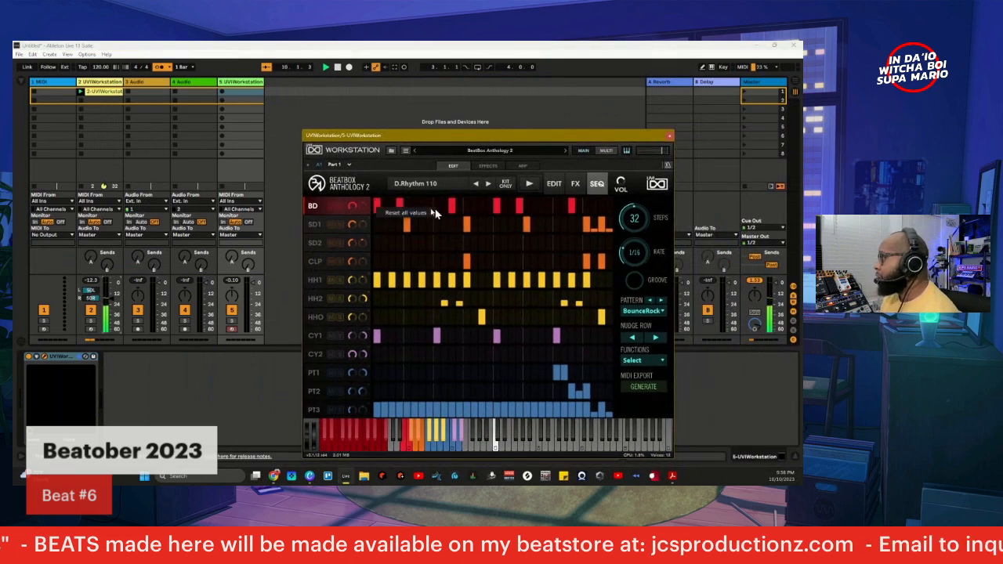
{"action": "left_click", "coordinate": [423, 213]}
{"action": "right_click", "coordinate": [397, 224]}
{"action": "left_click", "coordinate": [407, 222]}
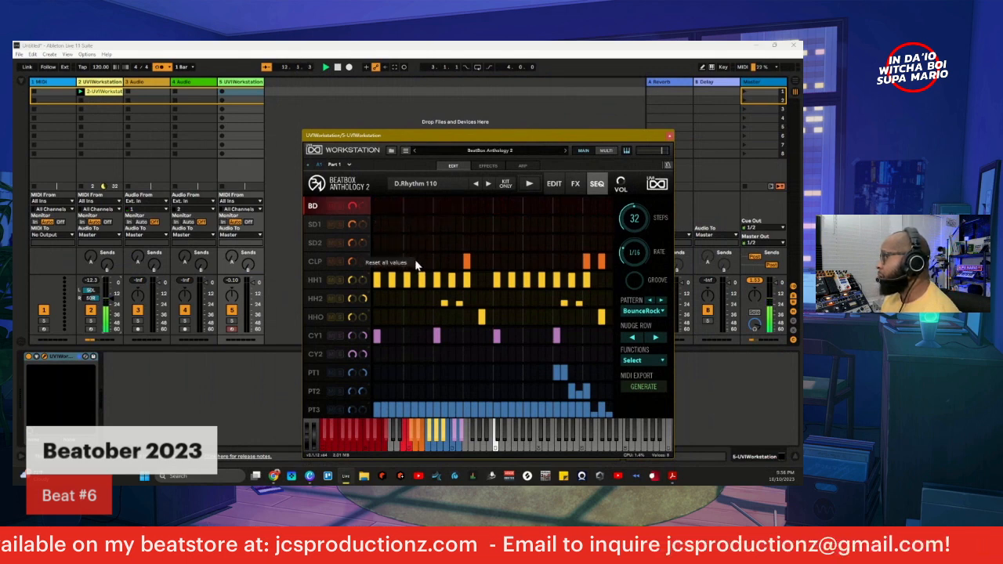
{"action": "right_click", "coordinate": [416, 265]}
{"action": "left_click", "coordinate": [405, 264]}
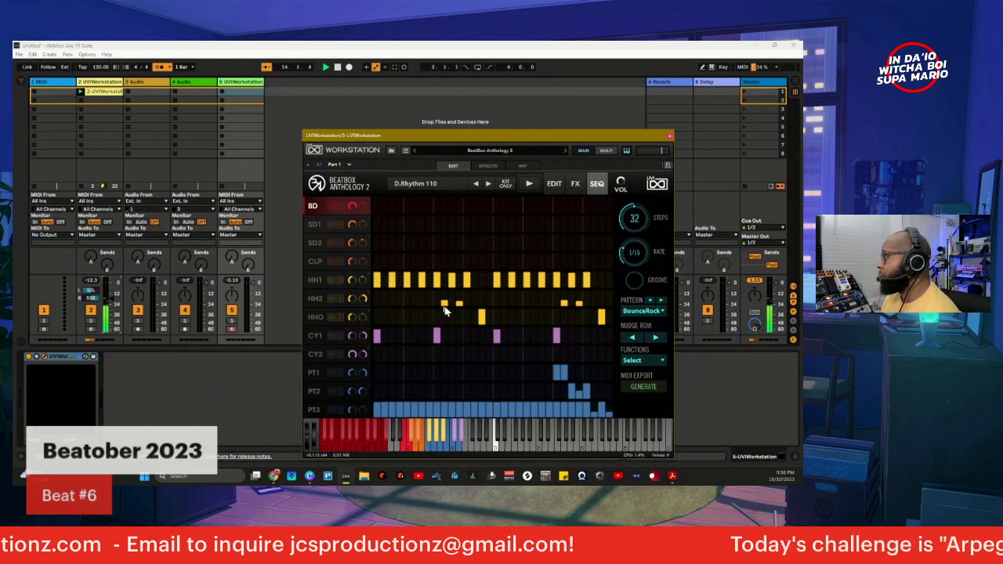
- Erase the HH2 hits and the HHO hit on step 15, and reset the CY1 row
{"action": "mouse_move", "coordinate": [443, 306]}
{"action": "left_mouse_down"}
{"action": "mouse_move", "coordinate": [560, 306]}
{"action": "mouse_move", "coordinate": [568, 315]}
{"action": "mouse_move", "coordinate": [495, 315]}
{"action": "mouse_move", "coordinate": [466, 327]}
{"action": "left_mouse_up"}
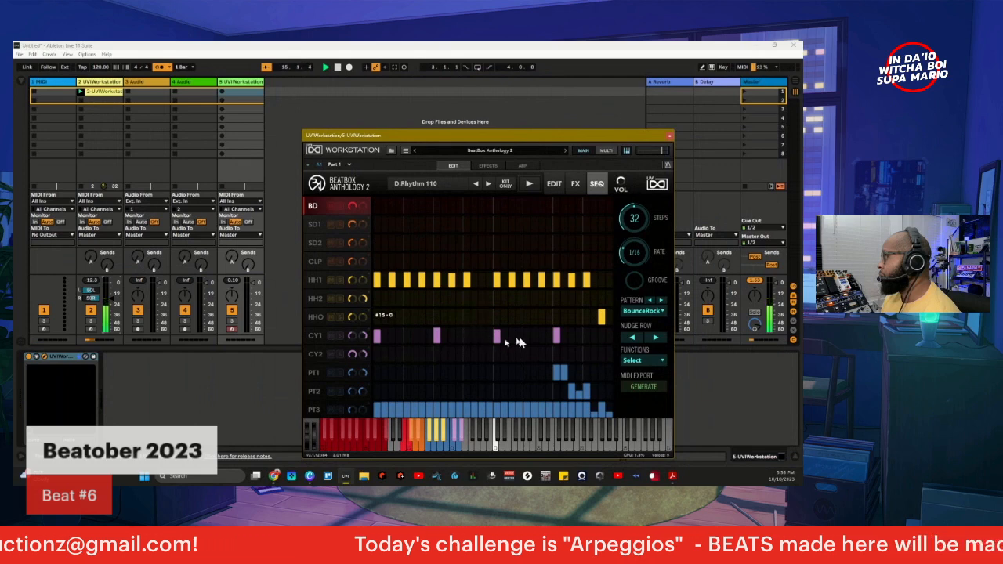
{"action": "right_click", "coordinate": [391, 339]}
{"action": "left_click", "coordinate": [418, 336]}
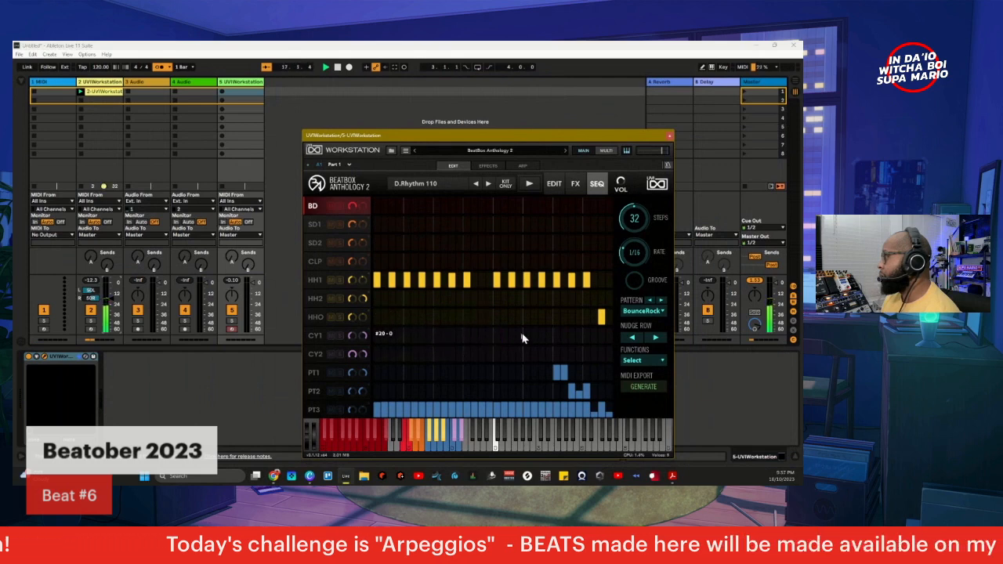
- Reset all values in the PT1, PT2 and PT3 percussion rows
{"action": "right_click", "coordinate": [553, 362]}
{"action": "left_click", "coordinate": [539, 360]}
{"action": "right_click", "coordinate": [546, 375]}
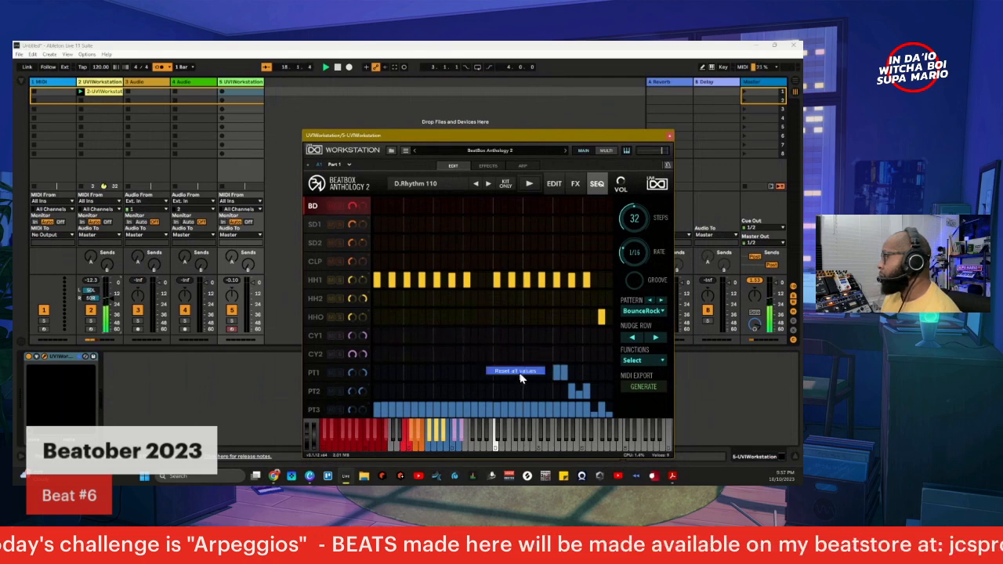
{"action": "left_click", "coordinate": [521, 373]}
{"action": "right_click", "coordinate": [550, 386]}
{"action": "left_click", "coordinate": [526, 383]}
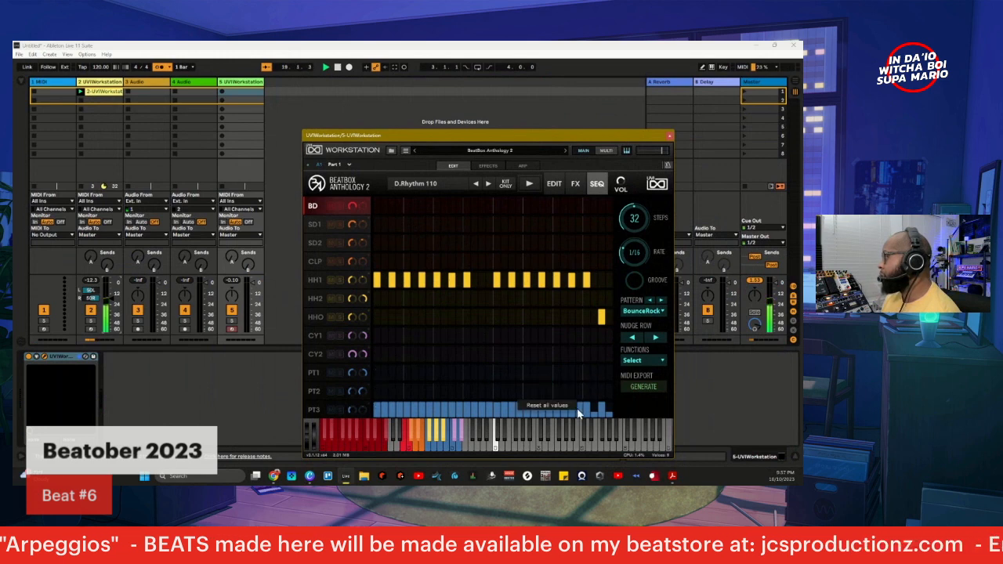
{"action": "right_click", "coordinate": [586, 409]}
{"action": "left_click", "coordinate": [558, 407]}
- Clear the remaining HHO and HH1 hi-hat rows and set the emptied drum pattern running
{"action": "right_click", "coordinate": [599, 318]}
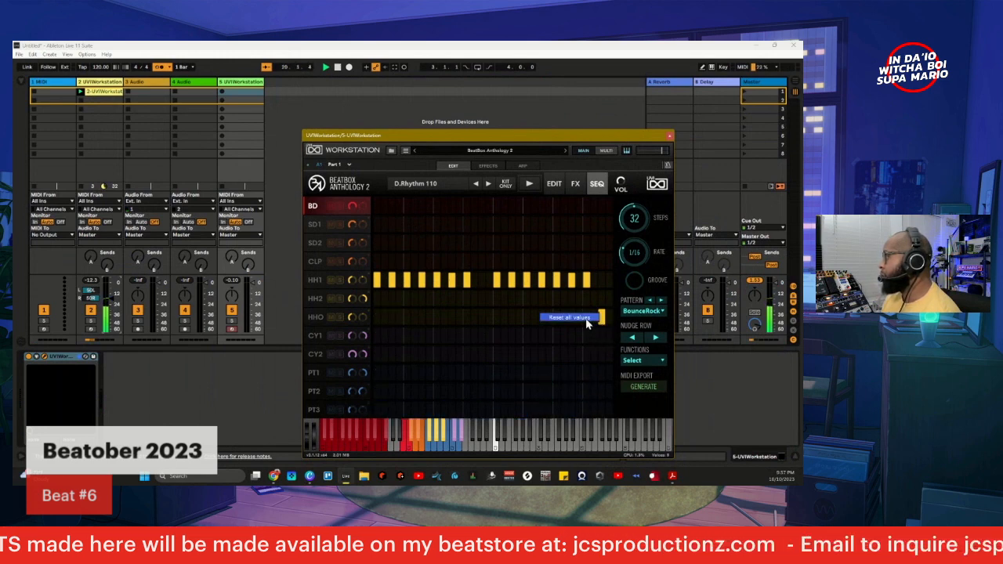
{"action": "left_click", "coordinate": [529, 184]}
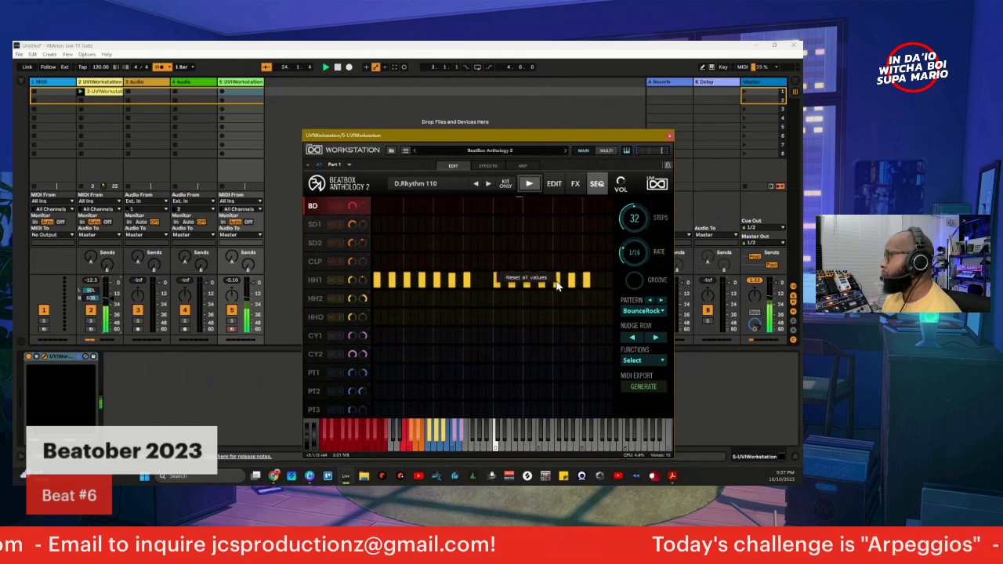
{"action": "left_click", "coordinate": [542, 284]}
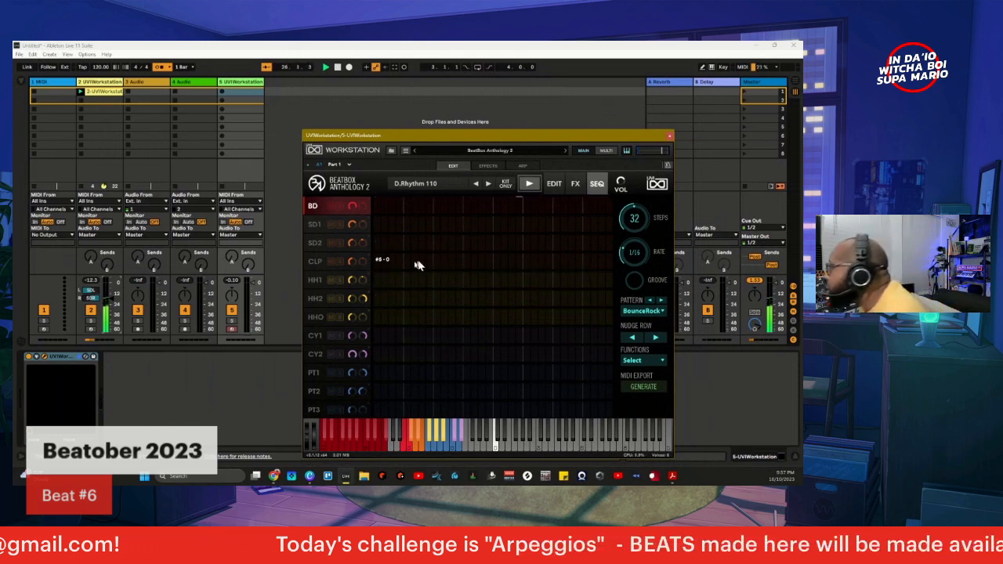
- Place full-velocity claps on steps 5, 13, 21, 25 and 29 of the CLP row
{"action": "left_click", "coordinate": [406, 262]}
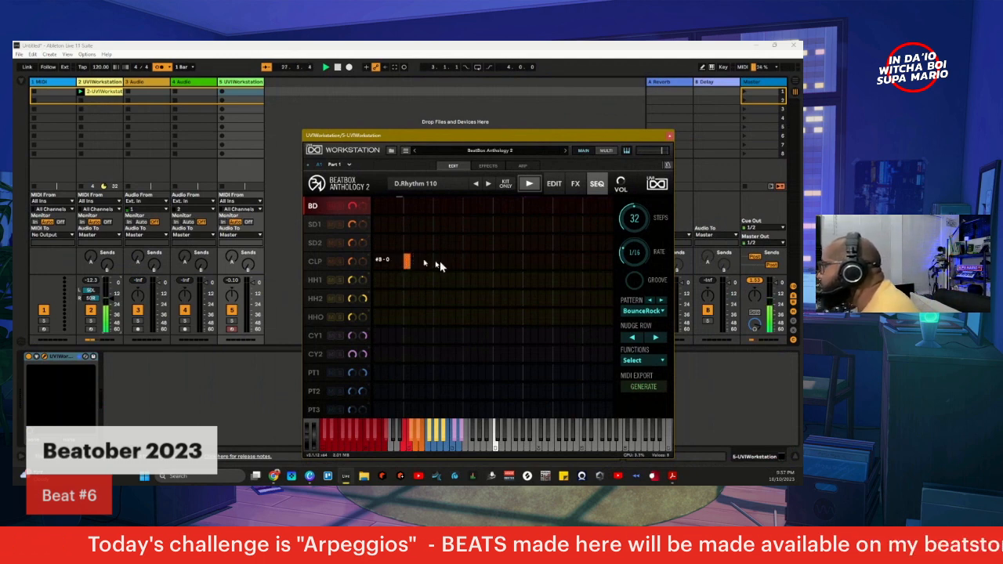
{"action": "left_click", "coordinate": [467, 260]}
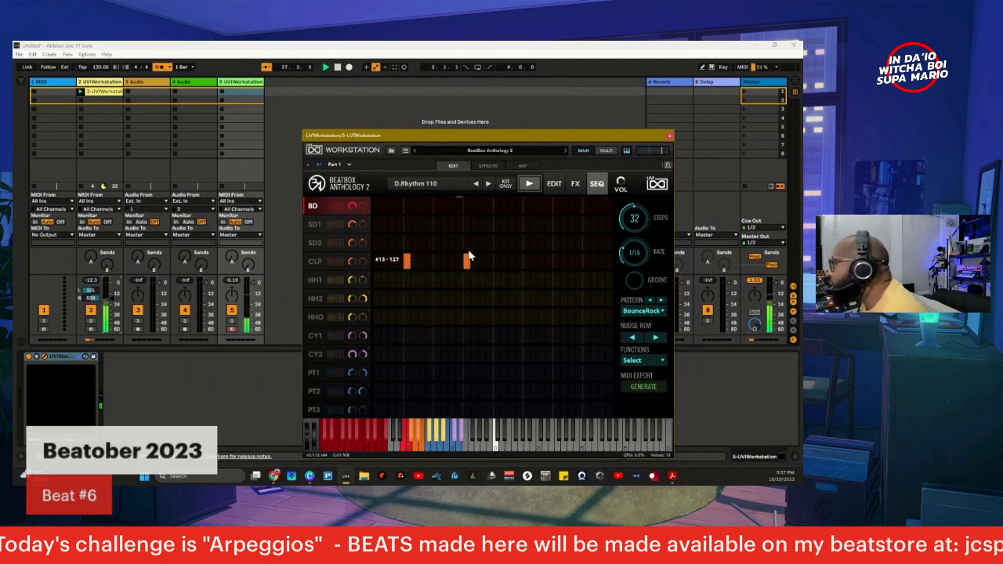
{"action": "left_click", "coordinate": [527, 262]}
{"action": "left_click", "coordinate": [534, 260]}
{"action": "left_click", "coordinate": [535, 261]}
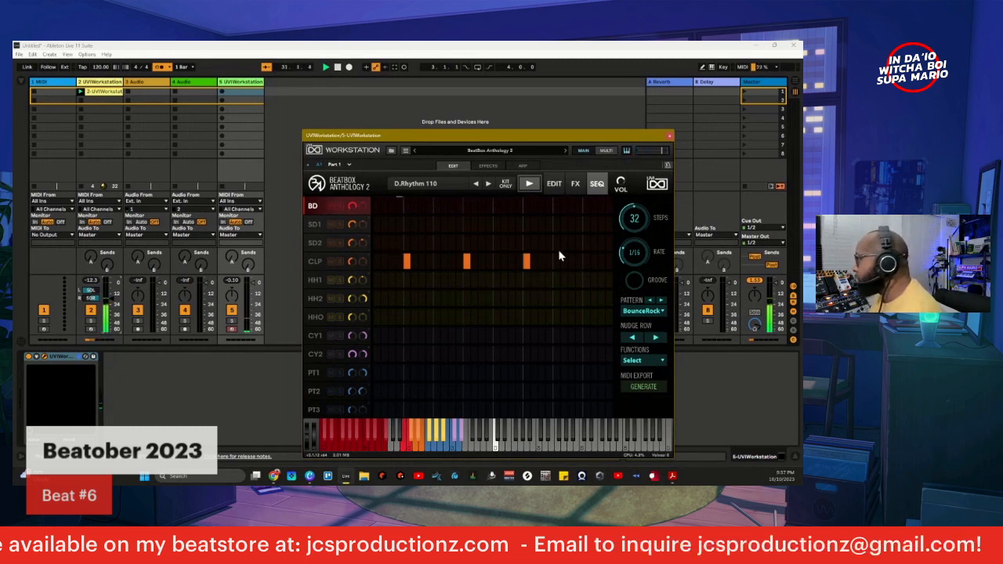
{"action": "left_click", "coordinate": [557, 261]}
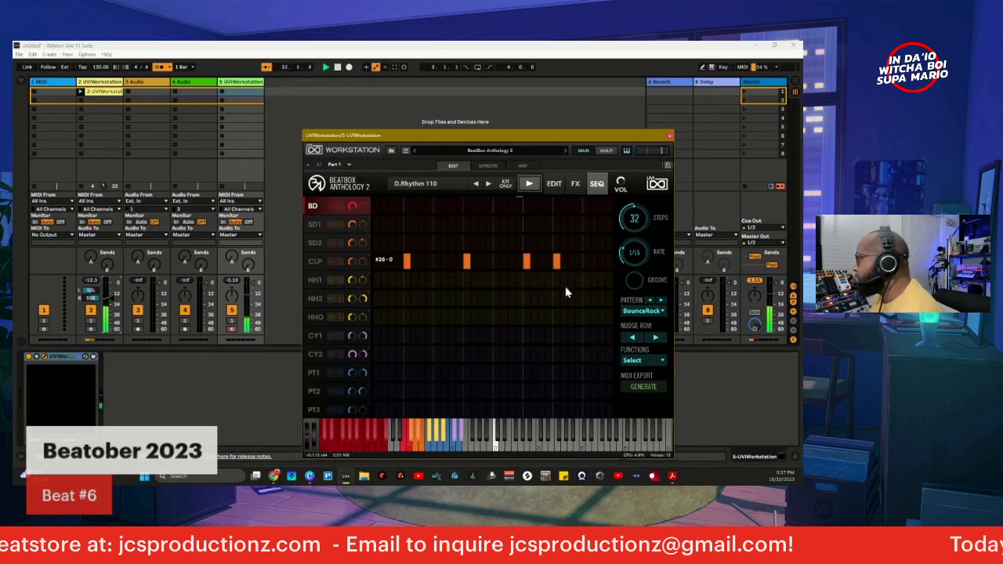
{"action": "left_click", "coordinate": [586, 261]}
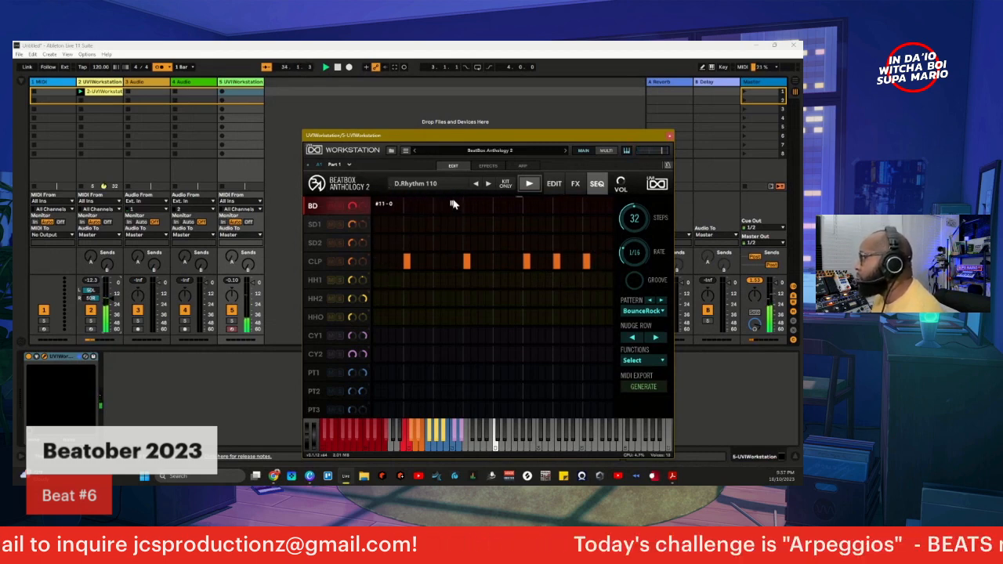
- Stop the song and remove the clap on step 25 of the CLP row
{"action": "left_click", "coordinate": [349, 66]}
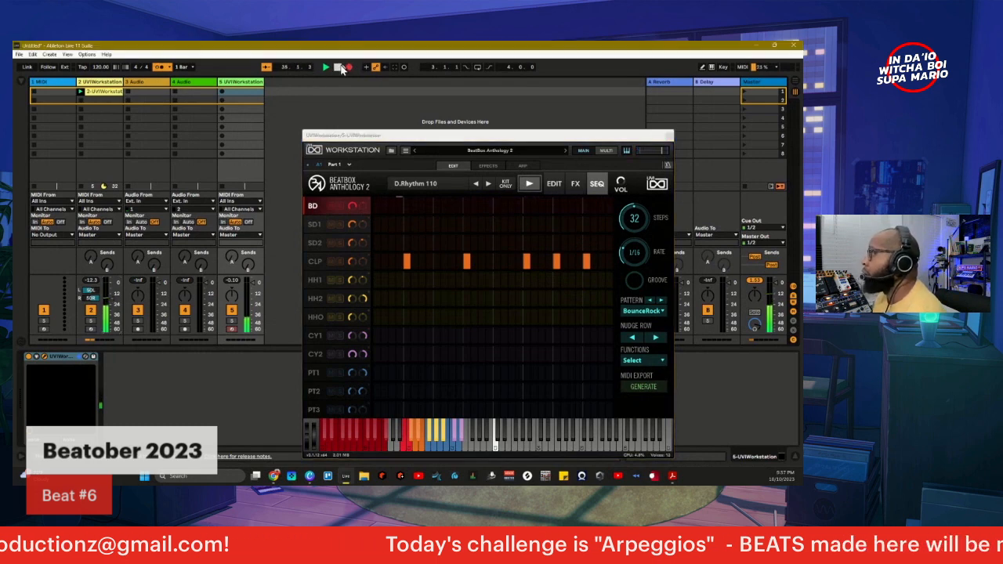
{"action": "left_click", "coordinate": [339, 68]}
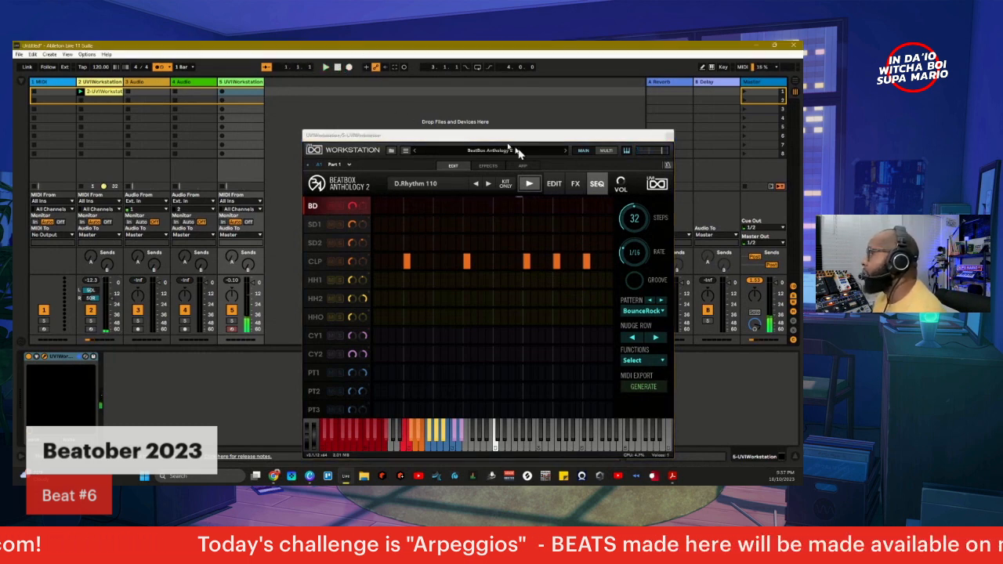
{"action": "left_click", "coordinate": [557, 261]}
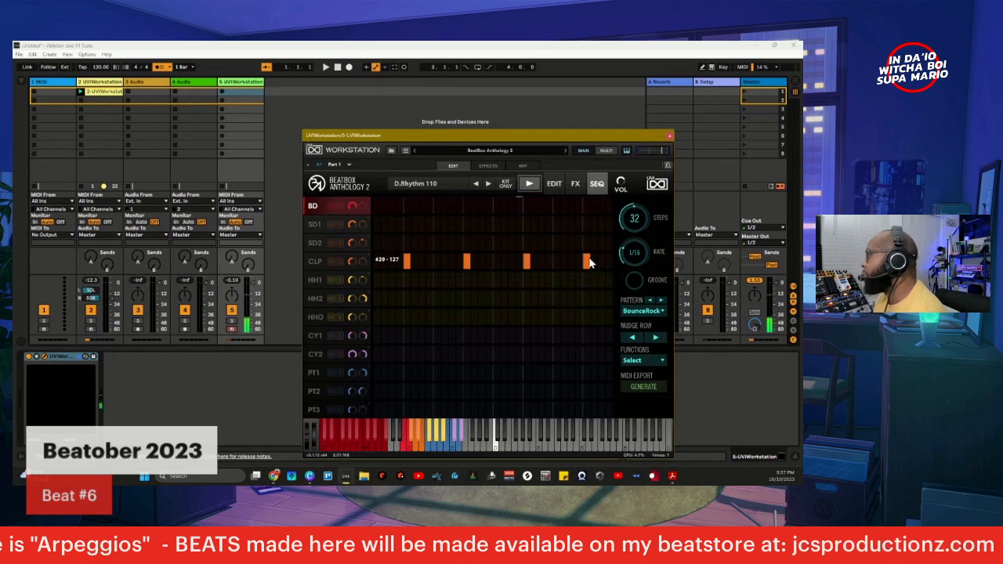
- Audition the song from the beginning against the running clap pattern, and stop the drum sequencer
{"action": "left_click", "coordinate": [335, 68]}
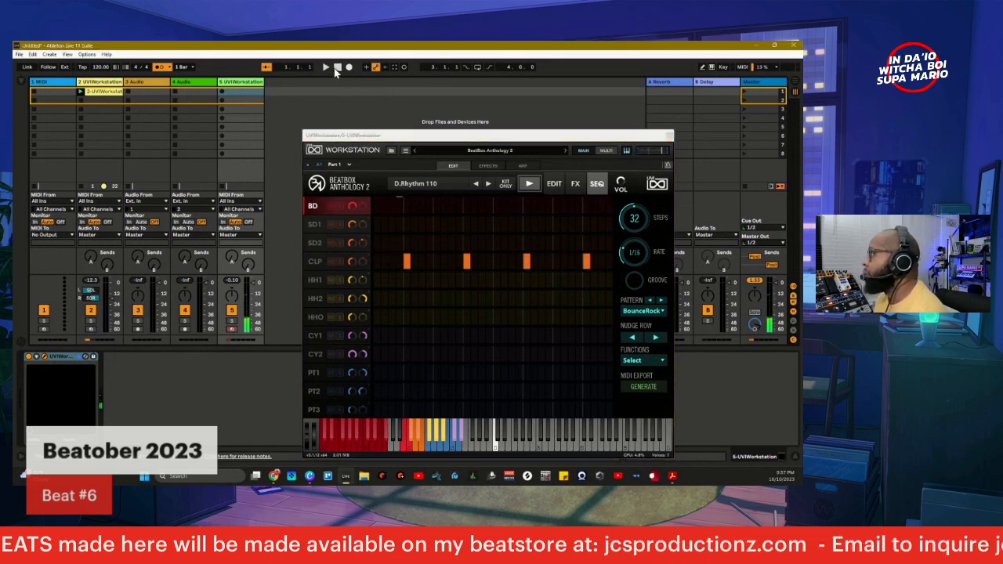
{"action": "left_click", "coordinate": [326, 68]}
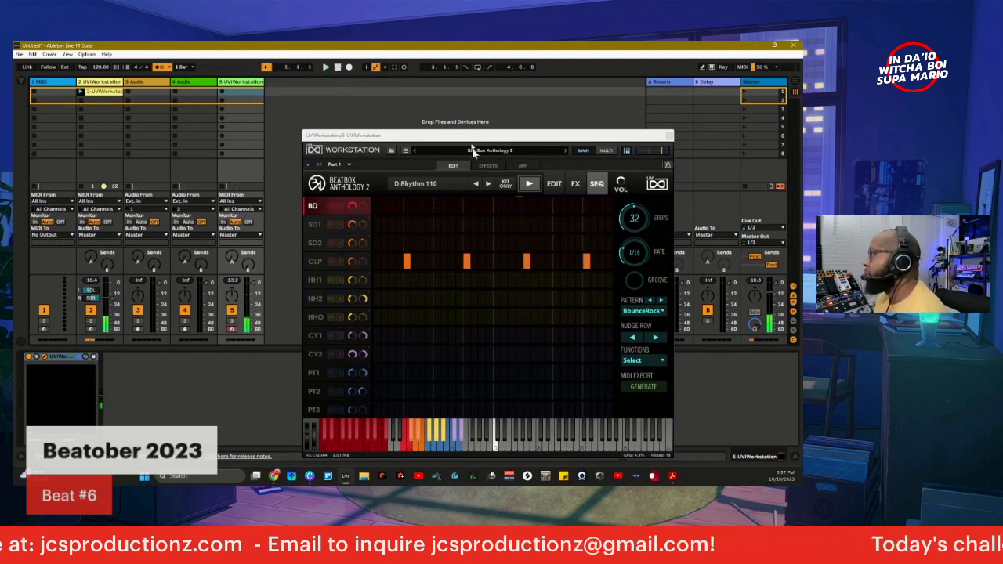
{"action": "left_click", "coordinate": [522, 185]}
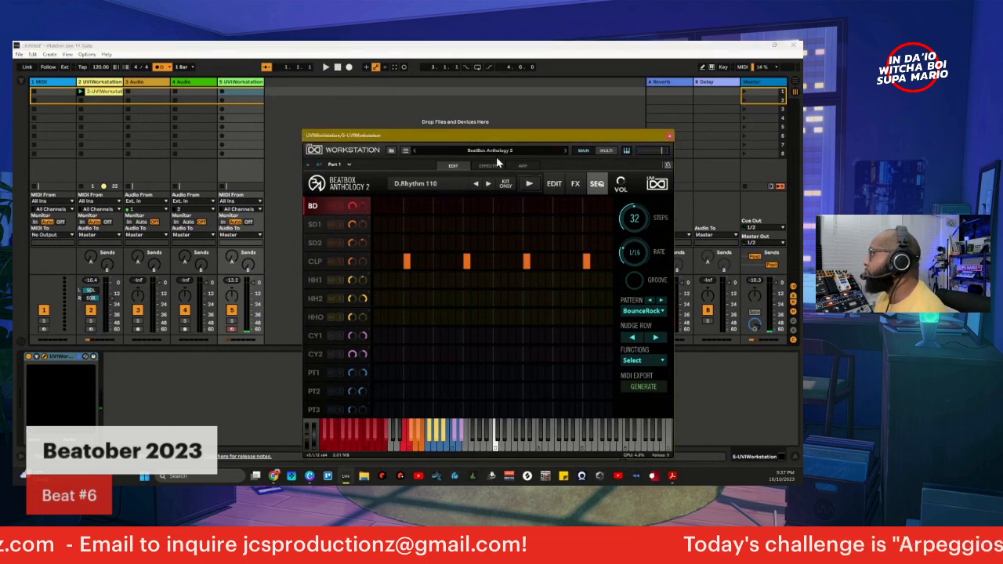
- Start the song, close the Play control's MIDI/automation settings unchanged, and run the clap pattern along with the song
{"action": "right_click", "coordinate": [528, 184]}
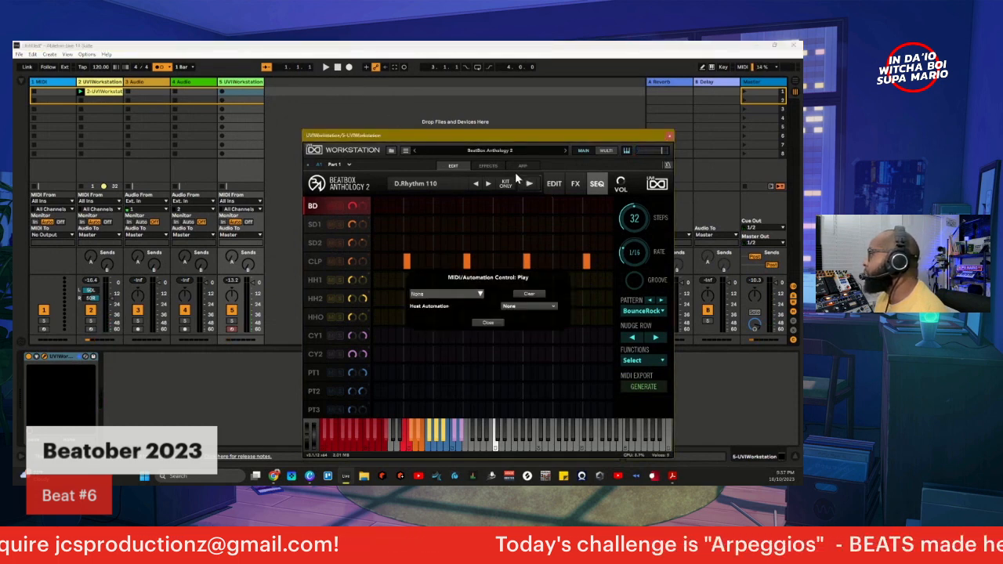
{"action": "left_click", "coordinate": [326, 68]}
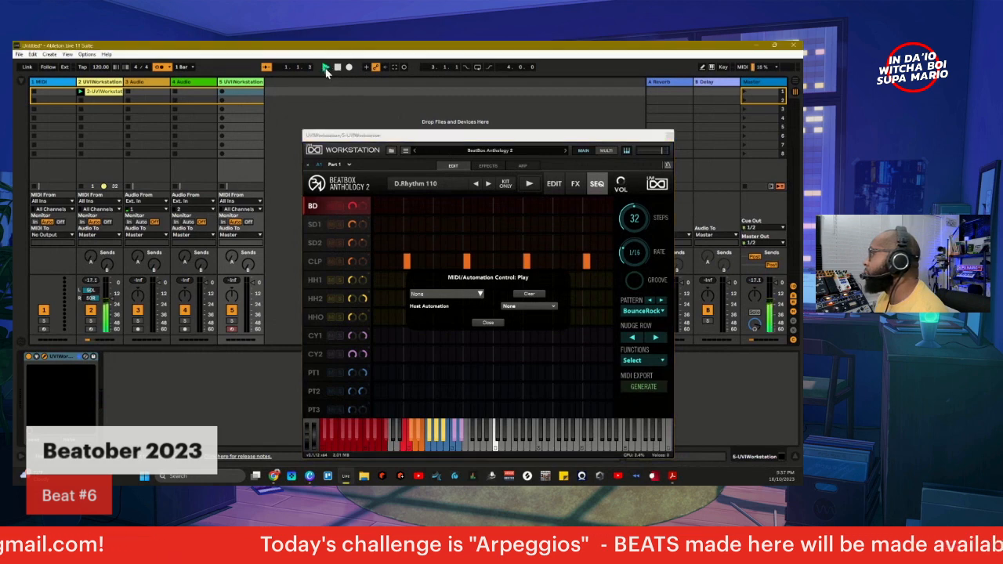
{"action": "left_click", "coordinate": [383, 183]}
{"action": "left_click", "coordinate": [491, 322]}
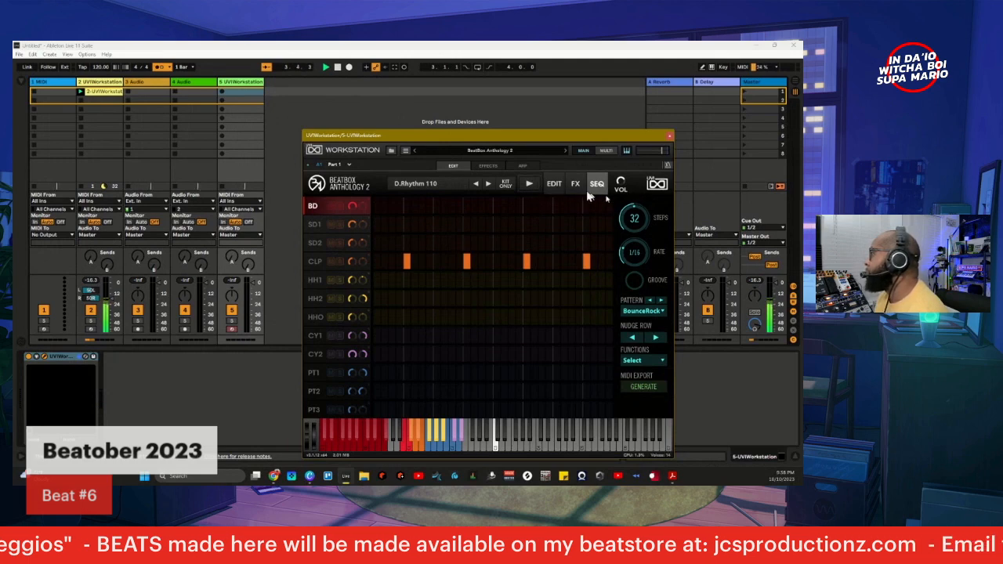
{"action": "left_click", "coordinate": [531, 185]}
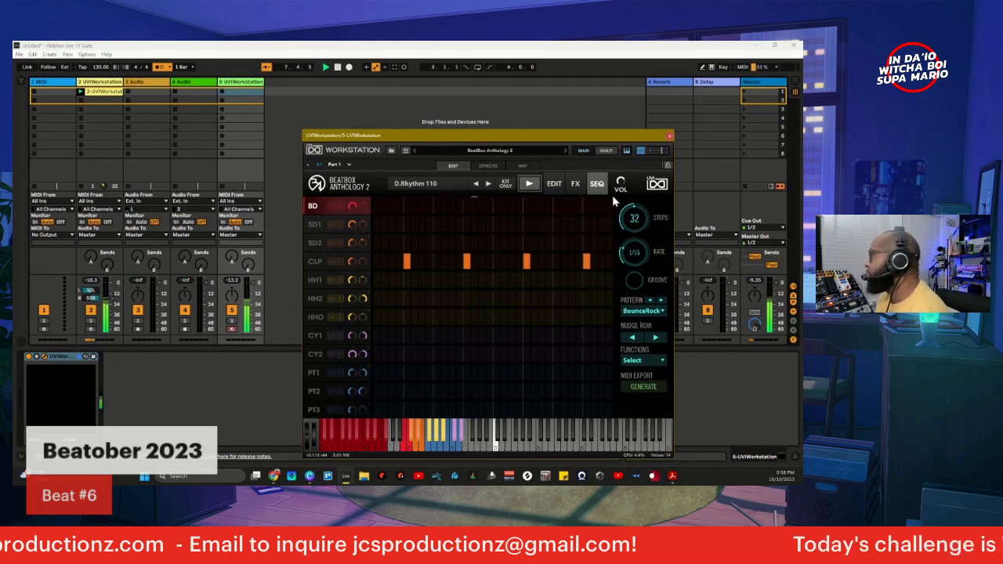
{"action": "left_click", "coordinate": [527, 185]}
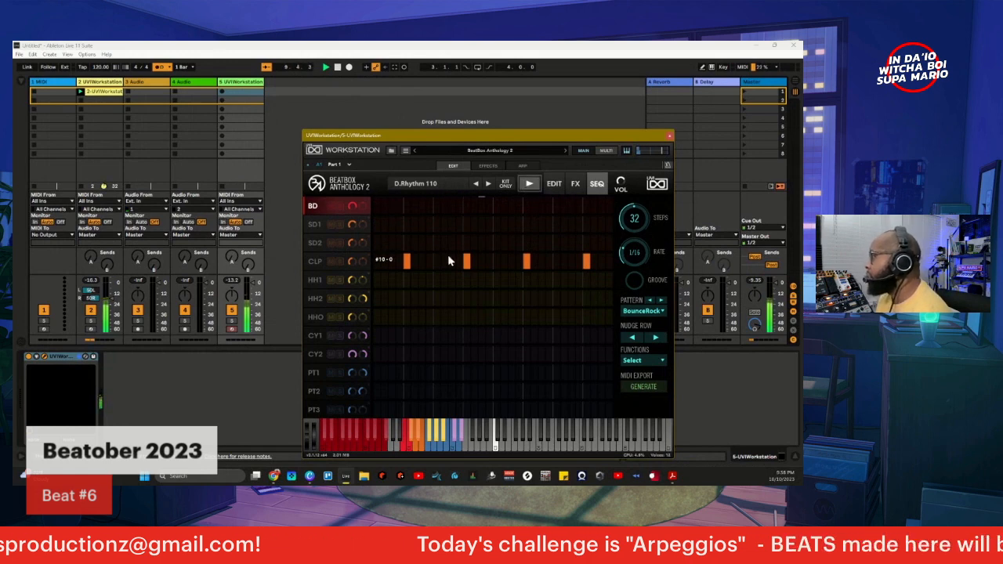
- Lower the volume of the CLP row in the drum sequencer
{"action": "mouse_move", "coordinate": [351, 262]}
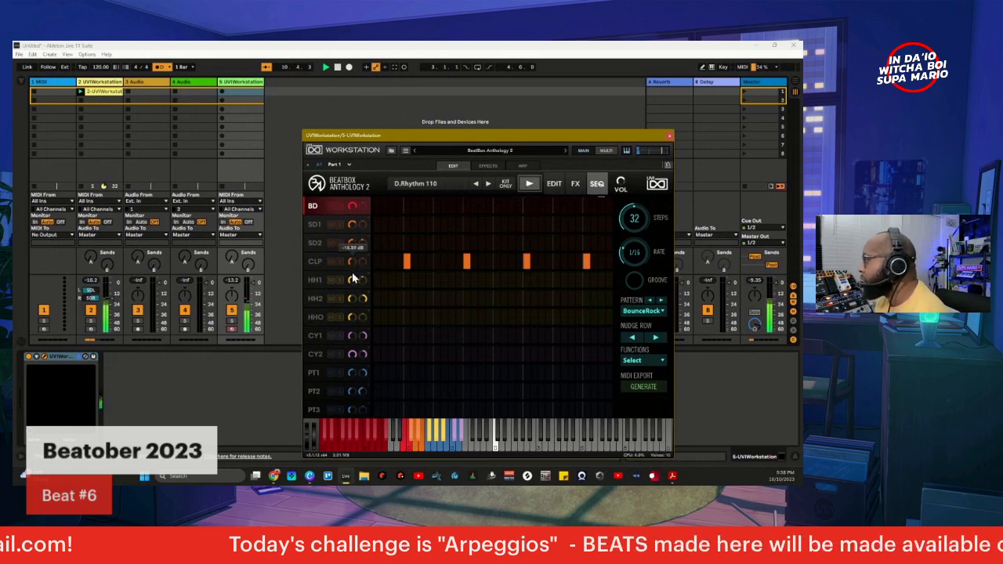
{"action": "left_click_drag", "start_coordinate": [352, 272], "coordinate": [358, 282]}
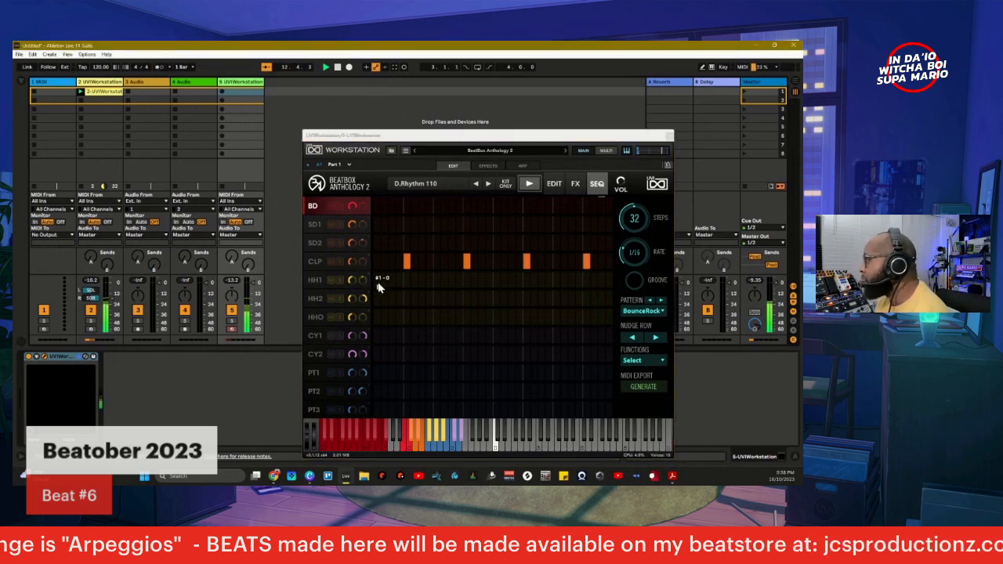
- Fill all 32 steps of the HH1 row with reduced-velocity hi-hat hits and run the drum sequencer to audition them
{"action": "left_click_drag", "start_coordinate": [375, 286], "coordinate": [611, 282]}
{"action": "left_click", "coordinate": [318, 302]}
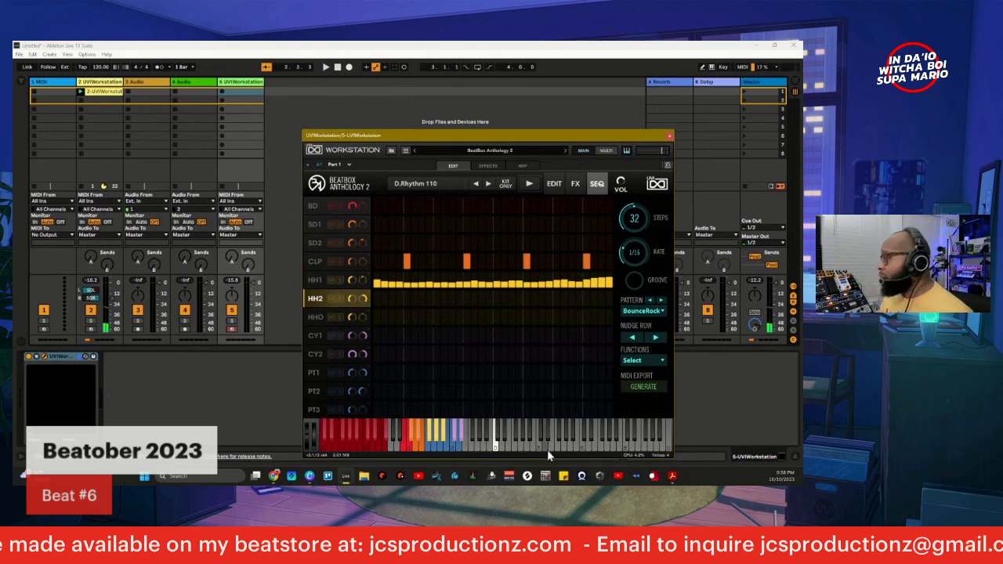
{"action": "left_click", "coordinate": [529, 184]}
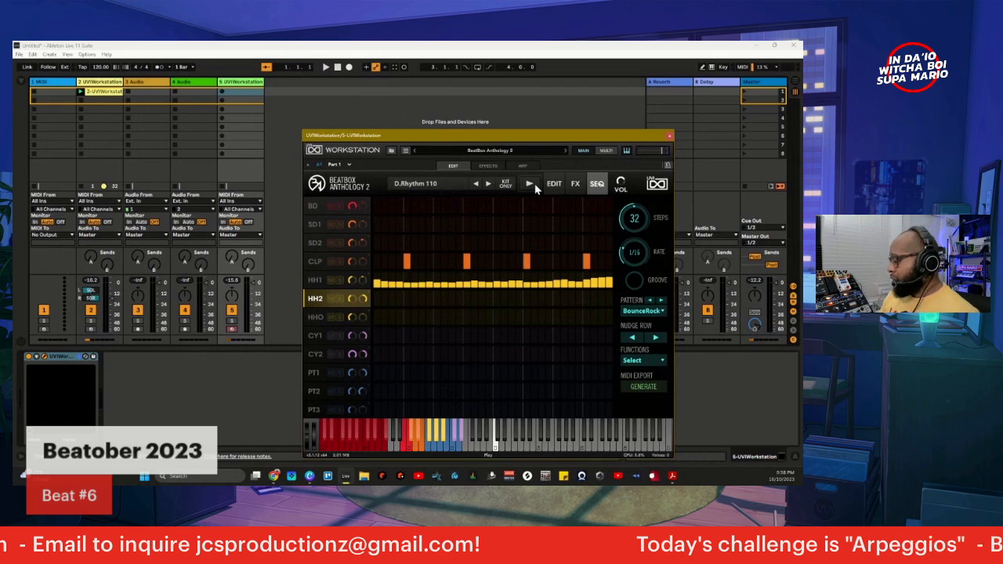
{"action": "left_click", "coordinate": [530, 185]}
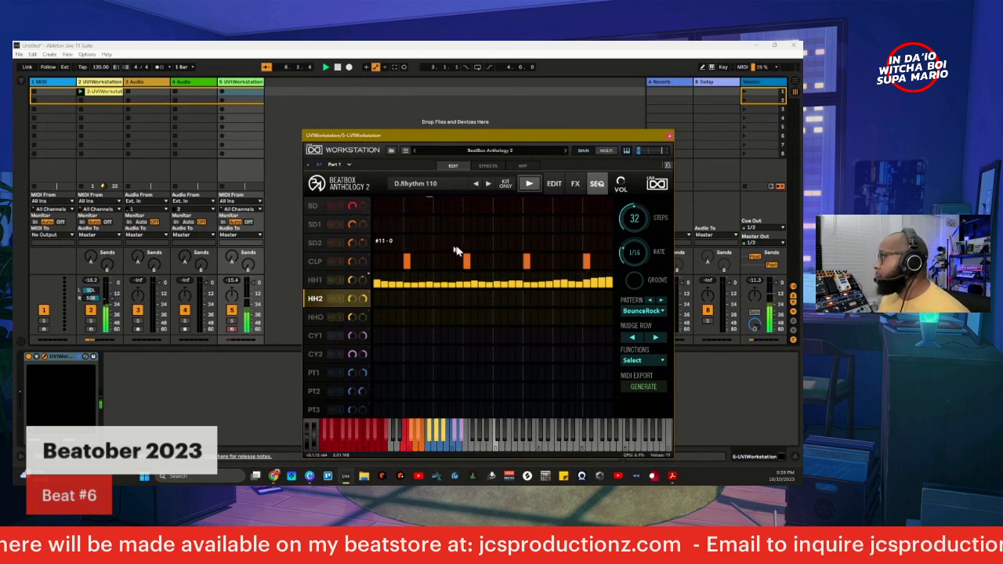
- Add bass drum hits on steps 17, 27 and 1 of the BD row
{"action": "left_click", "coordinate": [496, 205]}
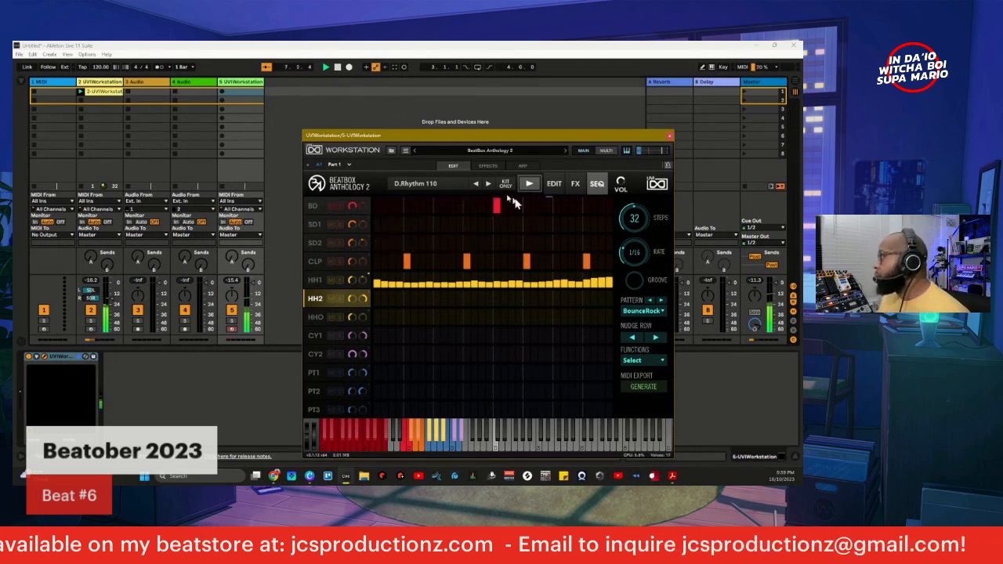
{"action": "left_click", "coordinate": [571, 206]}
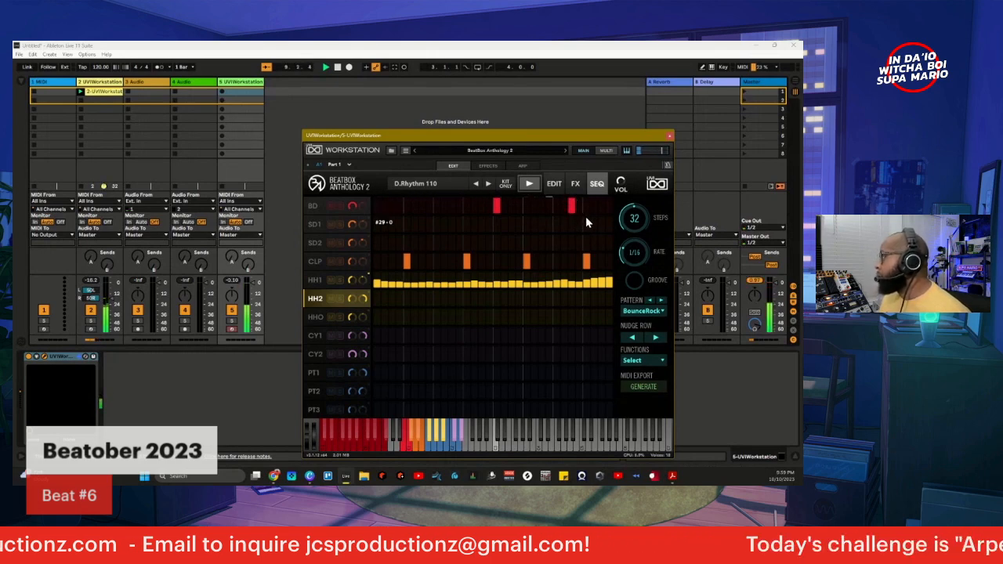
{"action": "left_click", "coordinate": [376, 207]}
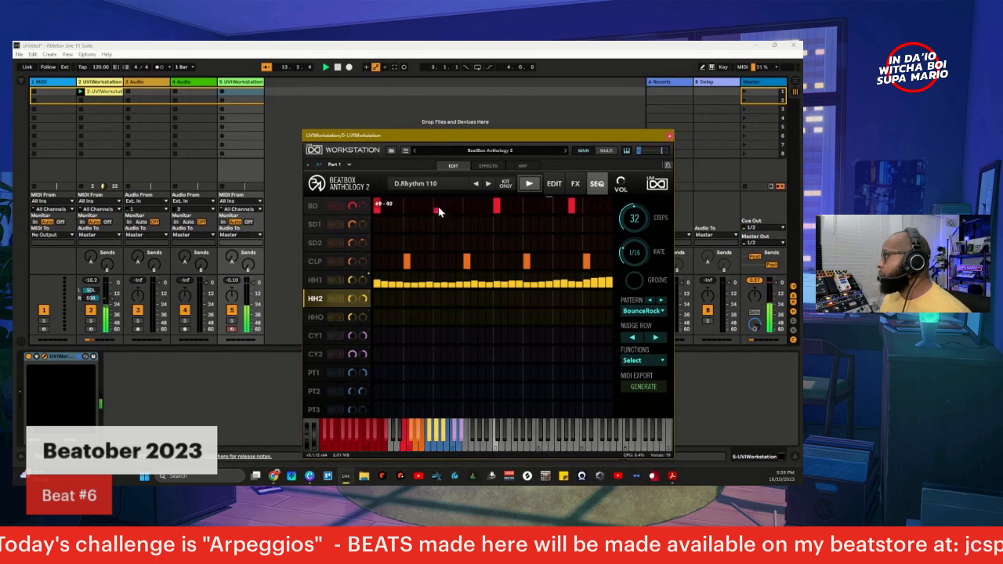
{"action": "left_click_drag", "start_coordinate": [438, 207], "coordinate": [441, 186]}
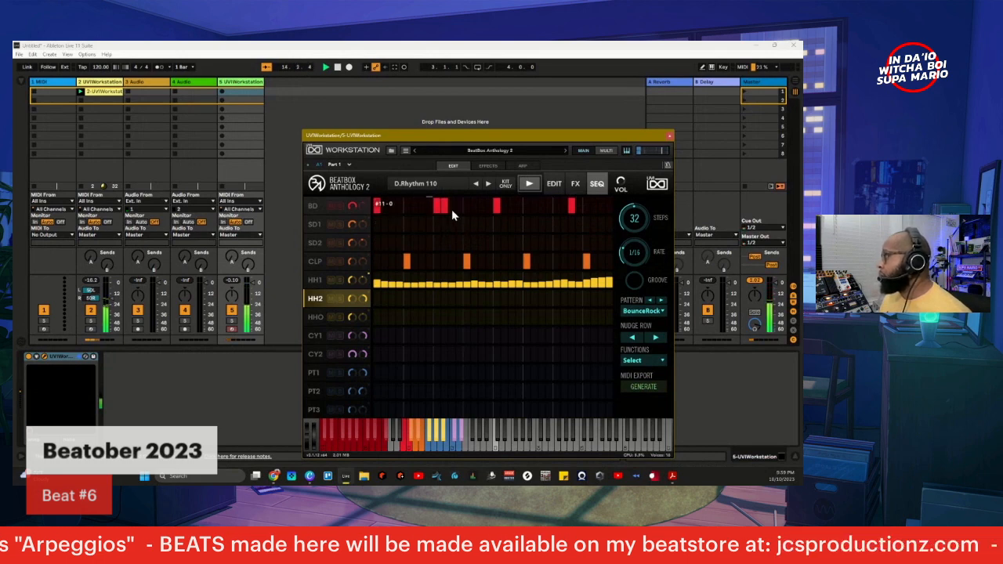
{"action": "left_click", "coordinate": [445, 208]}
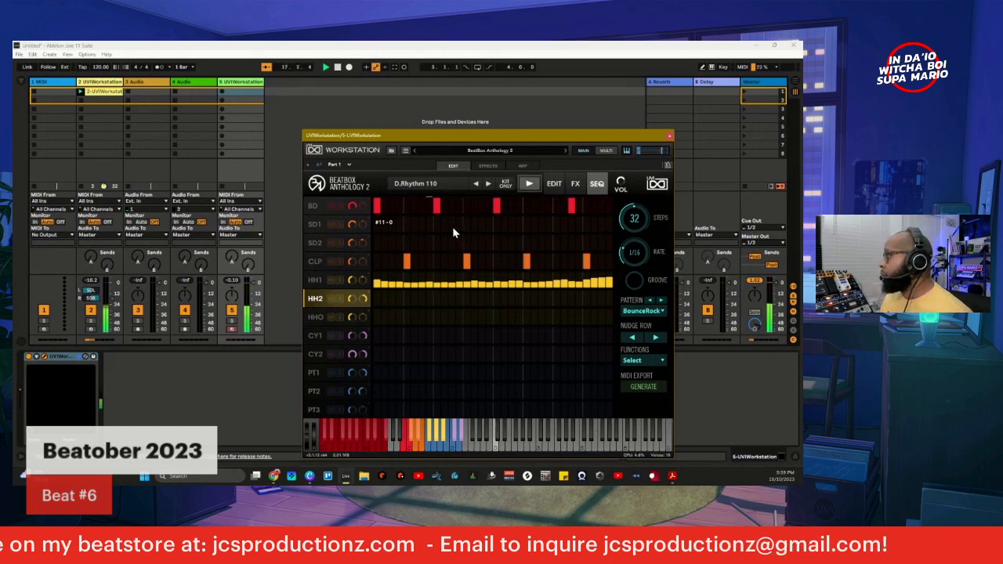
{"action": "left_click", "coordinate": [438, 205]}
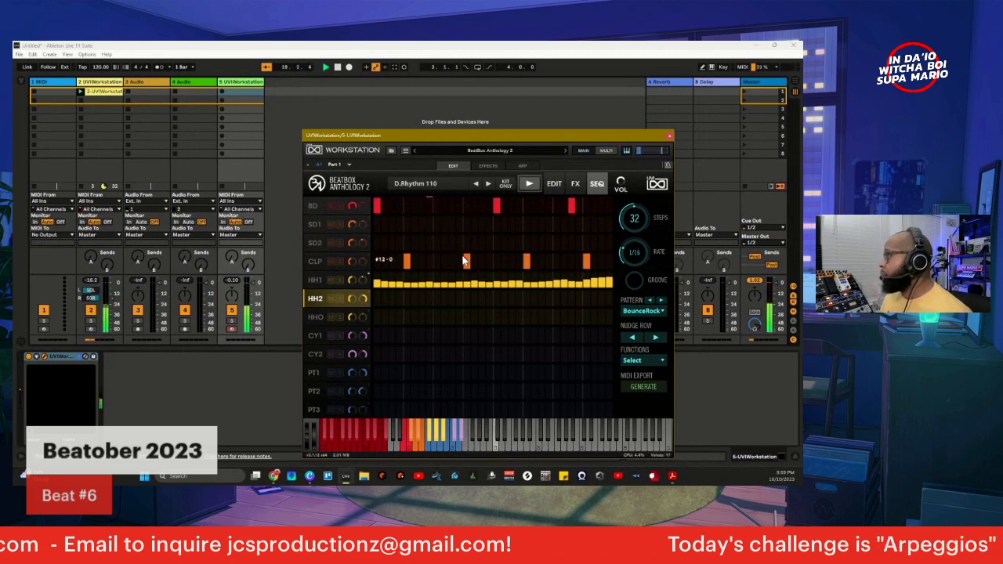
- Add bass drum hits on steps 11 and 31 of the BD row, and adjust the volume of the SD1 row
{"action": "left_click", "coordinate": [451, 206]}
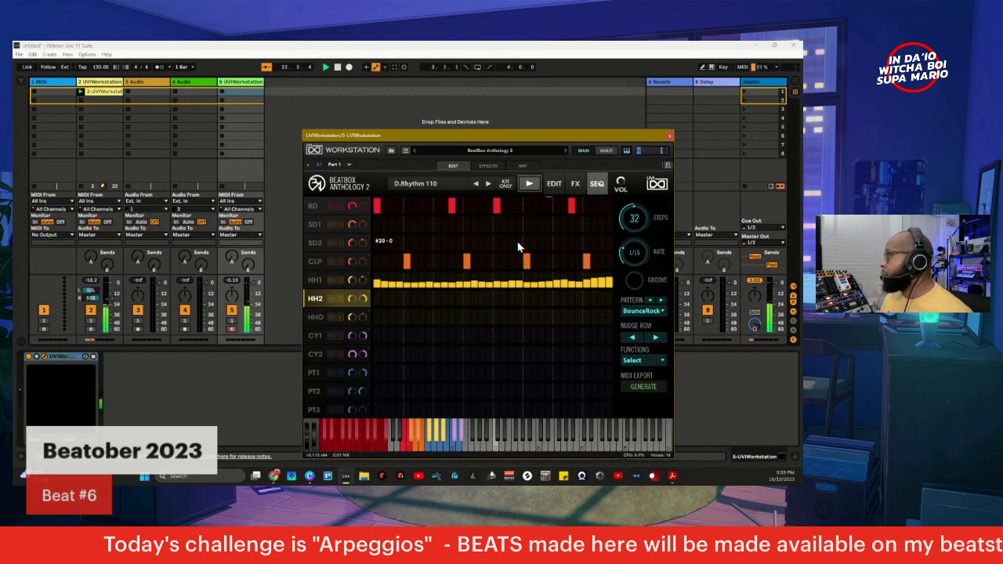
{"action": "left_click", "coordinate": [600, 206]}
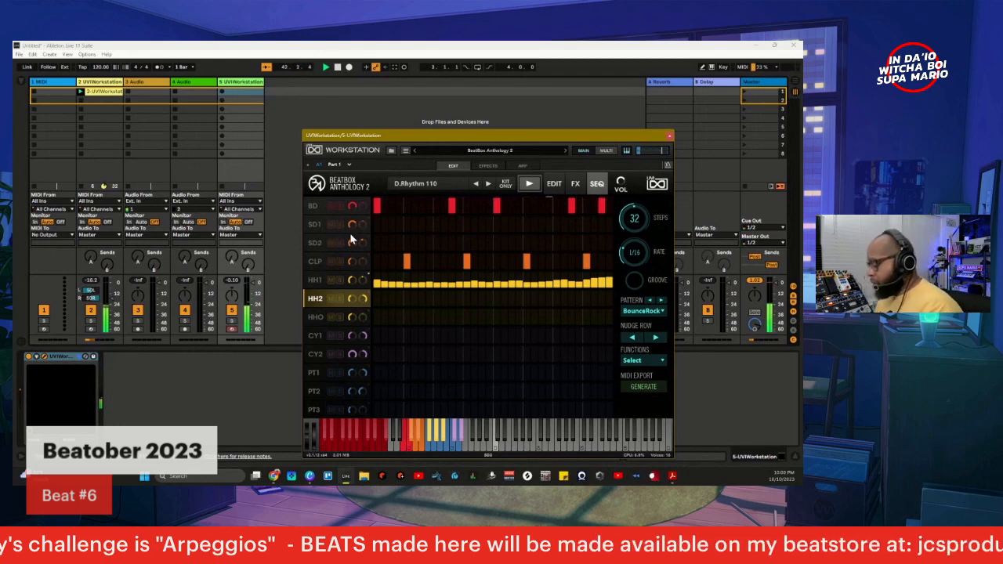
{"action": "mouse_move", "coordinate": [350, 224]}
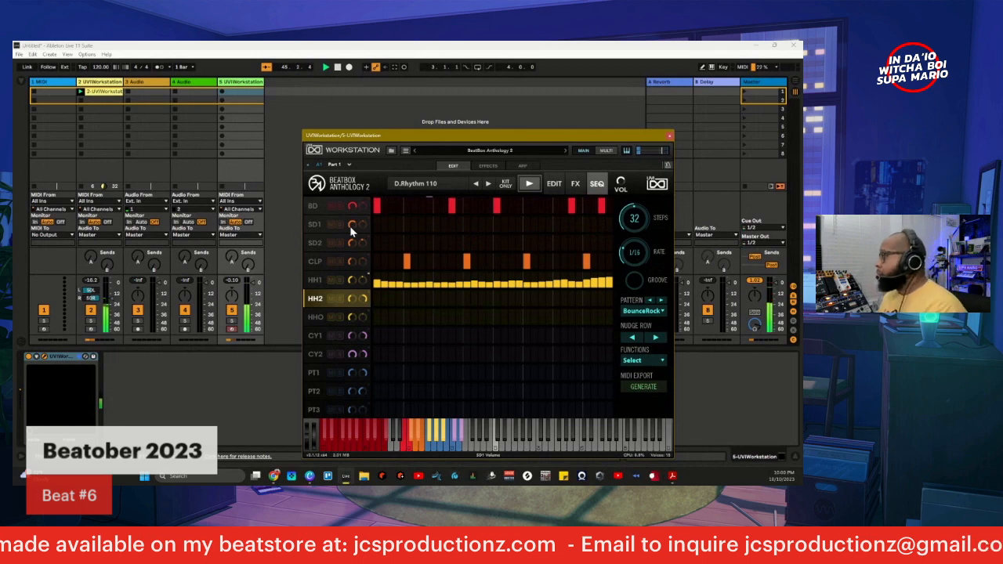
{"action": "left_click_drag", "start_coordinate": [350, 225], "coordinate": [355, 229]}
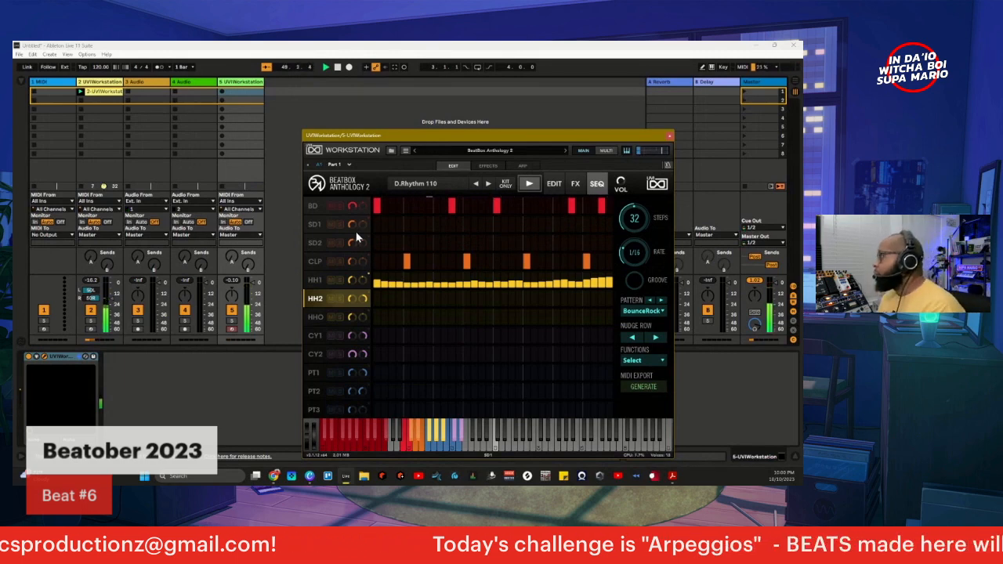
{"action": "mouse_move", "coordinate": [352, 229]}
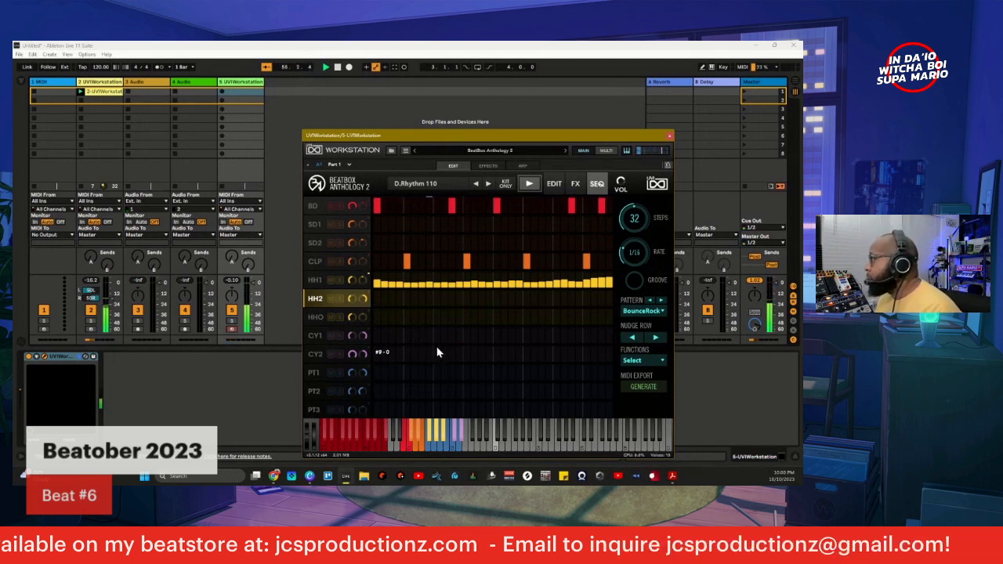
- Add open hi-hat hits on steps 9 and 15 of the HHO row, clearing the trial hits on steps 17 and 16
{"action": "left_click", "coordinate": [437, 318]}
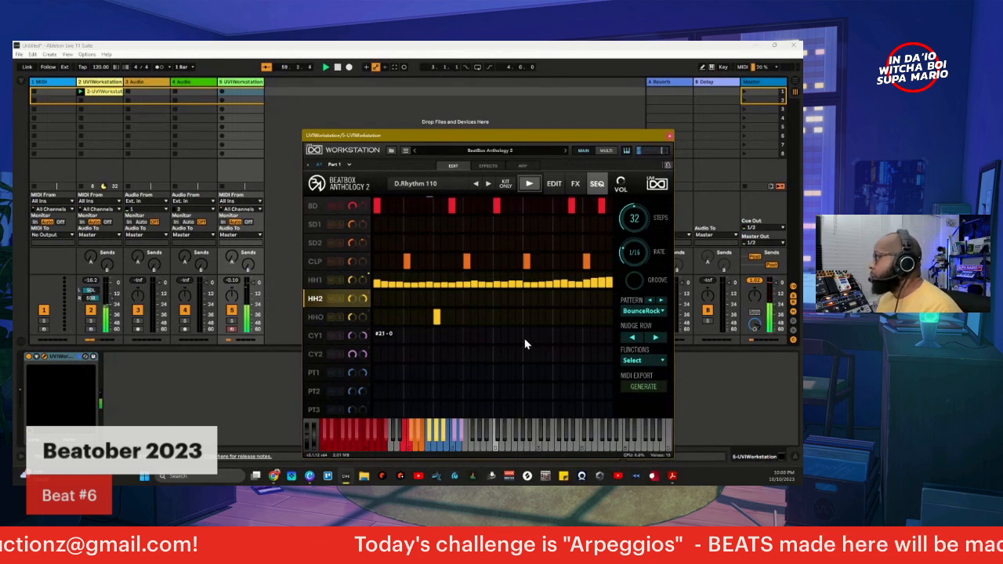
{"action": "left_click", "coordinate": [498, 322]}
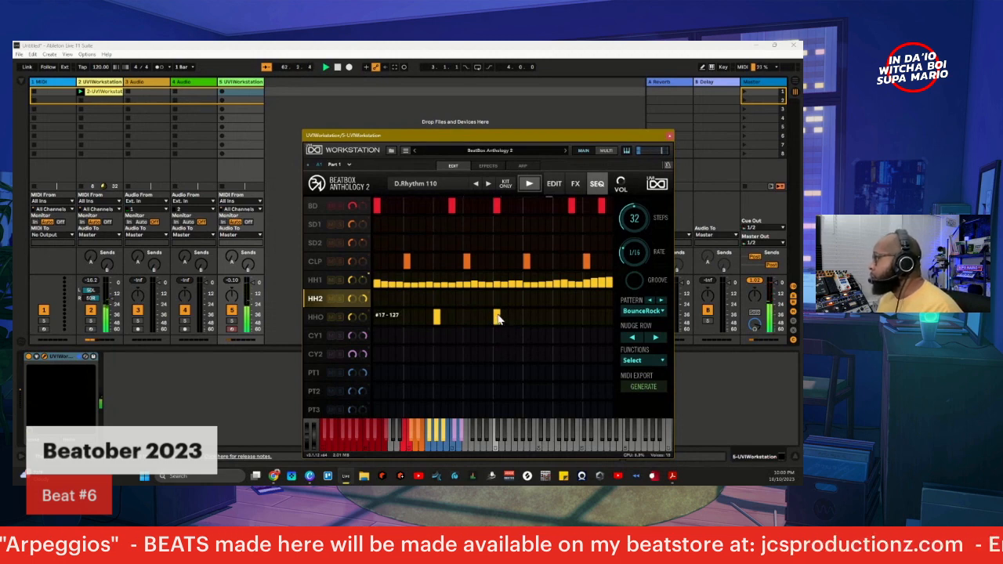
{"action": "left_click", "coordinate": [496, 317]}
{"action": "left_click_drag", "start_coordinate": [491, 310], "coordinate": [492, 304]}
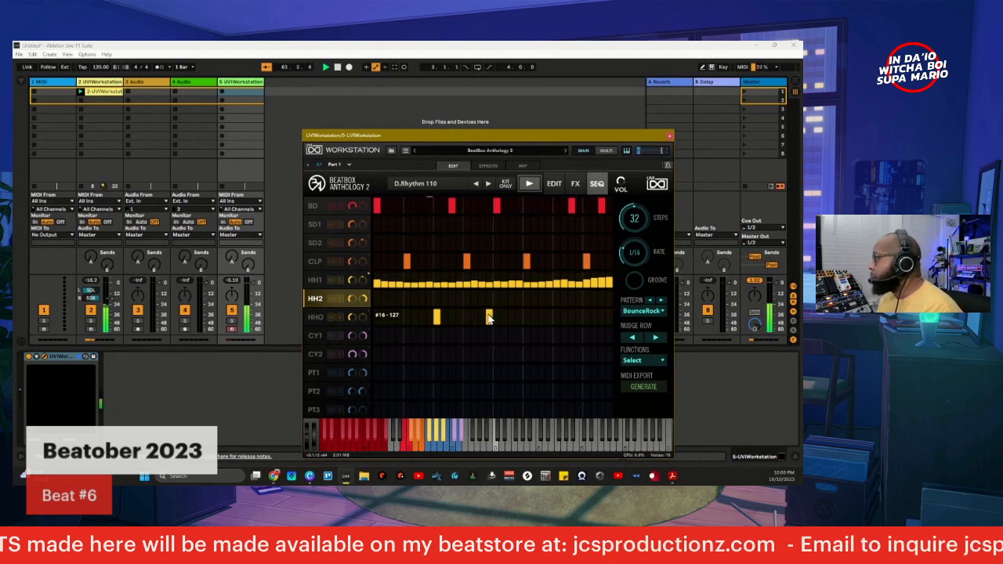
{"action": "mouse_move", "coordinate": [493, 340]}
{"action": "left_mouse_down"}
{"action": "mouse_move", "coordinate": [489, 316]}
{"action": "mouse_move", "coordinate": [481, 326]}
{"action": "mouse_move", "coordinate": [484, 302]}
{"action": "left_mouse_up"}
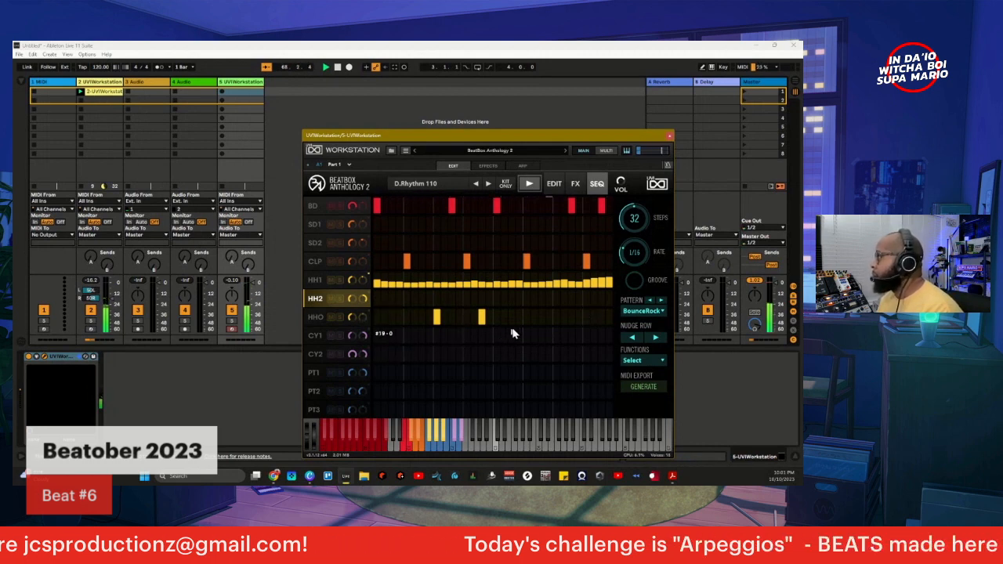
- Add a cymbal hit on step 1 of the CY1 row, and try one on step 29 of the CY2 row before removing it
{"action": "left_click", "coordinate": [378, 336]}
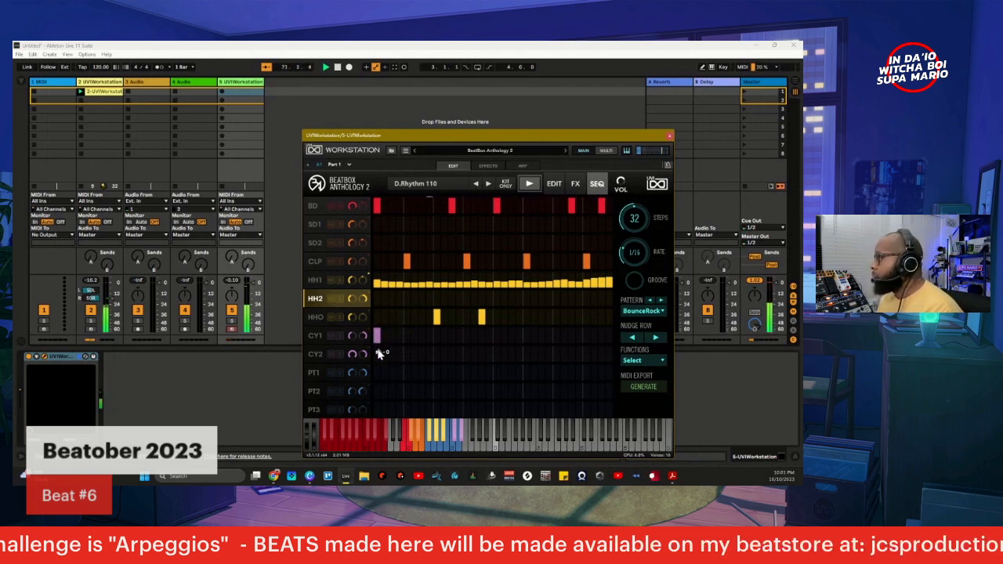
{"action": "left_click", "coordinate": [587, 354]}
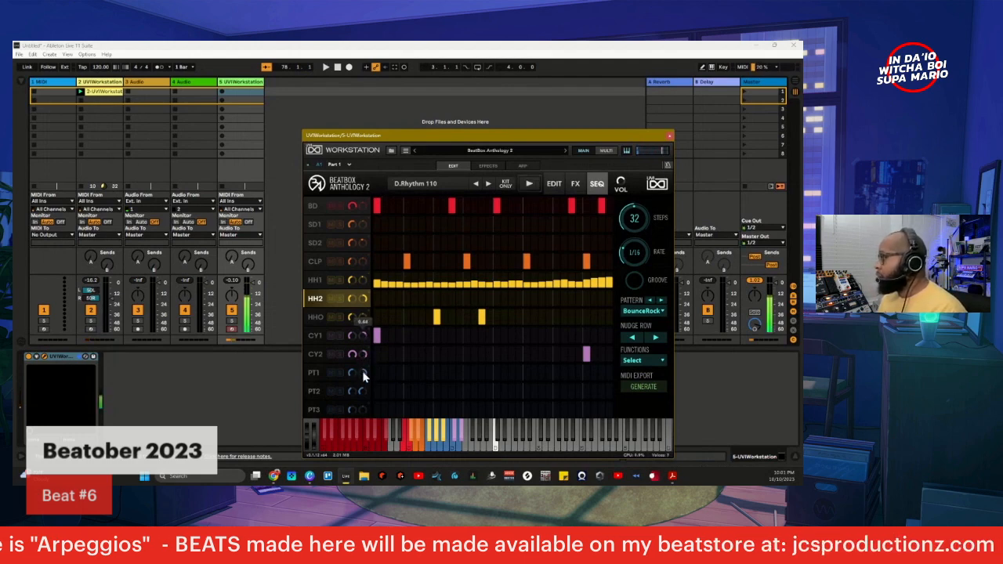
{"action": "mouse_move", "coordinate": [362, 389]}
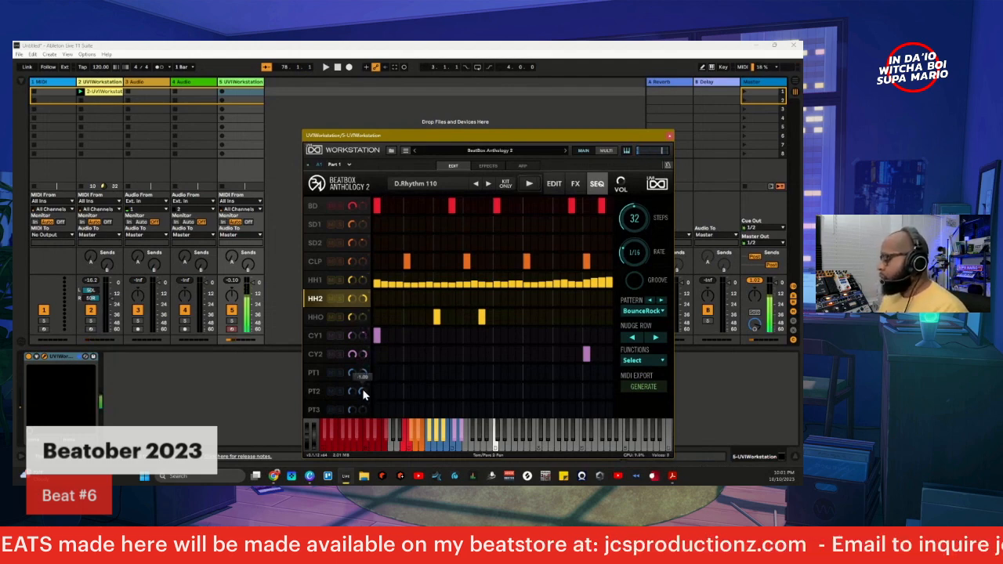
{"action": "left_click", "coordinate": [586, 354]}
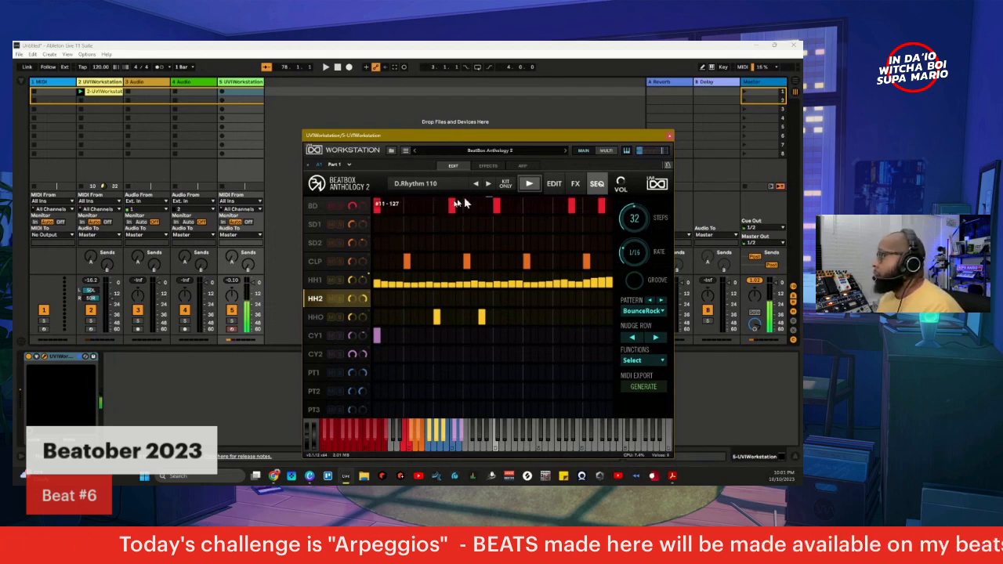
- Return the song to the start, briefly audition it with the drum pattern, and stop playback
{"action": "key", "text": "space"}
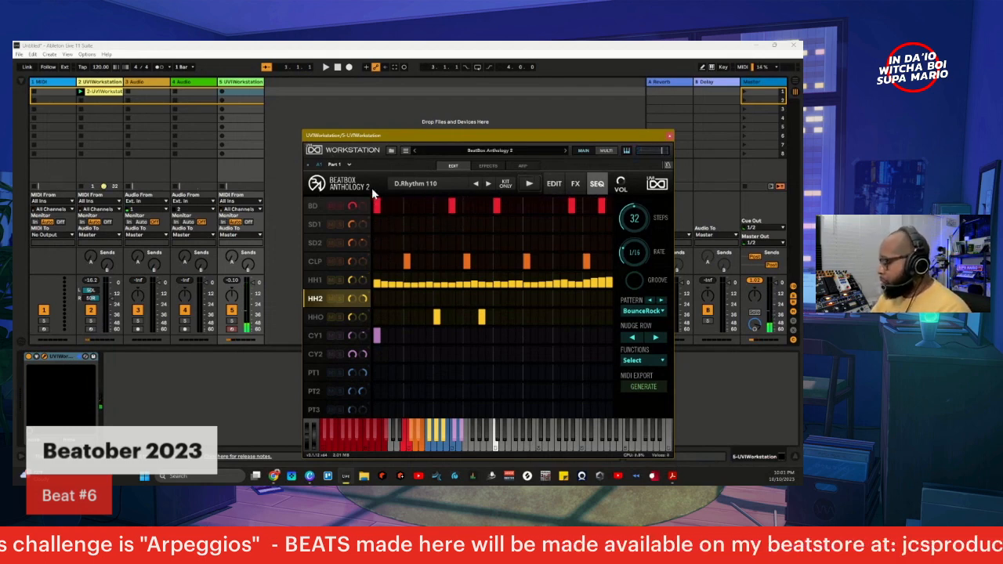
{"action": "key", "text": "space"}
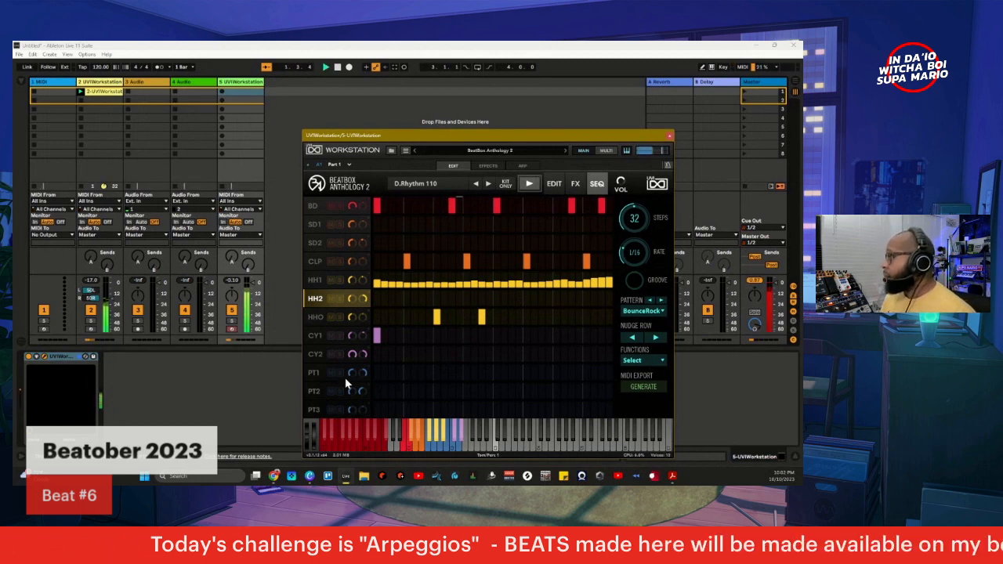
{"action": "key", "text": "space"}
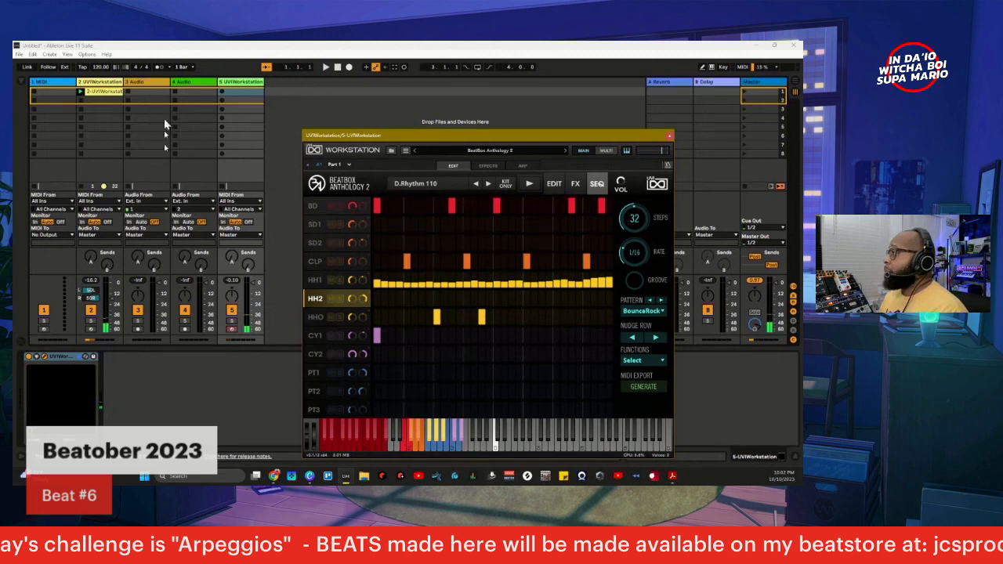
- Record a drum trigger clip in the first slot of track 5, open its notes, move the plug-in window up, and stop the song
{"action": "left_click", "coordinate": [221, 91]}
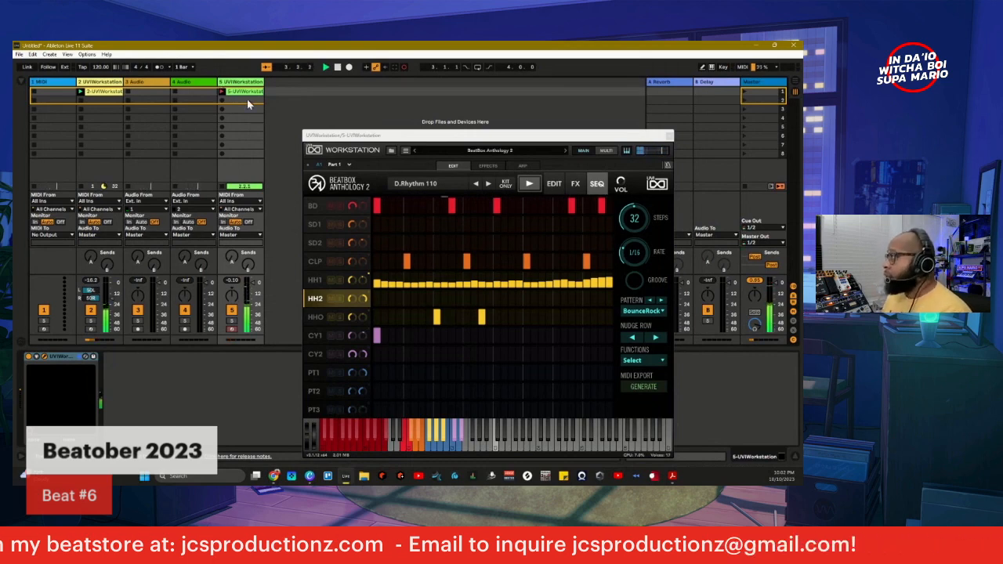
{"action": "left_click", "coordinate": [242, 92]}
{"action": "left_click_drag", "start_coordinate": [484, 138], "coordinate": [462, 76]}
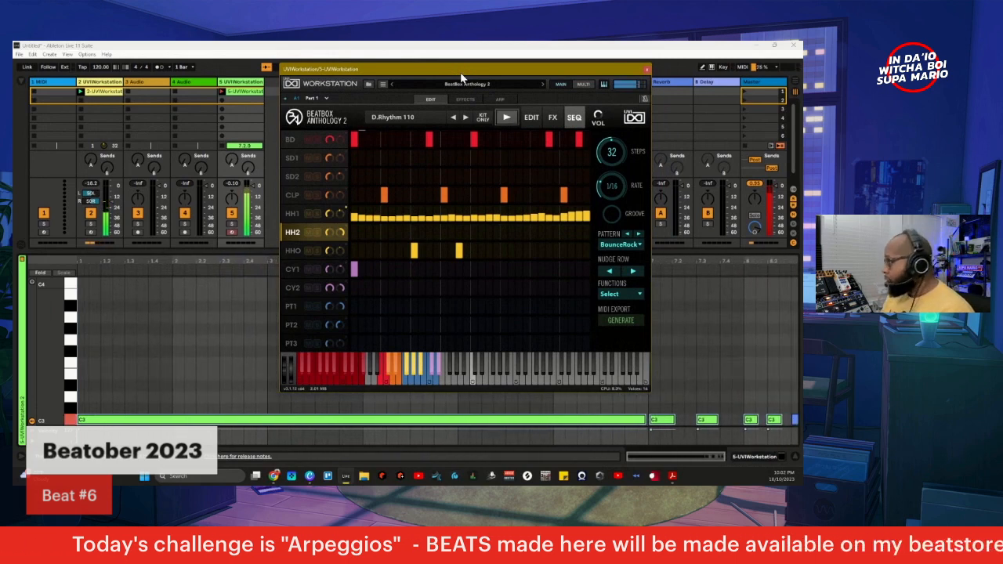
{"action": "key", "text": "space"}
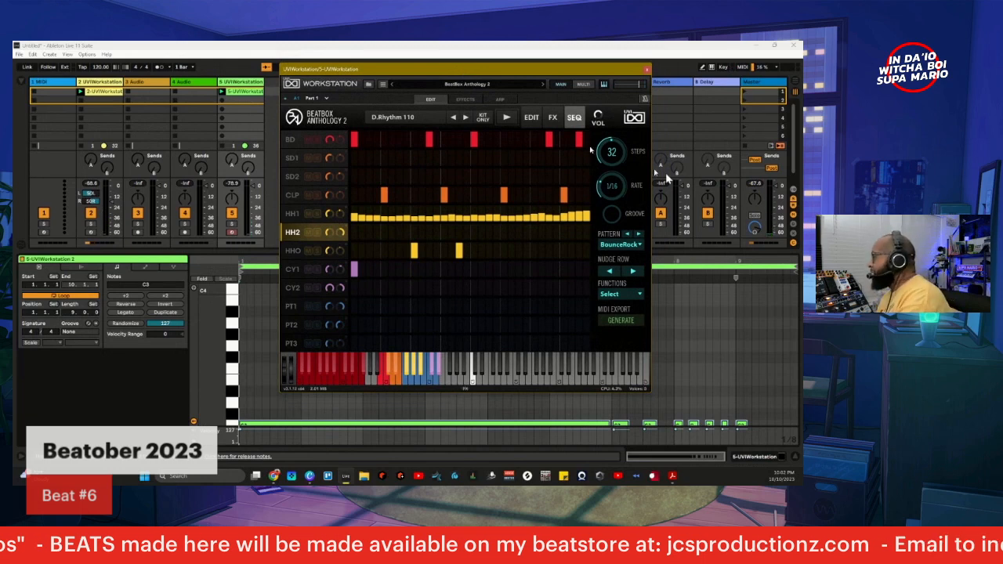
- Shorten the recorded drum clip's loop to 8 bars, ending at bar 9, and delete the note past its end
{"action": "left_click_drag", "start_coordinate": [796, 267], "coordinate": [736, 267]}
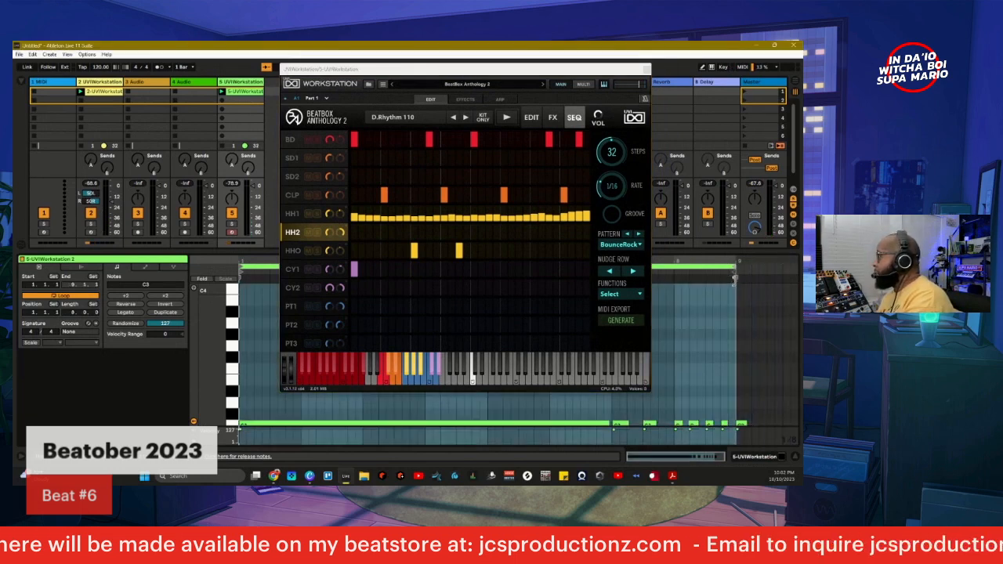
{"action": "left_click_drag", "start_coordinate": [760, 413], "coordinate": [740, 424]}
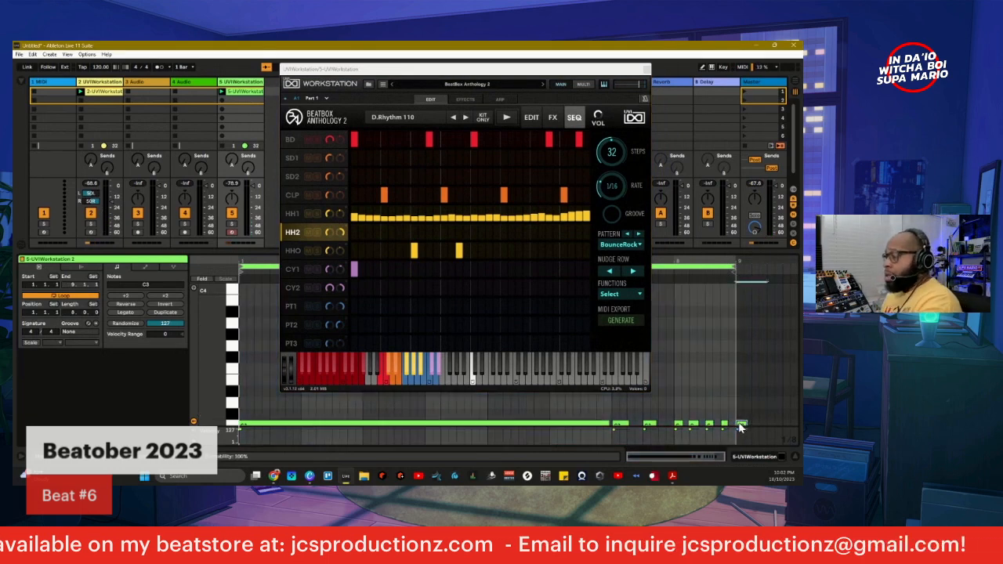
{"action": "key", "text": "Delete"}
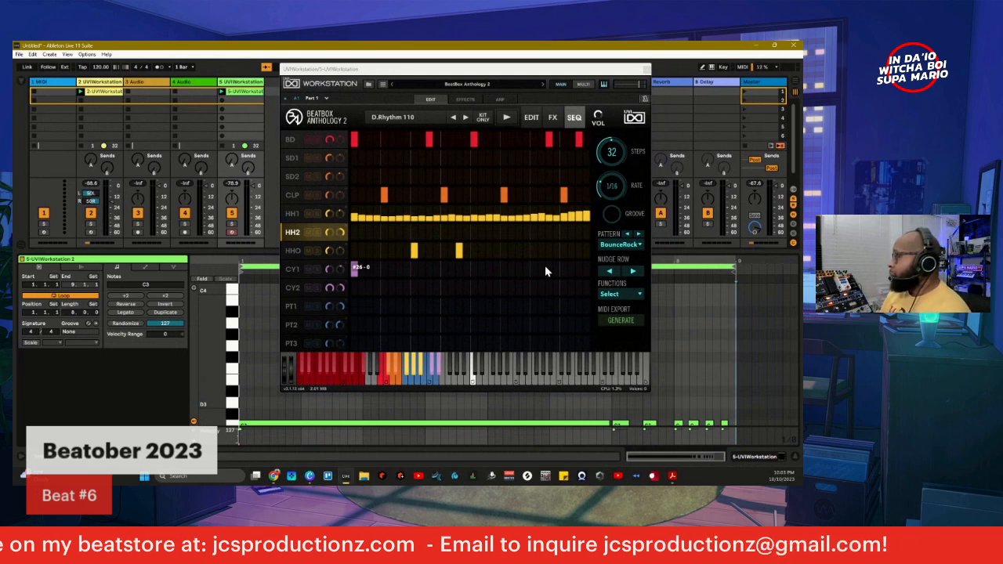
- Quantize the C3 notes of the recorded drum clip through the quantize settings, and play the song
{"action": "scroll", "coordinate": [685, 394], "scroll_direction": "down", "scroll_amount": 2}
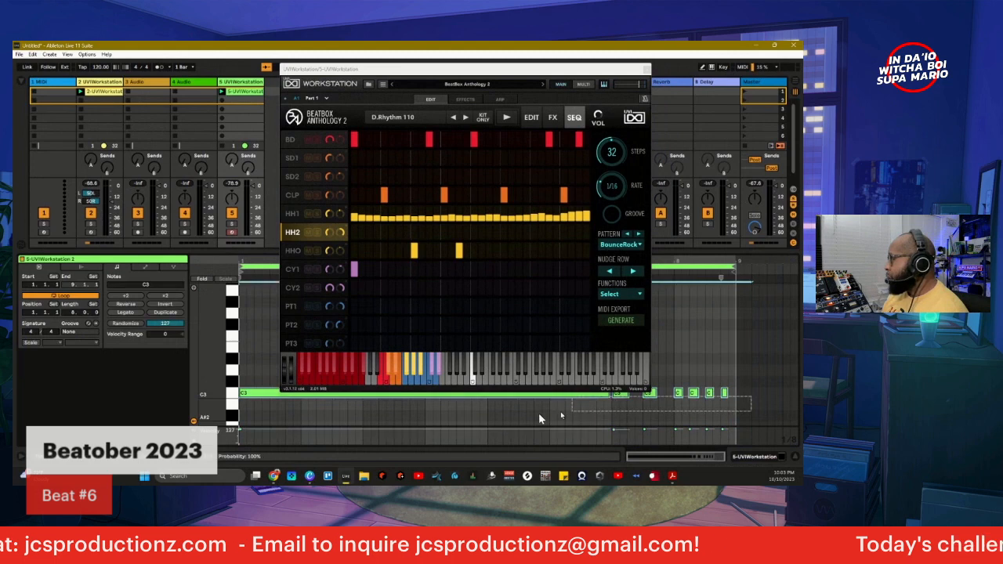
{"action": "key", "text": "ctrl+a"}
{"action": "right_click", "coordinate": [481, 392]}
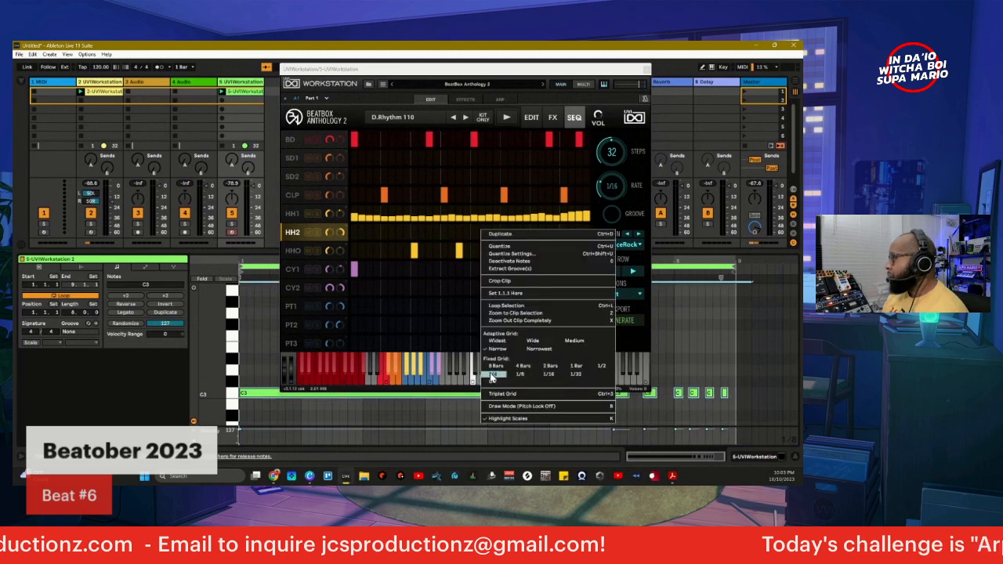
{"action": "left_click", "coordinate": [511, 254]}
{"action": "left_click", "coordinate": [398, 281]}
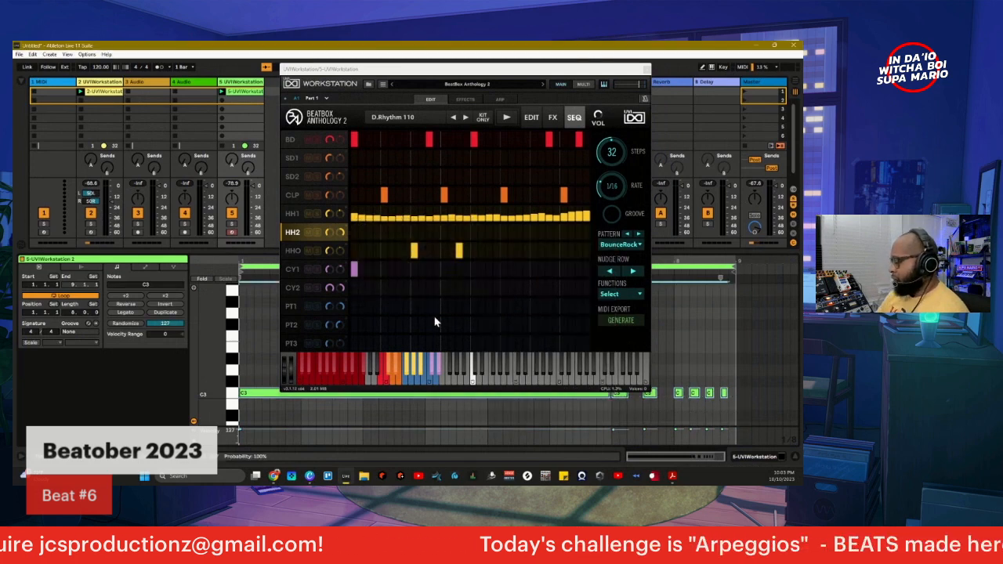
{"action": "key", "text": "space"}
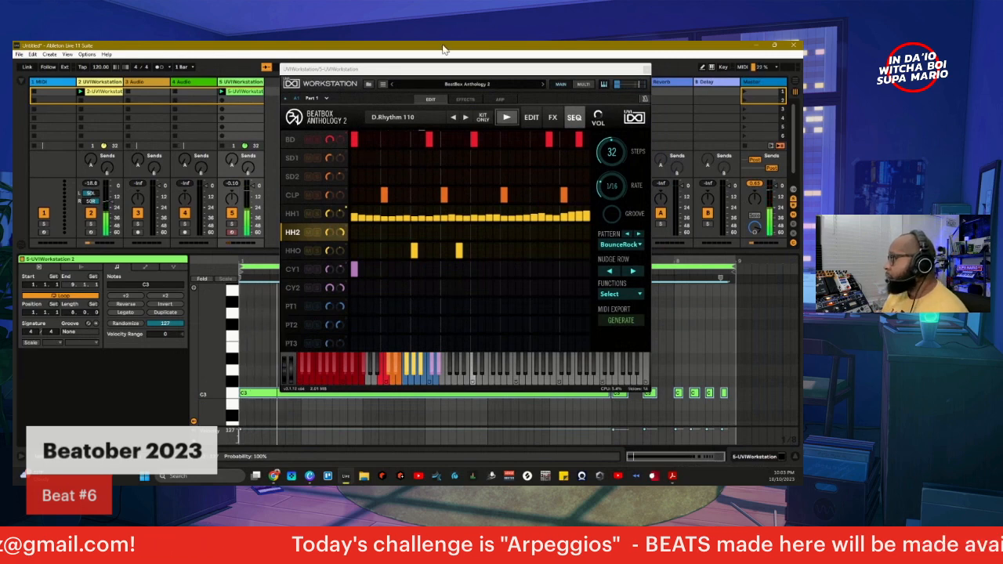
- Reposition the plug-in window and adjust PT2's second reverb send on the drum sound edit page, comparing PT1's settings
{"action": "left_click_drag", "start_coordinate": [442, 73], "coordinate": [455, 72]}
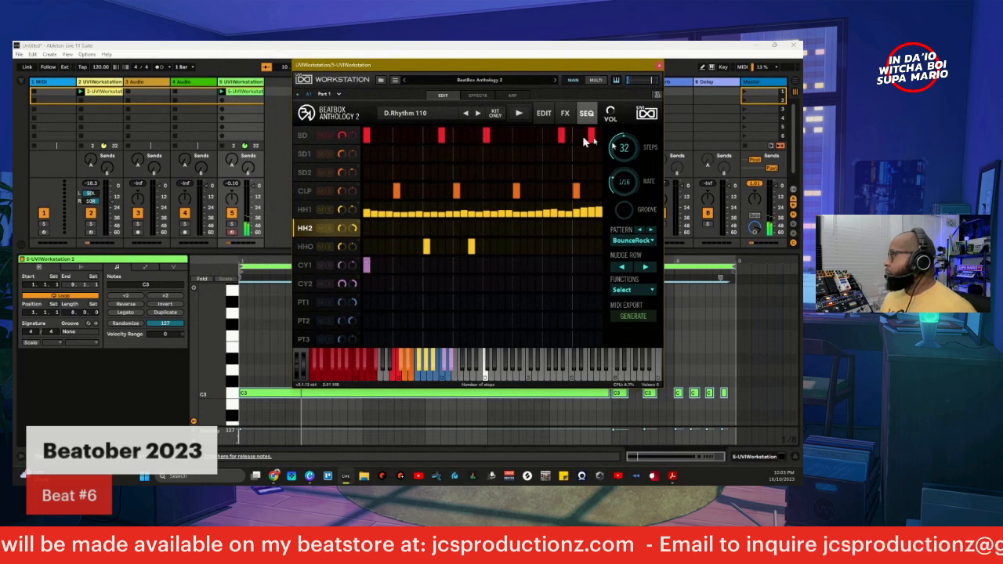
{"action": "left_click", "coordinate": [541, 115]}
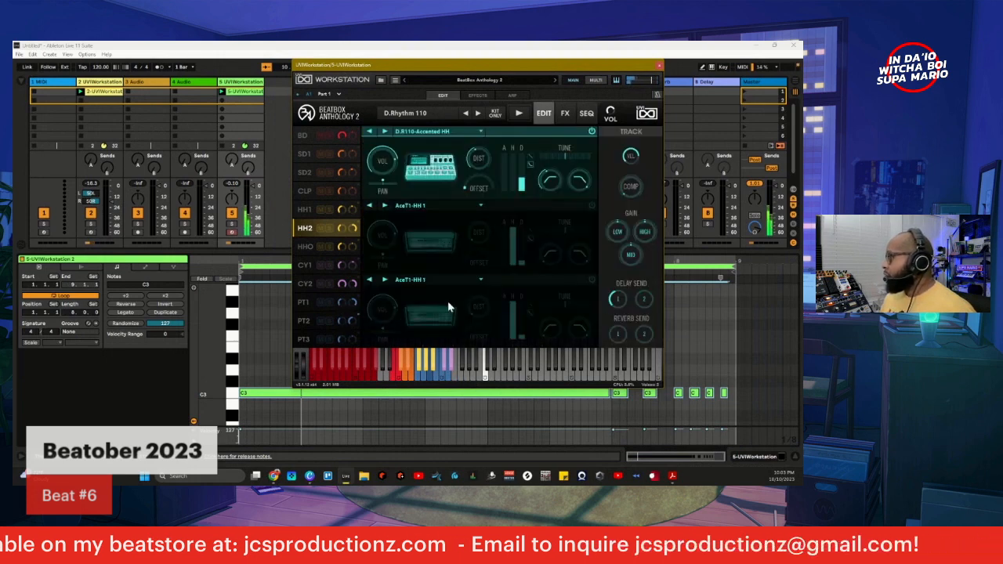
{"action": "left_click", "coordinate": [304, 320]}
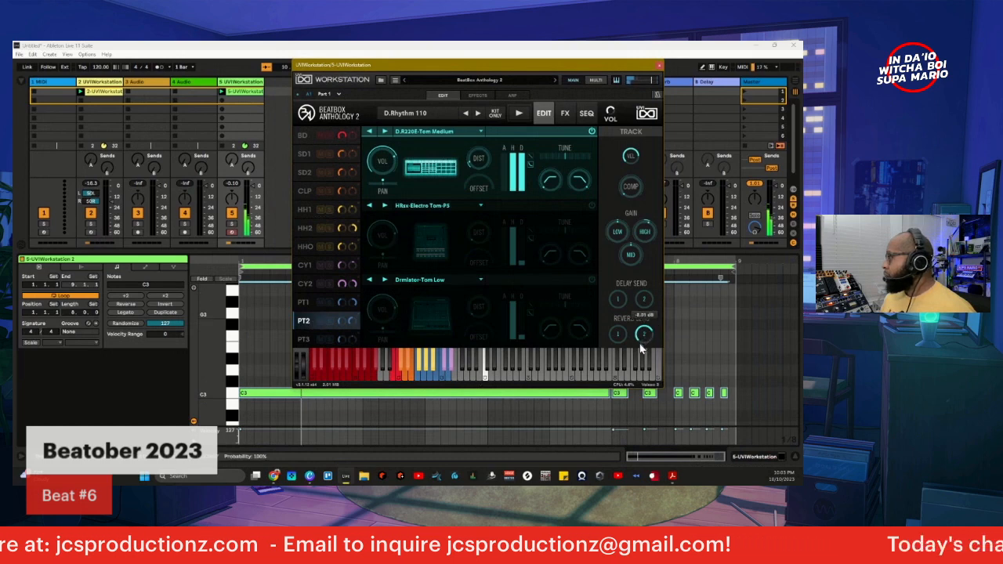
{"action": "left_click_drag", "start_coordinate": [642, 336], "coordinate": [639, 354]}
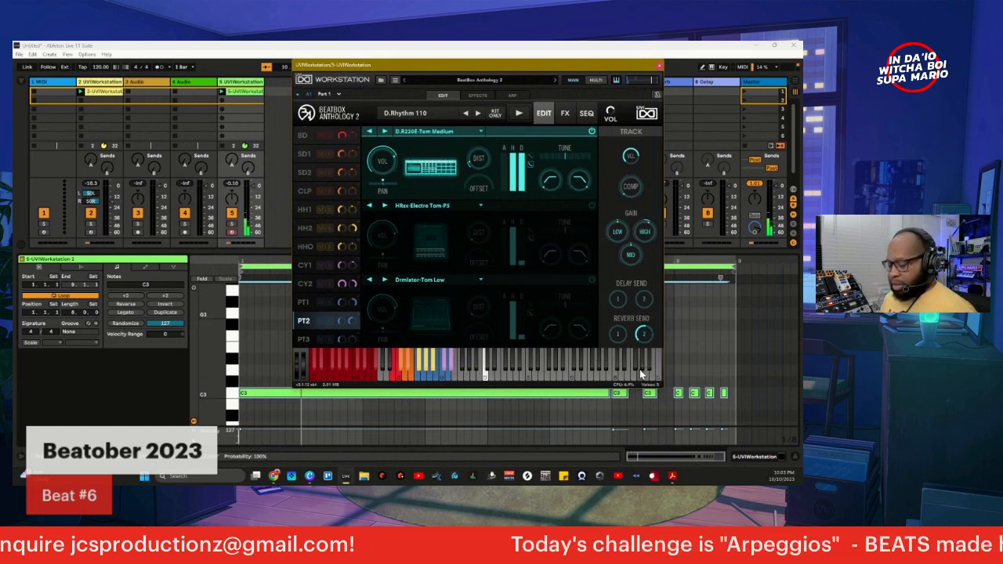
{"action": "left_click", "coordinate": [311, 303]}
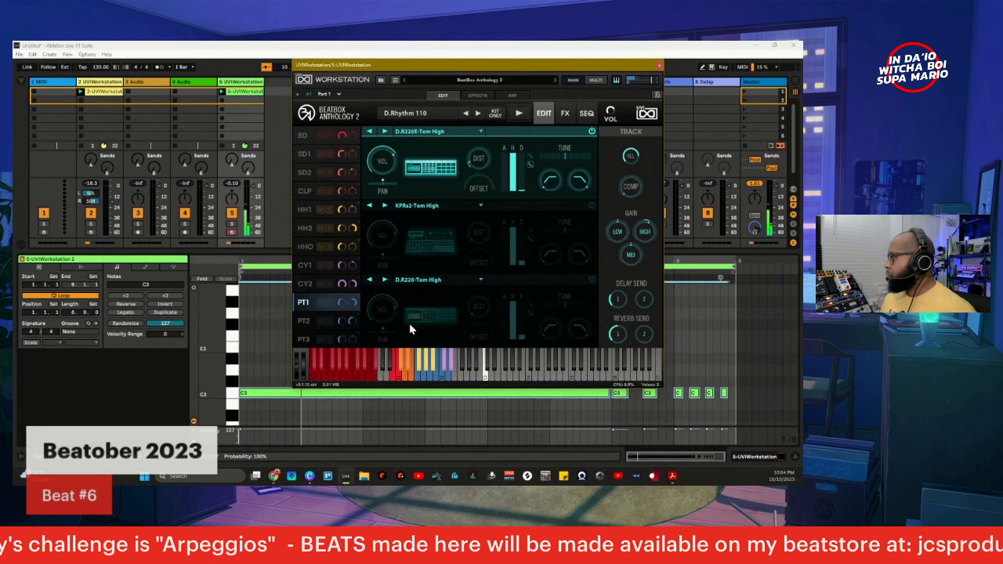
{"action": "left_click", "coordinate": [304, 321]}
{"action": "mouse_move", "coordinate": [647, 335]}
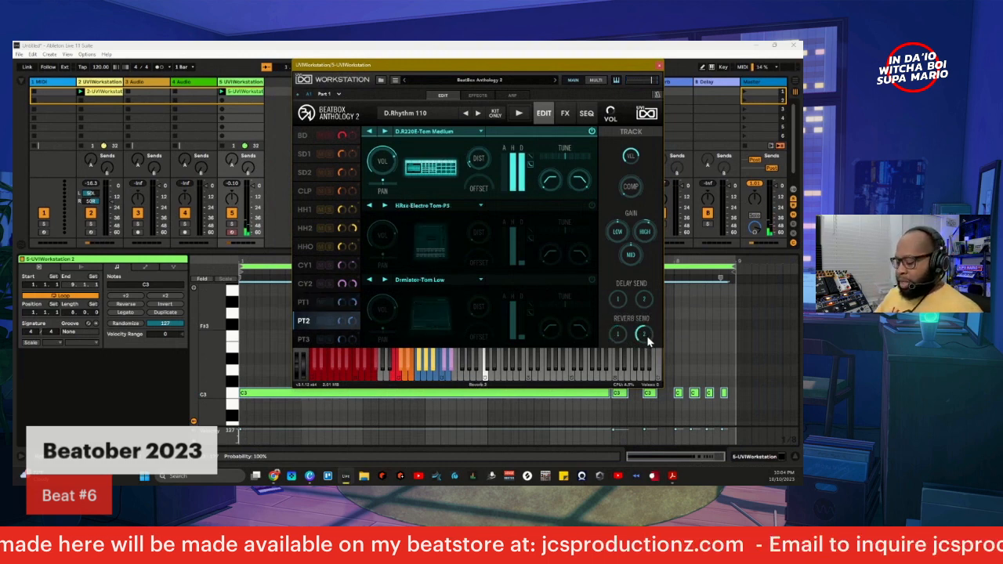
- Play the song while viewing the drum step sequencer, and close the plug-in window
{"action": "key", "text": "space"}
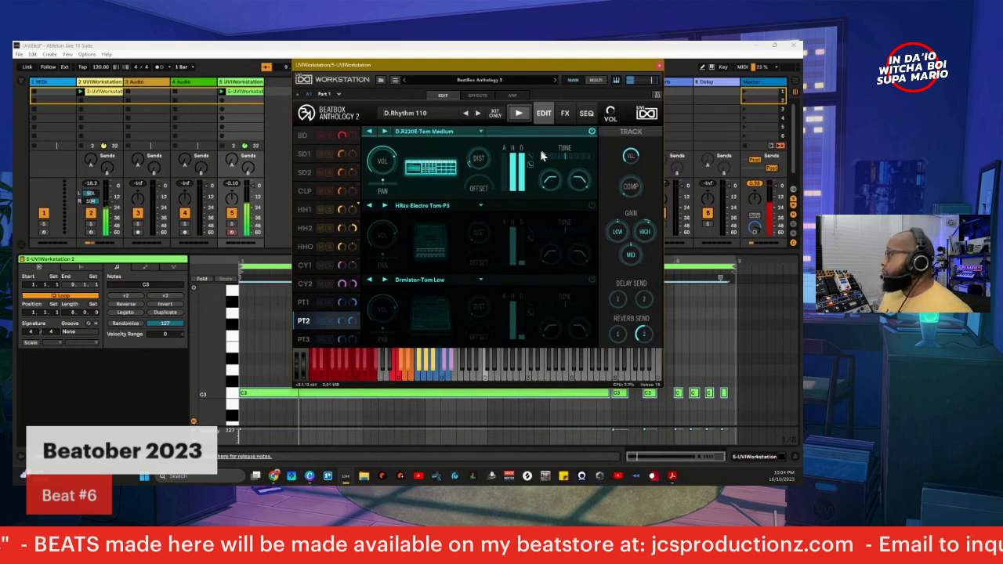
{"action": "left_click", "coordinate": [586, 113]}
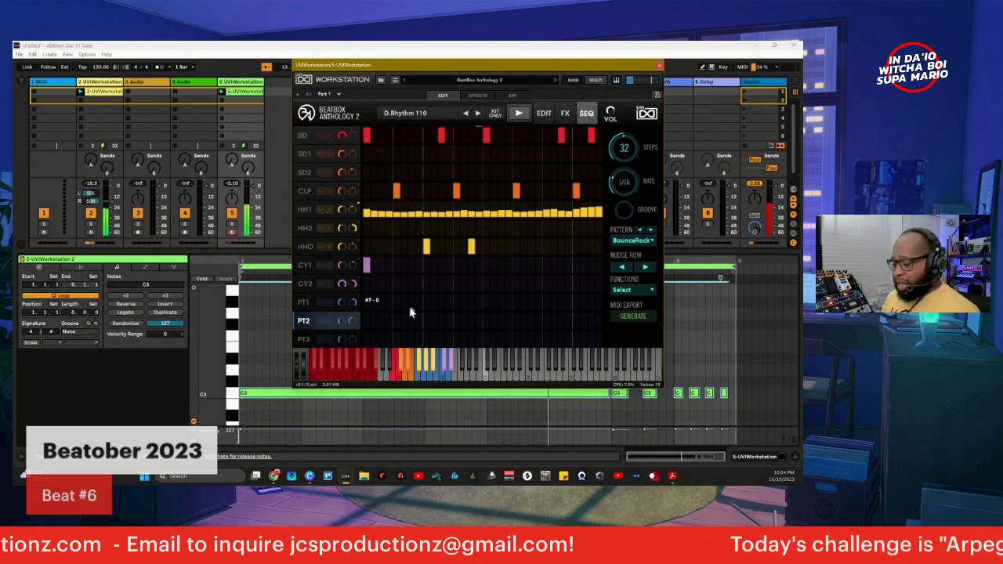
{"action": "left_click", "coordinate": [658, 64]}
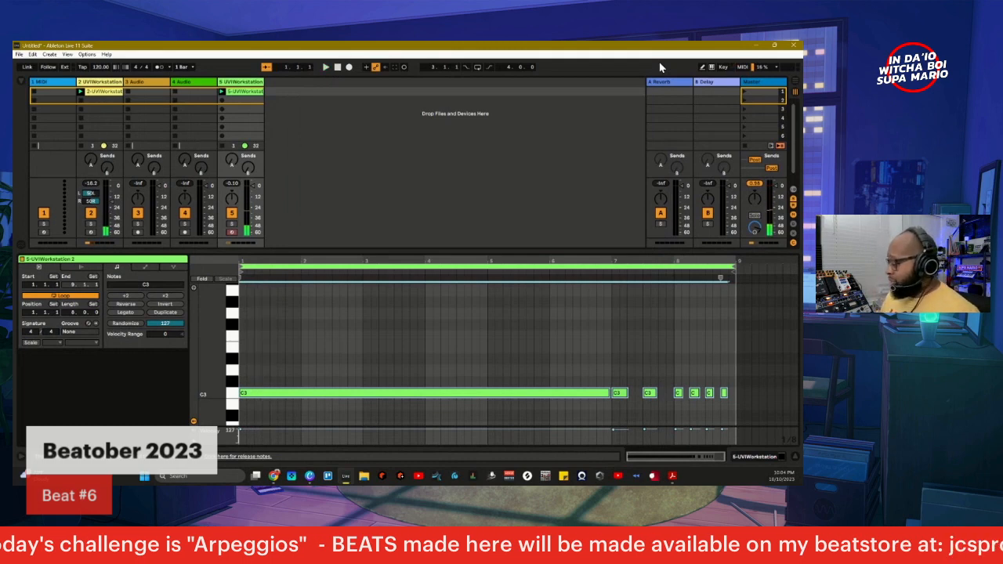
- Overdub a drum fill between F1 and B1 in bar 8 of the track 5 clip, undoing the first take and recording it again
{"action": "key", "text": "space"}
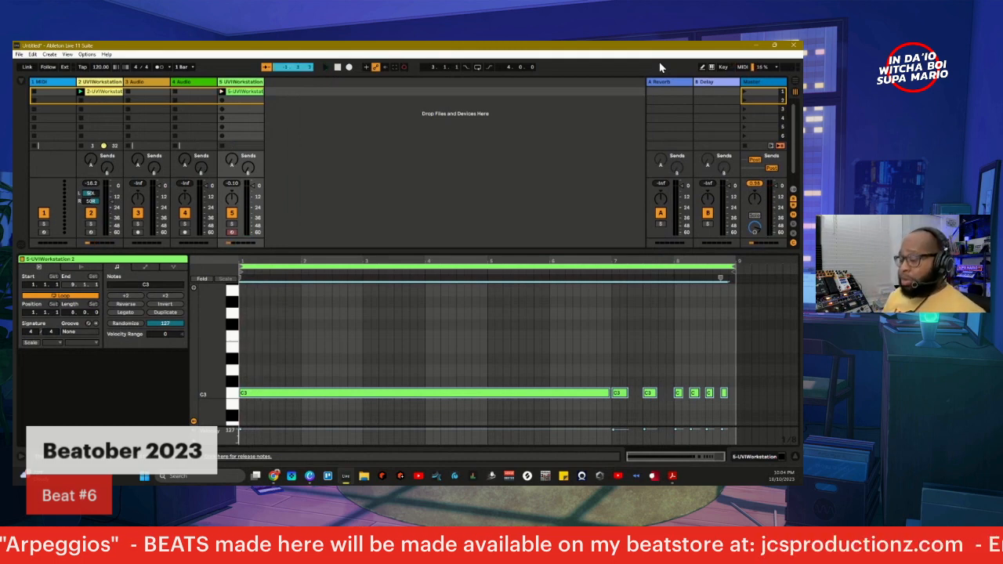
{"action": "key", "text": "space"}
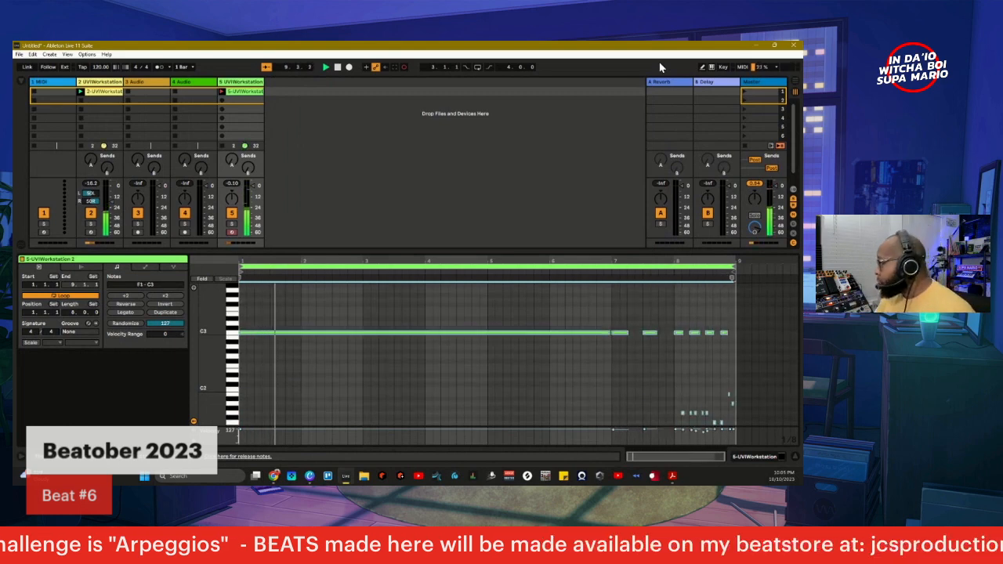
{"action": "key", "text": "ctrl+z"}
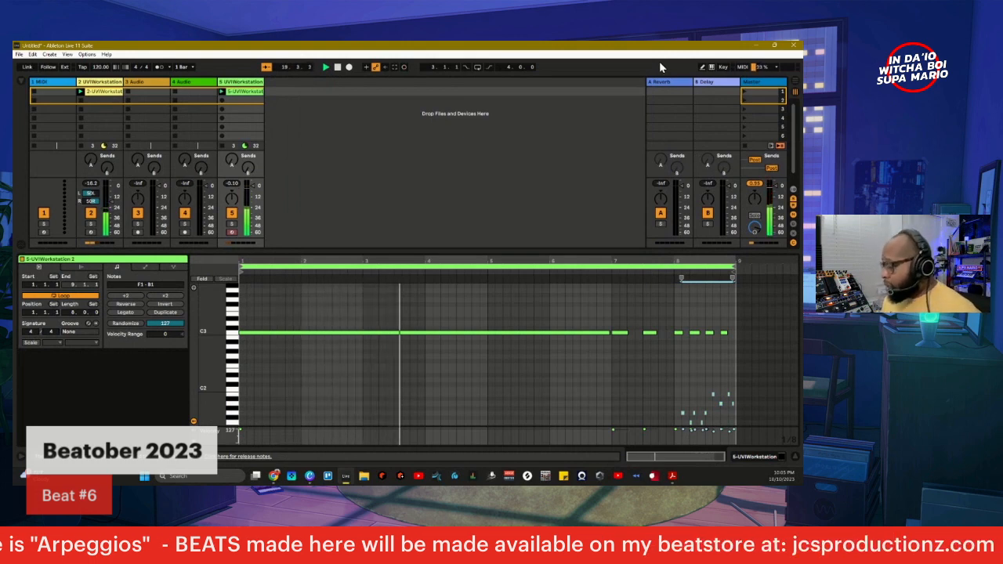
- Reopen track 5's BeatBox Anthology 2 plug-in and lower the SD1 volume in the drum row mixer
{"action": "double_click", "coordinate": [244, 83]}
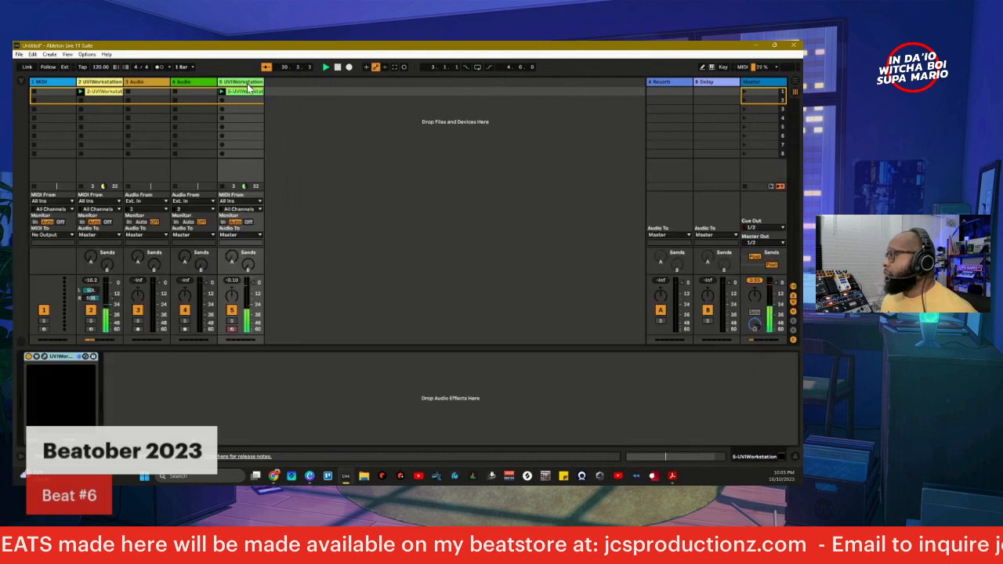
{"action": "left_click", "coordinate": [44, 357]}
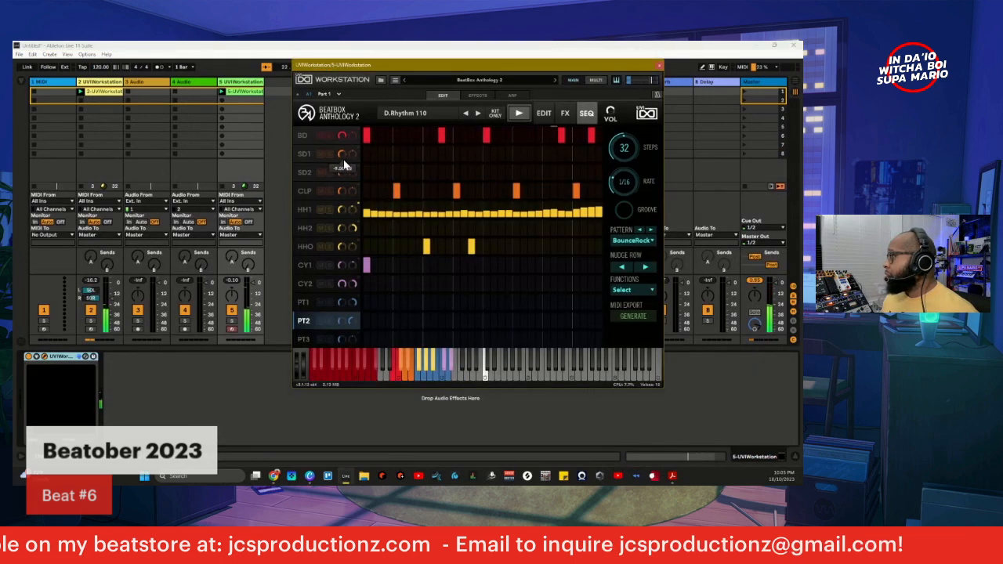
{"action": "mouse_move", "coordinate": [342, 154]}
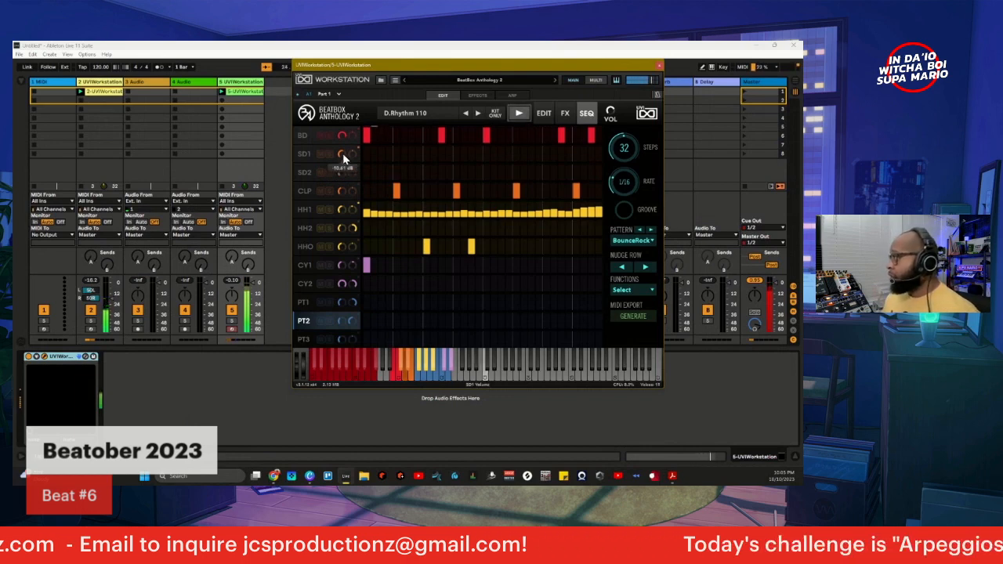
{"action": "left_click_drag", "start_coordinate": [342, 154], "coordinate": [345, 162]}
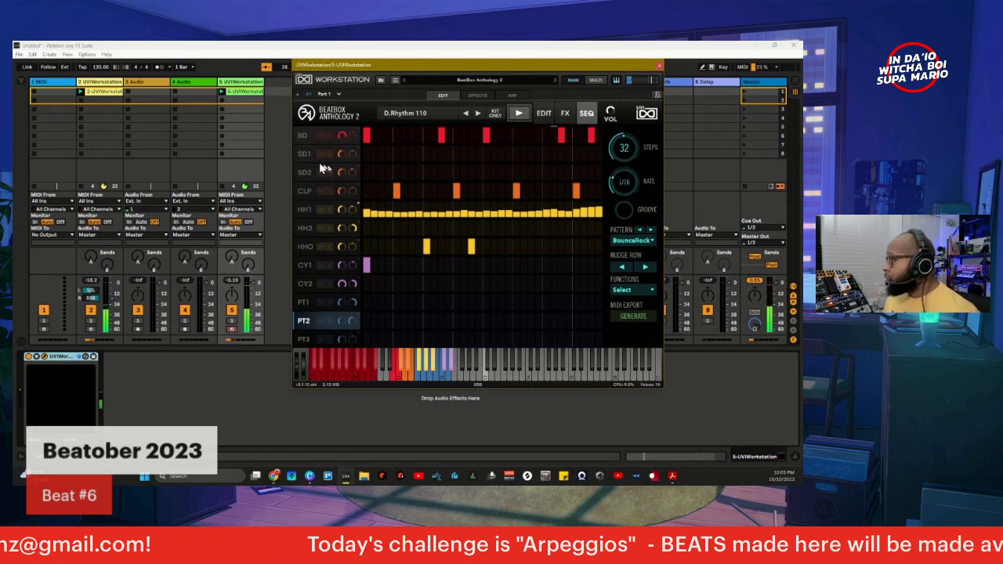
- Adjust the SD1 track's mid gain after checking the effects page, and play the song
{"action": "left_click", "coordinate": [308, 155]}
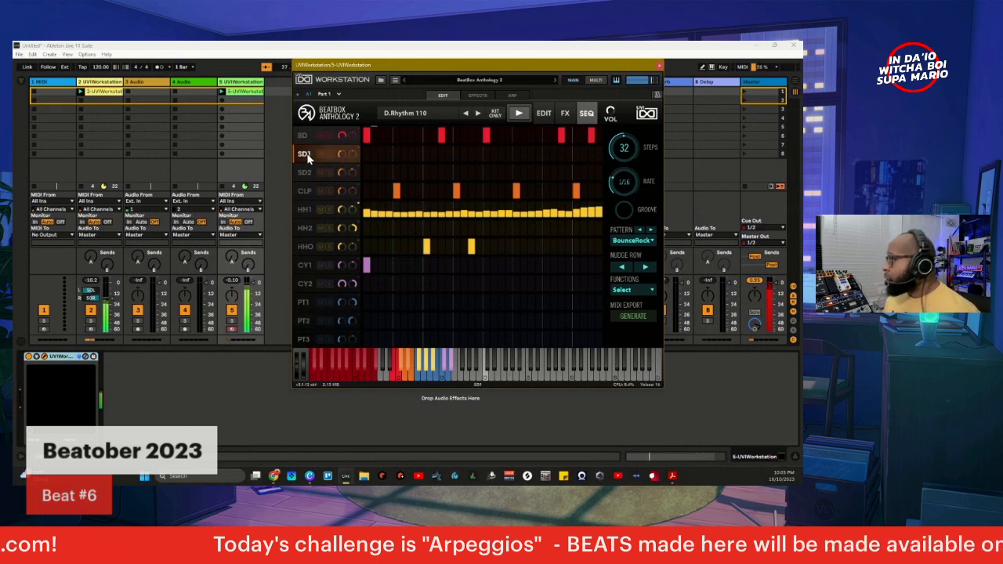
{"action": "left_click", "coordinate": [564, 113]}
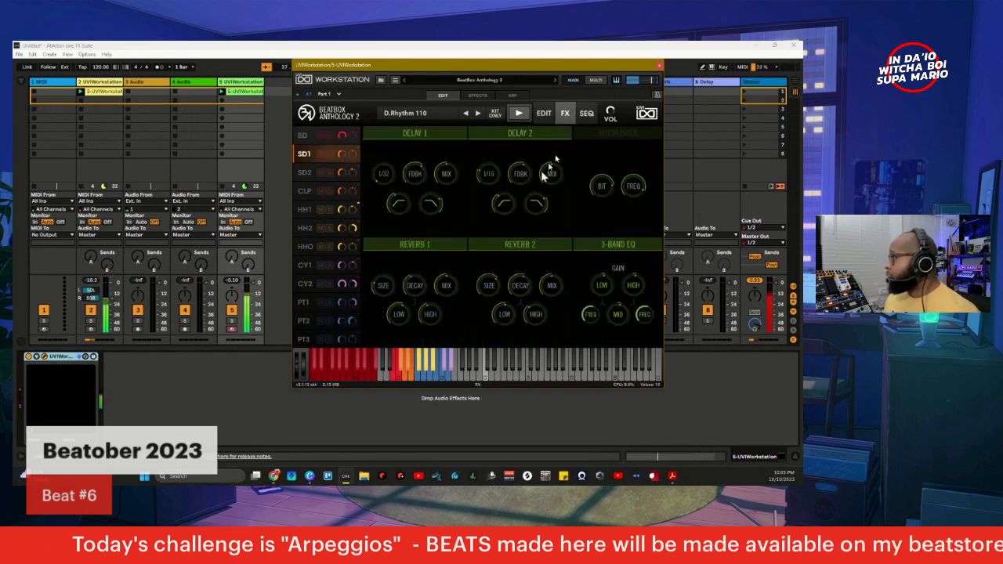
{"action": "left_click", "coordinate": [544, 114]}
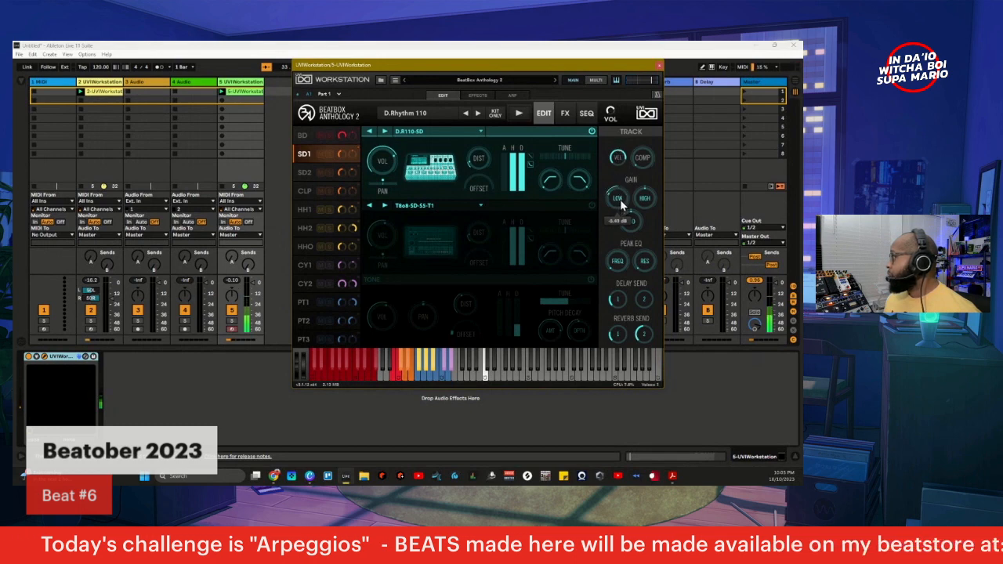
{"action": "left_click_drag", "start_coordinate": [633, 227], "coordinate": [631, 223]}
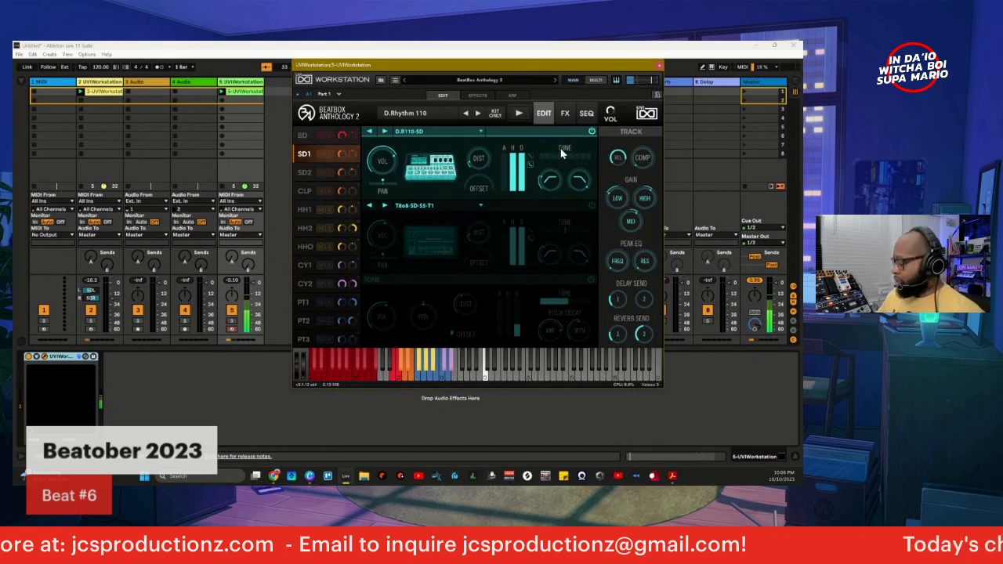
{"action": "mouse_move", "coordinate": [557, 177]}
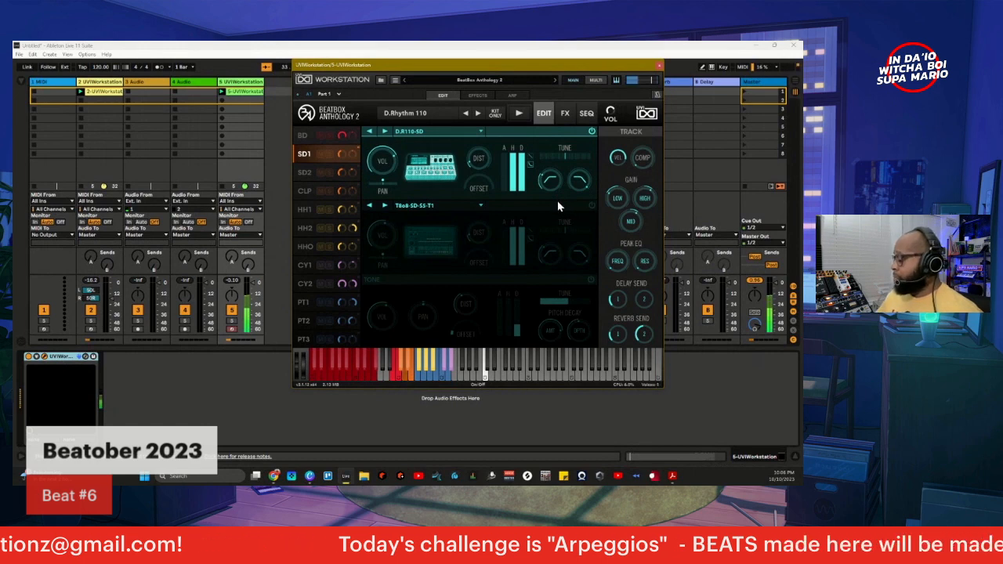
{"action": "key", "text": "space"}
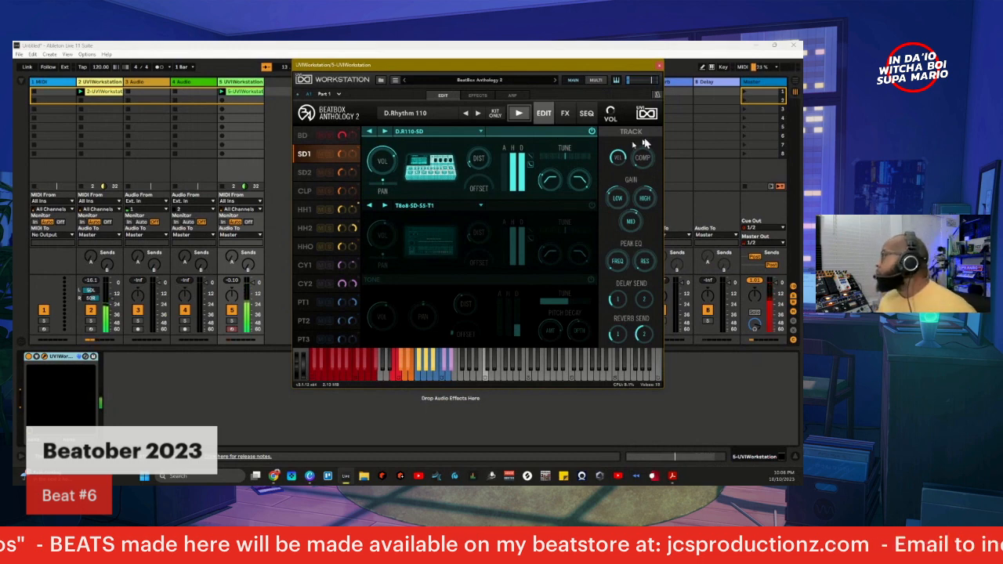
- Close the plug-in, reopen the track 5 drum clip, restart the song, and overdub D1 drum hits across its 8 bars
{"action": "left_click", "coordinate": [660, 66]}
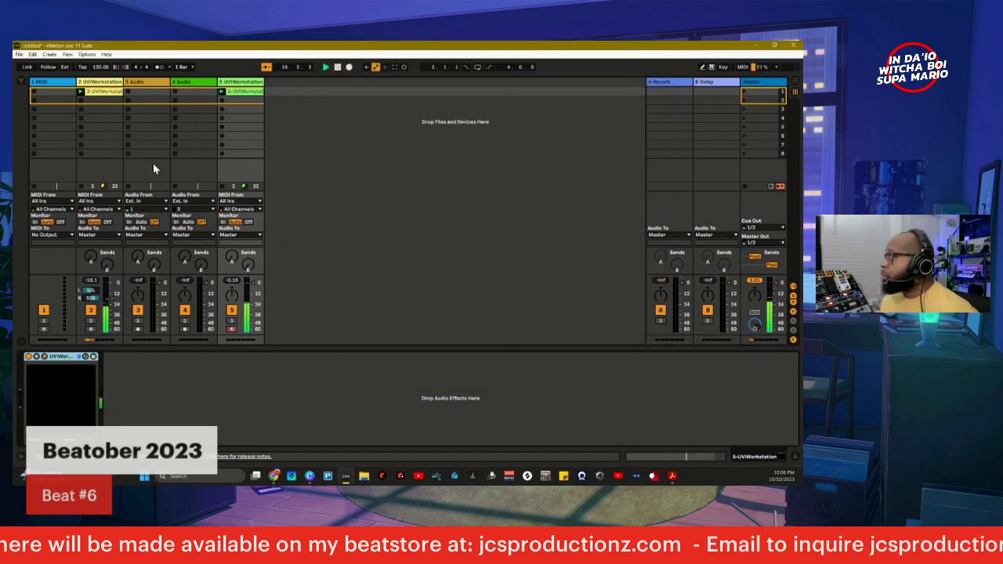
{"action": "left_click", "coordinate": [245, 92]}
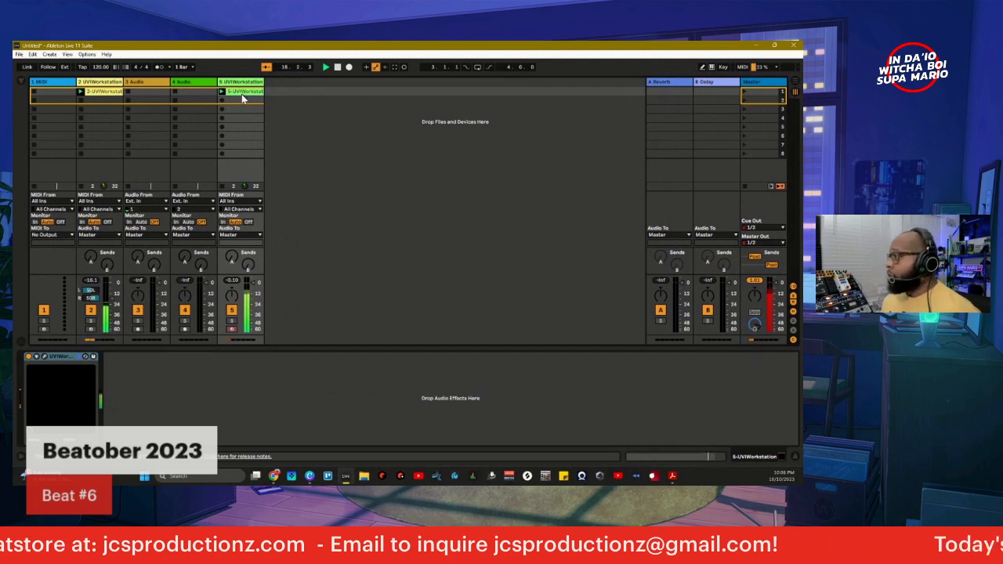
{"action": "double_click", "coordinate": [241, 93]}
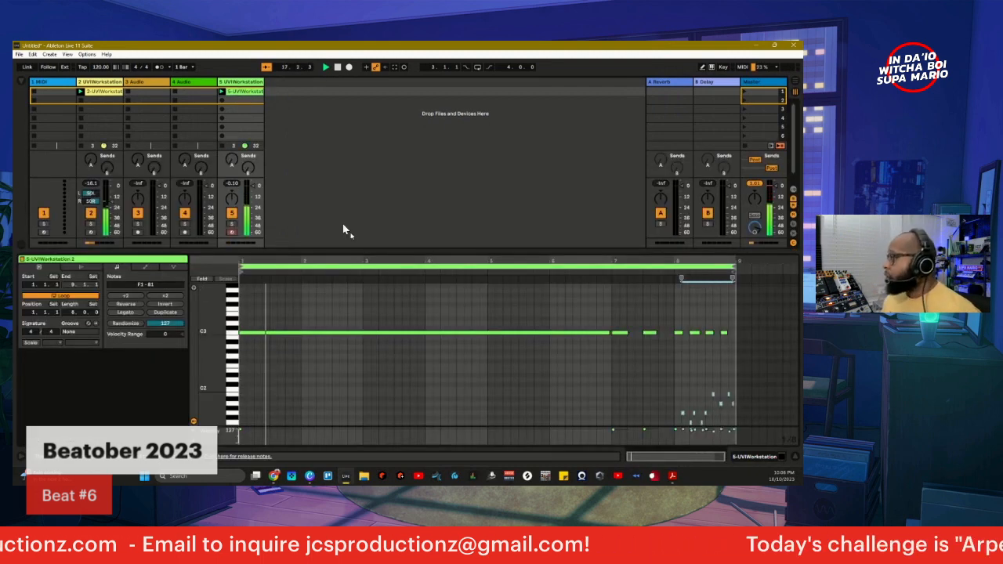
{"action": "left_click", "coordinate": [337, 67]}
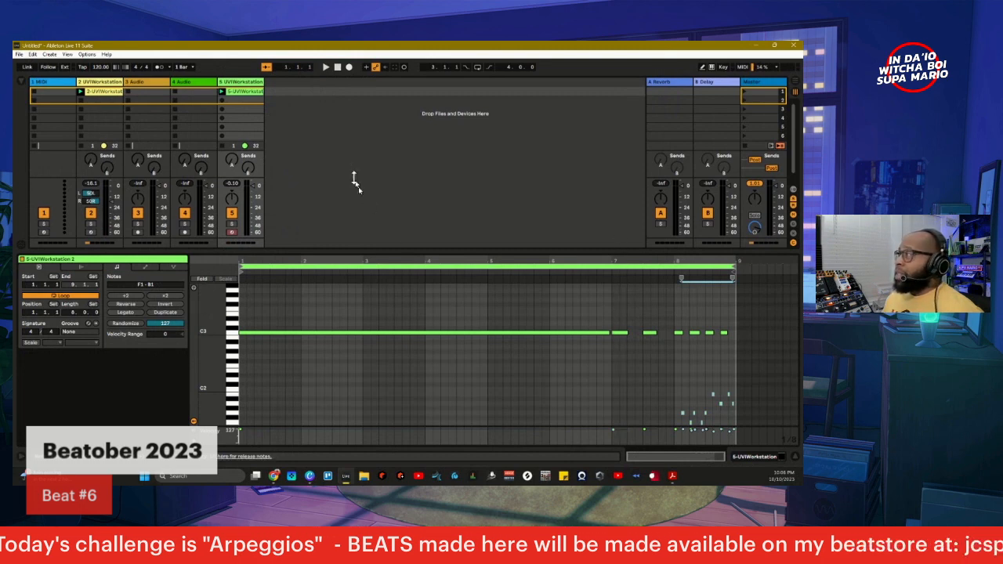
{"action": "left_click", "coordinate": [403, 67]}
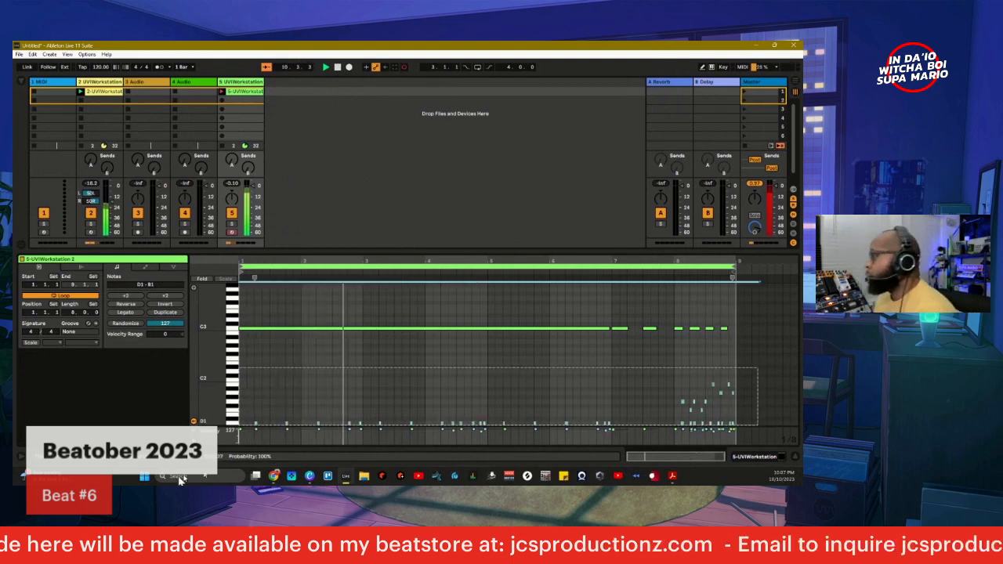
- Quantize the start of the selected D1 to B1 notes to 1/16 + 1/16T with an amount of 30%
{"action": "right_click", "coordinate": [290, 427]}
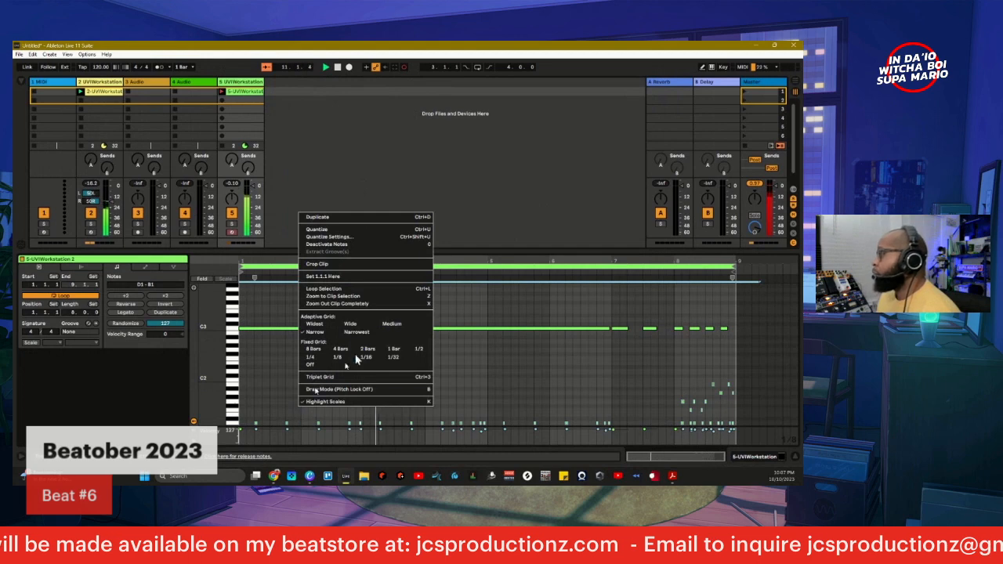
{"action": "left_click", "coordinate": [389, 238]}
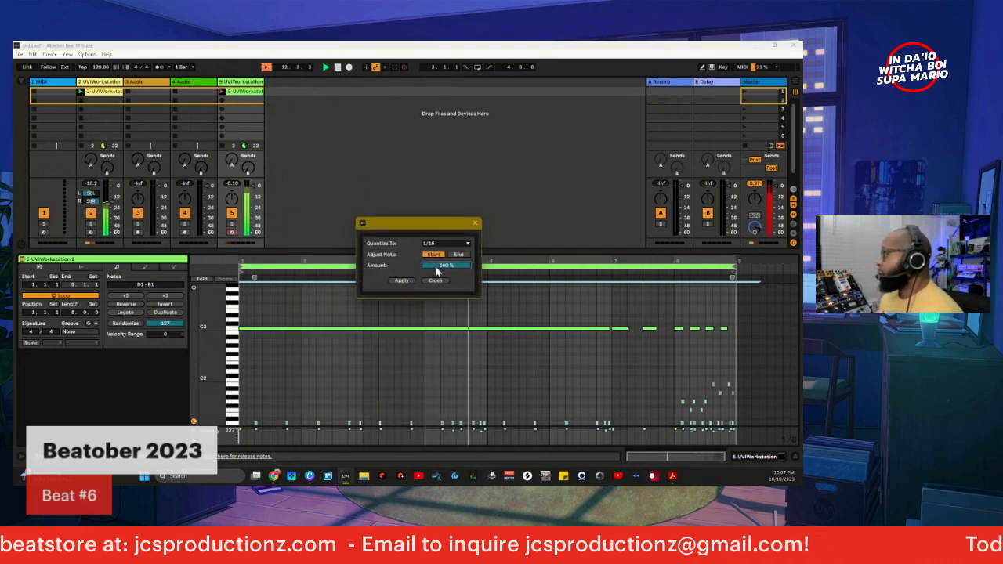
{"action": "left_click", "coordinate": [442, 245]}
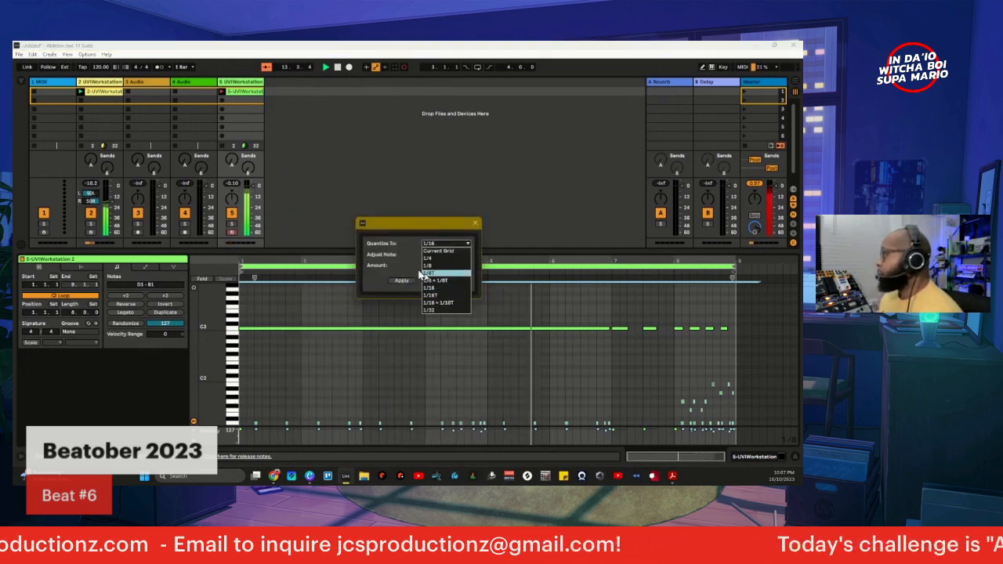
{"action": "left_click", "coordinate": [420, 272]}
{"action": "left_click", "coordinate": [442, 244]}
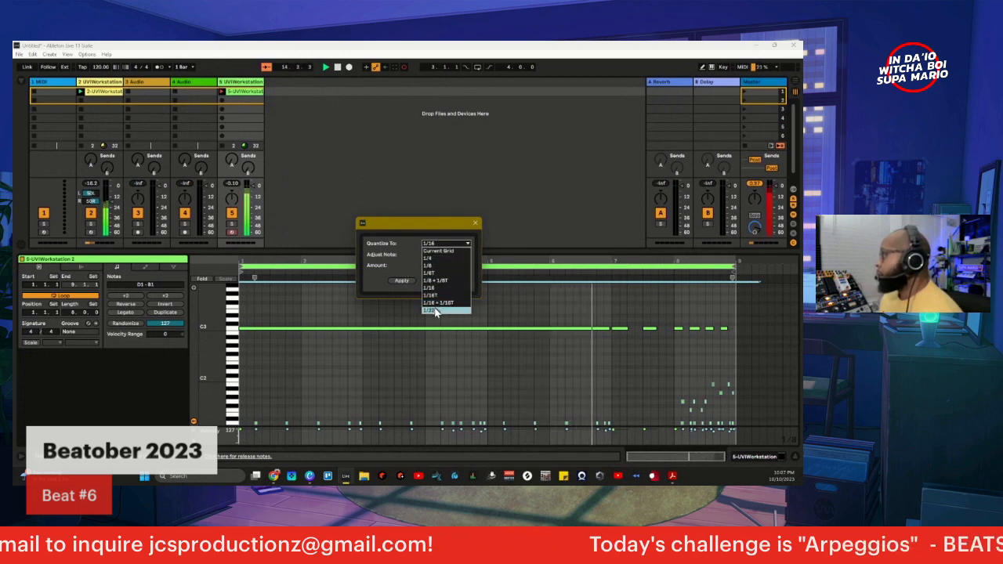
{"action": "left_click", "coordinate": [439, 303]}
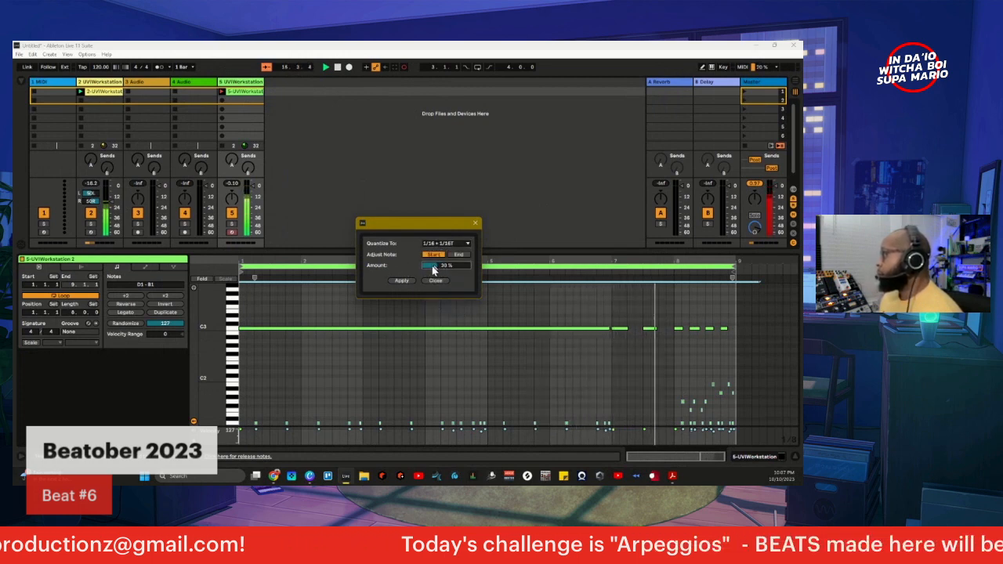
{"action": "left_click", "coordinate": [401, 280]}
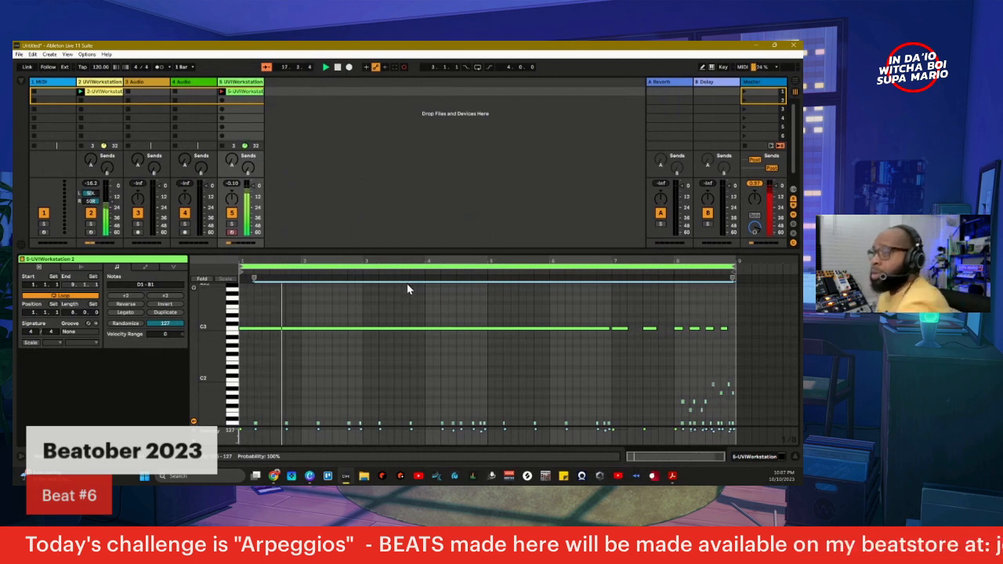
- Quantize the start of the selected D1 to B1 notes again to 1/16 + 1/16T with an amount of about 20%
{"action": "right_click", "coordinate": [428, 373]}
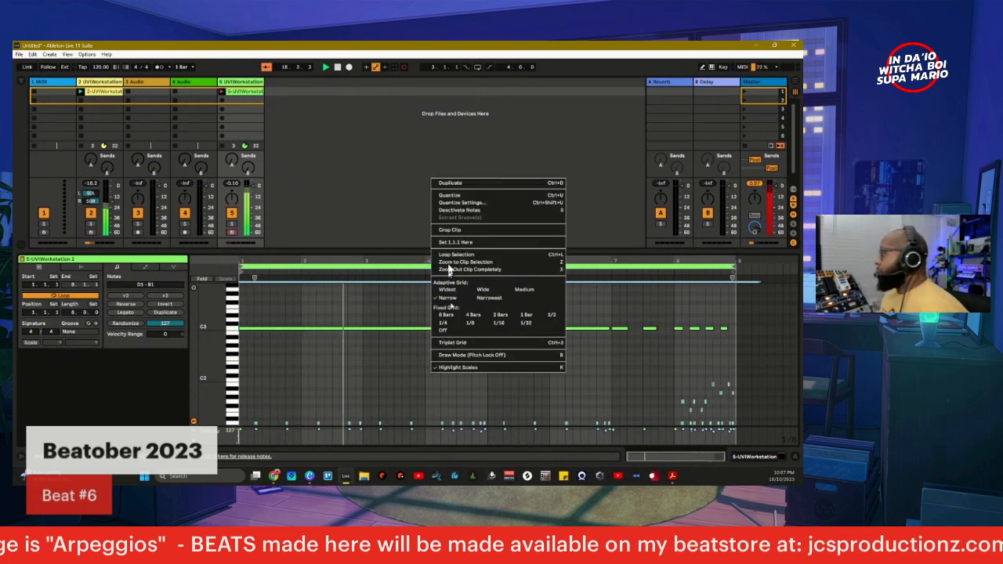
{"action": "left_click", "coordinate": [474, 203]}
{"action": "left_click_drag", "start_coordinate": [439, 270], "coordinate": [439, 270]}
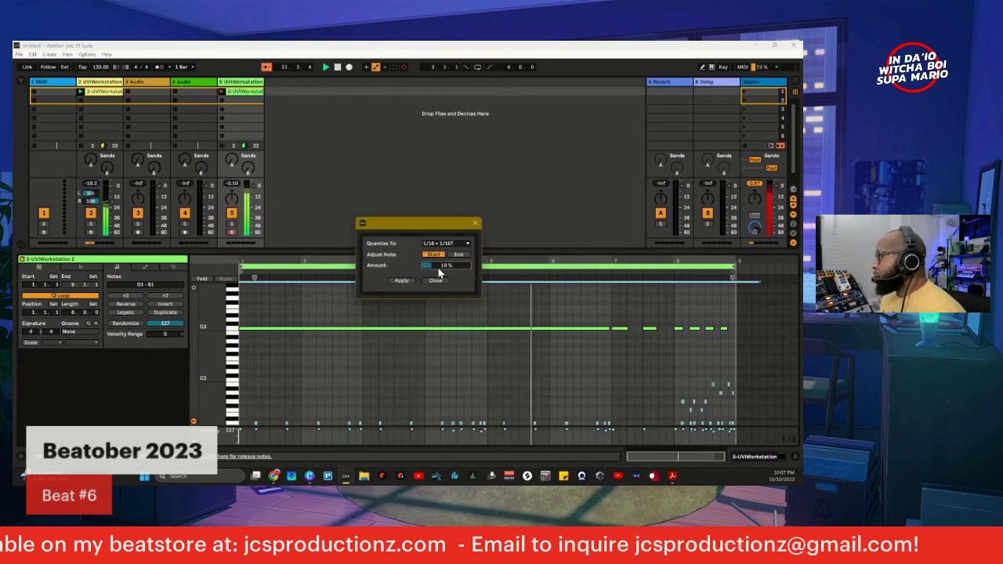
{"action": "left_click", "coordinate": [402, 279]}
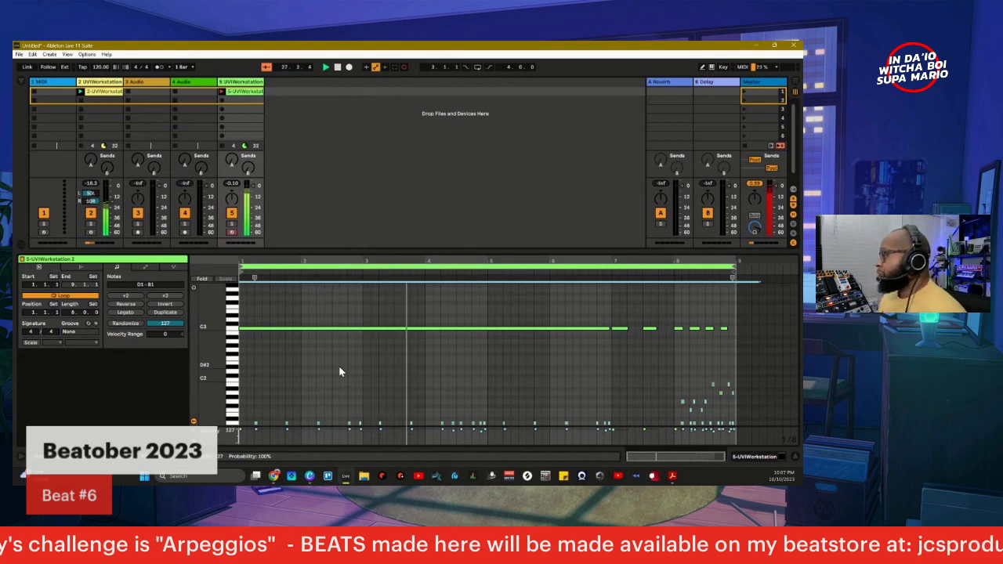
{"action": "right_click", "coordinate": [233, 201]}
{"action": "key", "text": "Escape"}
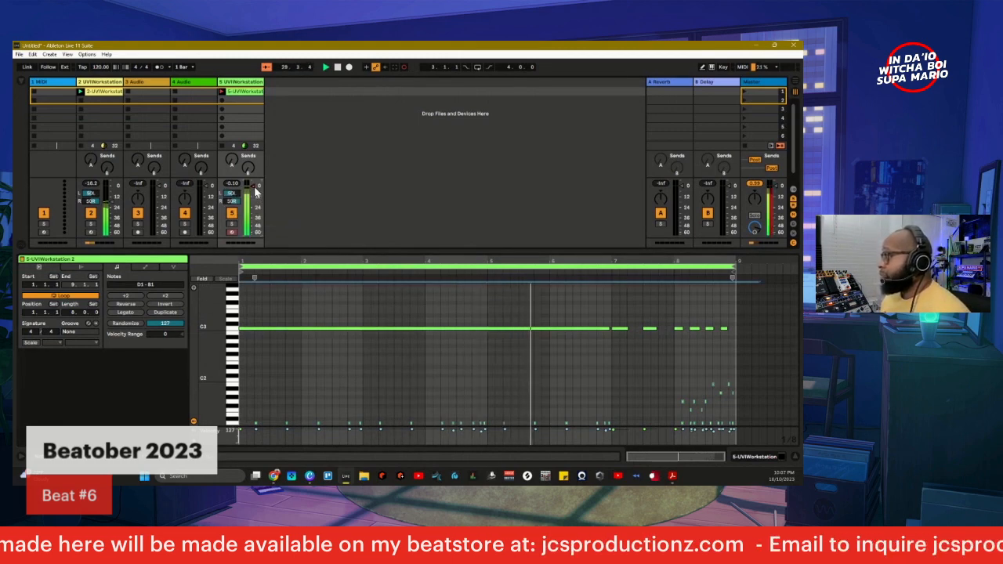
{"action": "right_click", "coordinate": [255, 191]}
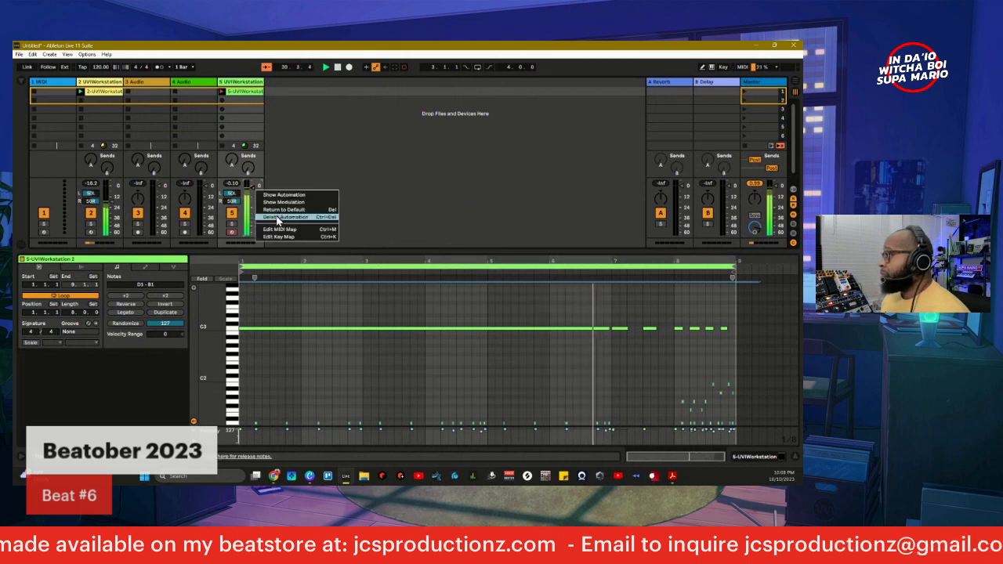
{"action": "left_click", "coordinate": [285, 195]}
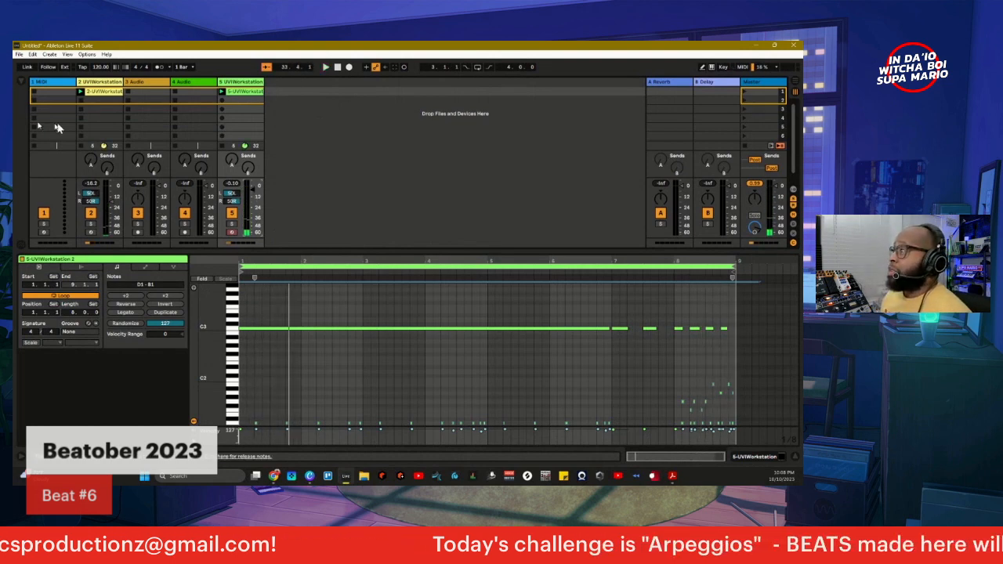
- Show the browser and add the UVIWorkstation plug-in from the UVI folder as a new track 6
{"action": "left_click", "coordinate": [22, 85]}
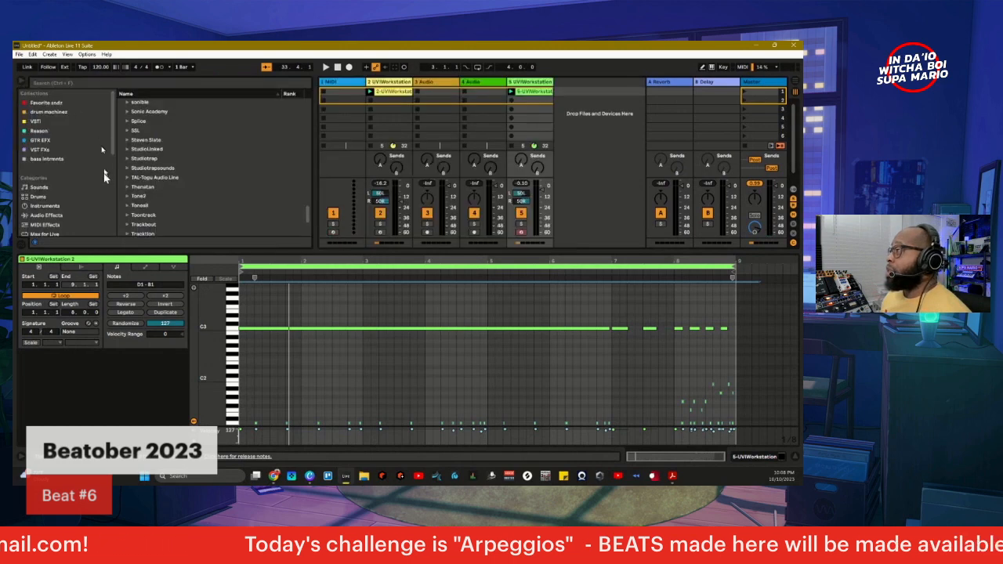
{"action": "scroll", "coordinate": [94, 178], "scroll_direction": "down", "scroll_amount": 5}
{"action": "scroll", "coordinate": [92, 121], "scroll_direction": "up", "scroll_amount": 2}
{"action": "scroll", "coordinate": [95, 137], "scroll_direction": "up", "scroll_amount": 1}
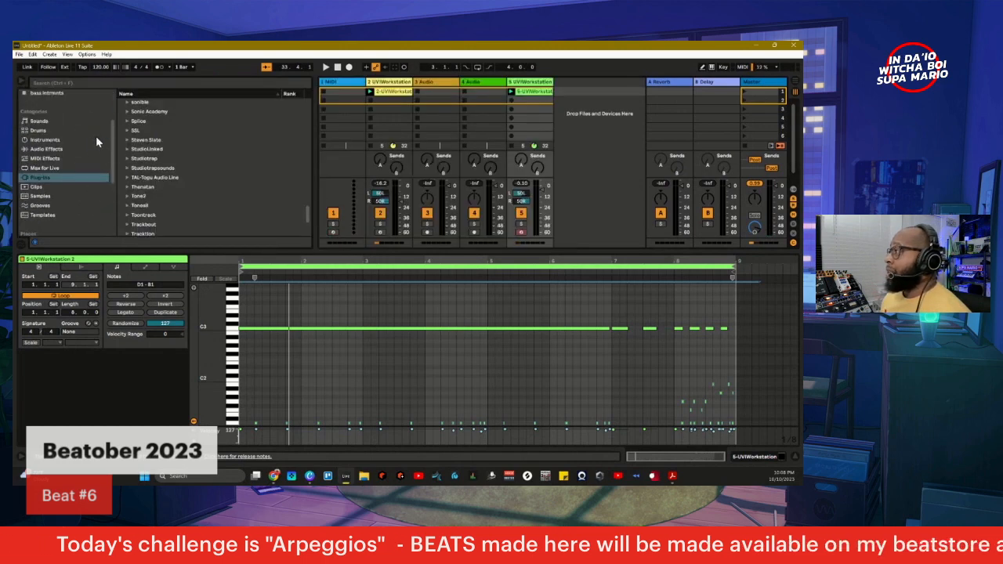
{"action": "scroll", "coordinate": [157, 172], "scroll_direction": "down", "scroll_amount": 4}
{"action": "left_click", "coordinate": [165, 183]}
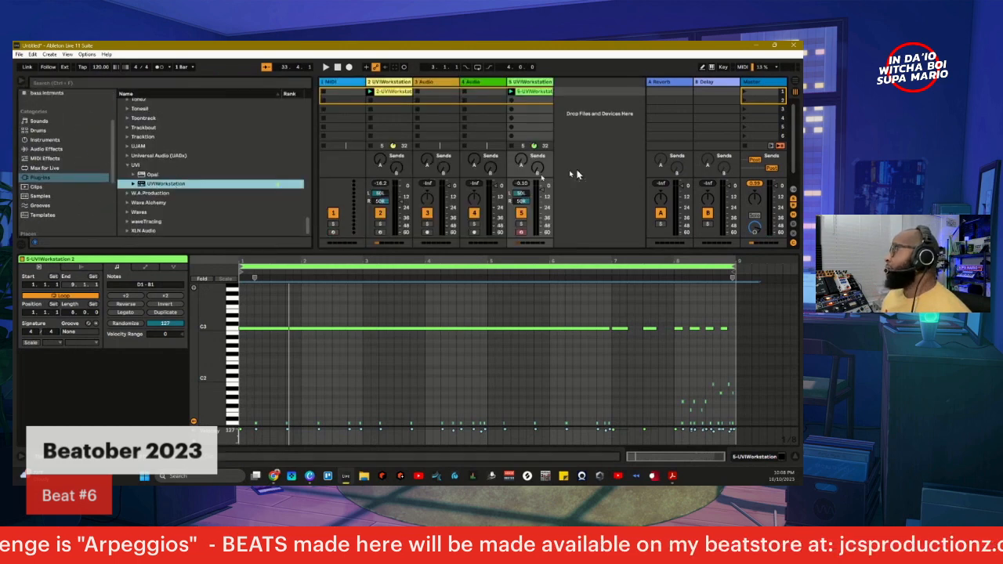
{"action": "left_click_drag", "start_coordinate": [577, 173], "coordinate": [601, 165]}
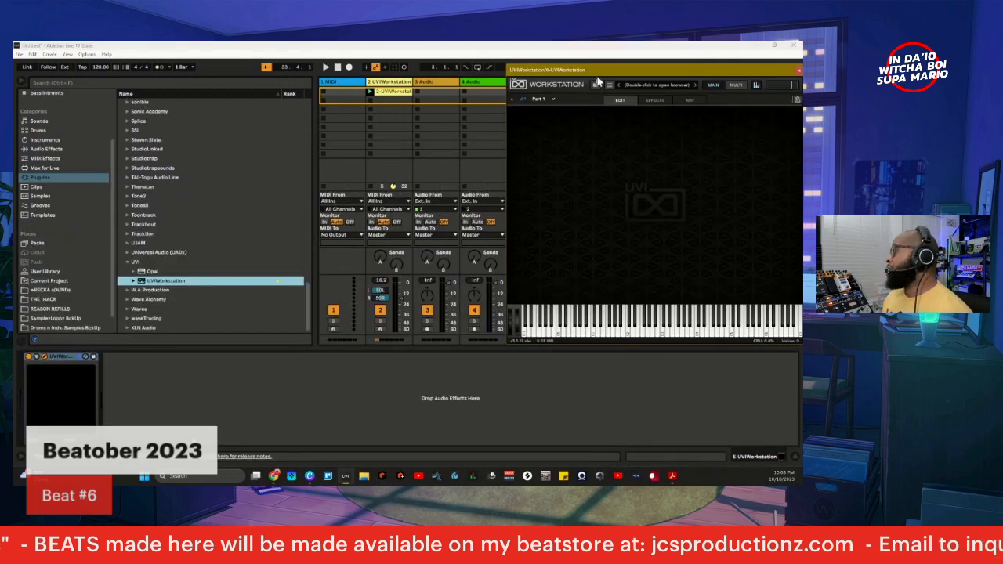
- Load the Xtensions preset from the Animated Arps category of the PX SunBox library into track 6's UVIWorkstation
{"action": "left_click_drag", "start_coordinate": [599, 72], "coordinate": [352, 120]}
{"action": "left_click", "coordinate": [349, 130]}
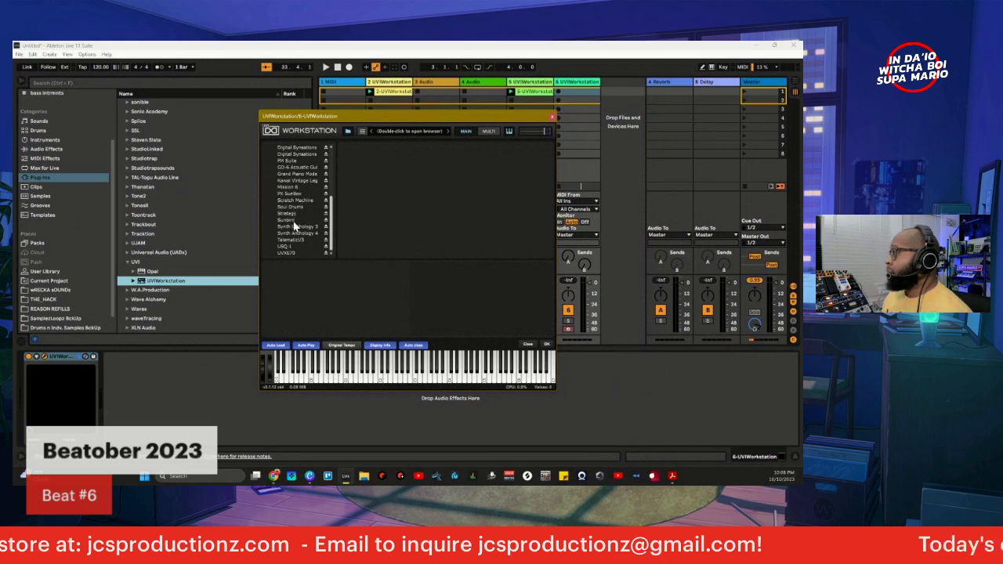
{"action": "left_click", "coordinate": [289, 220]}
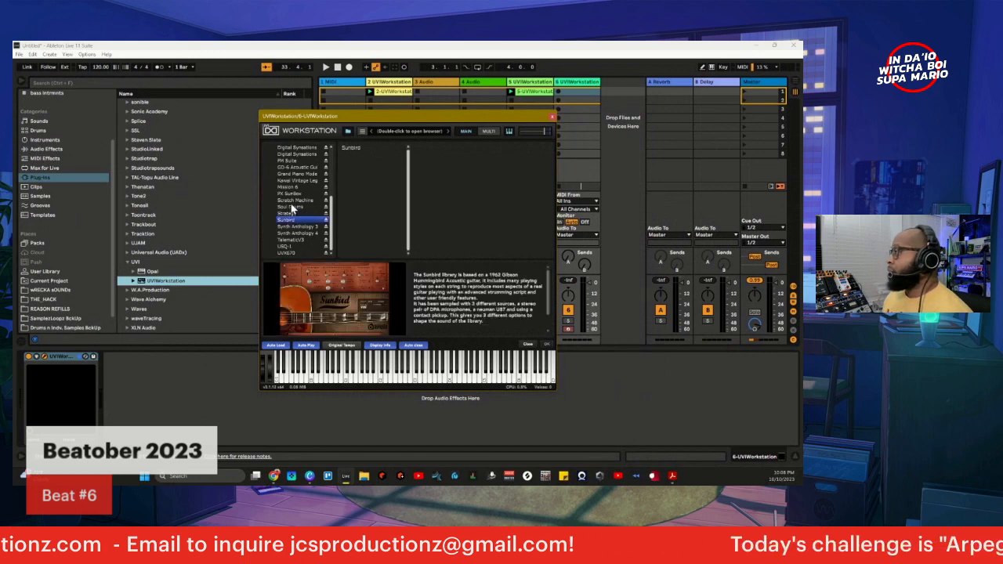
{"action": "left_click", "coordinate": [291, 194]}
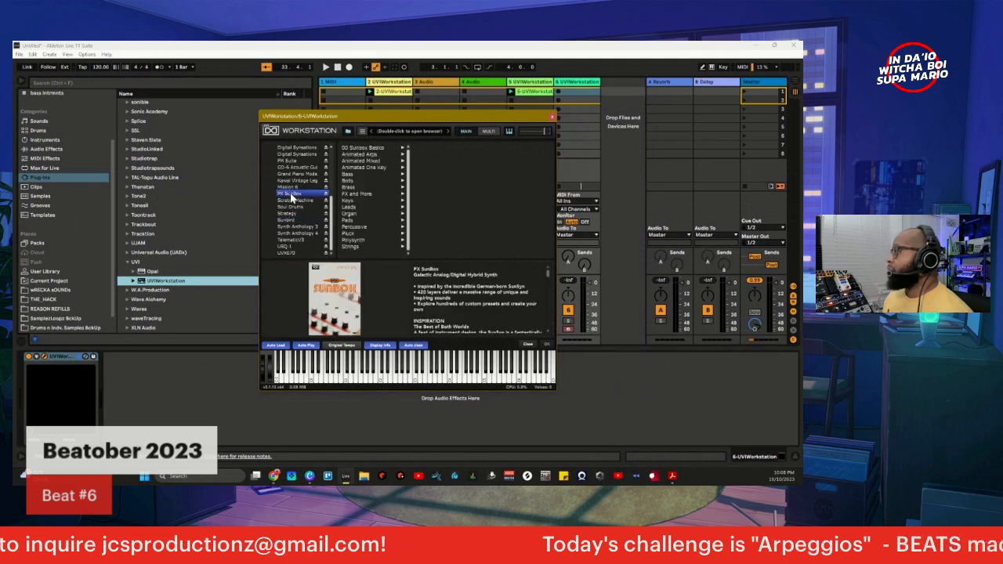
{"action": "left_click", "coordinate": [373, 155]}
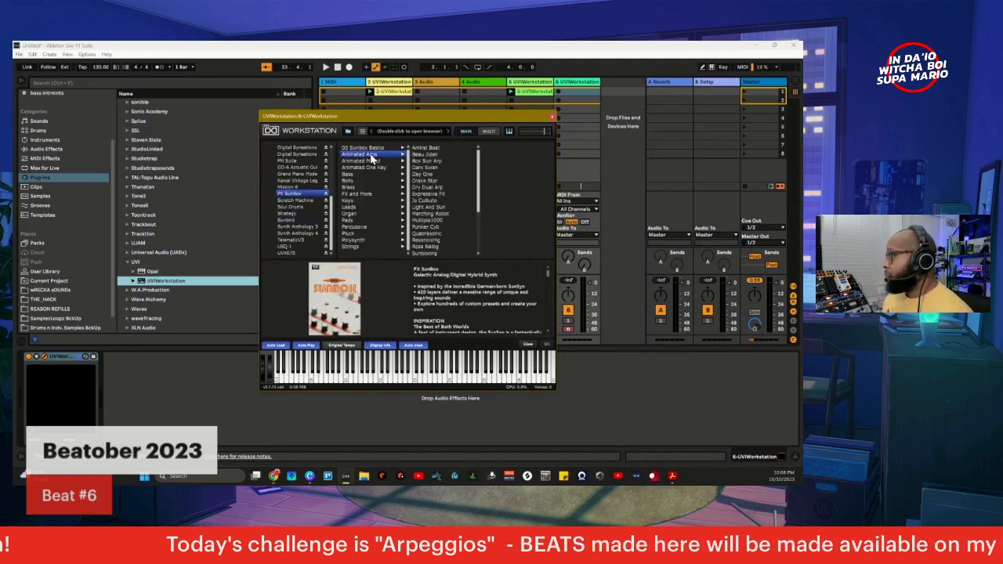
{"action": "scroll", "coordinate": [431, 207], "scroll_direction": "down", "scroll_amount": 3}
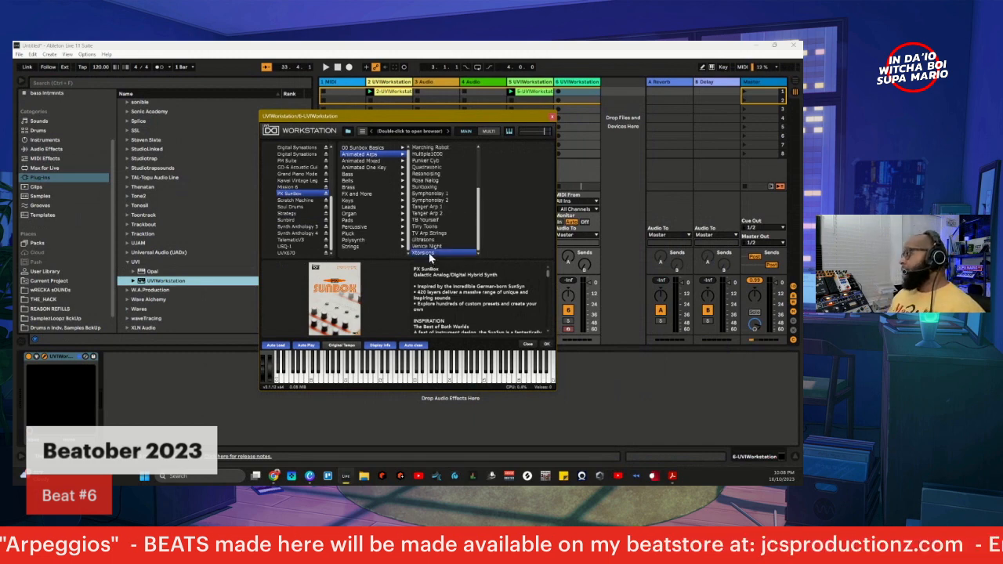
{"action": "left_click", "coordinate": [429, 253]}
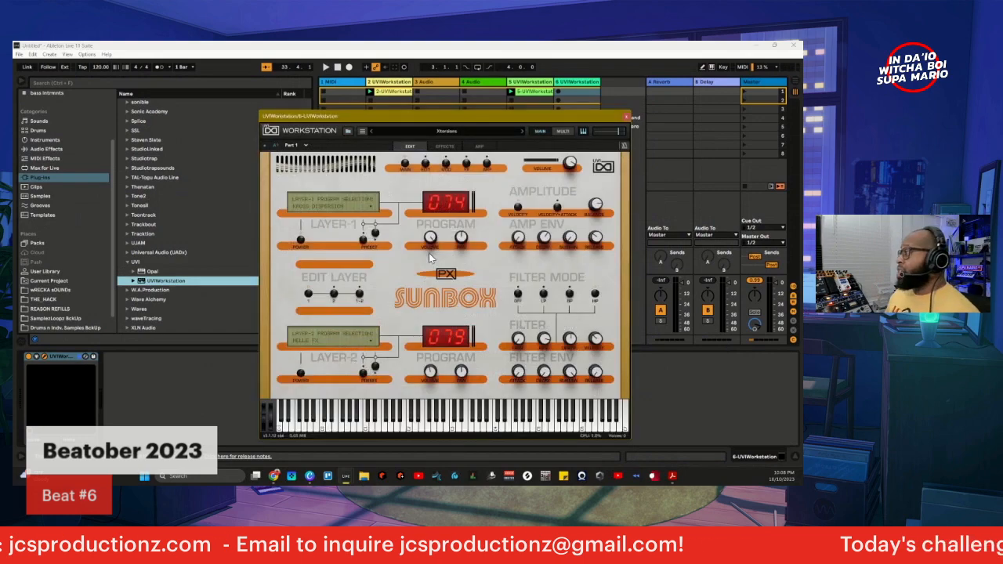
- Examine the preset's two arpeggiators and the workstation's own arpeggiator section, and return to the edit page
{"action": "left_click", "coordinate": [491, 166]}
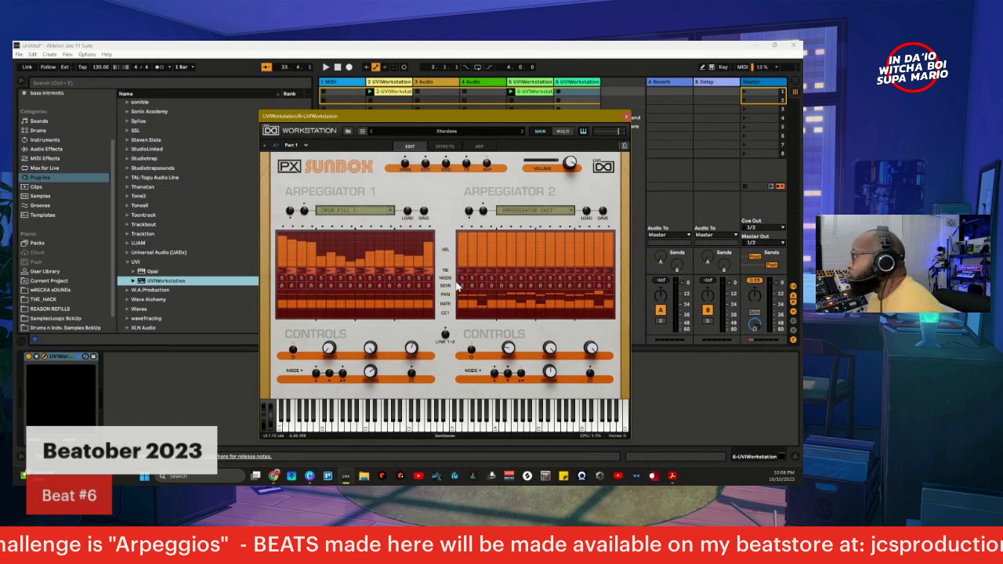
{"action": "left_click", "coordinate": [411, 282]}
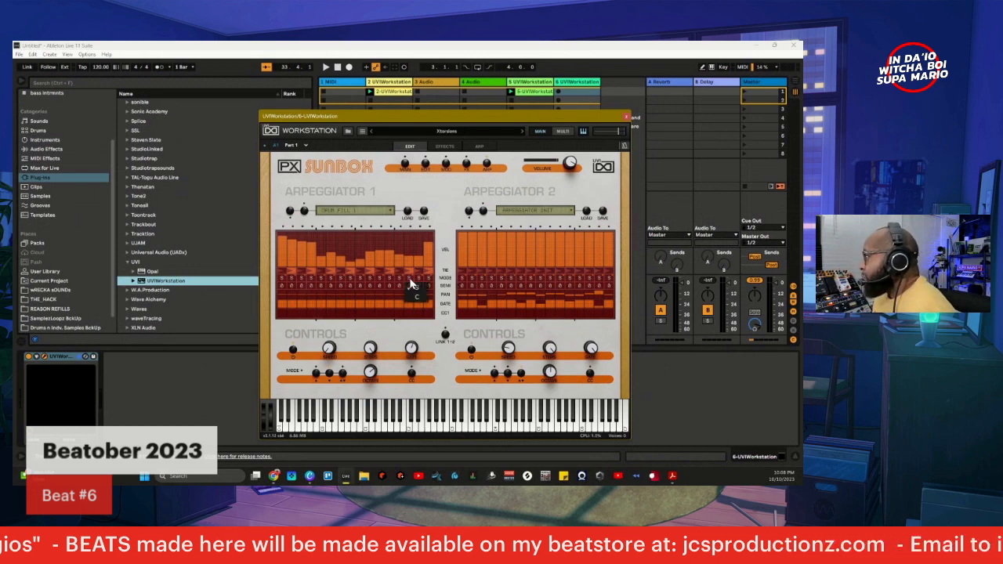
{"action": "left_click", "coordinate": [424, 299]}
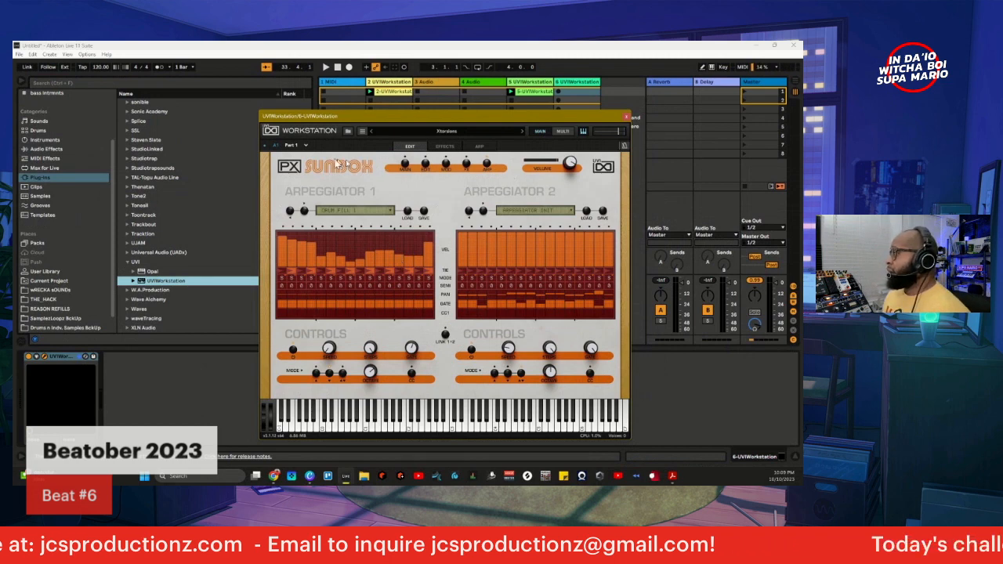
{"action": "left_click", "coordinate": [482, 147]}
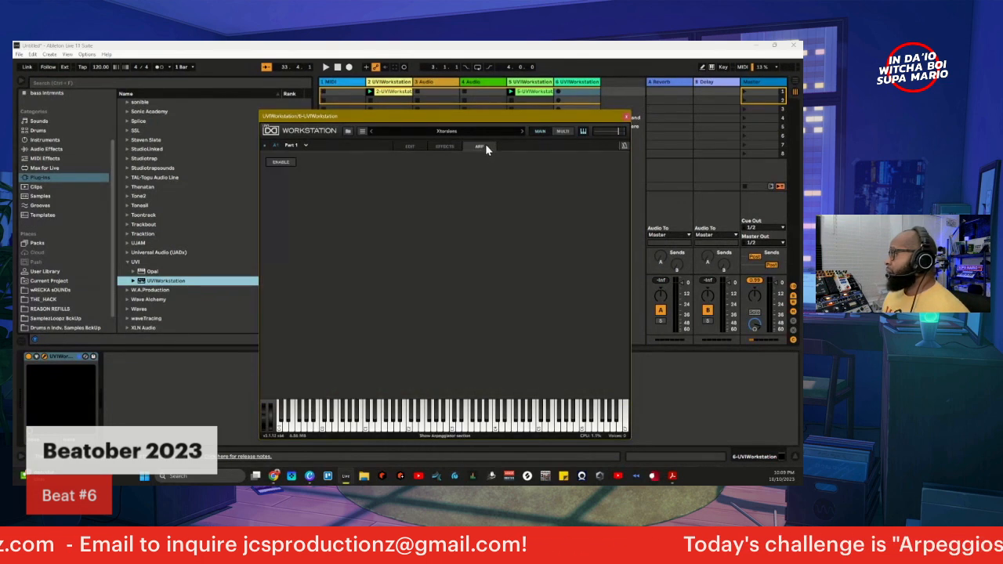
{"action": "left_click", "coordinate": [410, 146]}
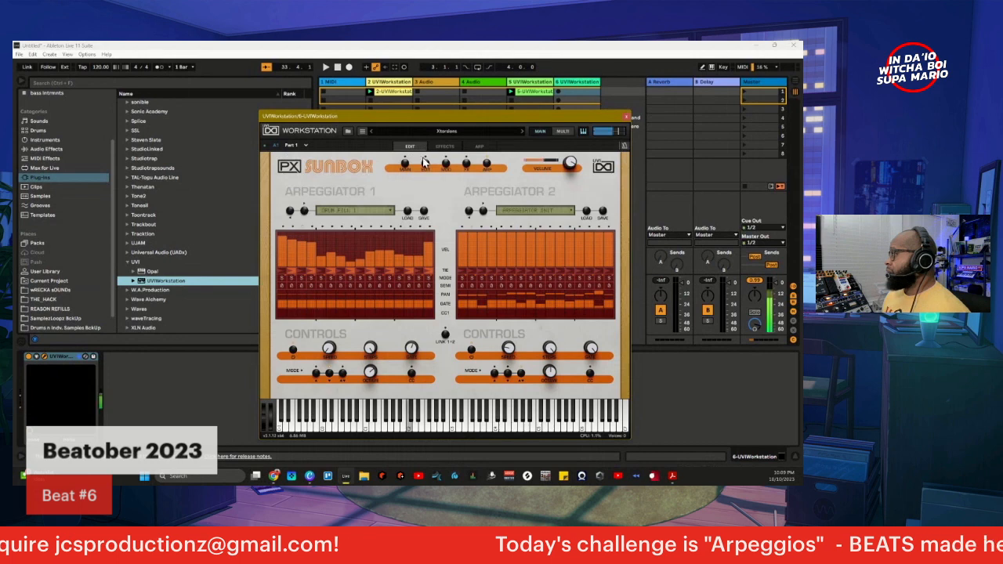
- Step back through the Animated Arps presets, auditioning each one, and load Tiny Toons
{"action": "left_click", "coordinate": [372, 132]}
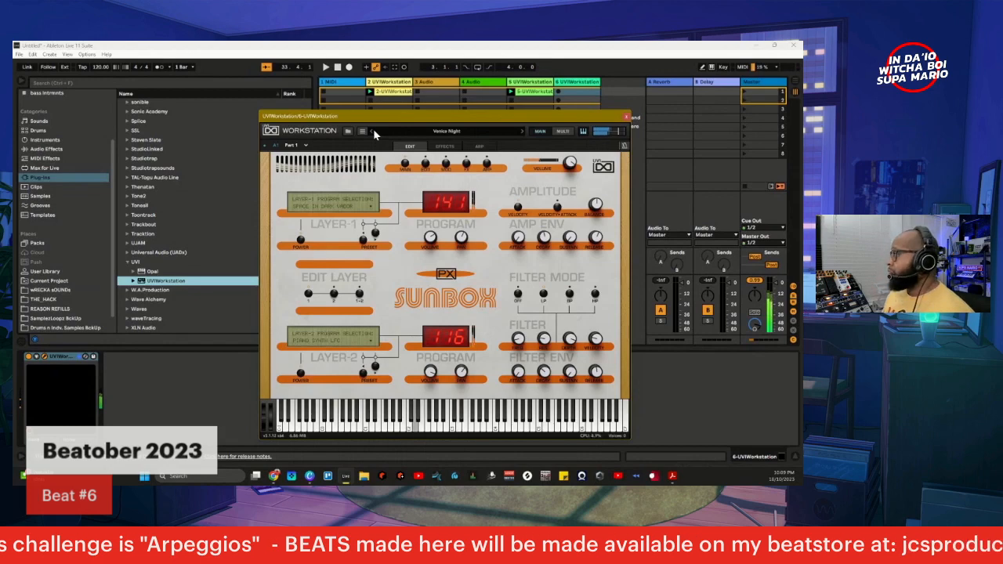
{"action": "left_click", "coordinate": [372, 131]}
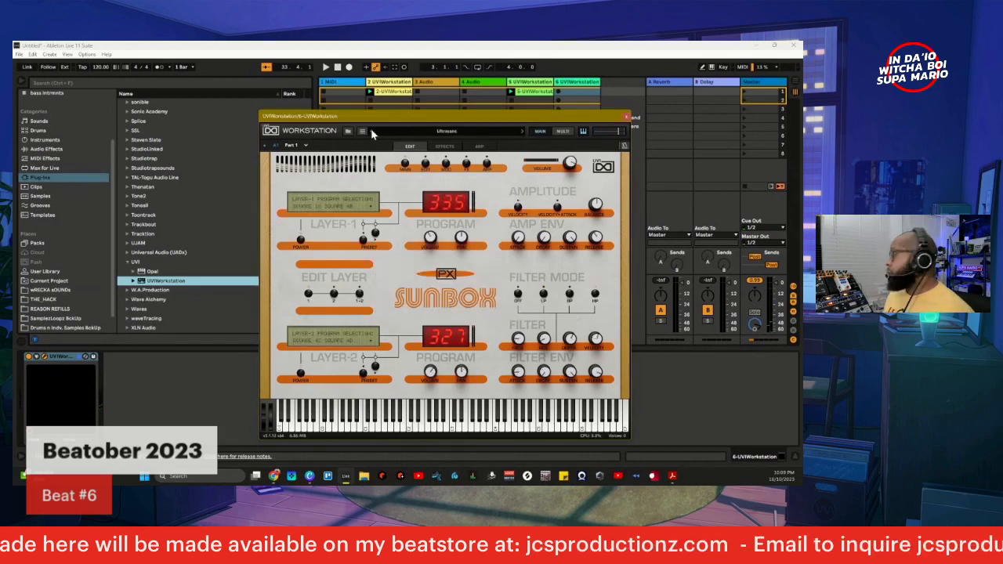
{"action": "left_click", "coordinate": [371, 133]}
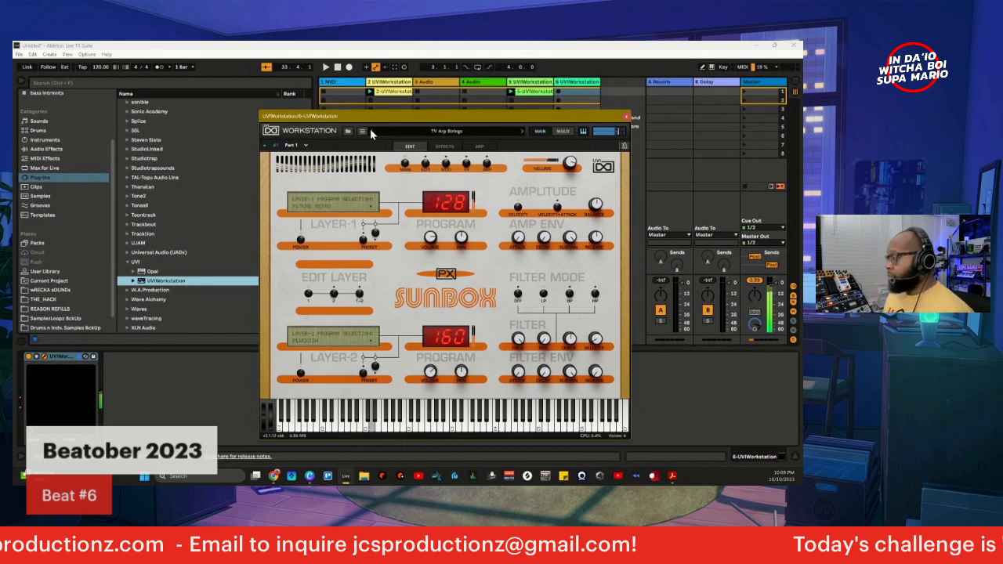
{"action": "left_click", "coordinate": [374, 130]}
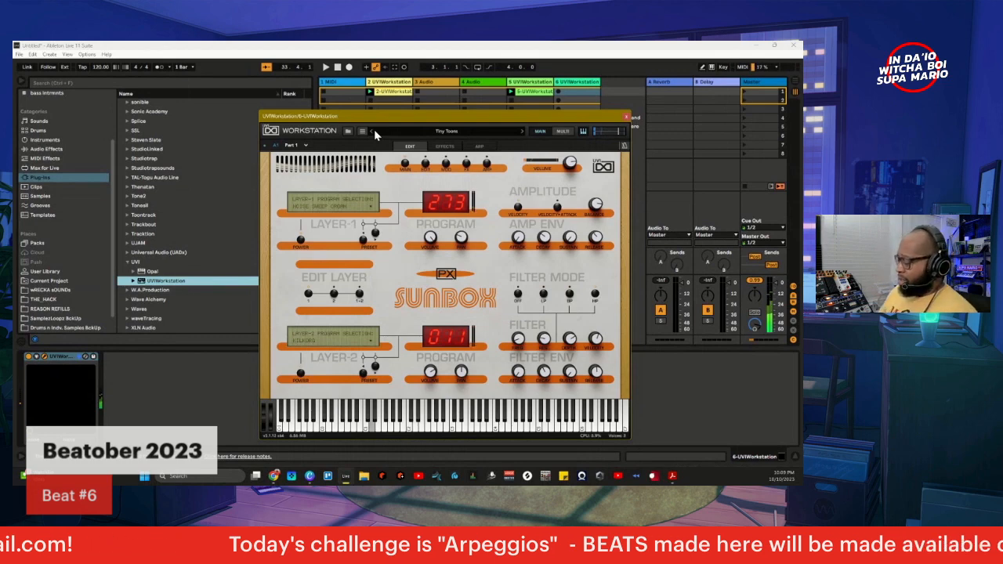
- Play the song while trying the Tiny Toons preset over it, stop playback, and switch to another window
{"action": "key", "text": "space"}
{"action": "key", "text": "space"}
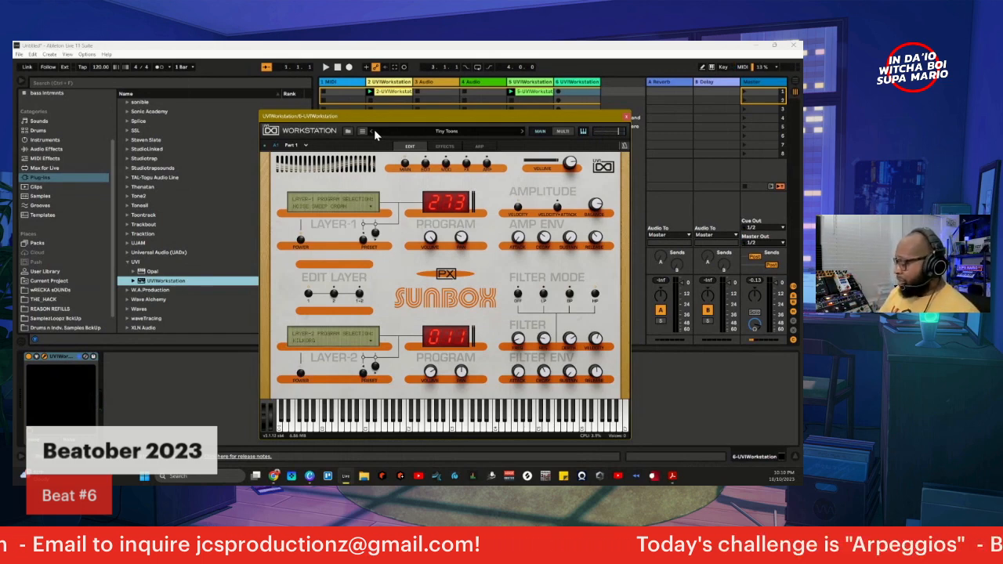
{"action": "key", "text": "space"}
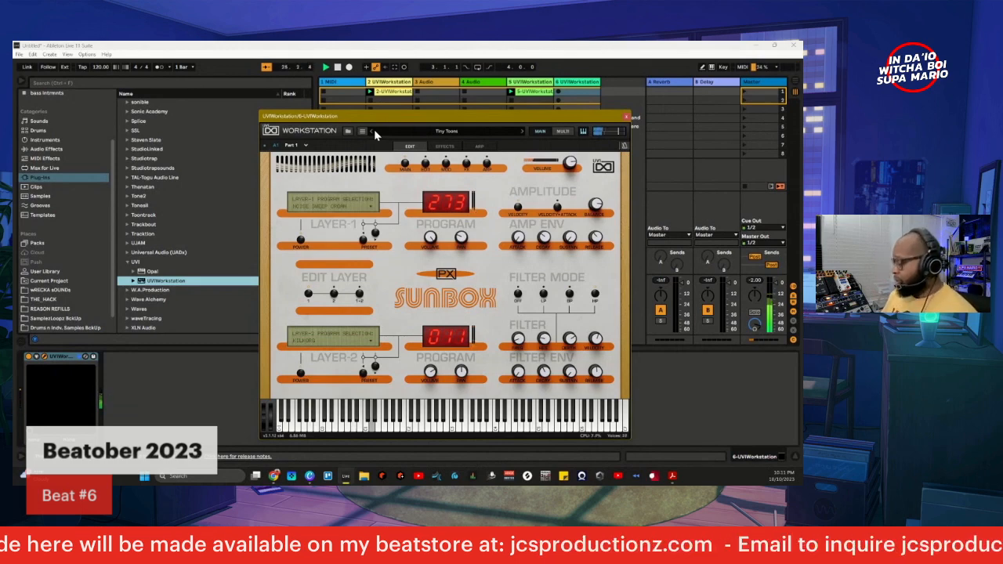
{"action": "key", "text": "space"}
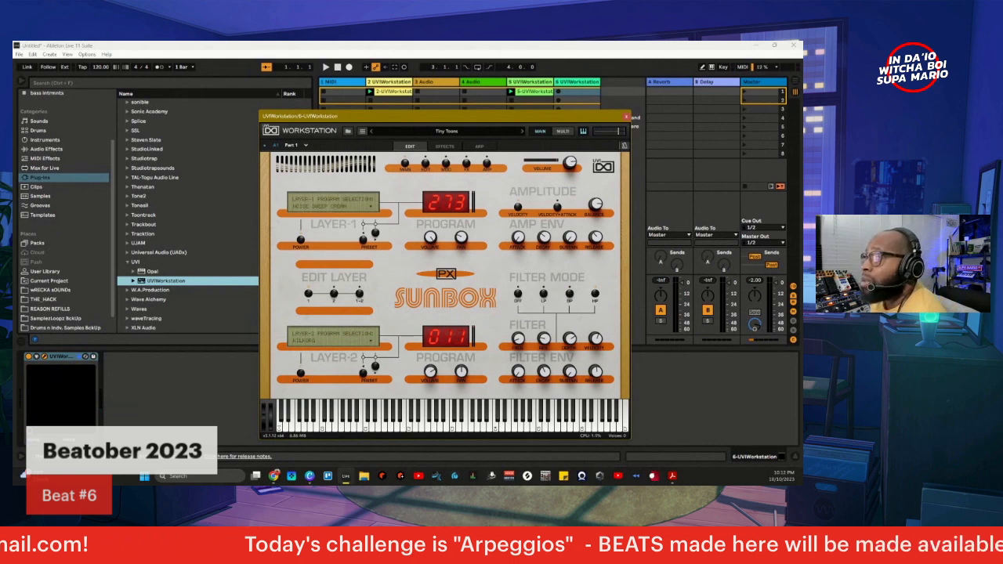
{"action": "key", "text": "alt+Tab"}
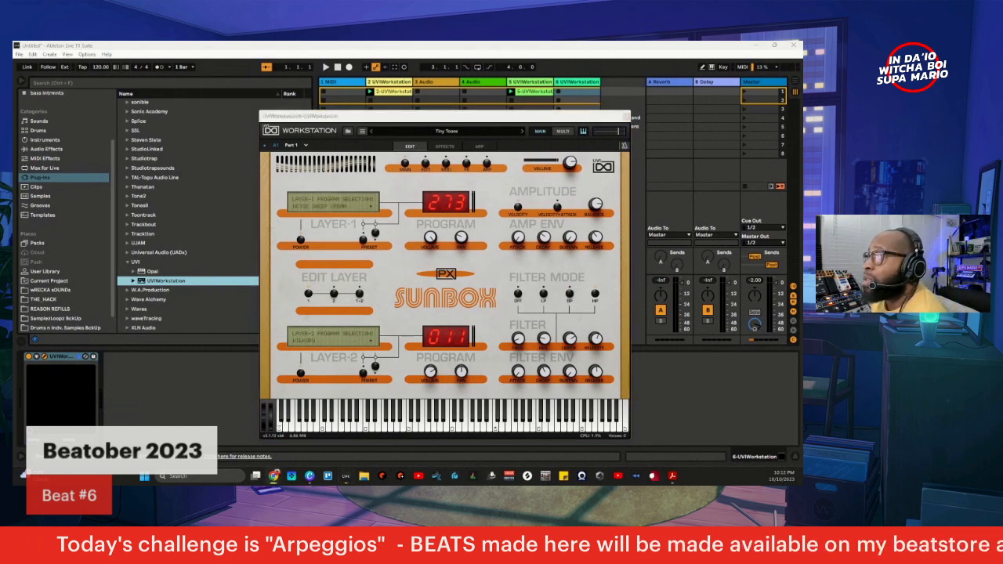
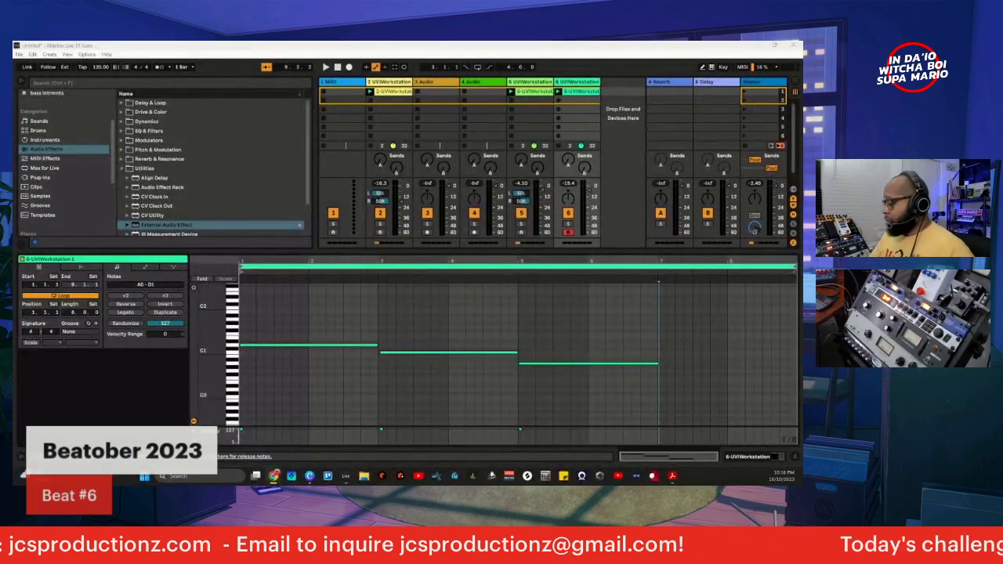
- Overdub short C1 notes in bars 7 and 8 of track 6's clip and quantize all its notes to 1/16 + 1/16T at 63%
{"action": "key", "text": "space"}
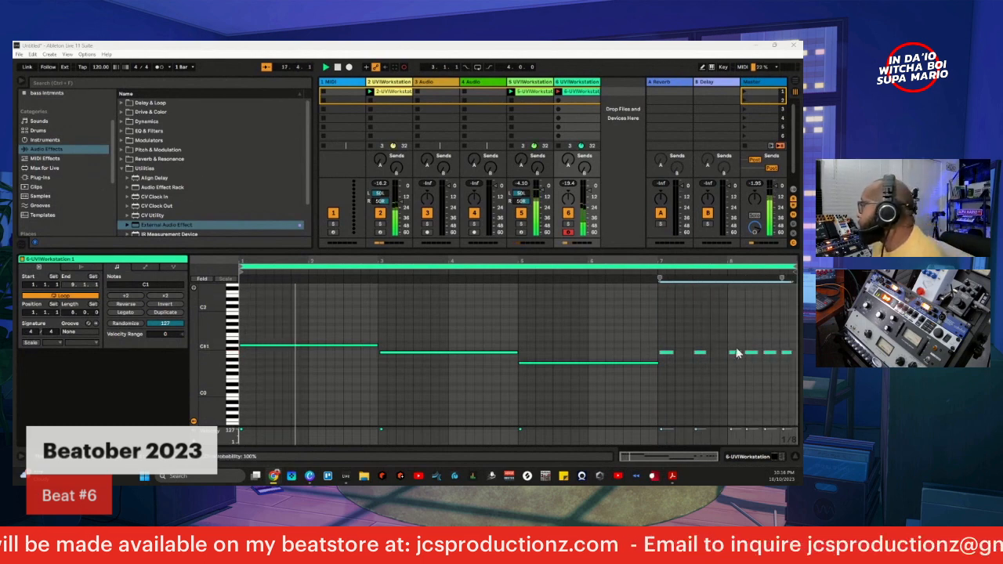
{"action": "left_click_drag", "start_coordinate": [794, 369], "coordinate": [237, 359]}
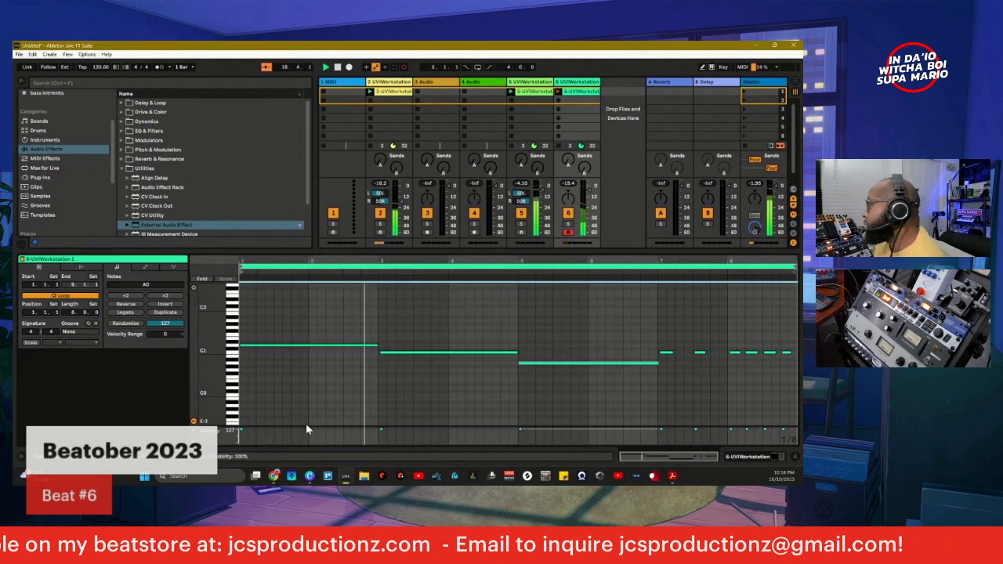
{"action": "left_click_drag", "start_coordinate": [248, 392], "coordinate": [796, 285]}
{"action": "right_click", "coordinate": [714, 345]}
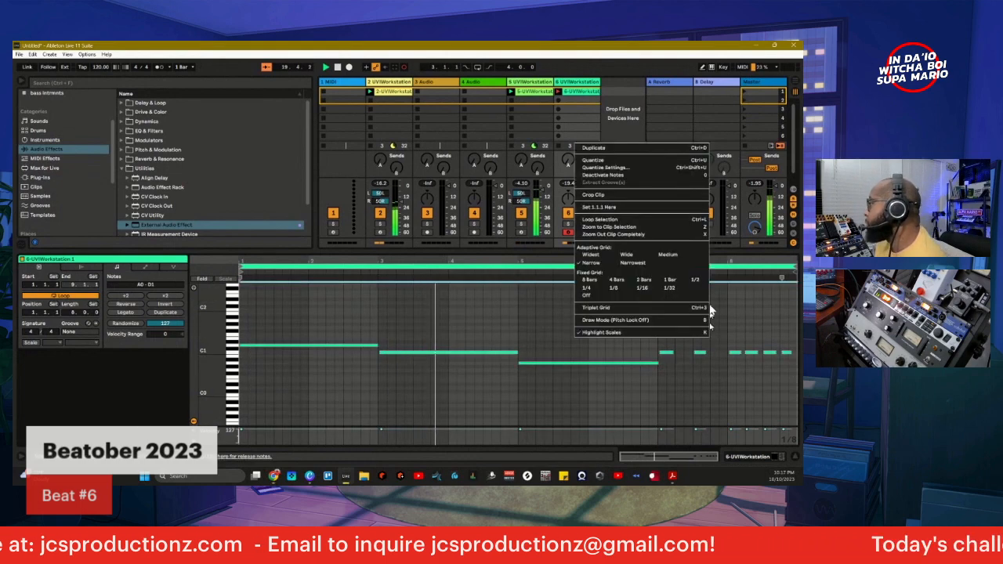
{"action": "left_click", "coordinate": [641, 168]}
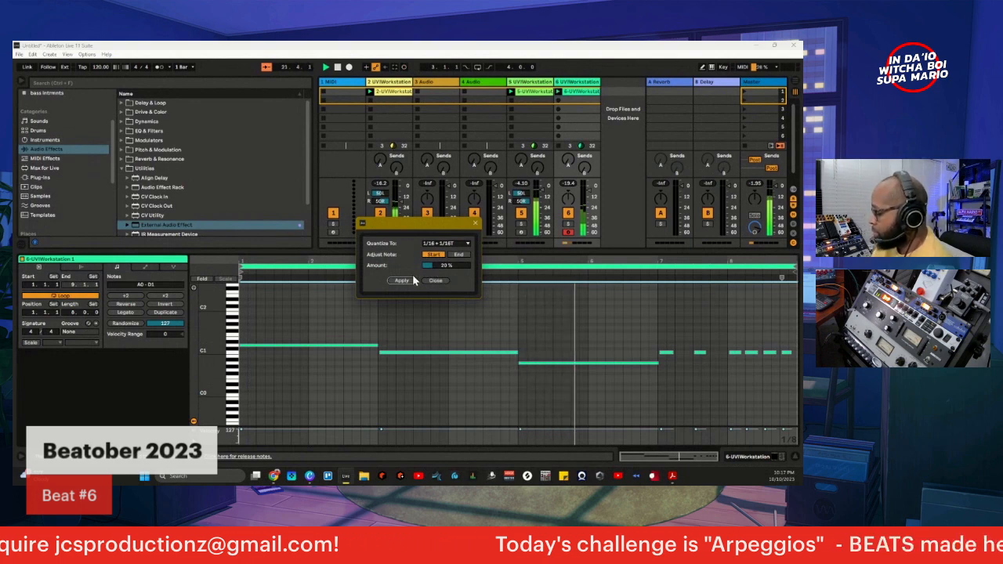
{"action": "left_click_drag", "start_coordinate": [452, 265], "coordinate": [456, 264]}
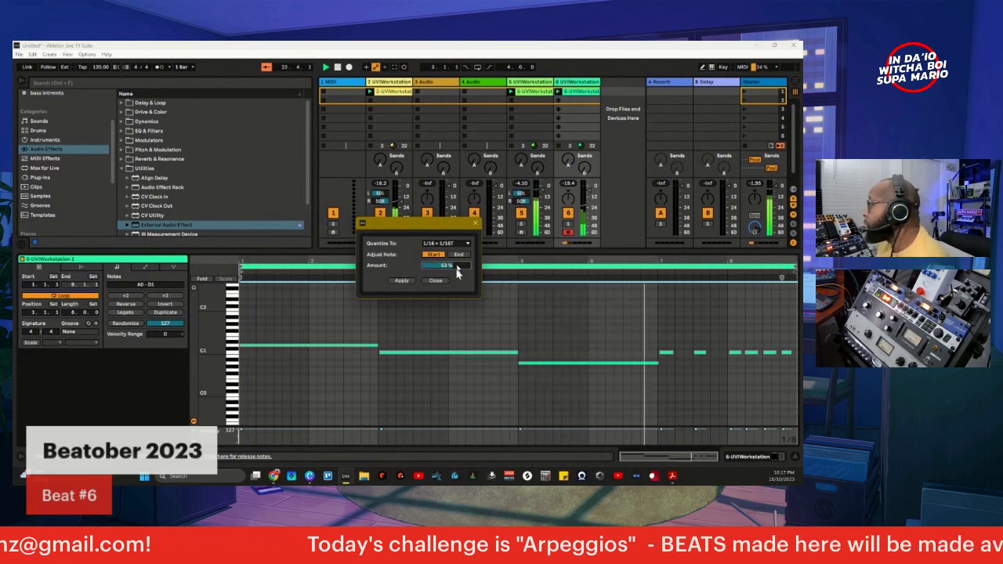
{"action": "left_click", "coordinate": [402, 280]}
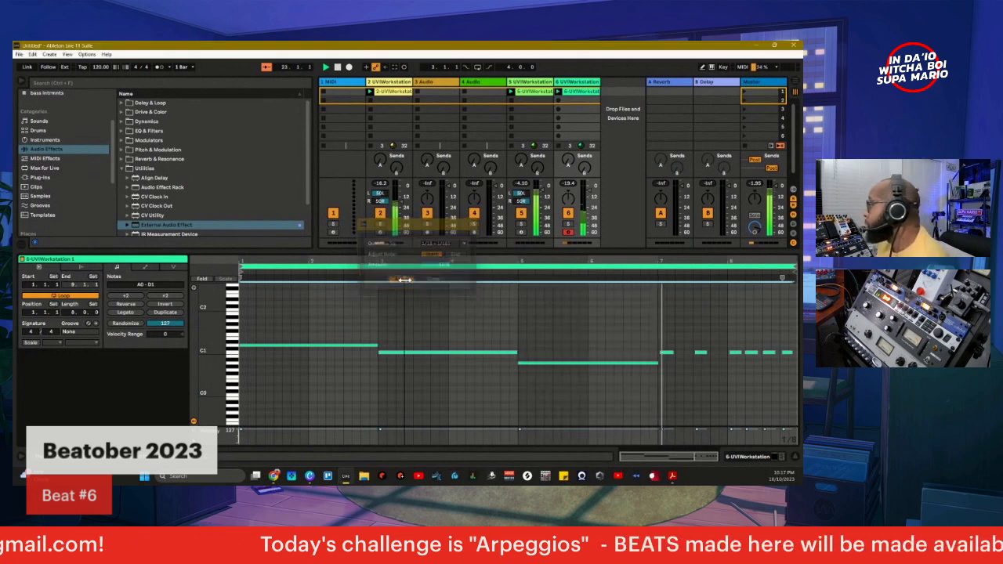
- Nudge the first three short C1 notes in bars 7 and 8 of track 6's clip slightly earlier
{"action": "left_click", "coordinate": [703, 381]}
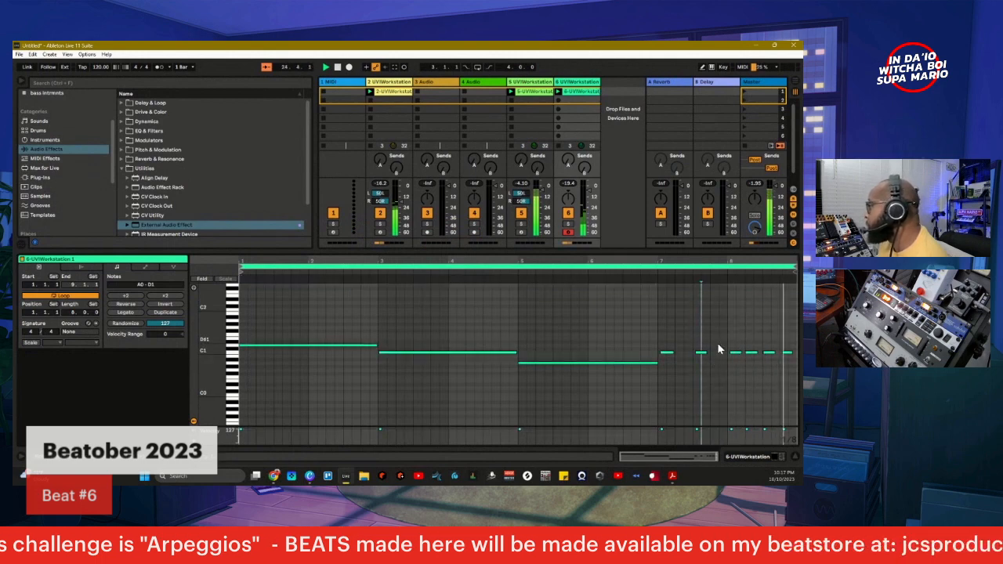
{"action": "left_click", "coordinate": [674, 345]}
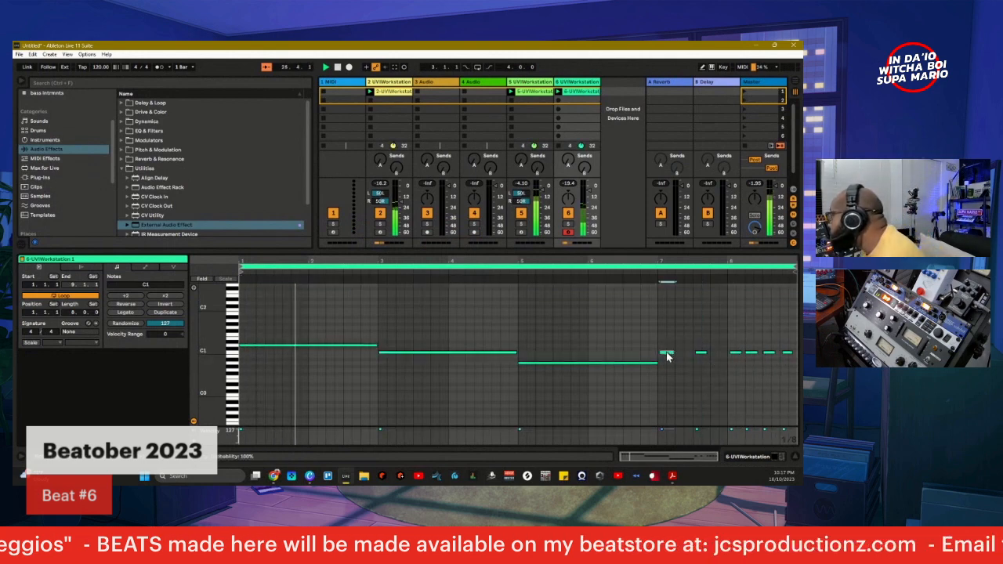
{"action": "left_click", "coordinate": [698, 353]}
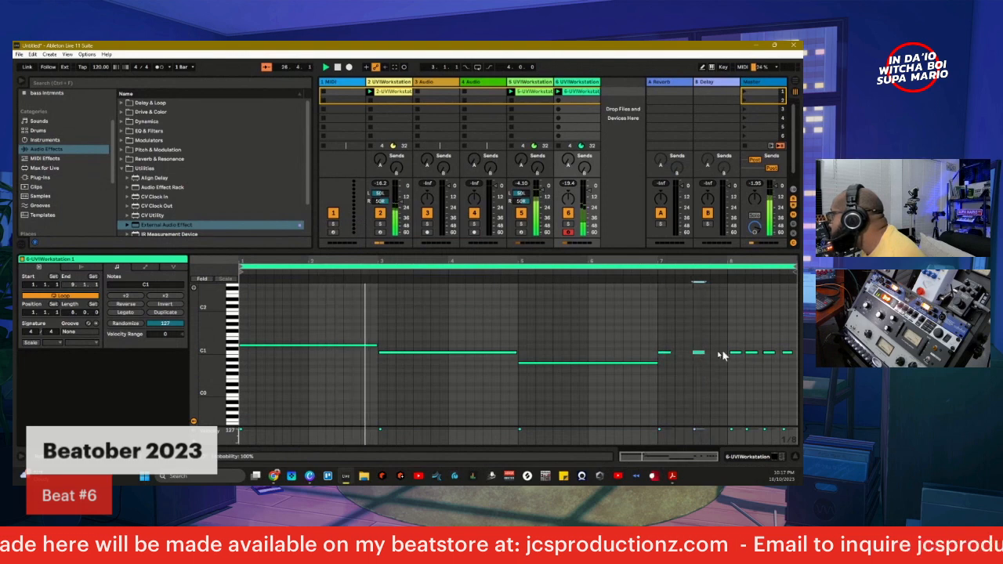
{"action": "left_click", "coordinate": [733, 353]}
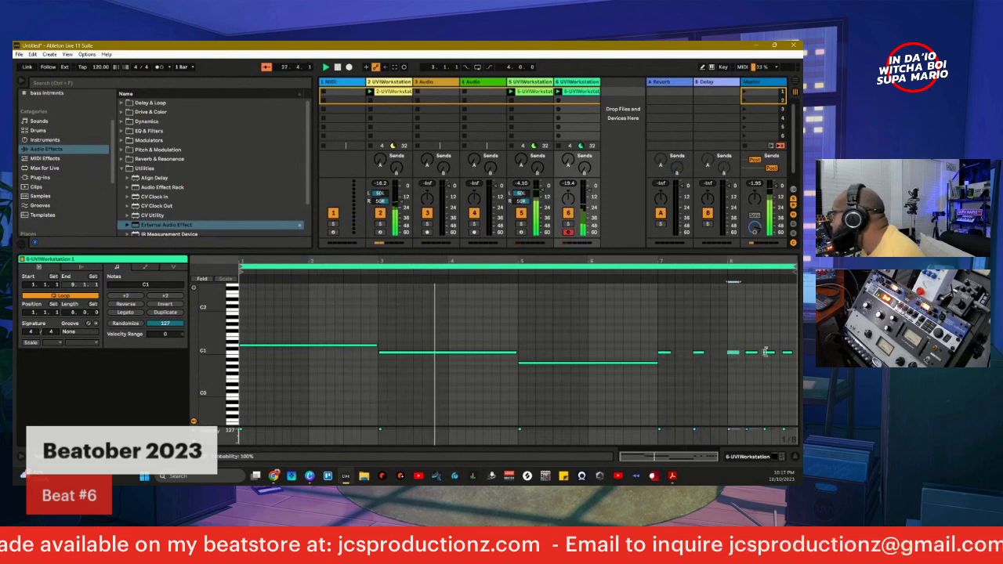
{"action": "left_click", "coordinate": [786, 354]}
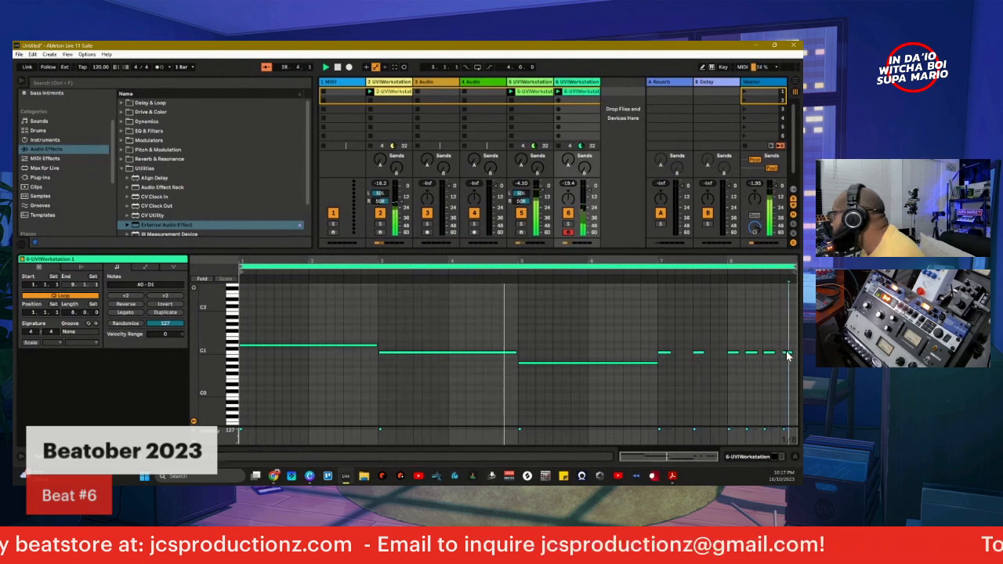
{"action": "left_click", "coordinate": [768, 353]}
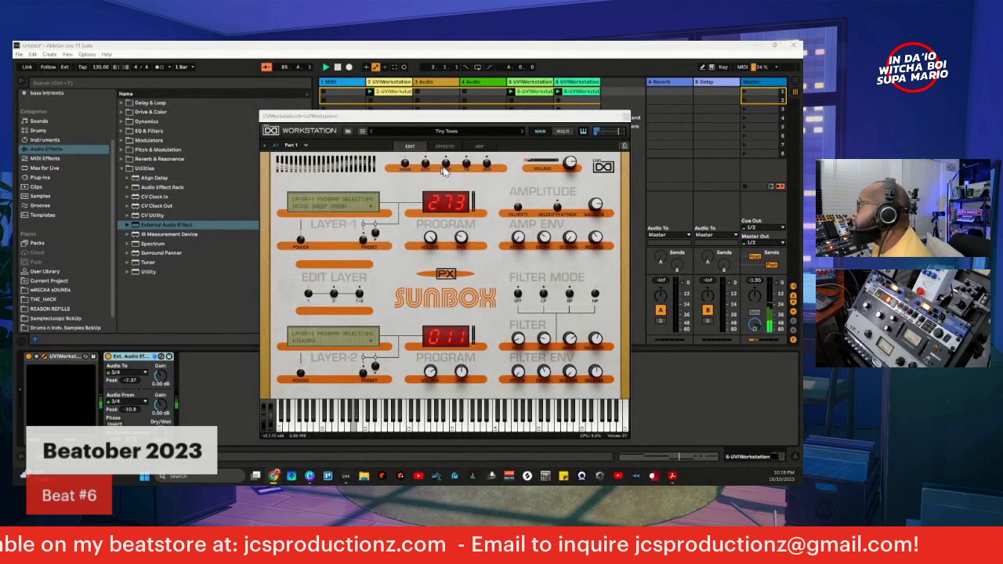
- Examine the Tiny Toons preset's effects page while the song plays, and close track 6's UVIWorkstation window
{"action": "left_click", "coordinate": [465, 166]}
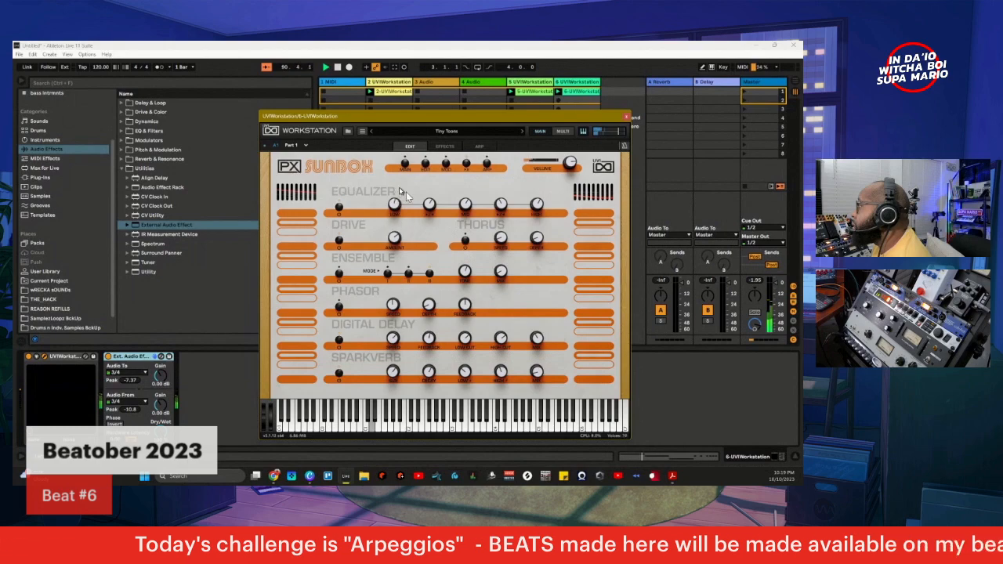
{"action": "left_click_drag", "start_coordinate": [399, 122], "coordinate": [257, 97]}
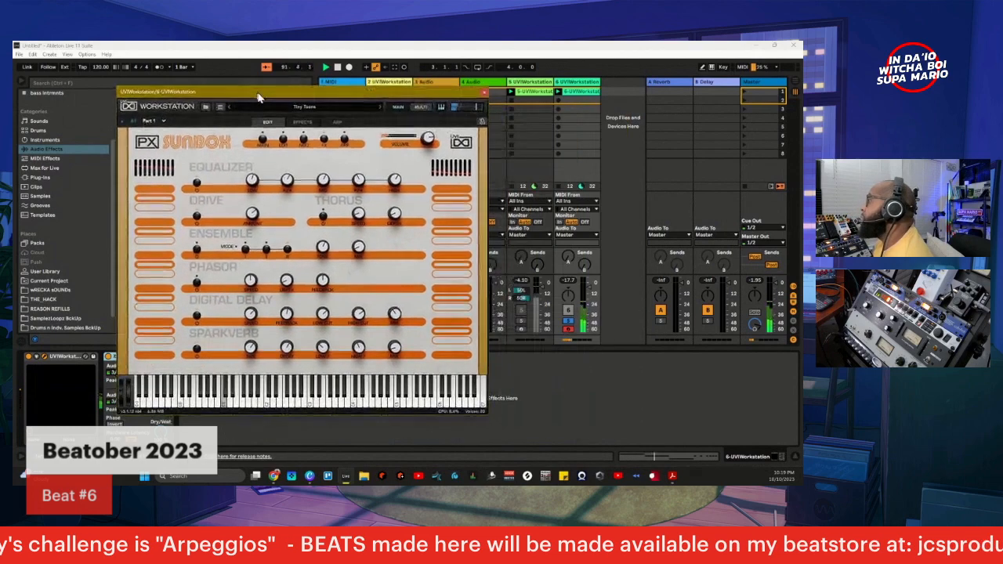
{"action": "left_click", "coordinate": [252, 182]}
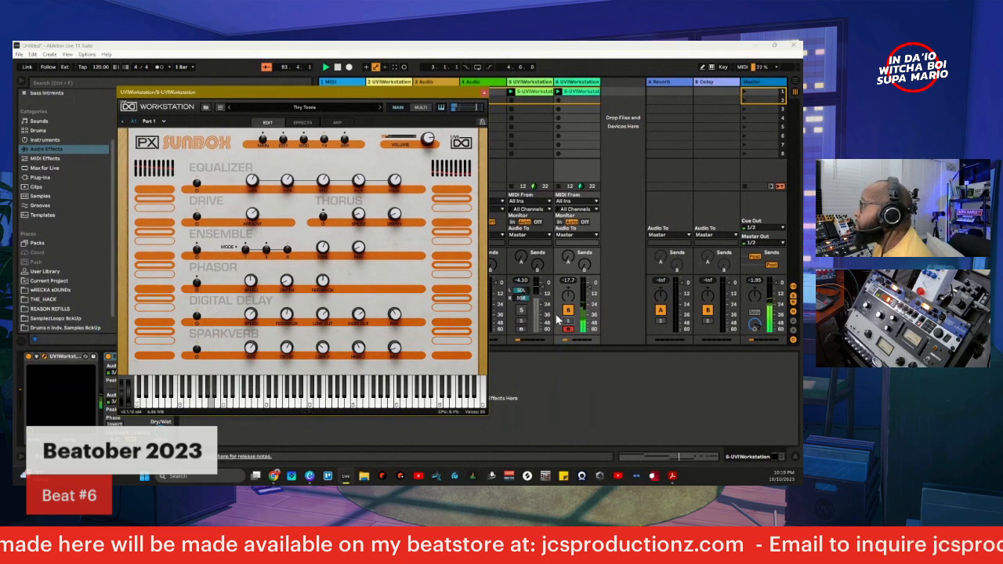
{"action": "left_click_drag", "start_coordinate": [296, 183], "coordinate": [260, 208]}
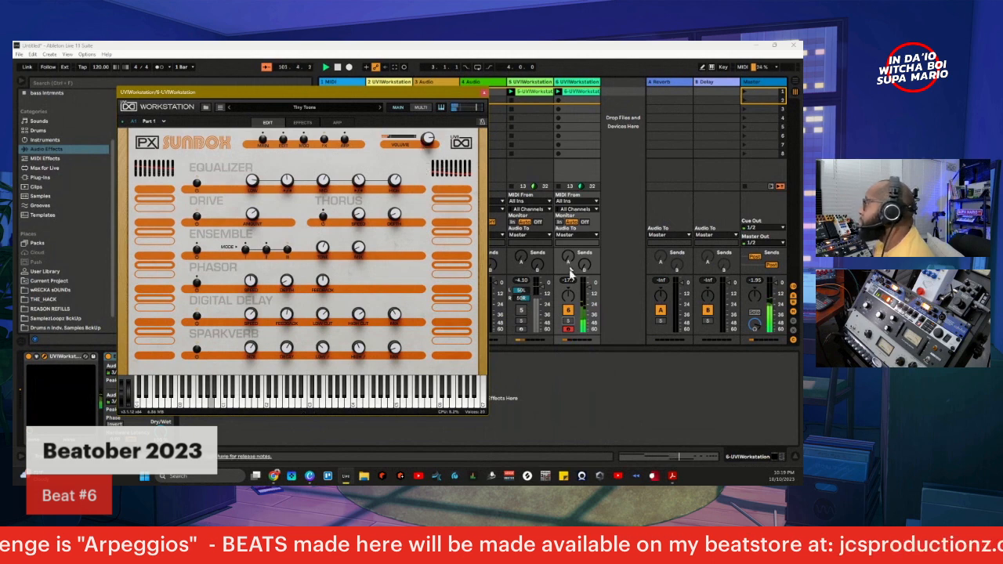
{"action": "left_click", "coordinate": [483, 91]}
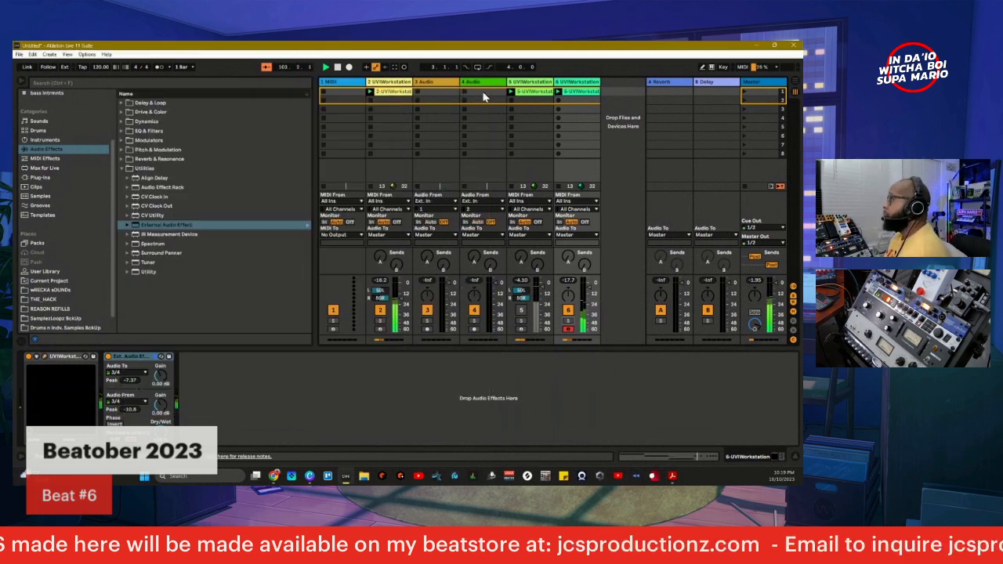
- Compare the playing mix with track 5 muted and unmuted, and with track 6's External Audio Effect bypassed and active
{"action": "left_click", "coordinate": [521, 310]}
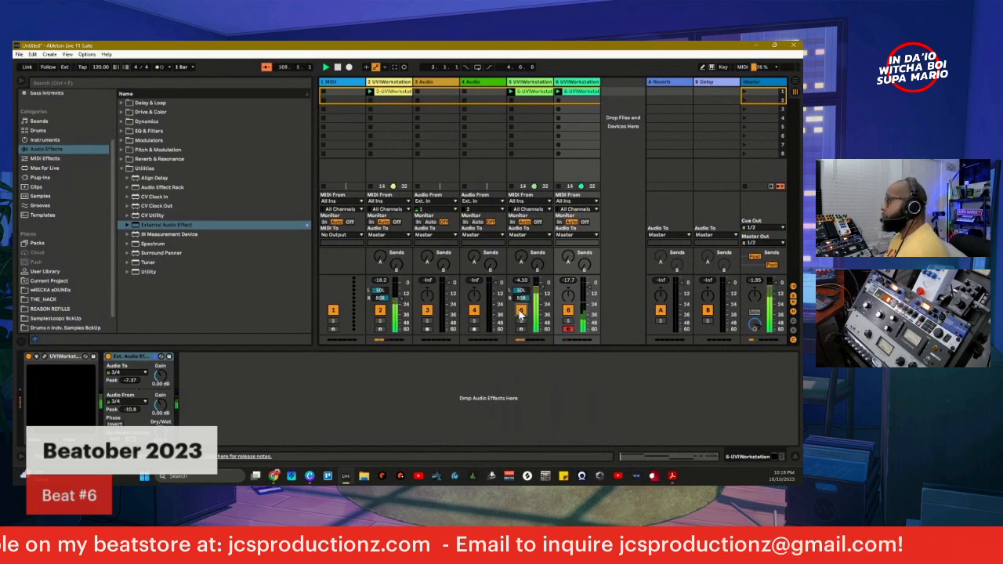
{"action": "left_click", "coordinate": [522, 311]}
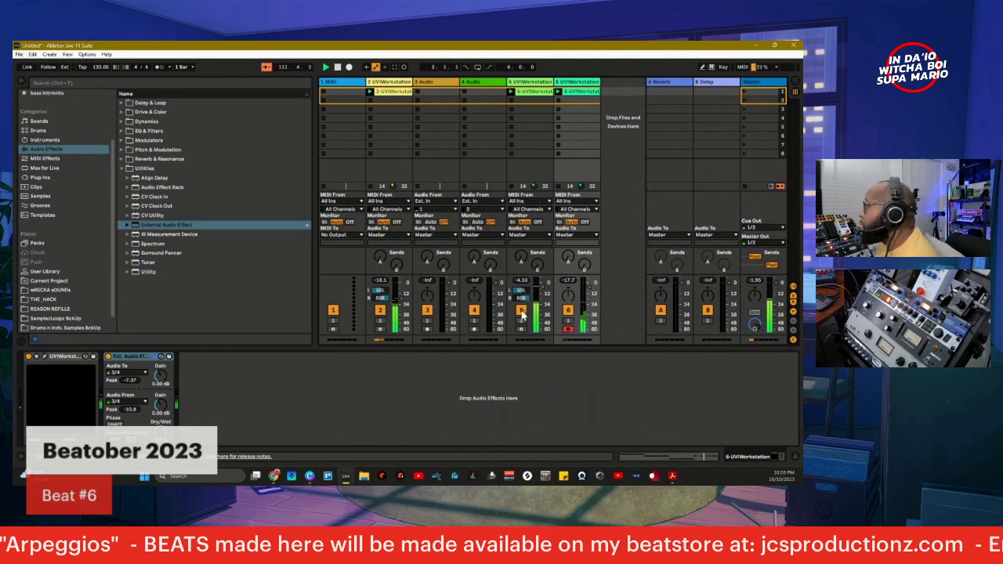
{"action": "left_click", "coordinate": [109, 359]}
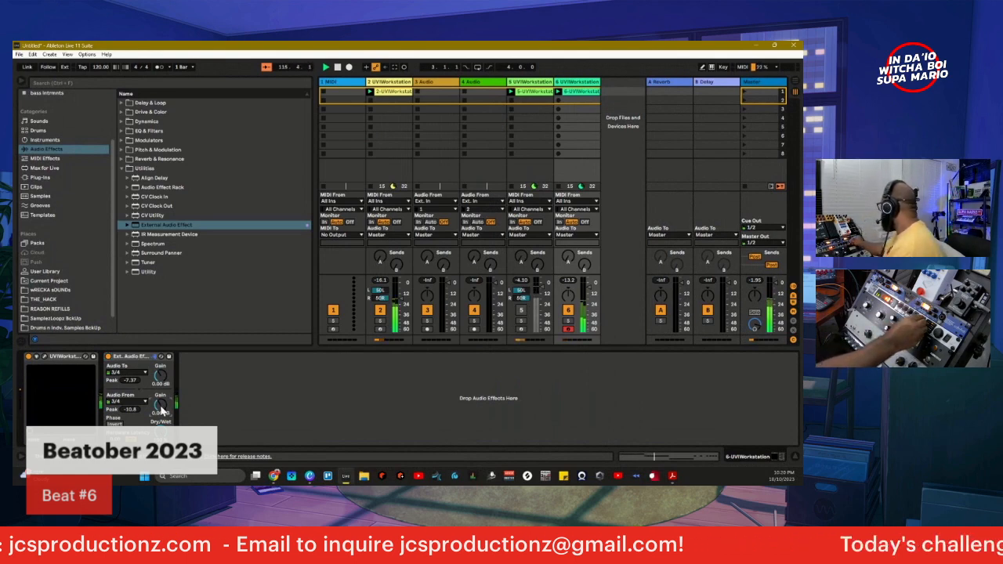
{"action": "left_click", "coordinate": [108, 357]}
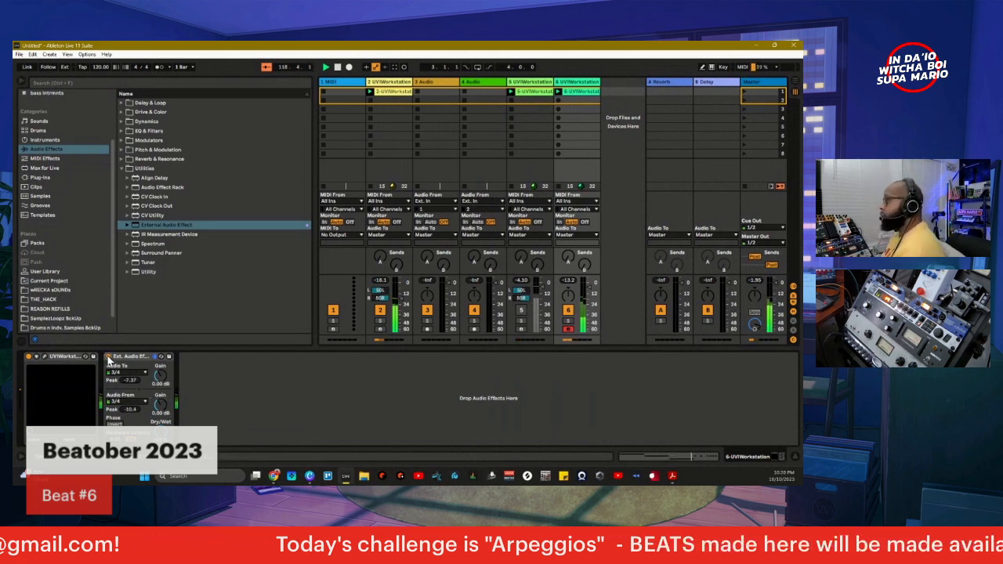
- Switch track 6 to split stereo panning and solo tracks 2 and 6 together to balance their stereo placement, ending with the solos off
{"action": "right_click", "coordinate": [560, 294]}
{"action": "left_click", "coordinate": [575, 297]}
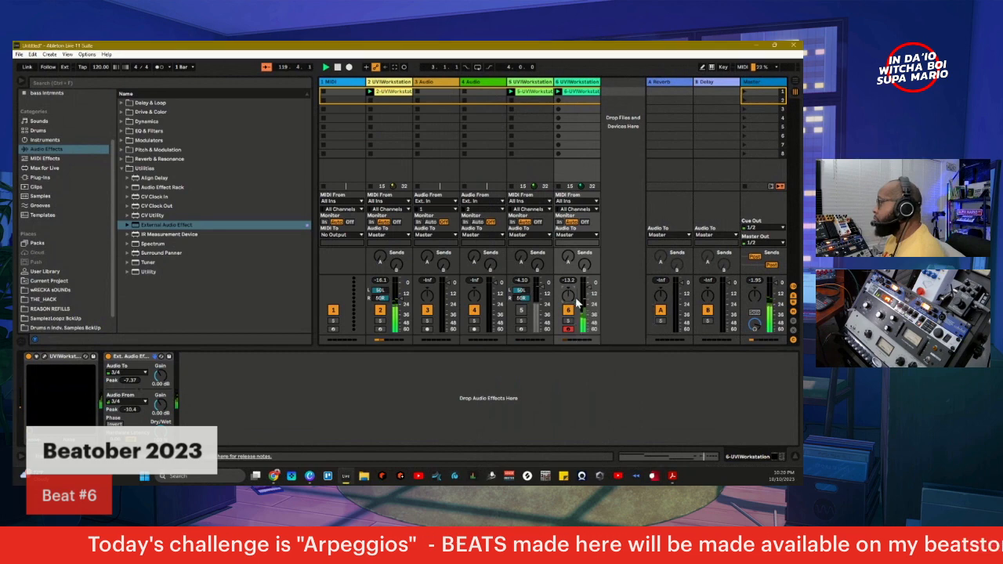
{"action": "left_click", "coordinate": [568, 321]}
{"action": "left_click", "coordinate": [380, 321]}
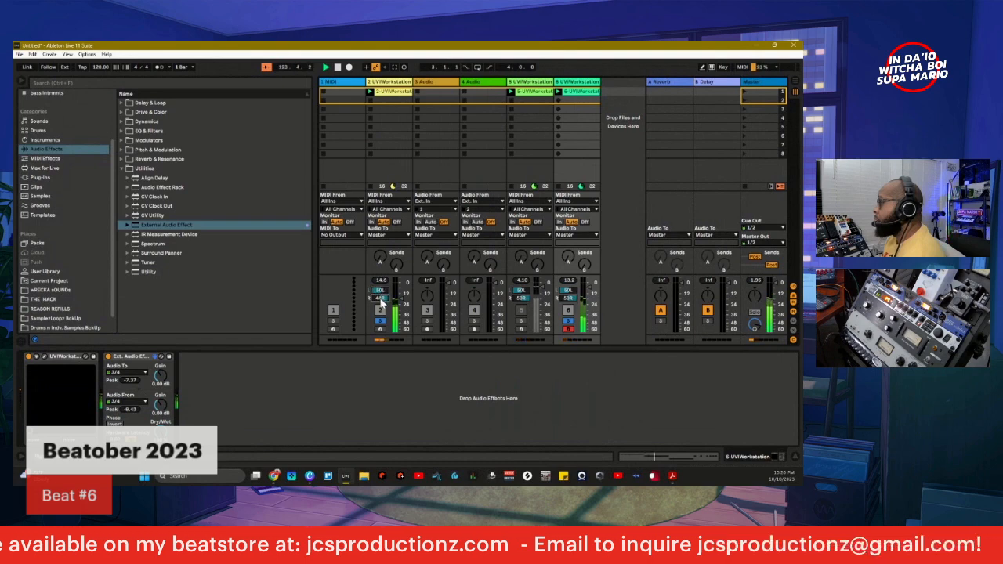
{"action": "left_click", "coordinate": [569, 322]}
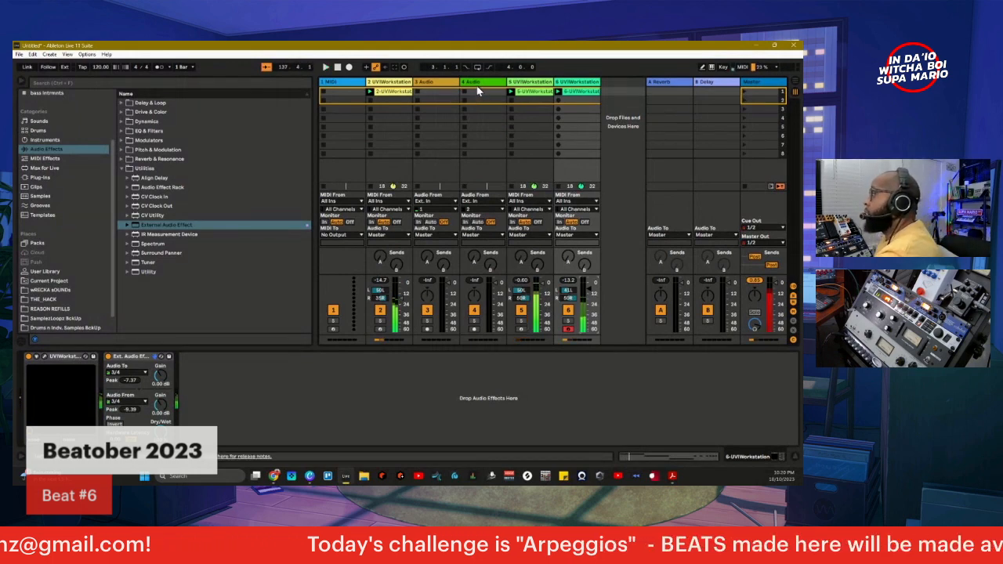
- Load the UVIWorkstation plug-in onto the empty MIDI track 1
{"action": "left_click", "coordinate": [337, 81]}
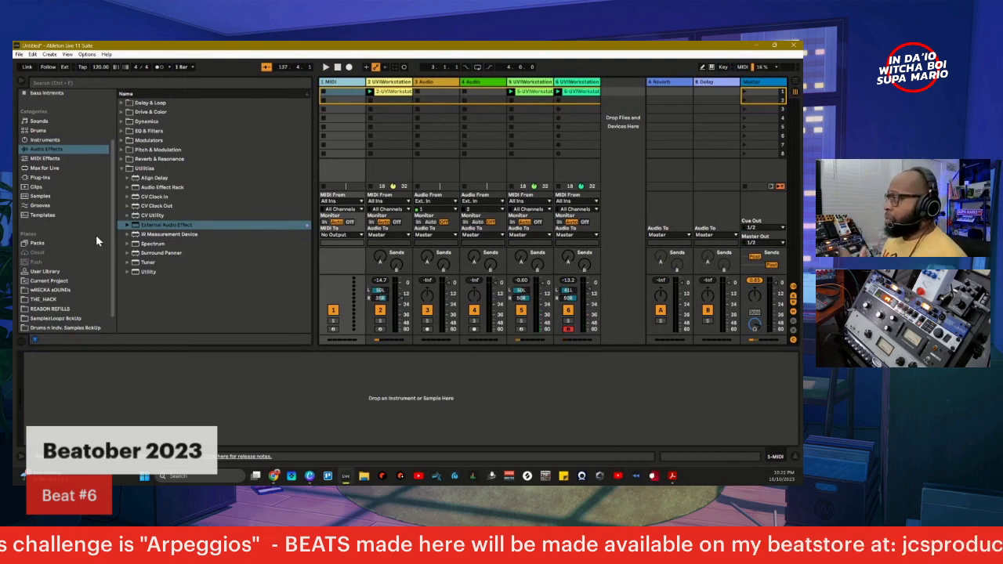
{"action": "scroll", "coordinate": [68, 275], "scroll_direction": "down", "scroll_amount": 1}
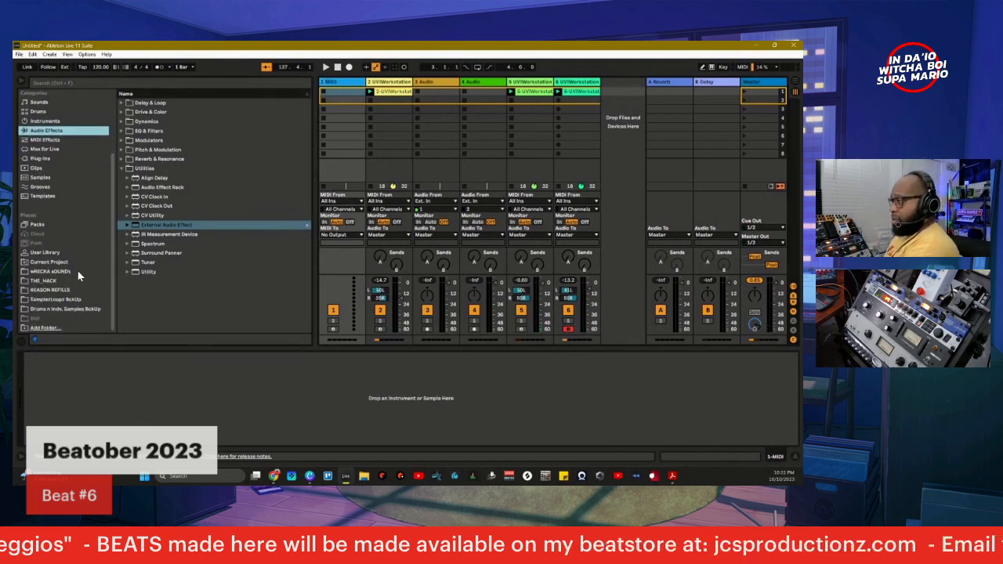
{"action": "scroll", "coordinate": [70, 263], "scroll_direction": "up", "scroll_amount": 4}
{"action": "left_click", "coordinate": [39, 244]}
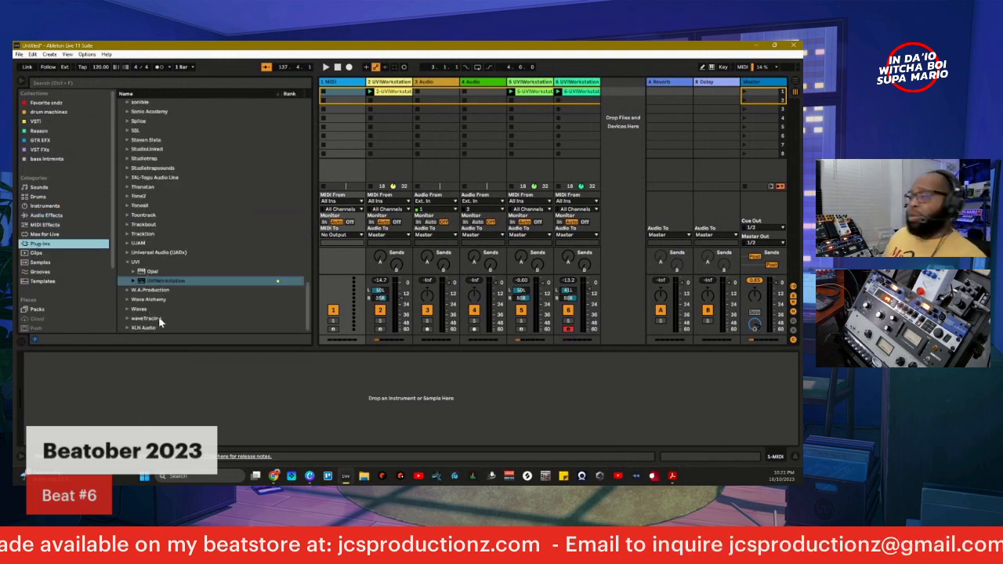
{"action": "left_click", "coordinate": [146, 281]}
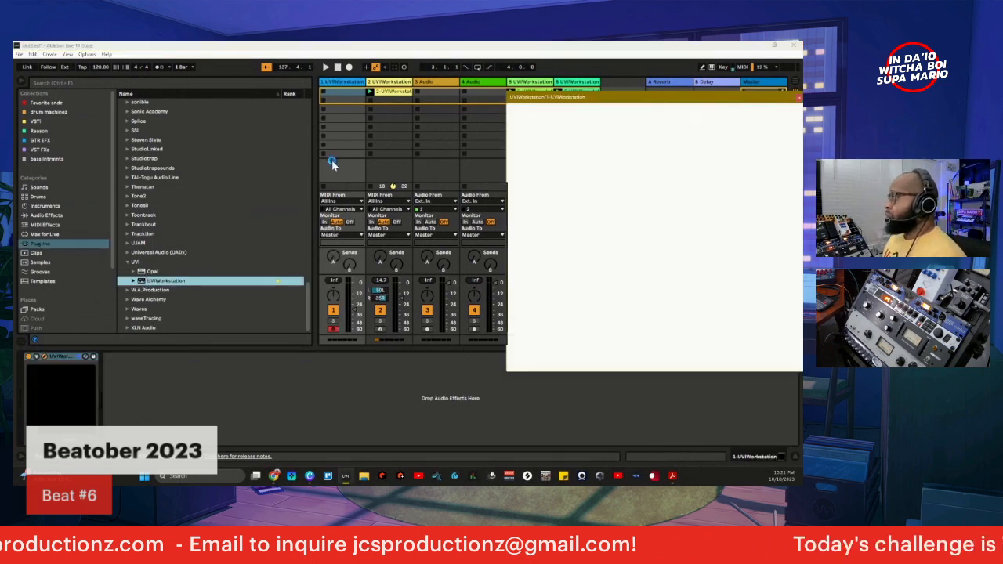
- Browse Synth Anthology 4's Arpeggiated and Bass categories in track 1's UVIWorkstation and load the Andromeda bass preset
{"action": "left_click_drag", "start_coordinate": [598, 99], "coordinate": [443, 131]}
{"action": "left_click", "coordinate": [437, 145]}
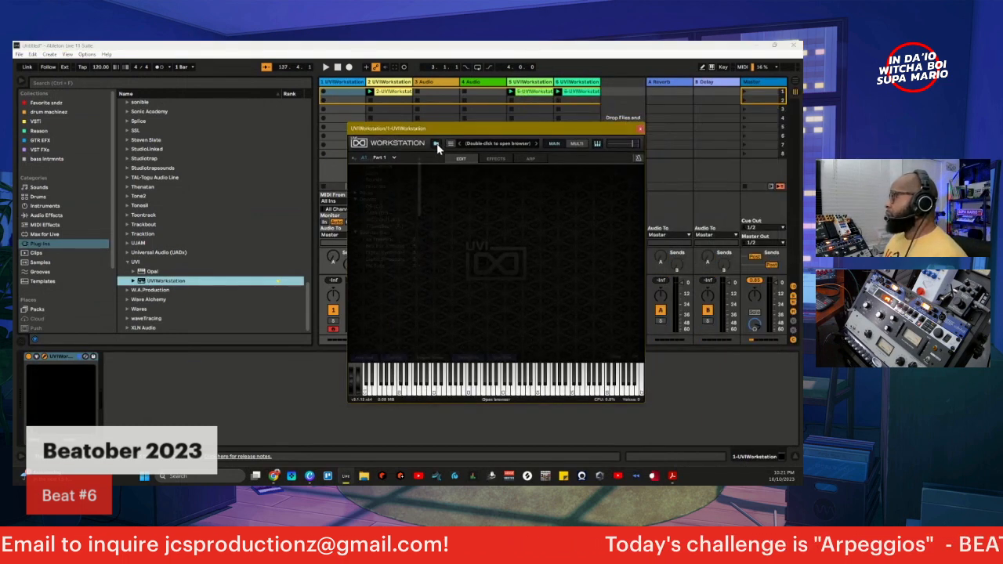
{"action": "scroll", "coordinate": [390, 231], "scroll_direction": "down", "scroll_amount": 5}
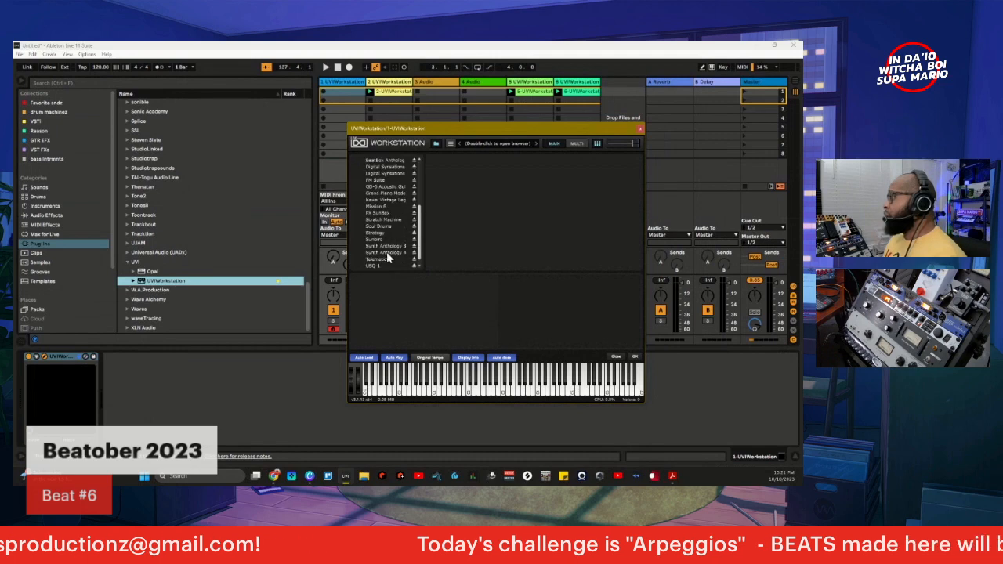
{"action": "left_click", "coordinate": [386, 253]}
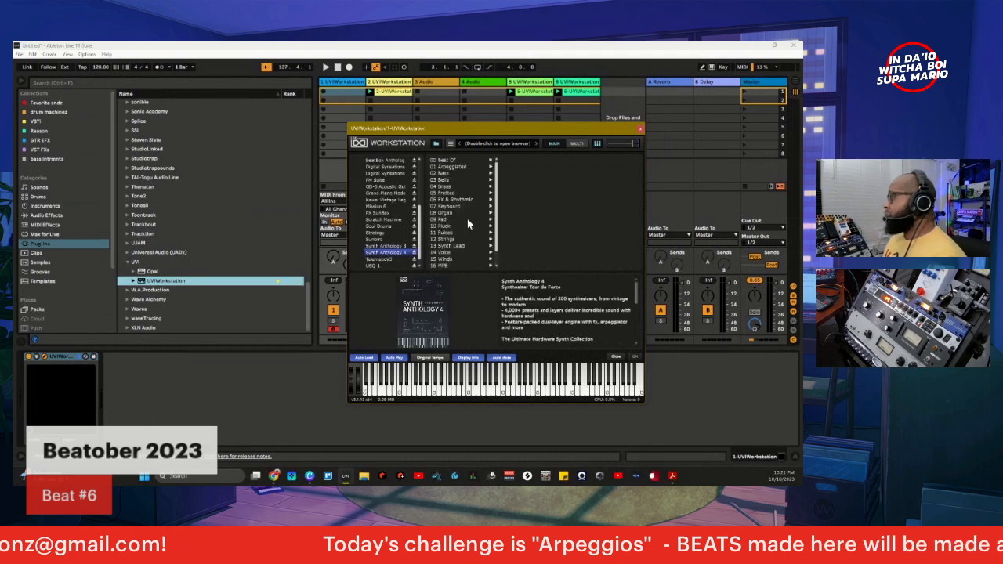
{"action": "left_click", "coordinate": [449, 180]}
{"action": "left_click", "coordinate": [471, 174]}
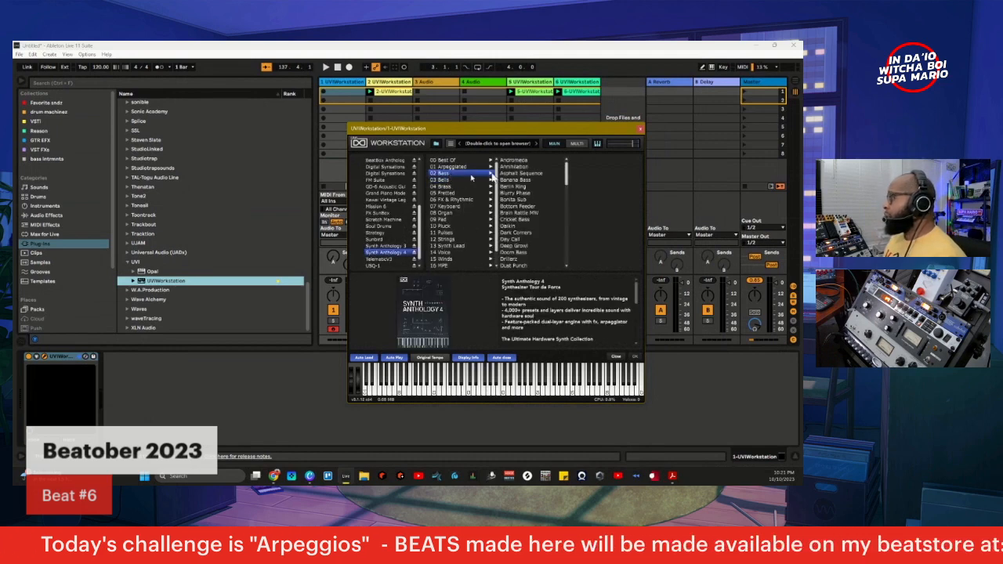
{"action": "left_click", "coordinate": [449, 166]}
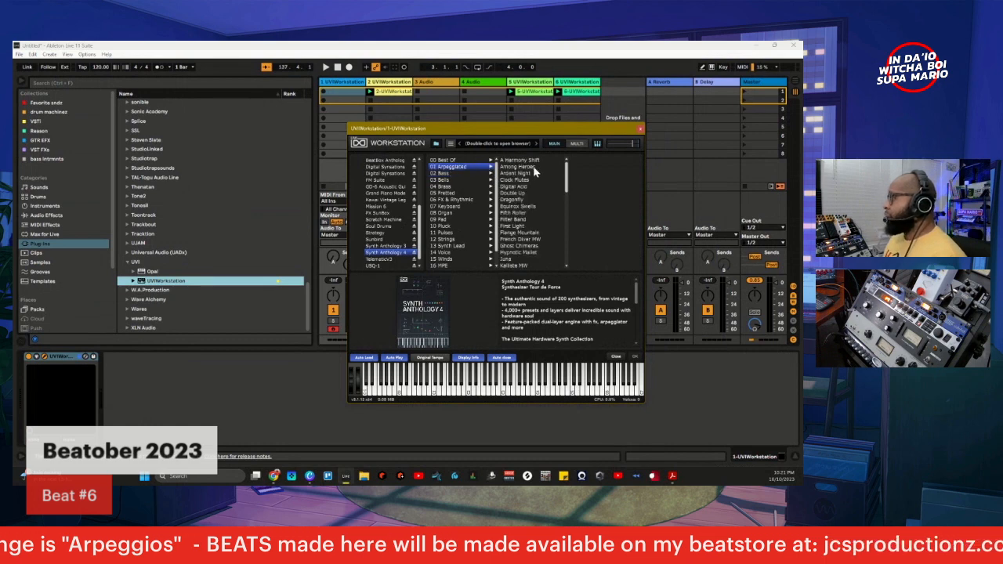
{"action": "scroll", "coordinate": [532, 184], "scroll_direction": "down", "scroll_amount": 8}
{"action": "left_click", "coordinate": [442, 174]}
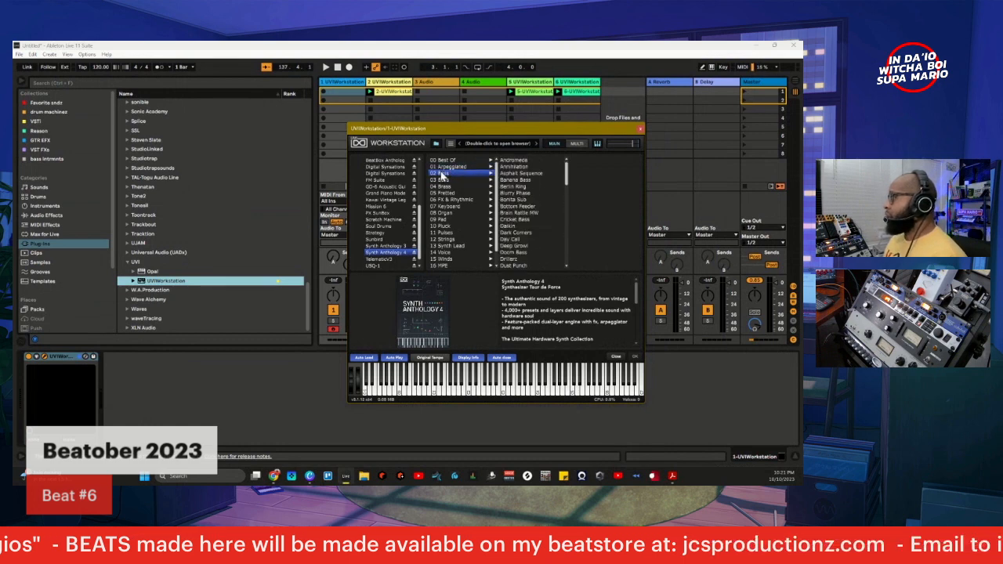
{"action": "left_click", "coordinate": [508, 161]}
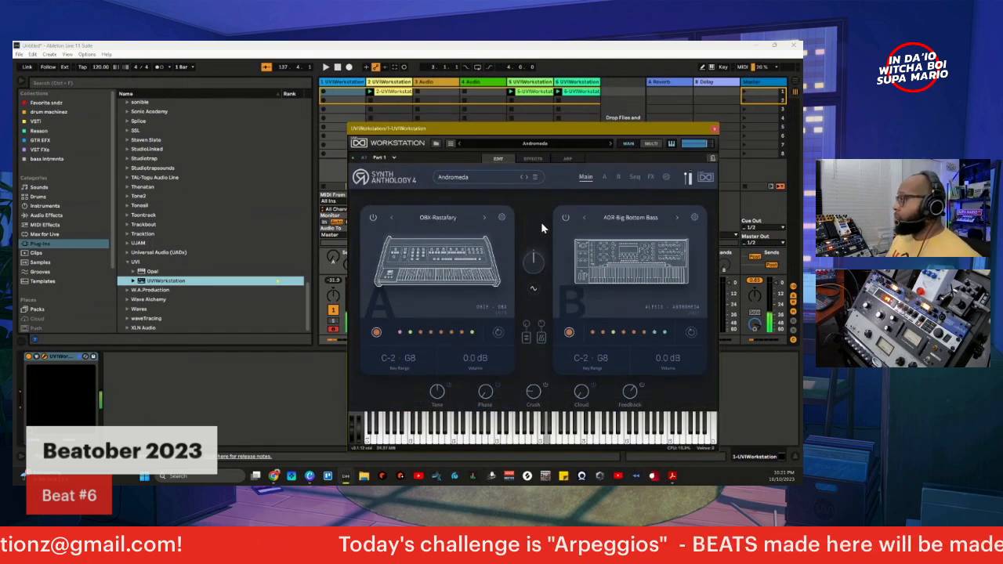
- Step forward through Synth Anthology 4's bass presets on track 1 from Annihilation to Brain Rattle MW, starting loop playback at Asphalt Sequence to audition them in the mix
{"action": "left_click", "coordinate": [526, 178]}
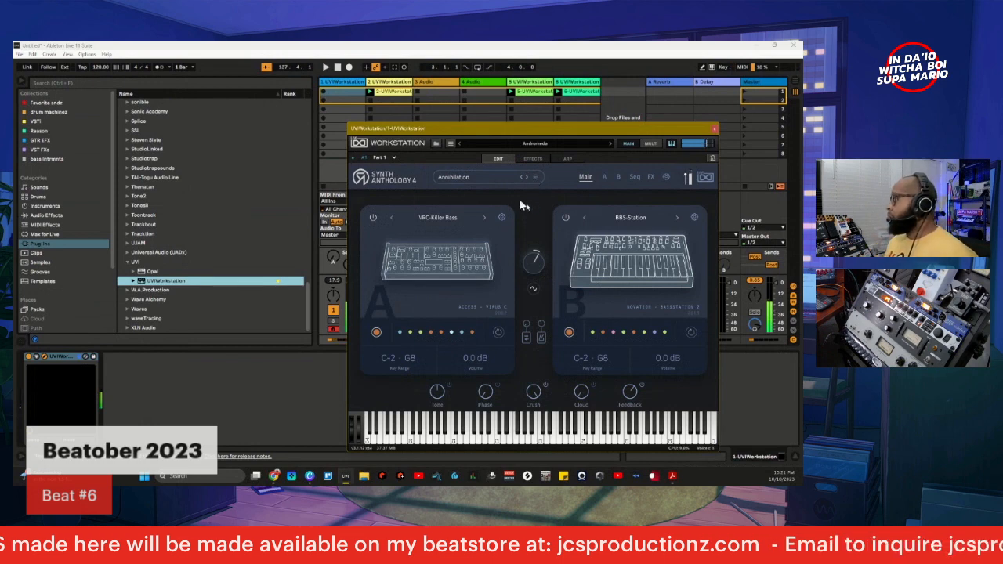
{"action": "left_click", "coordinate": [528, 178]}
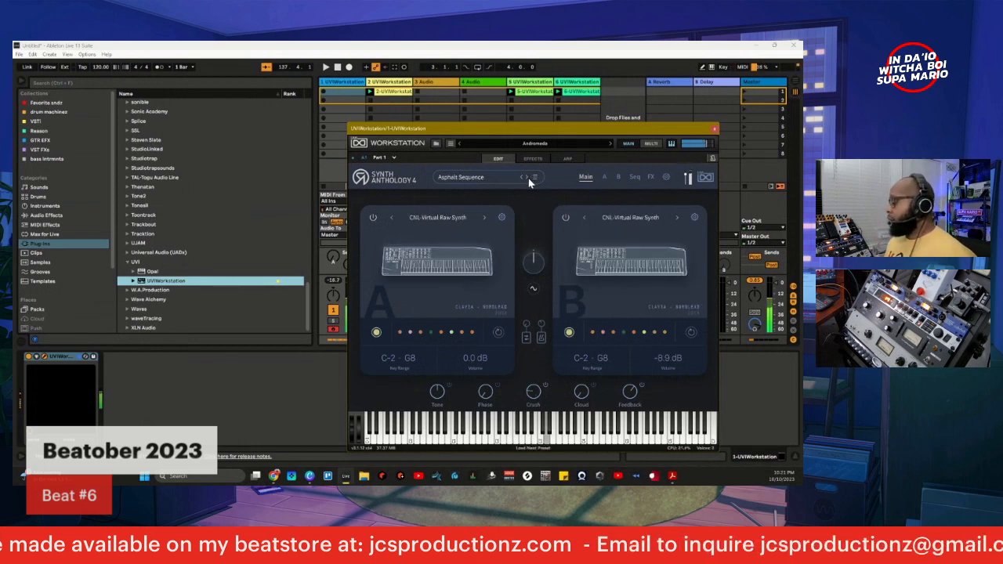
{"action": "key", "text": "space"}
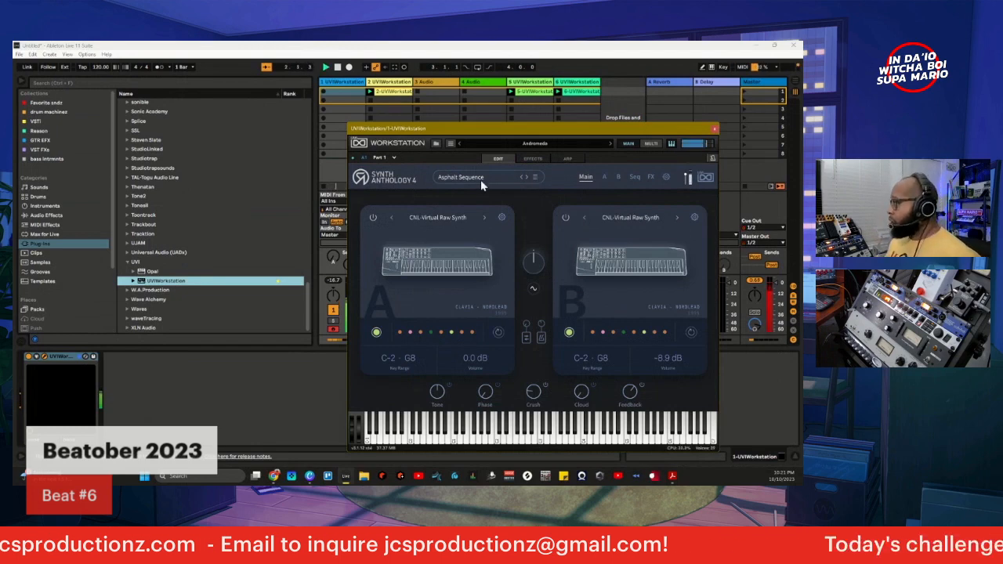
{"action": "left_click", "coordinate": [528, 177]}
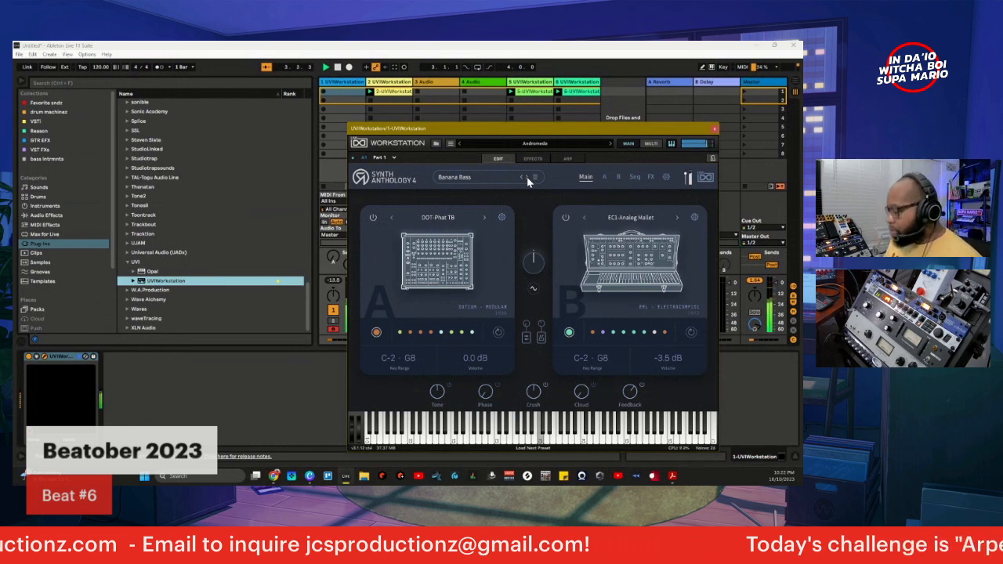
{"action": "left_click", "coordinate": [526, 175]}
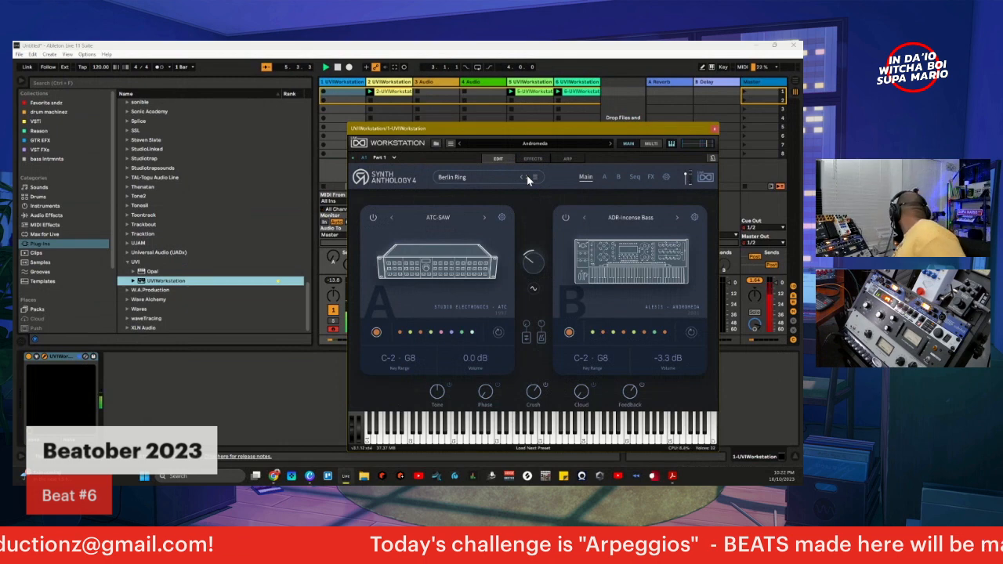
{"action": "left_click", "coordinate": [527, 175]}
{"action": "left_click", "coordinate": [527, 175]}
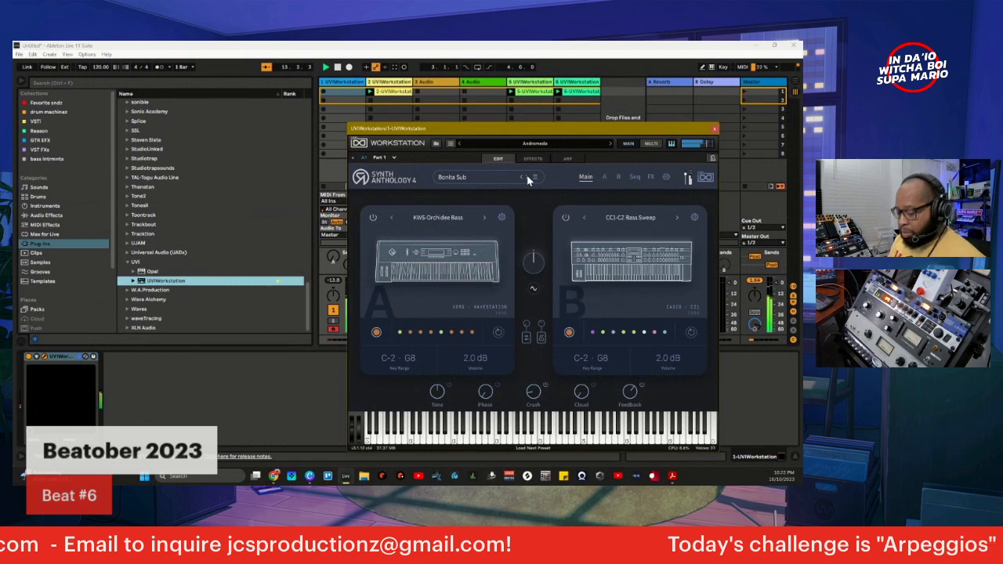
{"action": "left_click", "coordinate": [527, 179]}
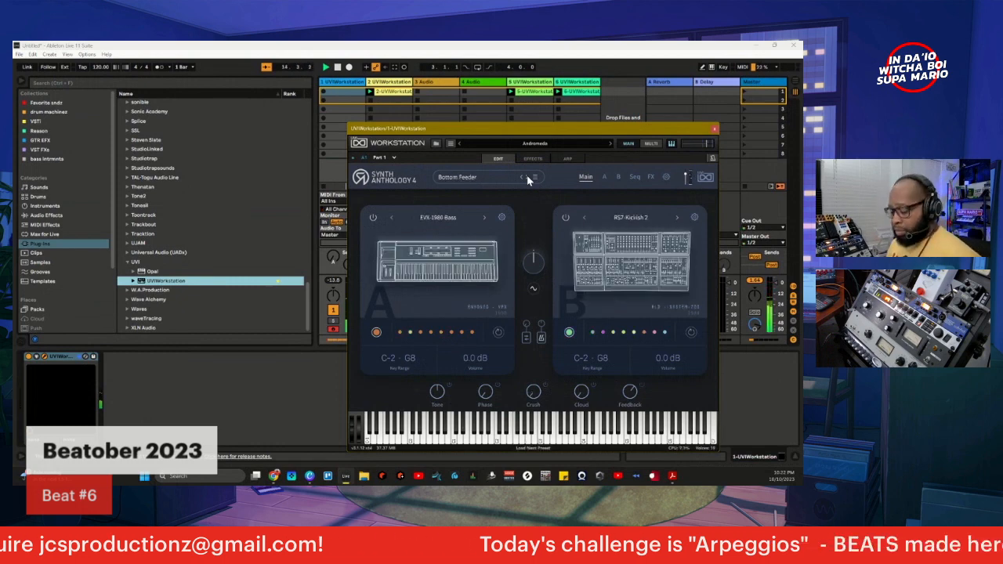
{"action": "left_click", "coordinate": [527, 179]}
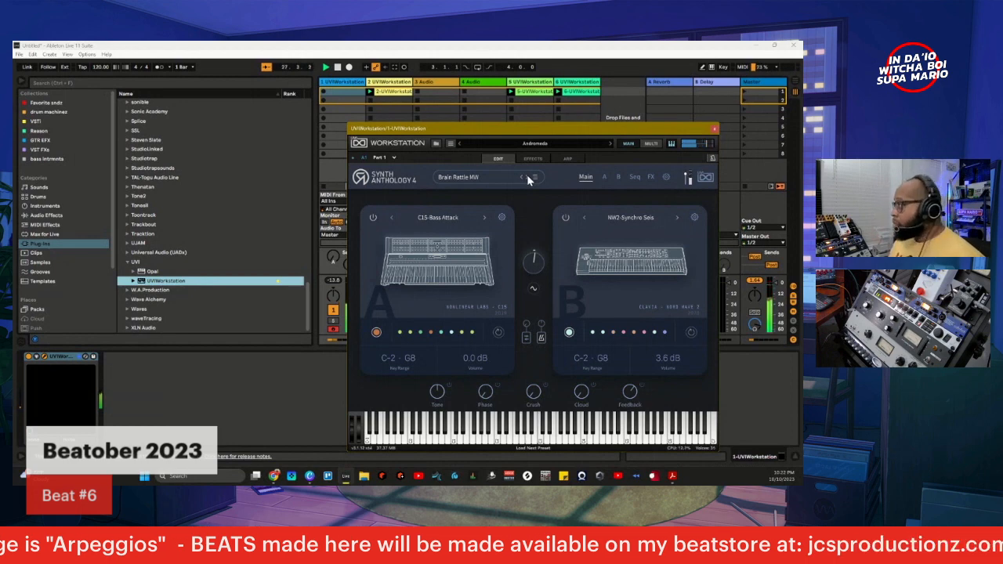
- Audition the Synth Anthology 4 presets in sequence from Brain Rattle MW to East Wave
{"action": "left_click", "coordinate": [528, 178]}
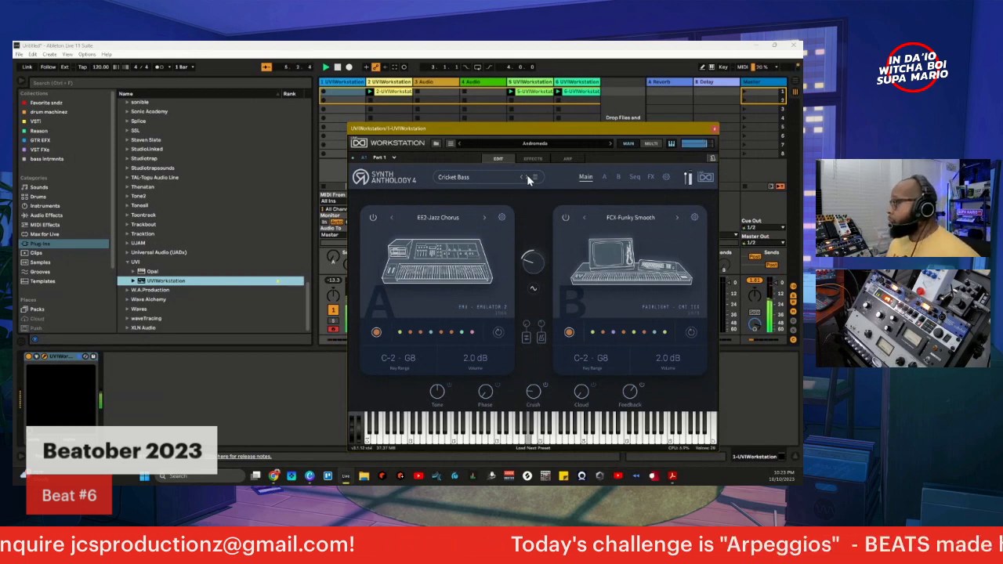
{"action": "left_click", "coordinate": [529, 181]}
{"action": "left_click", "coordinate": [527, 179]}
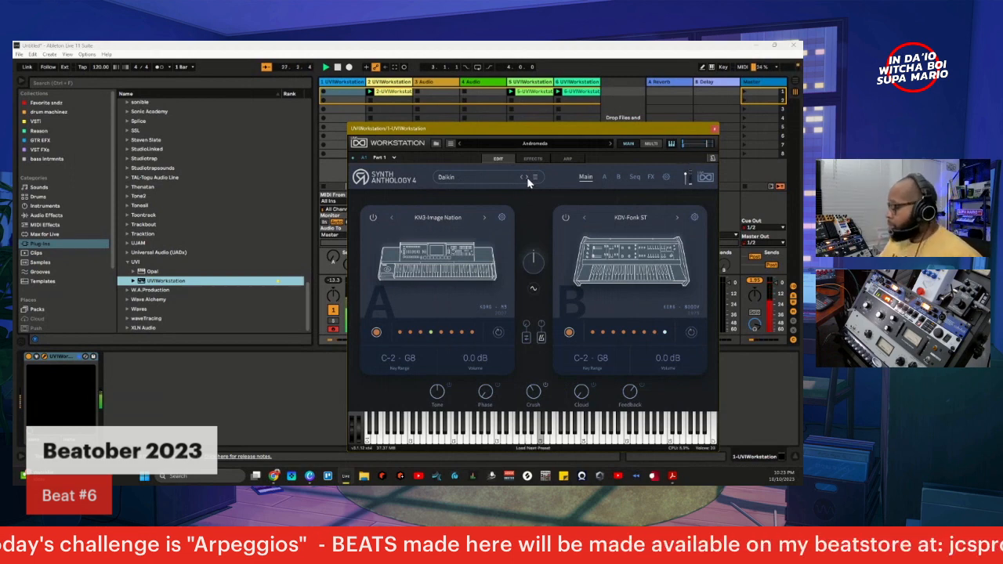
{"action": "left_click", "coordinate": [527, 179]}
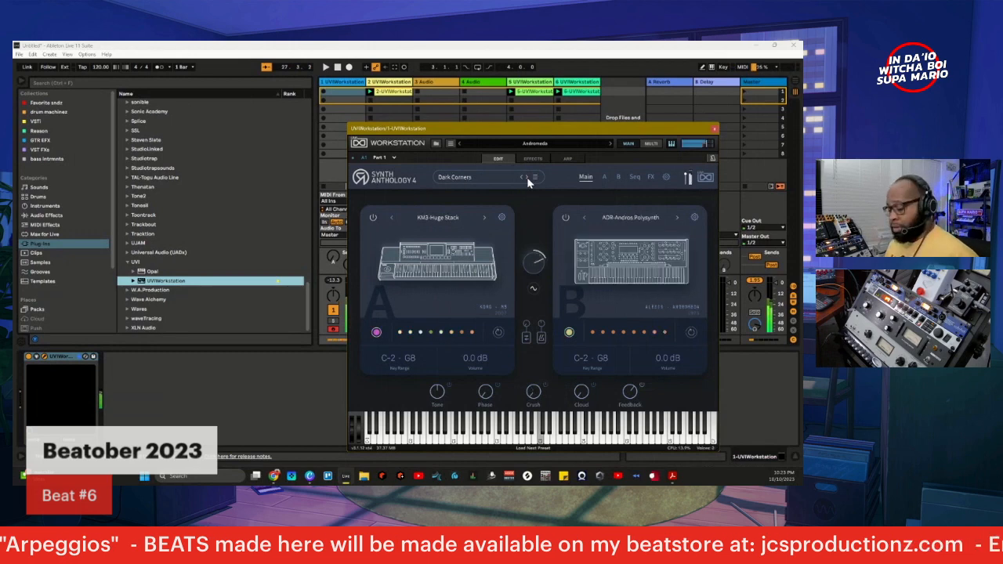
{"action": "left_click", "coordinate": [527, 179]}
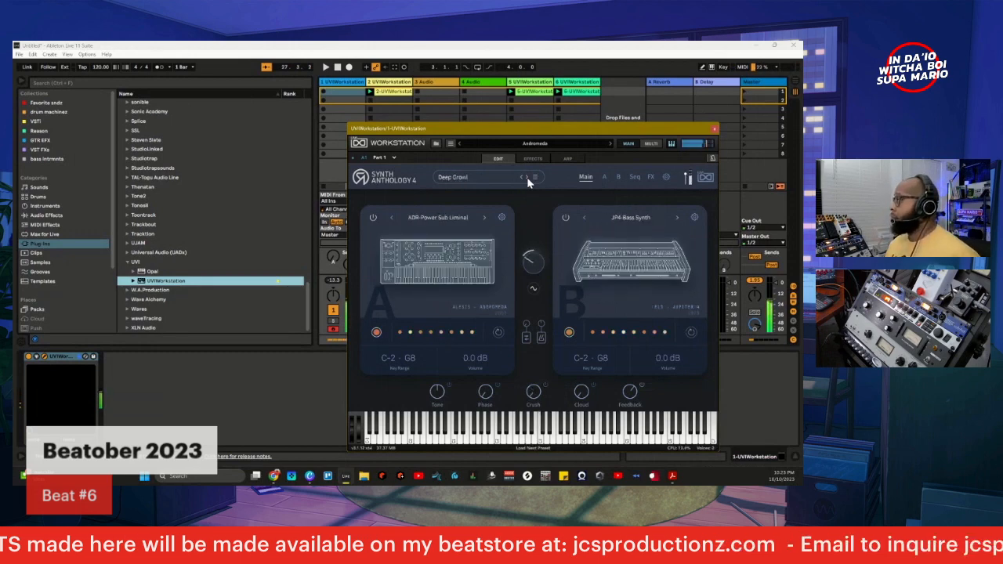
{"action": "left_click", "coordinate": [527, 180]}
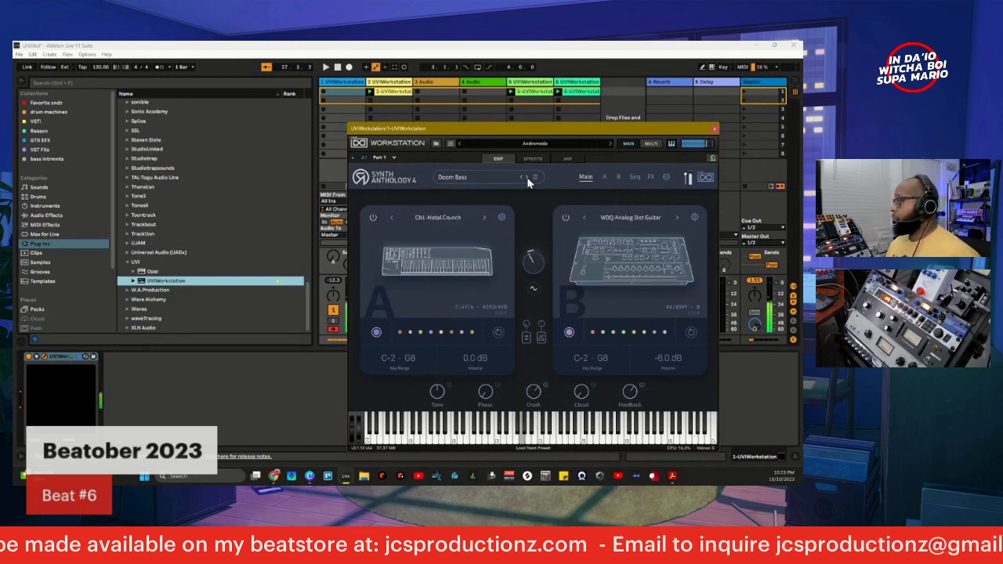
{"action": "left_click", "coordinate": [528, 179]}
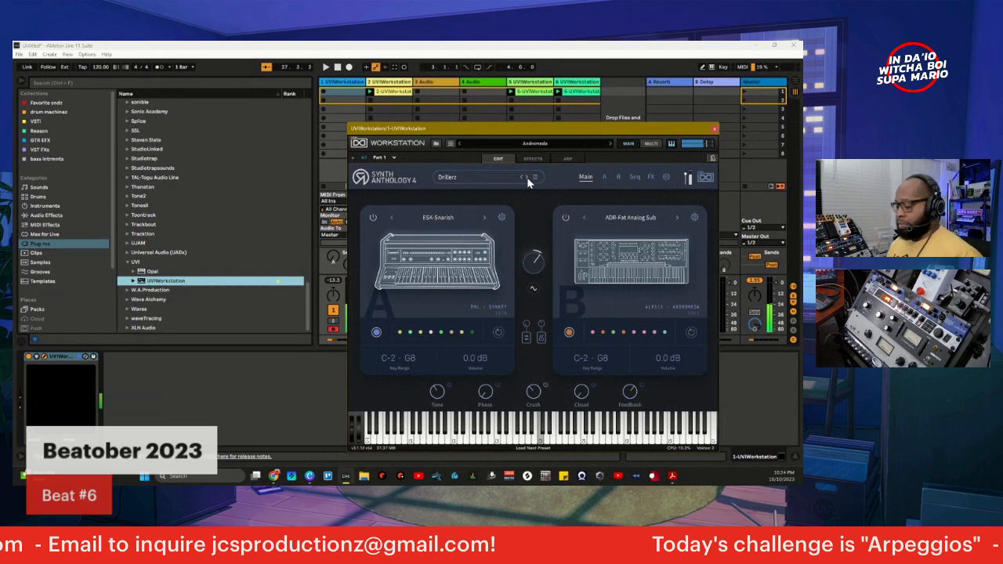
{"action": "left_click", "coordinate": [527, 179]}
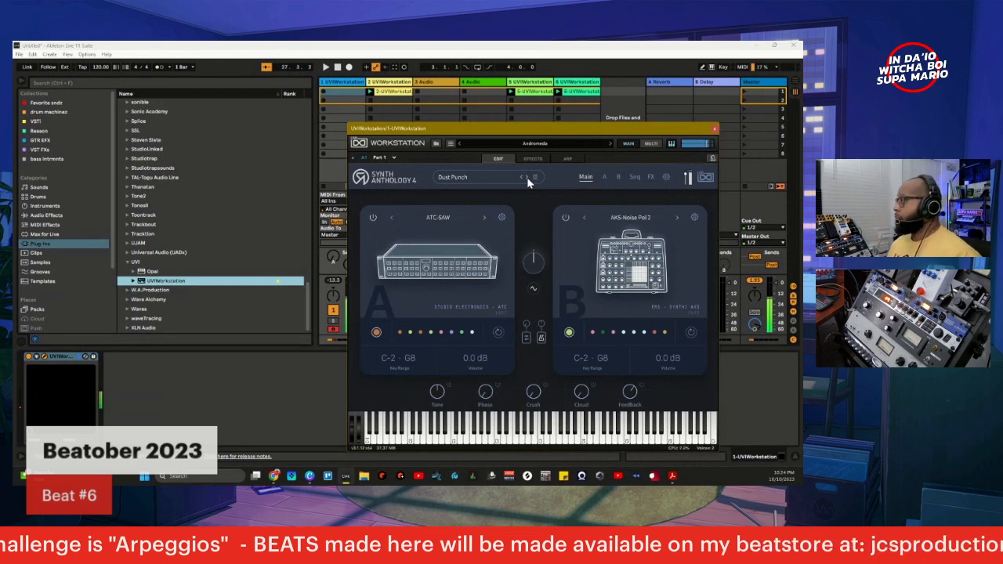
{"action": "left_click", "coordinate": [527, 179]}
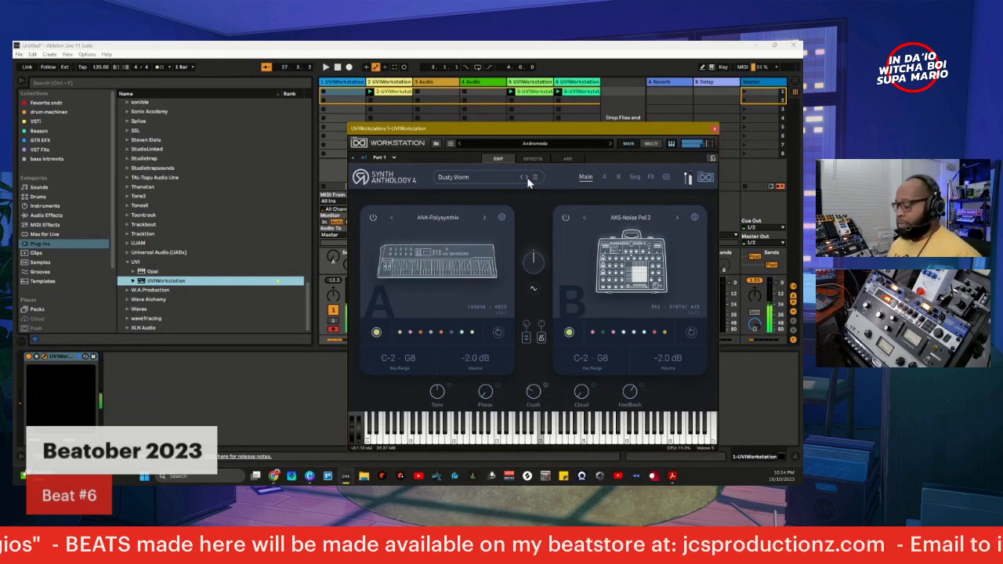
{"action": "left_click", "coordinate": [527, 179]}
{"action": "left_click", "coordinate": [527, 178]}
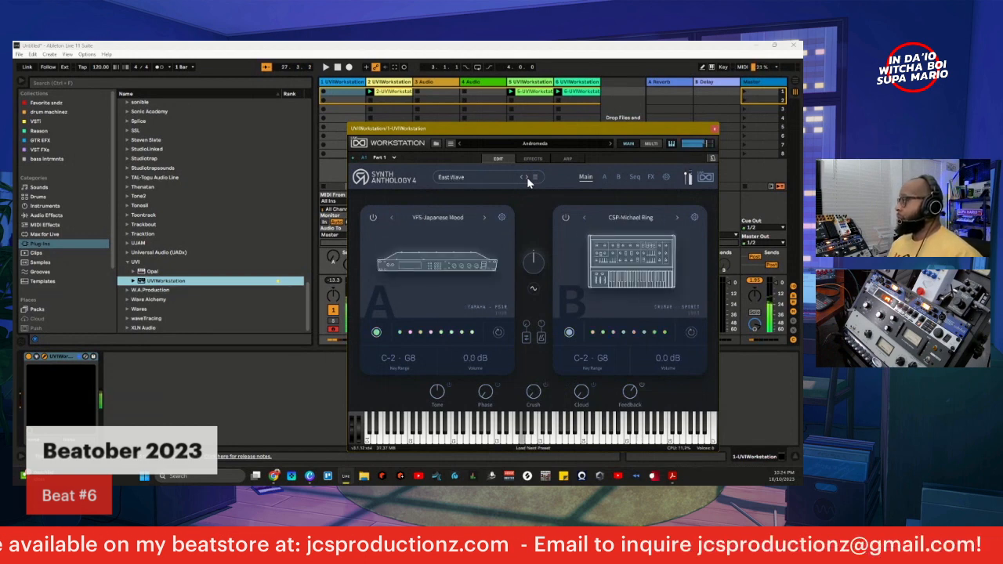
- Restart playback, advance through the following Synth Anthology 4 presets to load Electro Static, and stop playback
{"action": "key", "text": "space"}
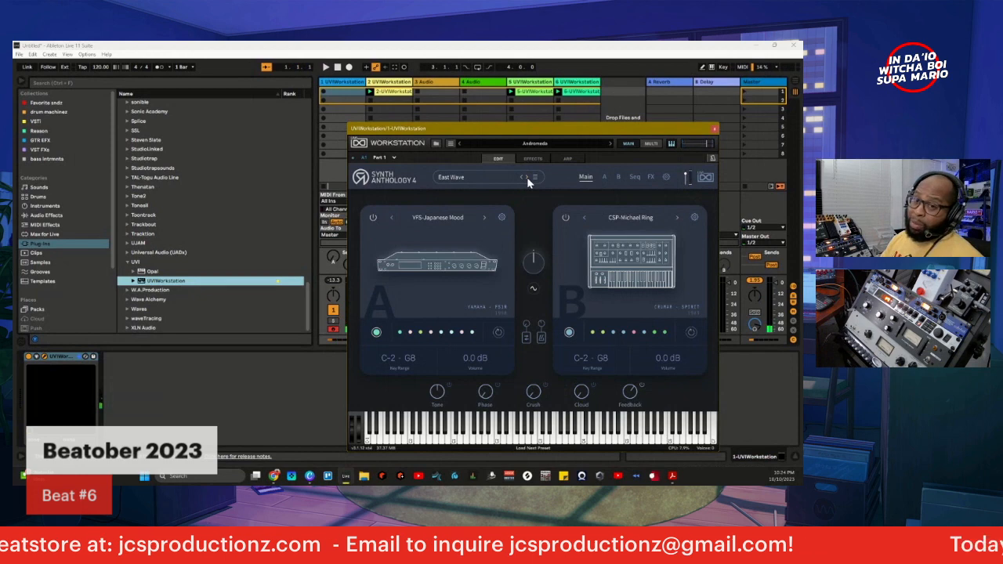
{"action": "key", "text": "space"}
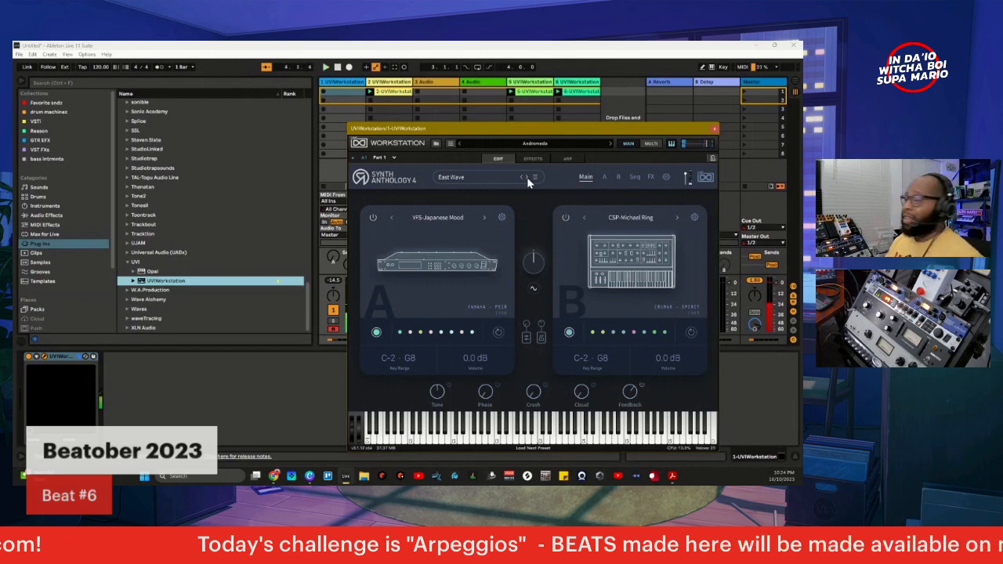
{"action": "left_click", "coordinate": [527, 178]}
{"action": "left_click", "coordinate": [527, 178]}
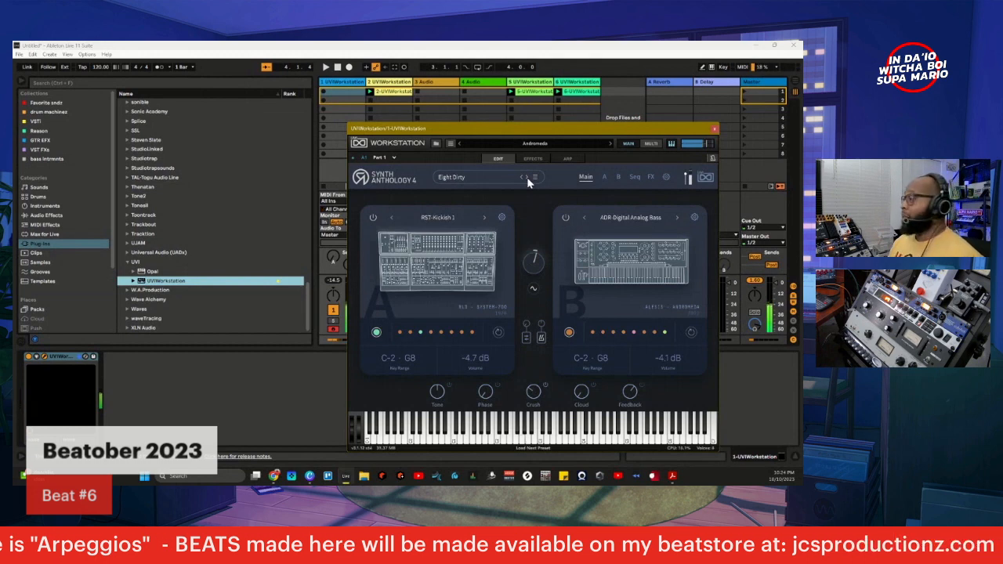
{"action": "left_click", "coordinate": [527, 177]}
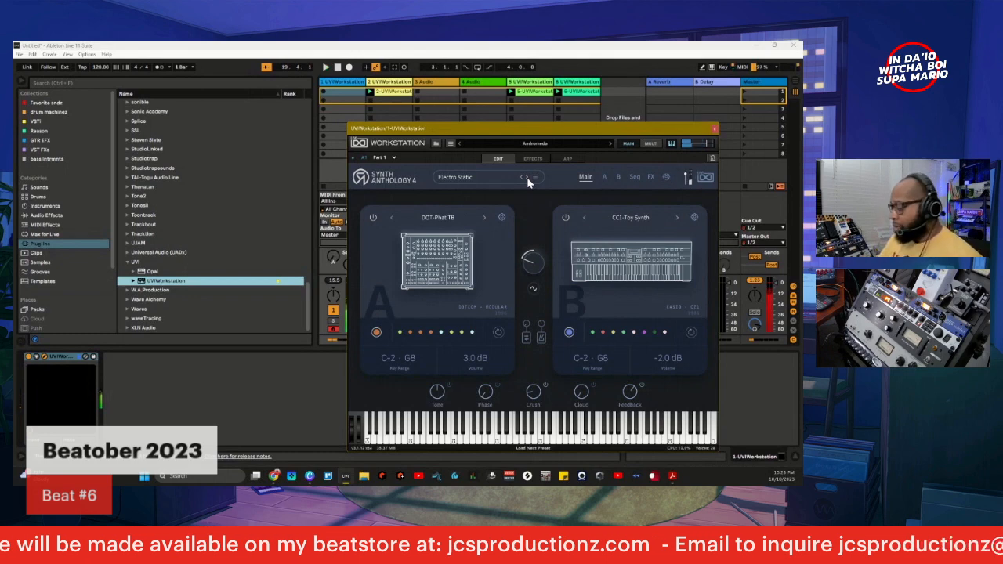
{"action": "key", "text": "space"}
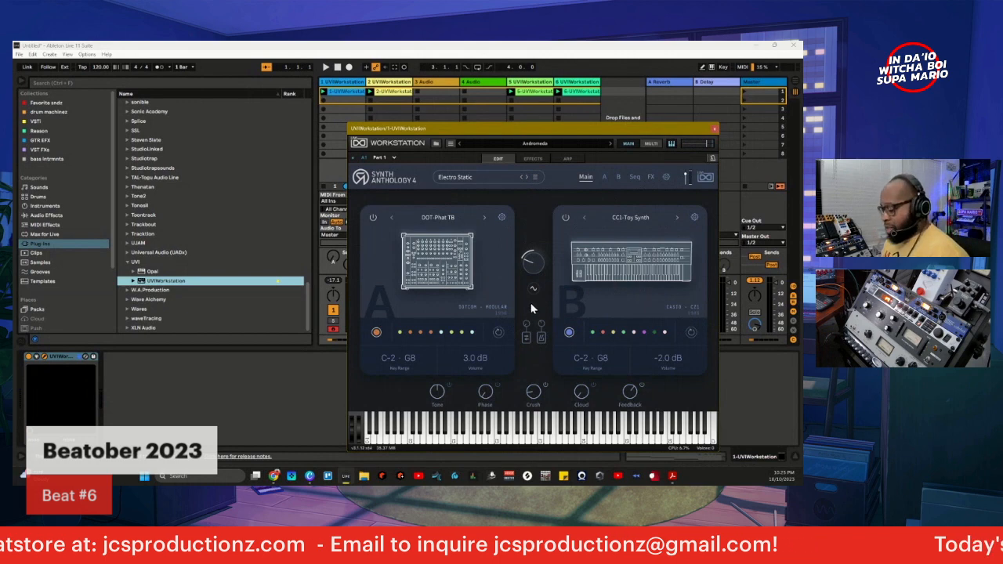
- Try shifting the Electro Static layer mix fully toward layer B during playback, and return it to favour layer A
{"action": "mouse_move", "coordinate": [534, 267]}
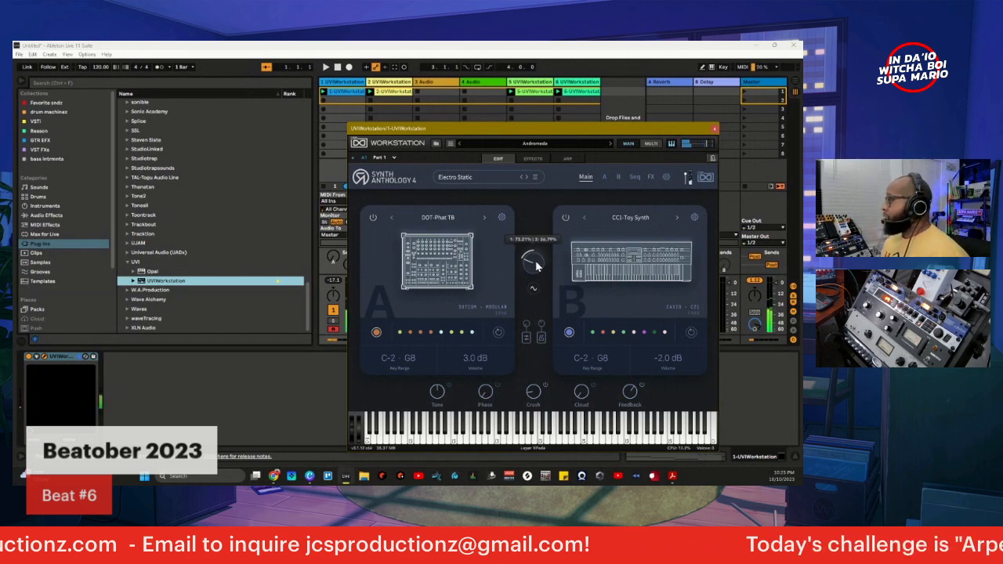
{"action": "left_click_drag", "start_coordinate": [534, 267], "coordinate": [530, 180]}
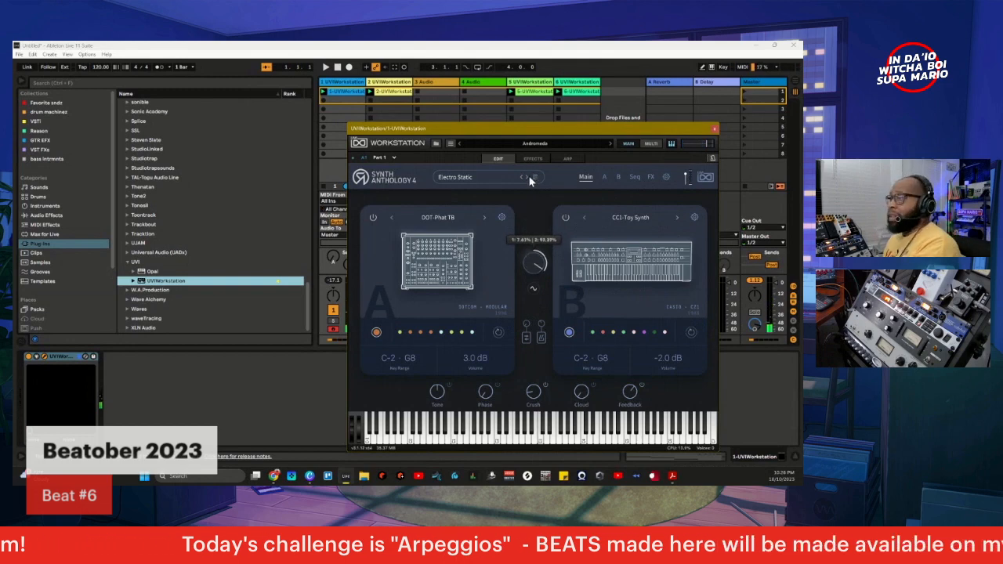
{"action": "mouse_move", "coordinate": [537, 264]}
{"action": "key", "text": "space"}
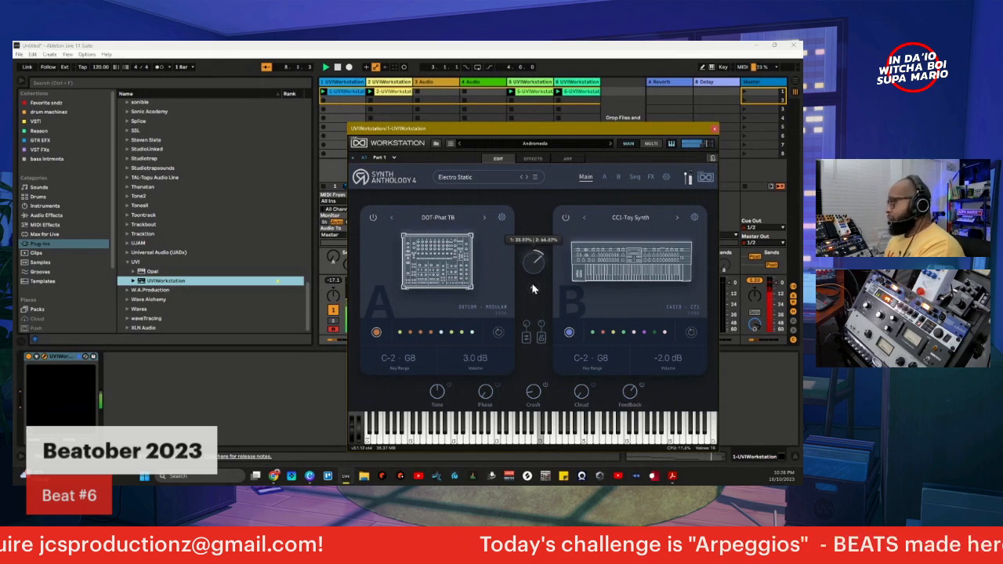
{"action": "left_click_drag", "start_coordinate": [531, 284], "coordinate": [521, 227]}
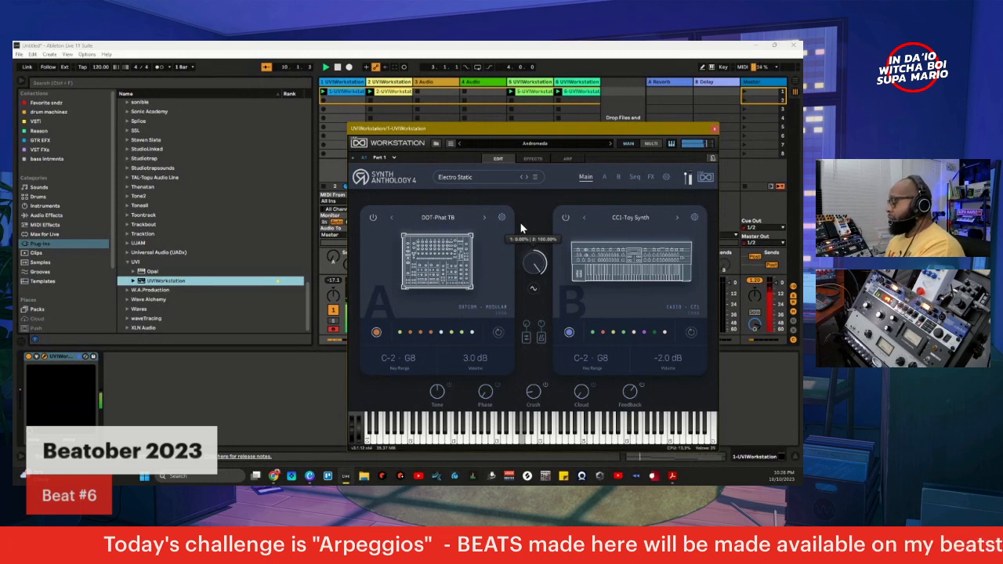
{"action": "left_click_drag", "start_coordinate": [519, 224], "coordinate": [529, 333]}
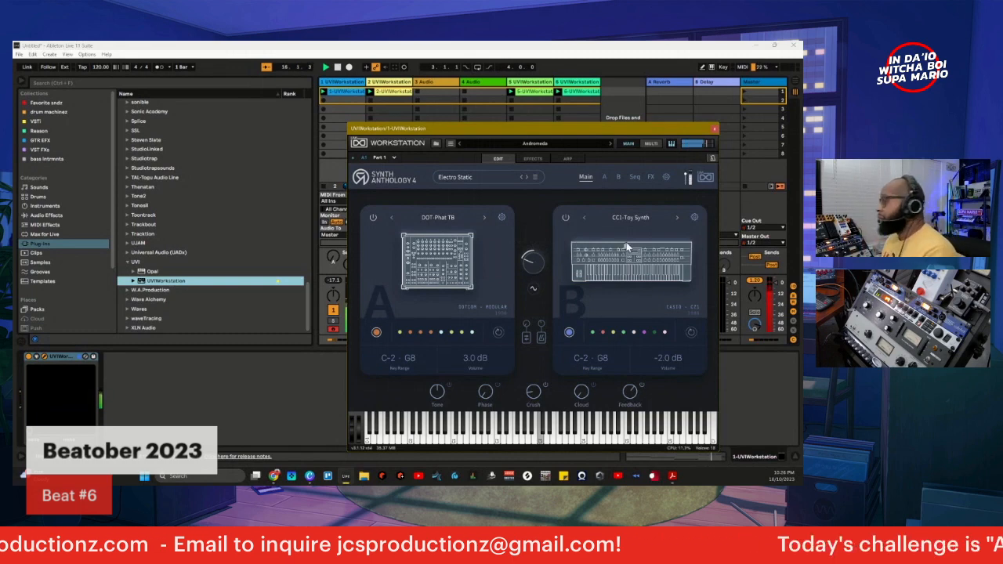
- Close the UVIWorkstation plug-in window and mute track 2
{"action": "left_click", "coordinate": [714, 129]}
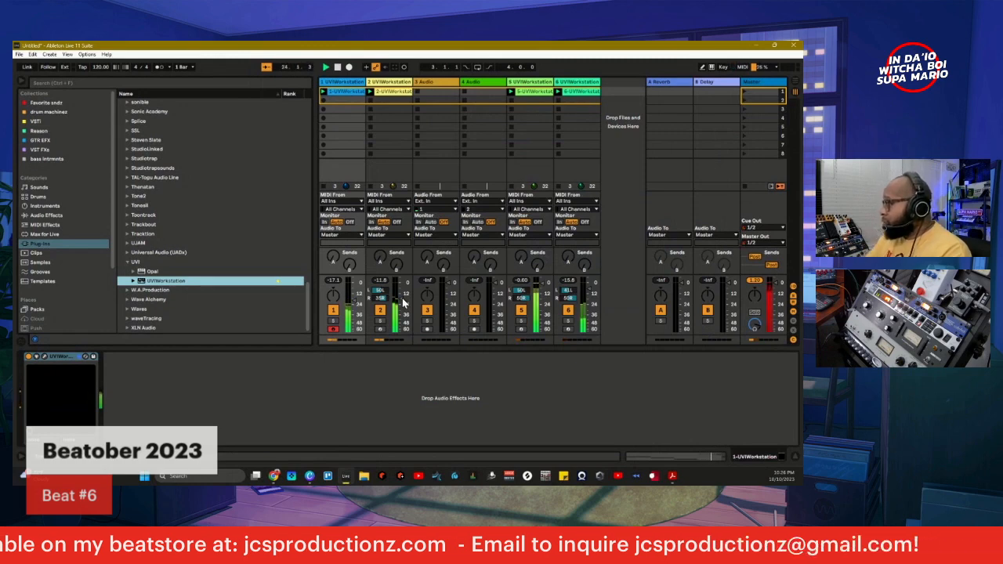
{"action": "left_click", "coordinate": [380, 310]}
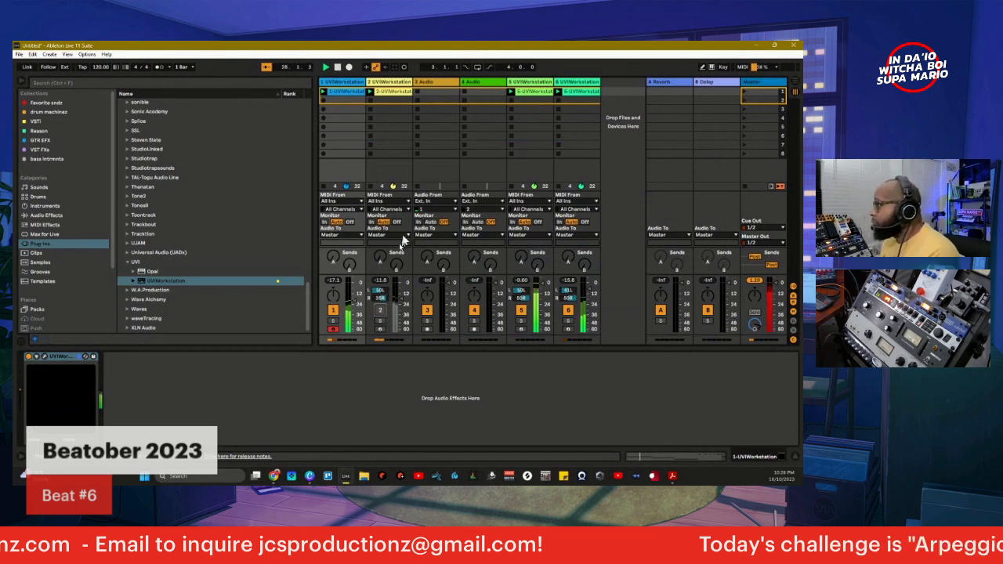
- Duplicate the first-scene clips of tracks 1, 5 and 6 into the second scene, removing the extra copy on track 5
{"action": "left_click", "coordinate": [336, 92]}
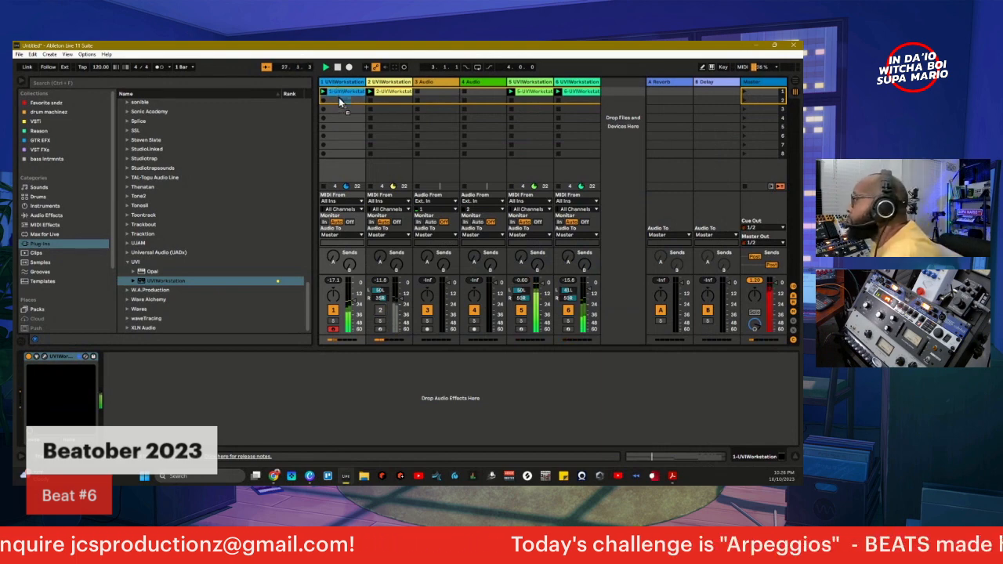
{"action": "key", "text": "ctrl+d"}
{"action": "left_click_drag", "start_coordinate": [528, 94], "coordinate": [535, 102]}
{"action": "key", "text": "ctrl+d"}
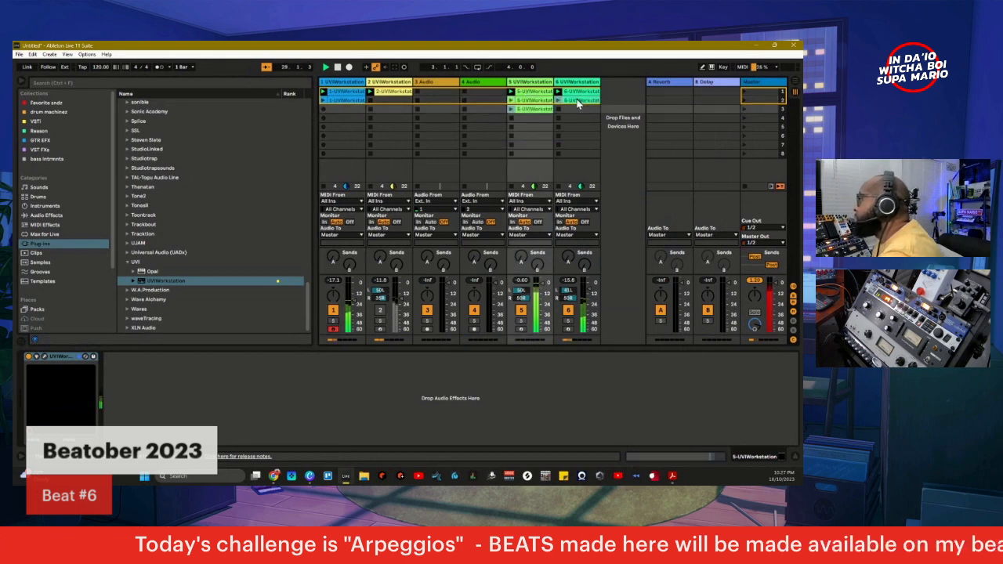
{"action": "right_click", "coordinate": [539, 114]}
{"action": "left_click", "coordinate": [557, 116]}
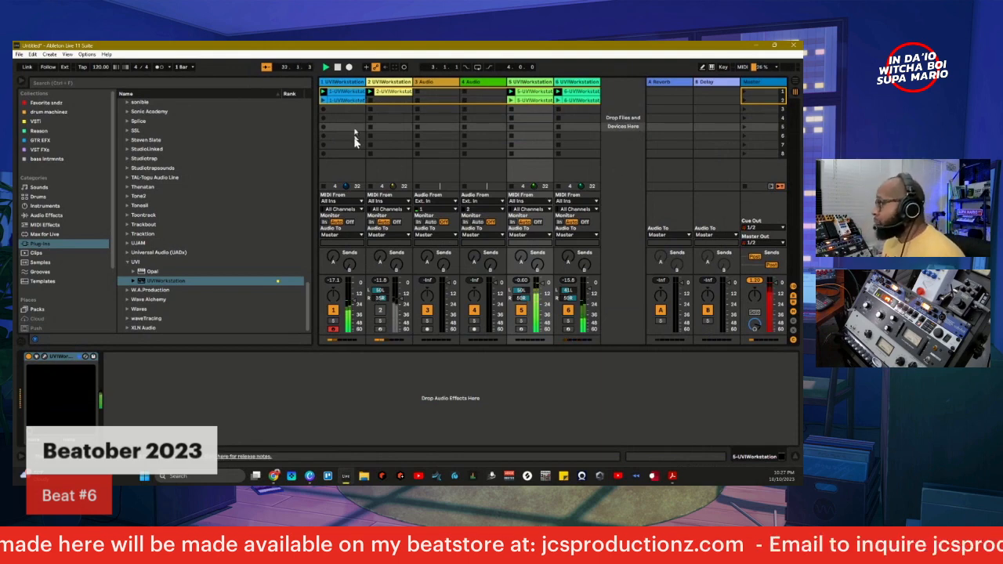
- Open the duplicated clip on track 1 and quantize the start of all its notes to 1/16
{"action": "double_click", "coordinate": [342, 99]}
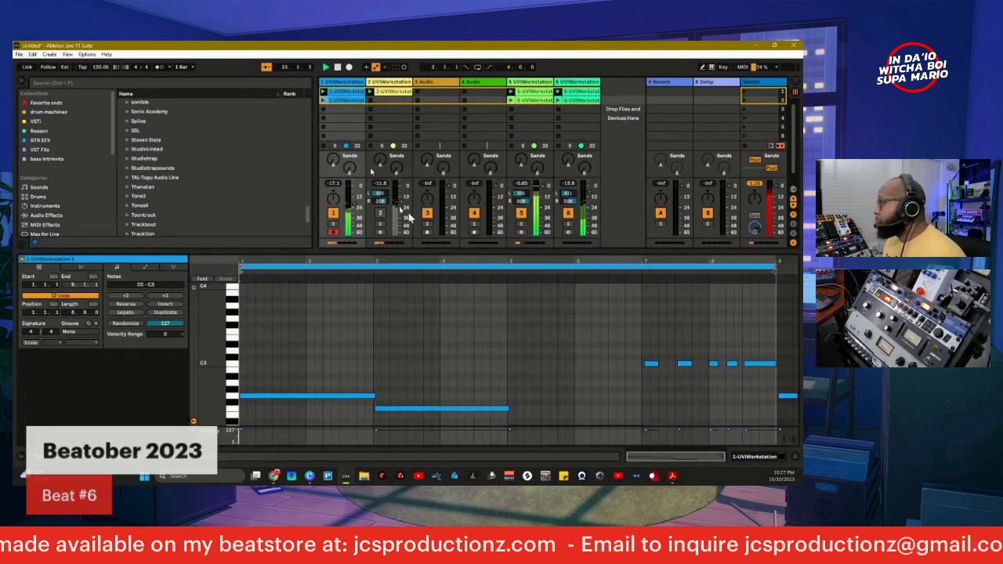
{"action": "scroll", "coordinate": [611, 317], "scroll_direction": "down", "scroll_amount": 3}
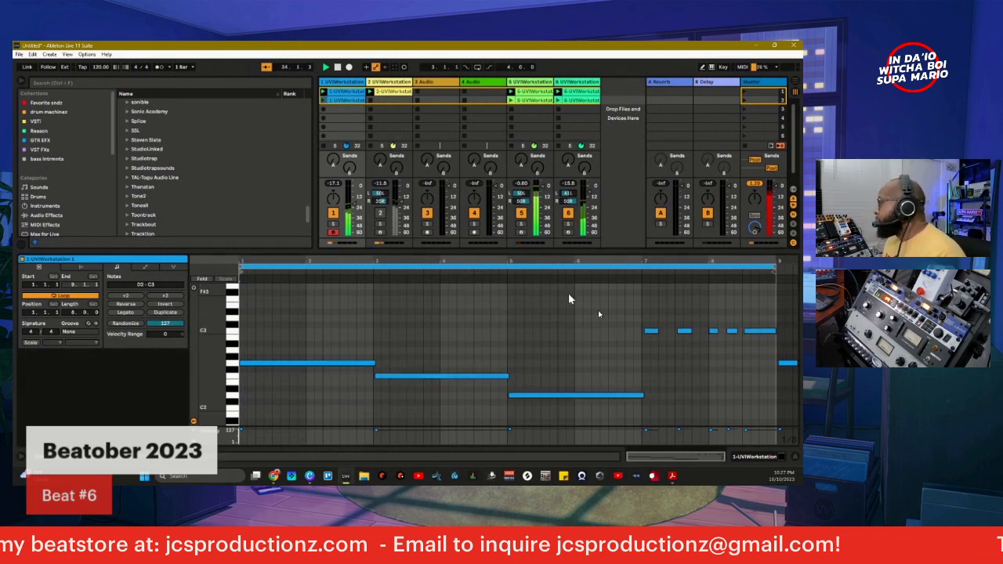
{"action": "scroll", "coordinate": [627, 337], "scroll_direction": "up", "scroll_amount": 3}
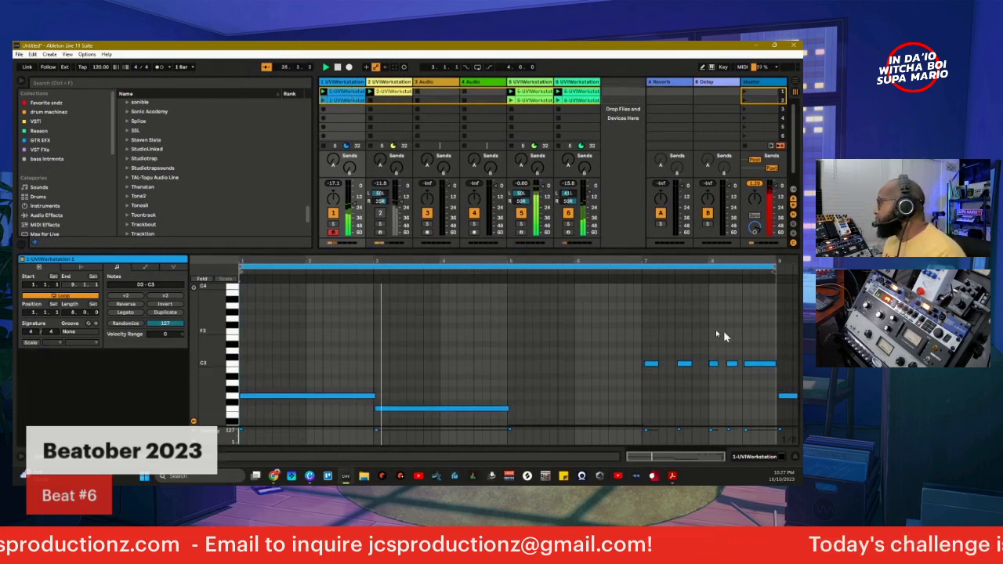
{"action": "right_click", "coordinate": [373, 362]}
{"action": "left_click", "coordinate": [398, 193]}
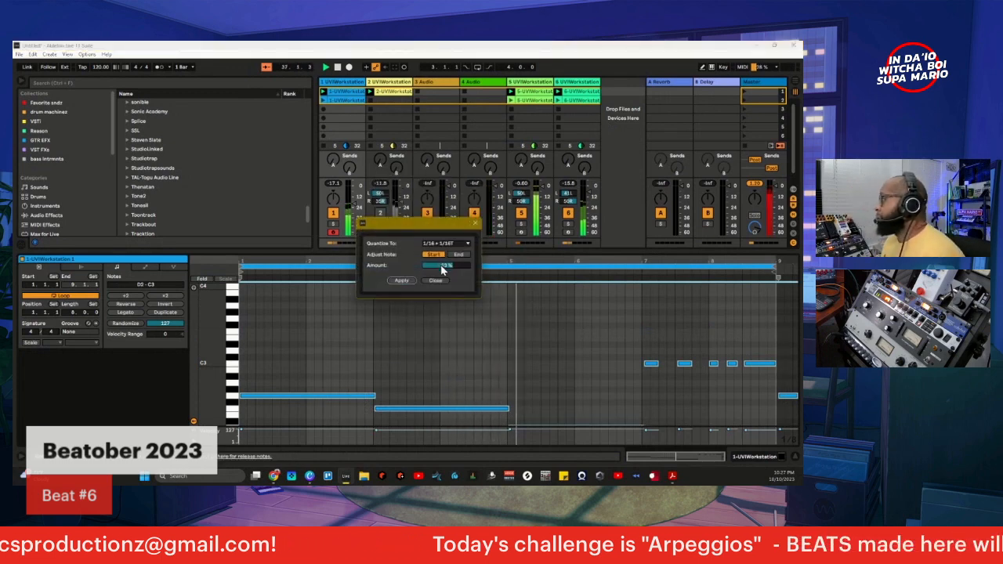
{"action": "left_click", "coordinate": [445, 243]}
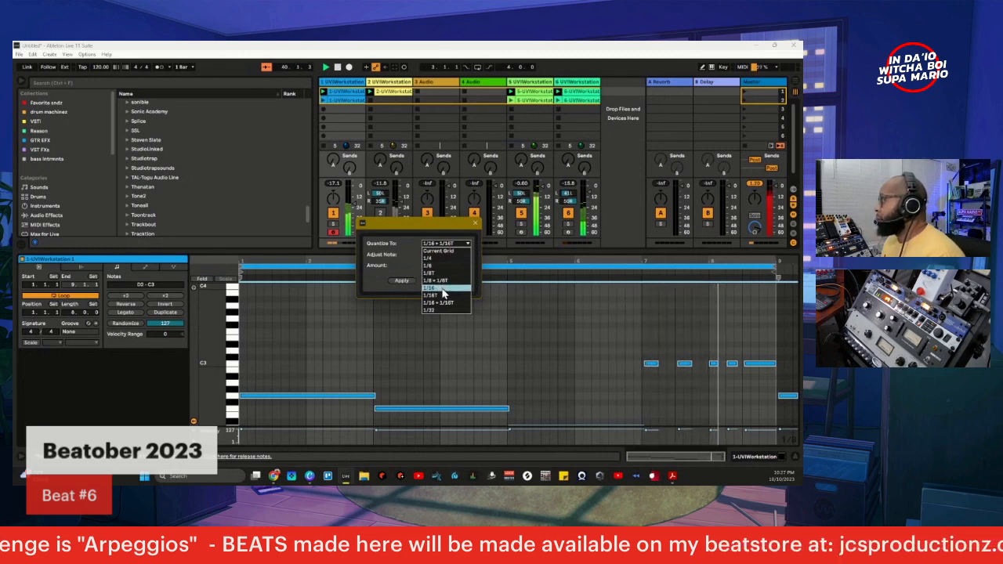
{"action": "left_click", "coordinate": [440, 287]}
{"action": "left_click", "coordinate": [402, 281]}
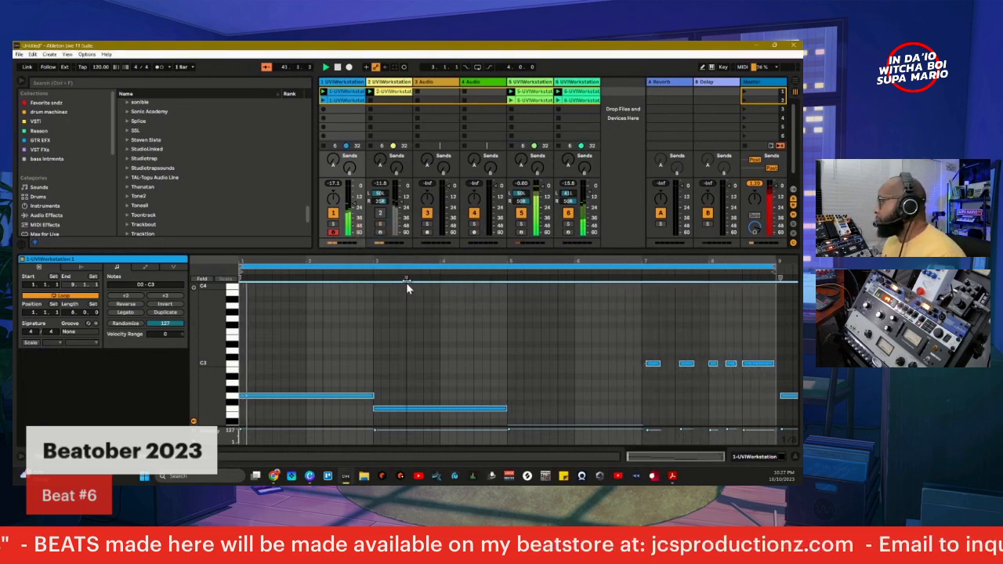
- Move the first short C3 note back to the start of bar 7 and the second one slightly earlier
{"action": "left_click", "coordinate": [653, 364]}
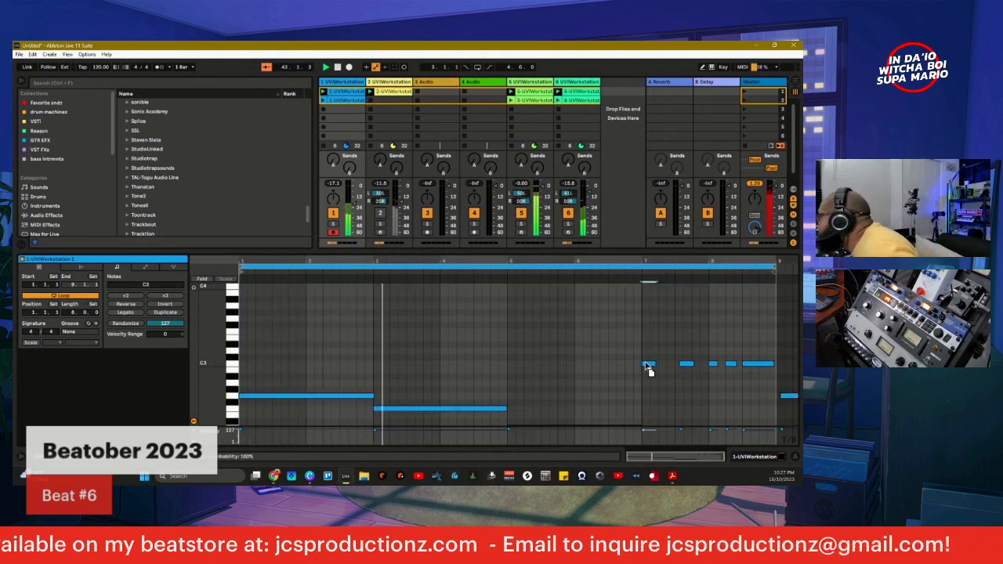
{"action": "left_click", "coordinate": [681, 365]}
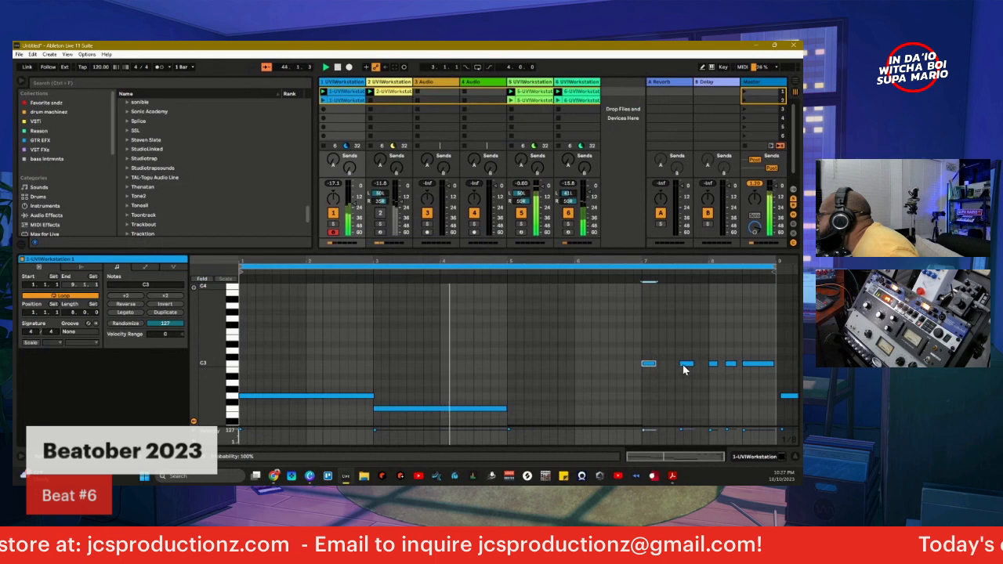
{"action": "left_click_drag", "start_coordinate": [682, 366], "coordinate": [679, 366]}
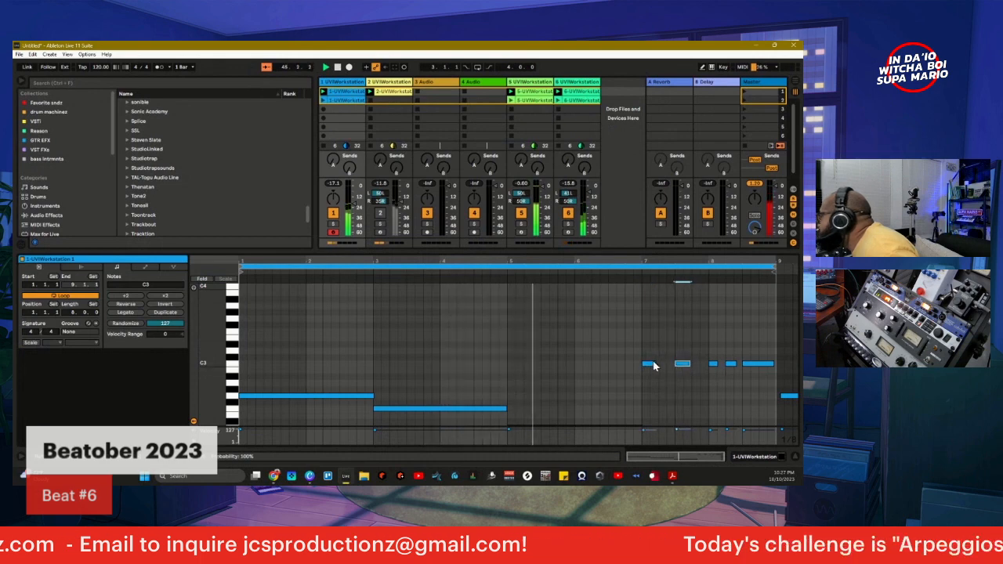
{"action": "left_click", "coordinate": [745, 382]}
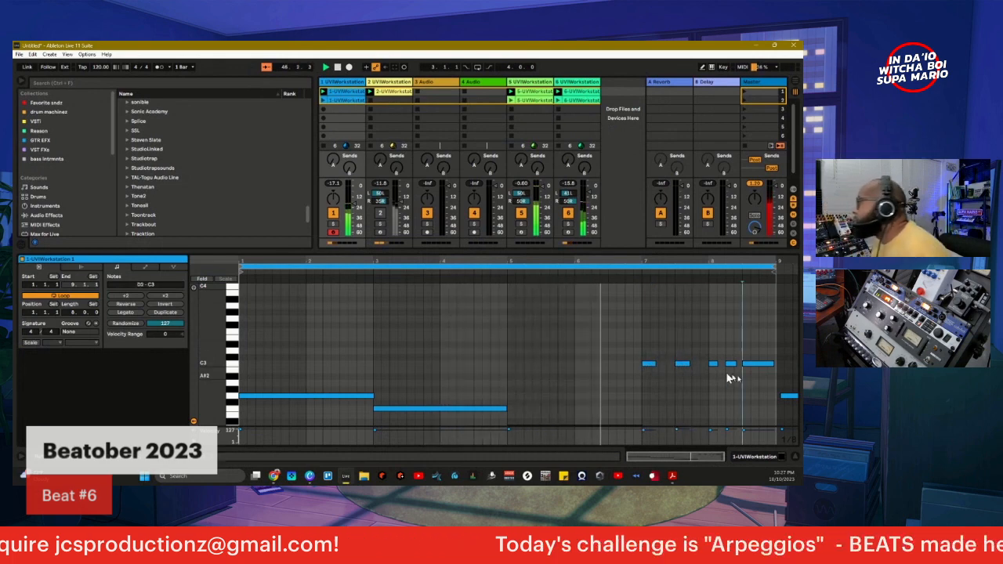
- Open track 5's second-scene clip and quantize the starts of its low notes (D1 to B1) to 1/32 at 30% strength
{"action": "left_click", "coordinate": [532, 100]}
{"action": "left_click_drag", "start_coordinate": [741, 370], "coordinate": [251, 461]}
{"action": "right_click", "coordinate": [392, 388]}
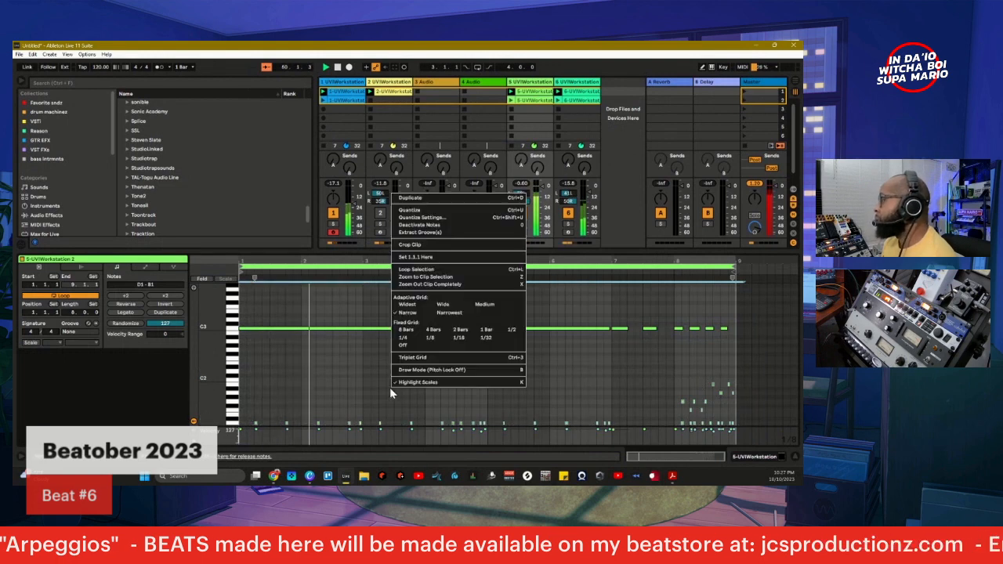
{"action": "left_click", "coordinate": [442, 217]}
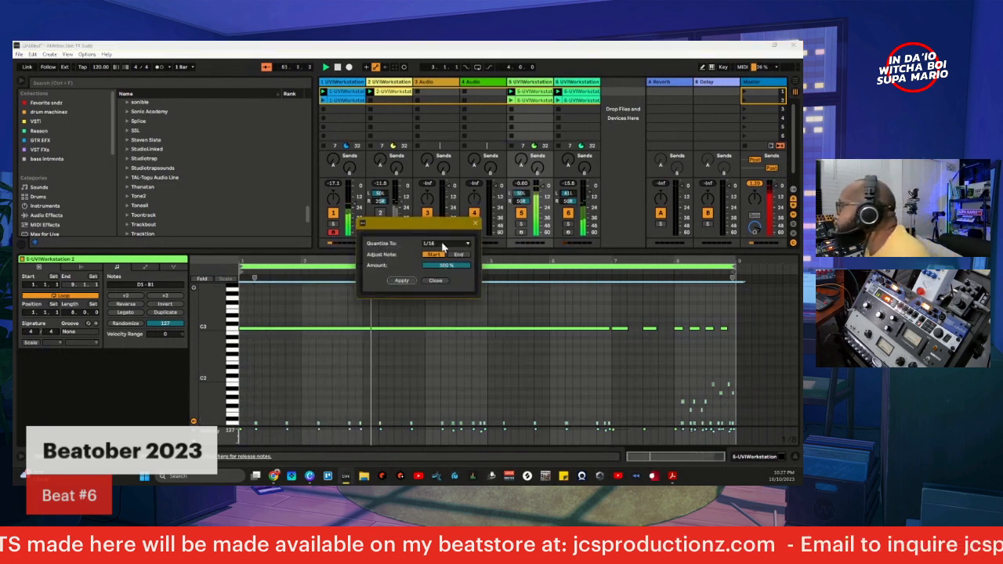
{"action": "left_click", "coordinate": [445, 243]}
{"action": "left_click", "coordinate": [435, 309]}
{"action": "left_click_drag", "start_coordinate": [444, 265], "coordinate": [444, 267]}
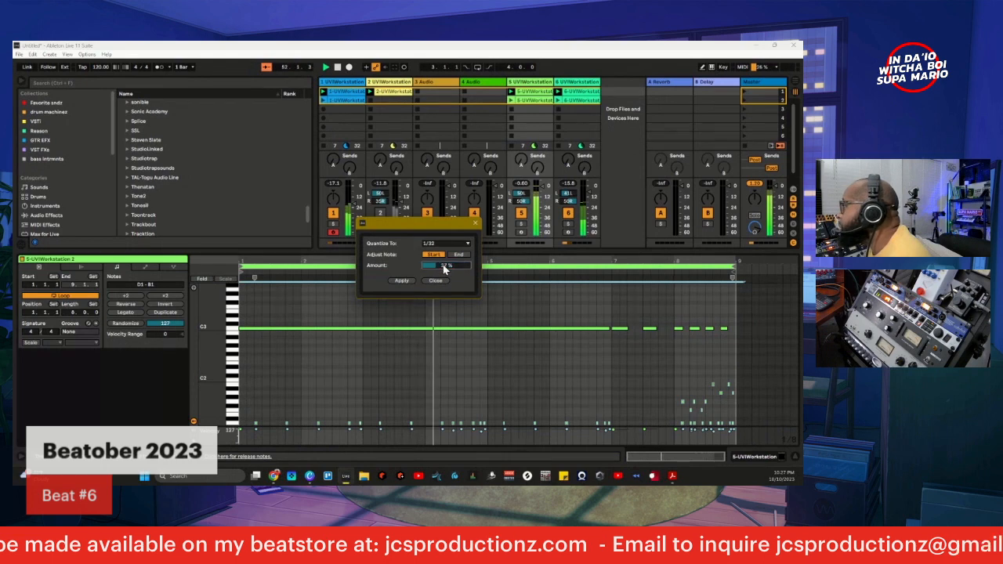
{"action": "left_click", "coordinate": [402, 281]}
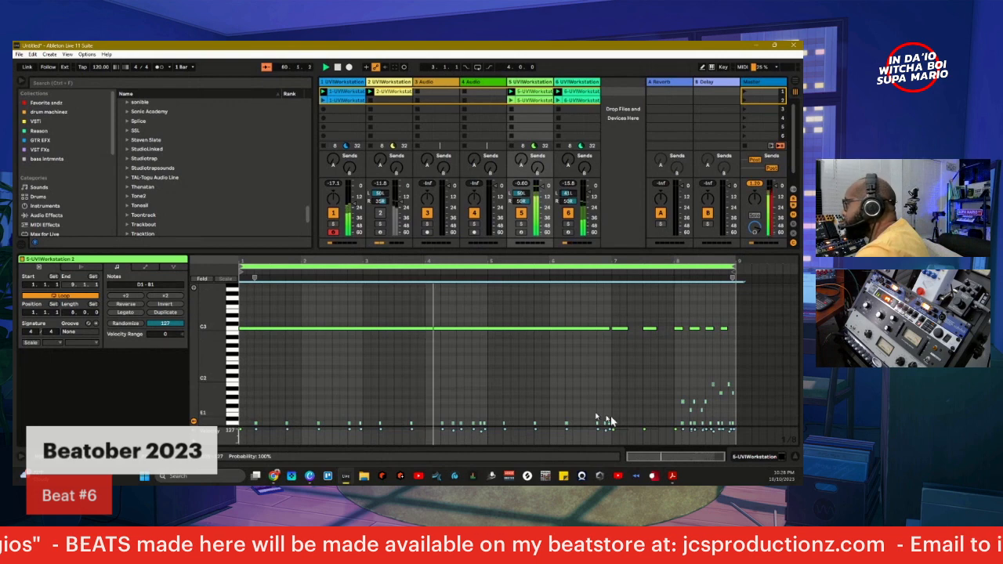
- Select the D1 notes in bars 1 to 6 and quantize their starts again to 1/32 at 30%
{"action": "left_click_drag", "start_coordinate": [643, 409], "coordinate": [229, 434]}
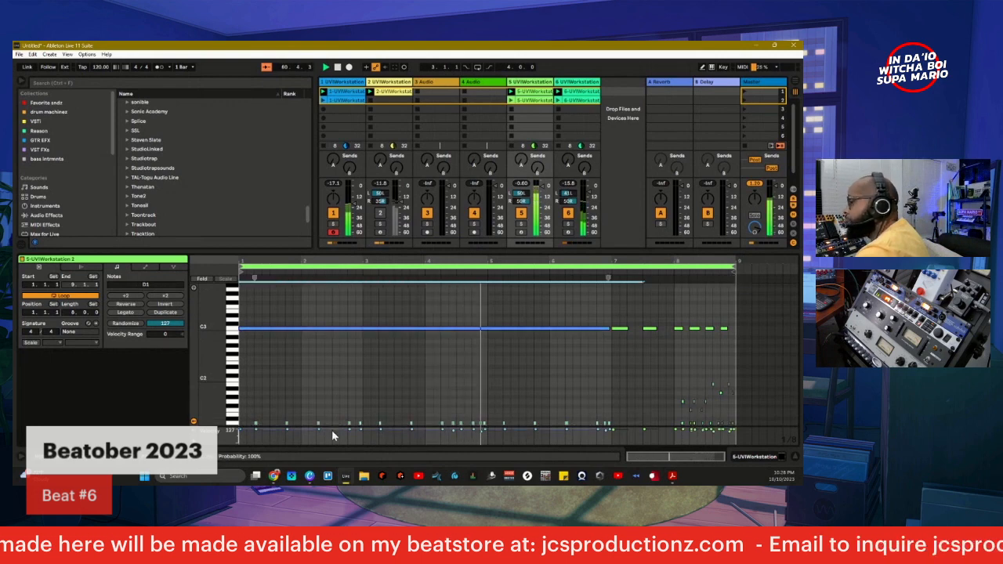
{"action": "right_click", "coordinate": [366, 407]}
{"action": "left_click", "coordinate": [397, 236]}
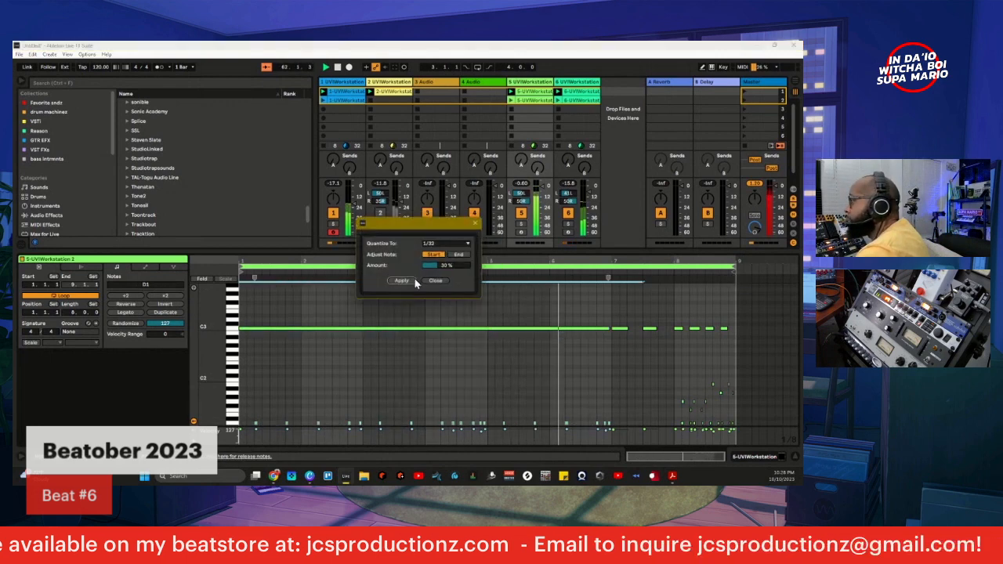
{"action": "left_click", "coordinate": [405, 284]}
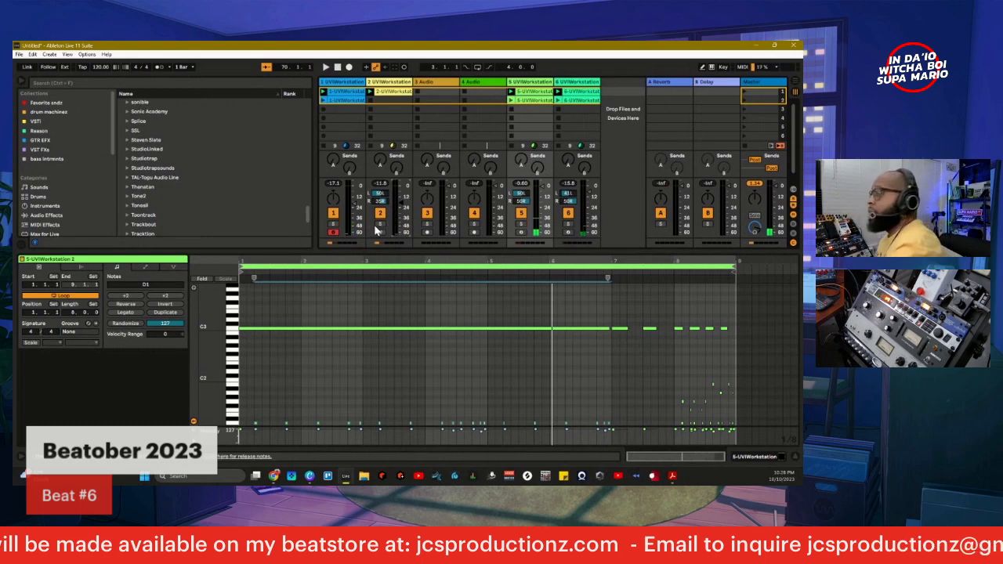
- Listen to track 2 in solo from the start of the loop
{"action": "key", "text": "space"}
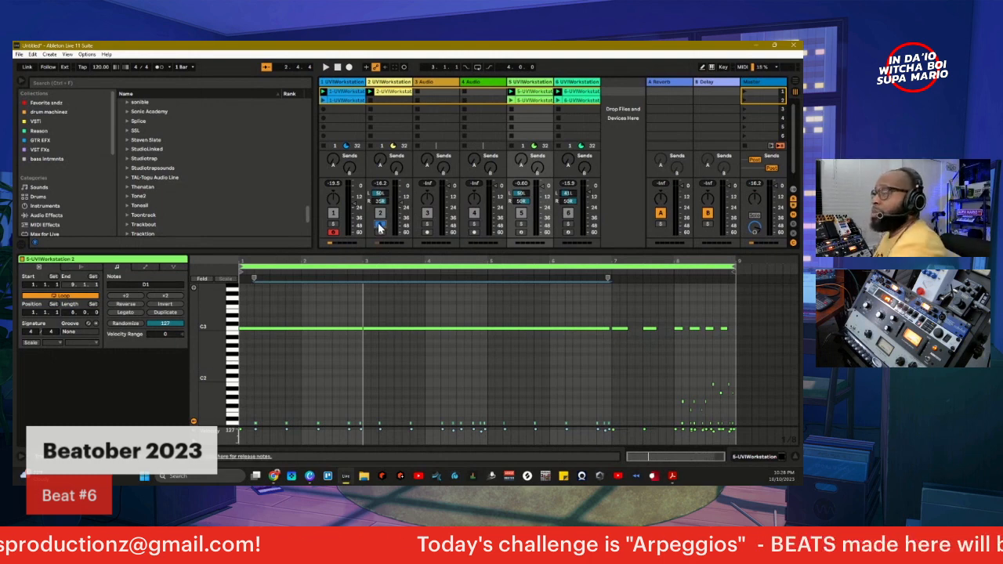
{"action": "key", "text": "space"}
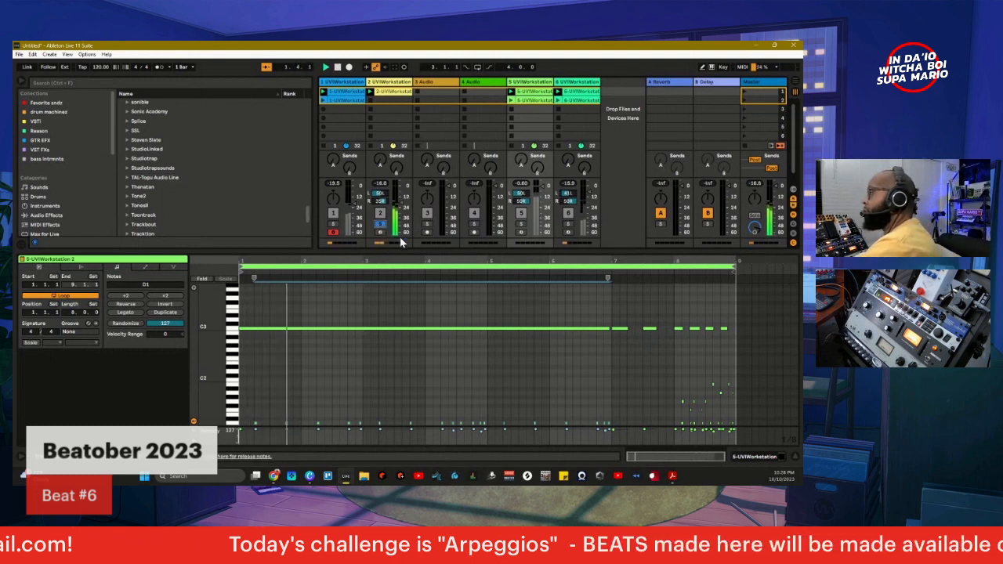
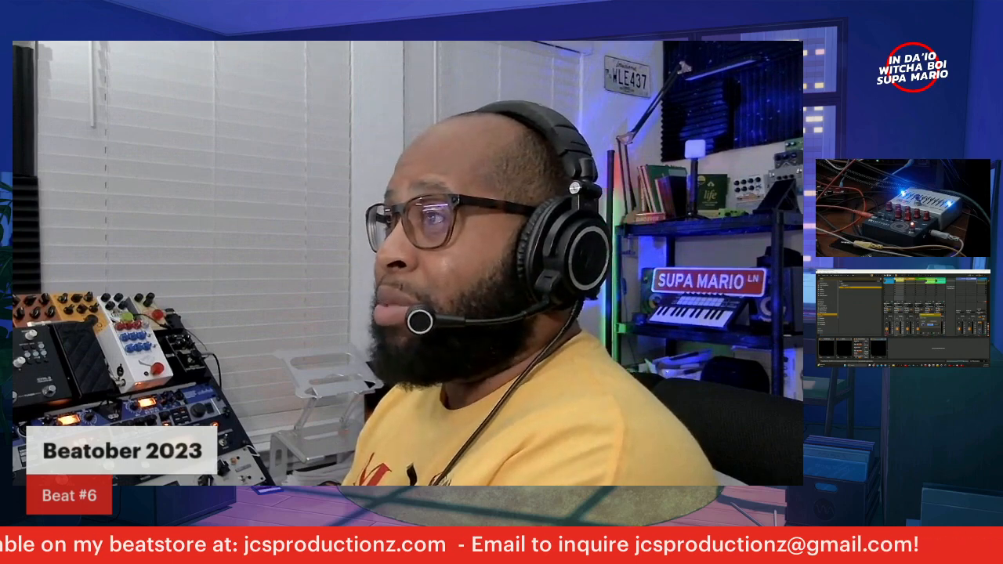
{"action": "key", "text": "space"}
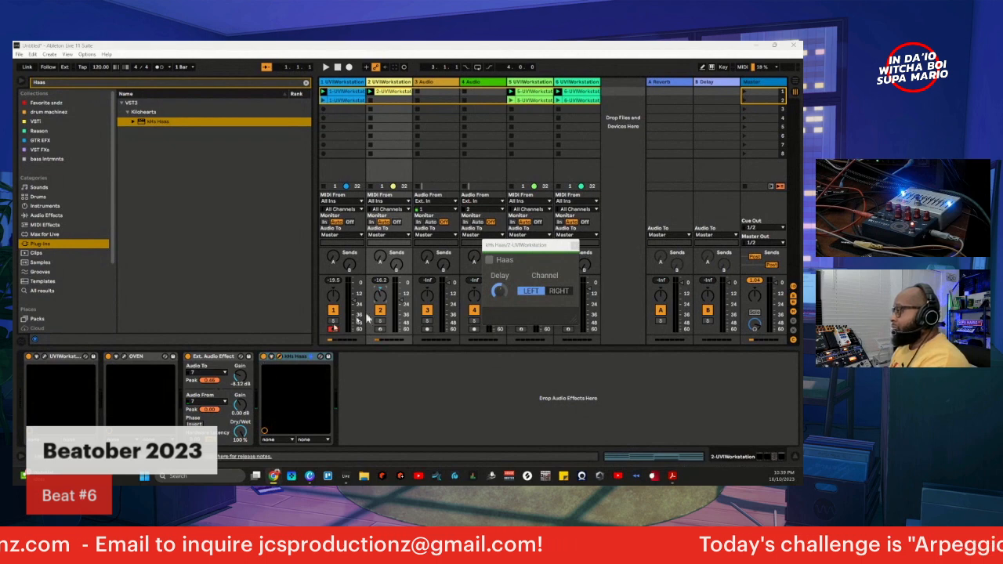
- Set the Haas plug-in on track 2 to delay the right channel and adjust the track's pan
{"action": "left_click_drag", "start_coordinate": [508, 252], "coordinate": [483, 267]}
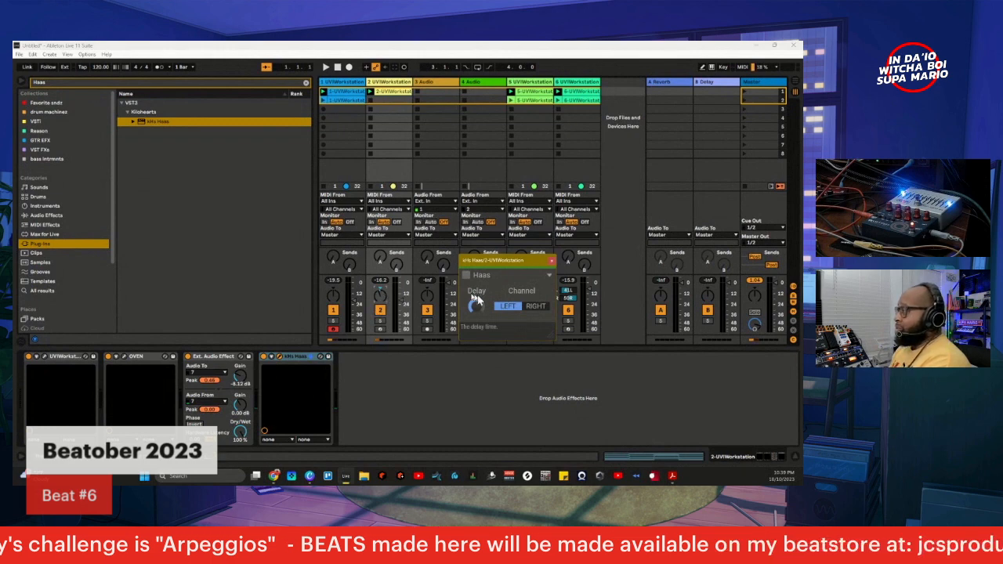
{"action": "left_click", "coordinate": [530, 307]}
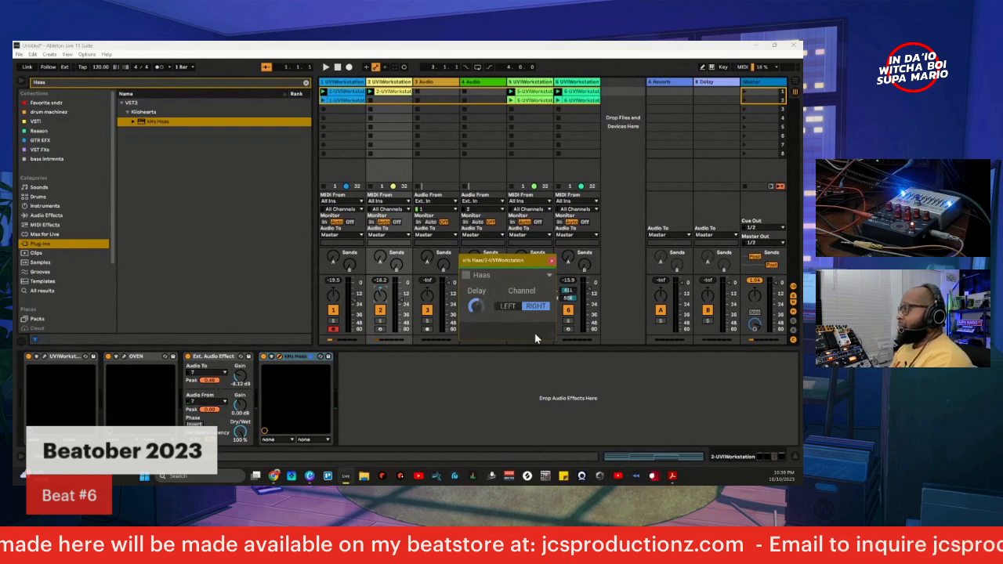
{"action": "left_click", "coordinate": [379, 298]}
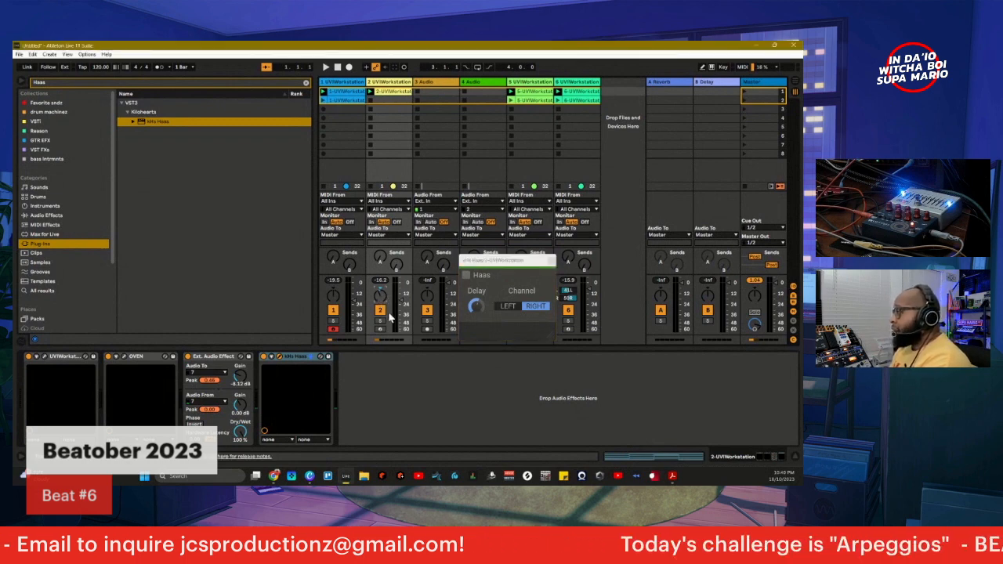
{"action": "scroll", "coordinate": [379, 298], "scroll_direction": "up", "scroll_amount": 4}
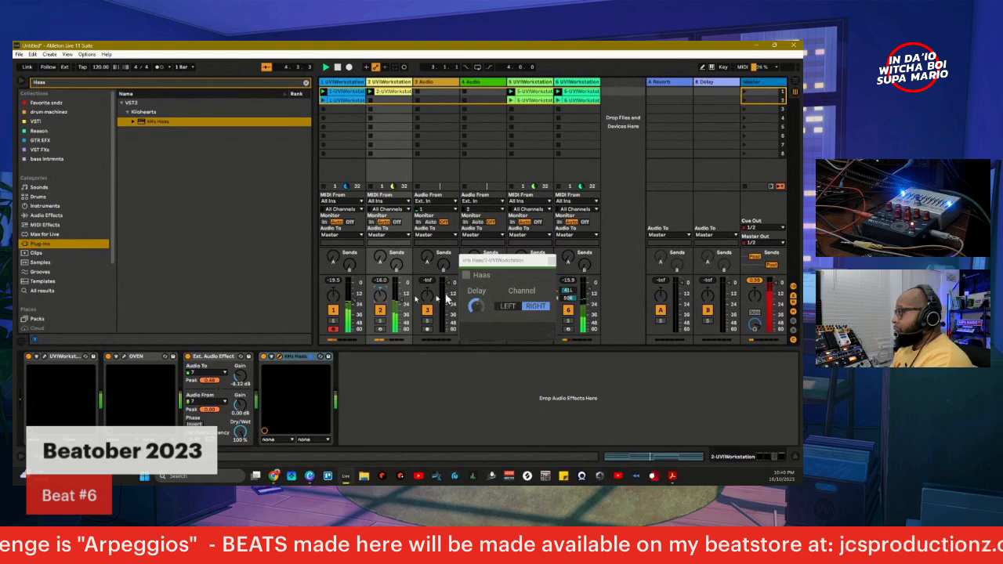
- Adjust the Haas delay time by ear during playback and rebalance track 2's pan
{"action": "left_click", "coordinate": [481, 308]}
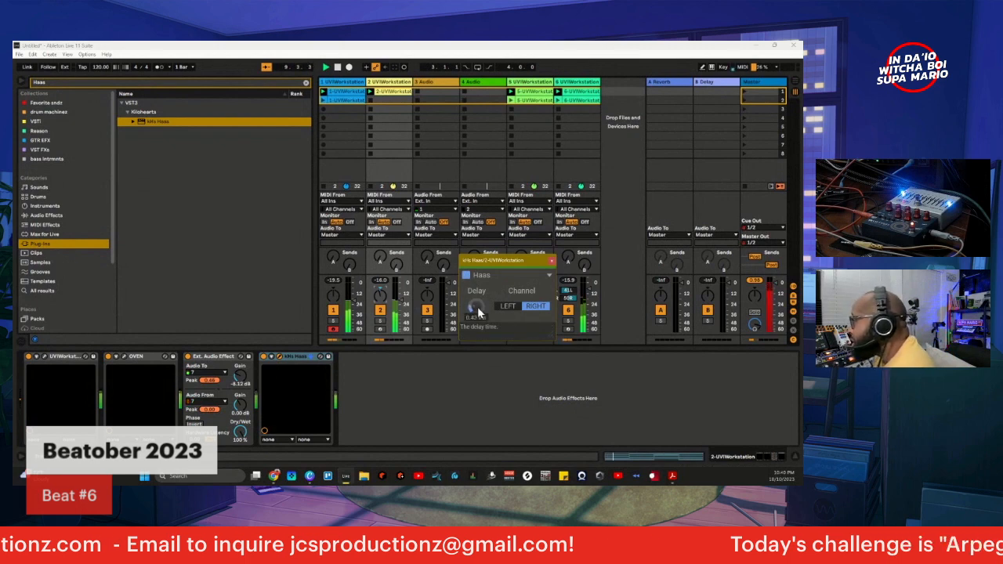
{"action": "scroll", "coordinate": [477, 307], "scroll_direction": "up", "scroll_amount": 1}
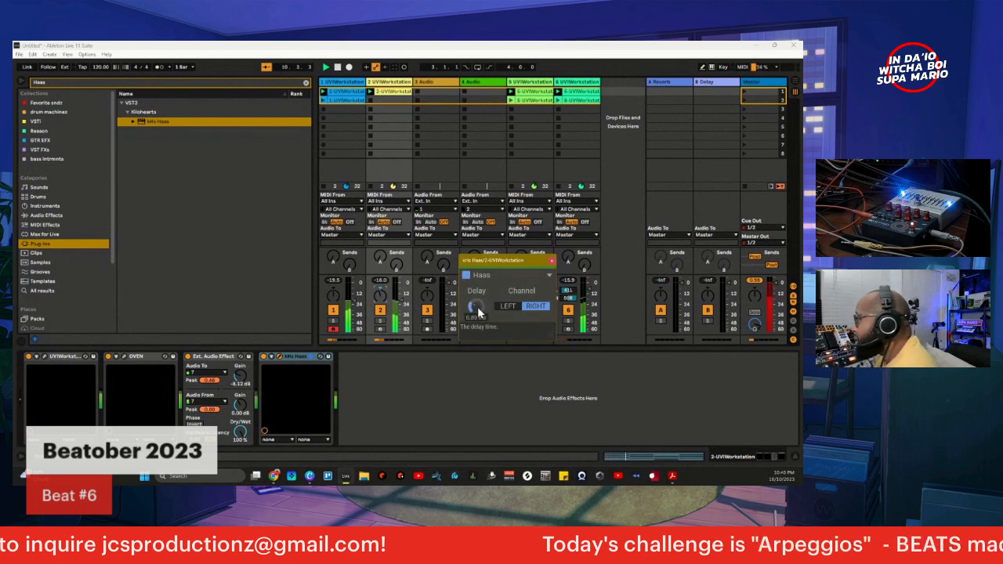
{"action": "left_click", "coordinate": [384, 298]}
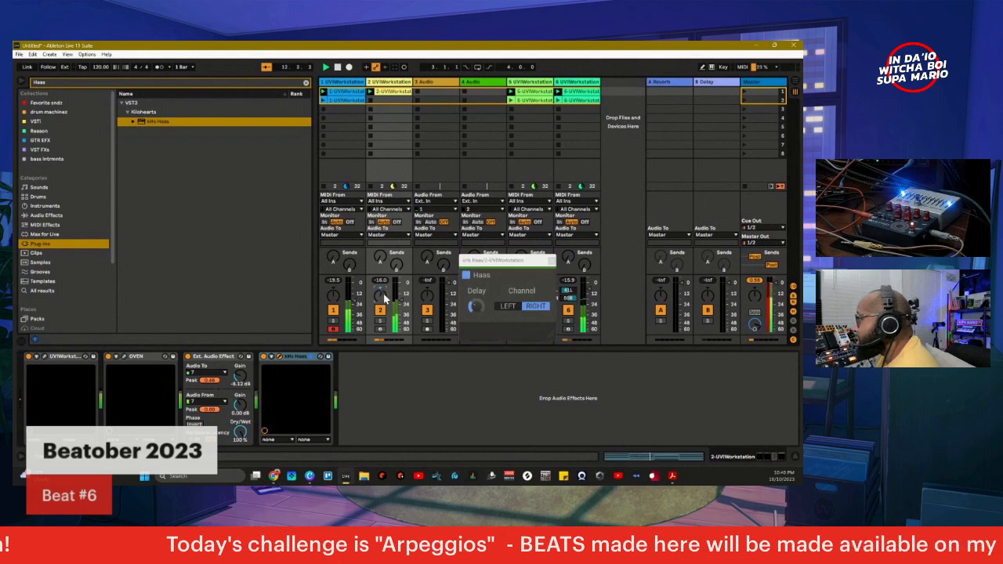
- Try the Haas delay on the left and then the right channel, adjusting track 2's pan for each
{"action": "left_click", "coordinate": [501, 308]}
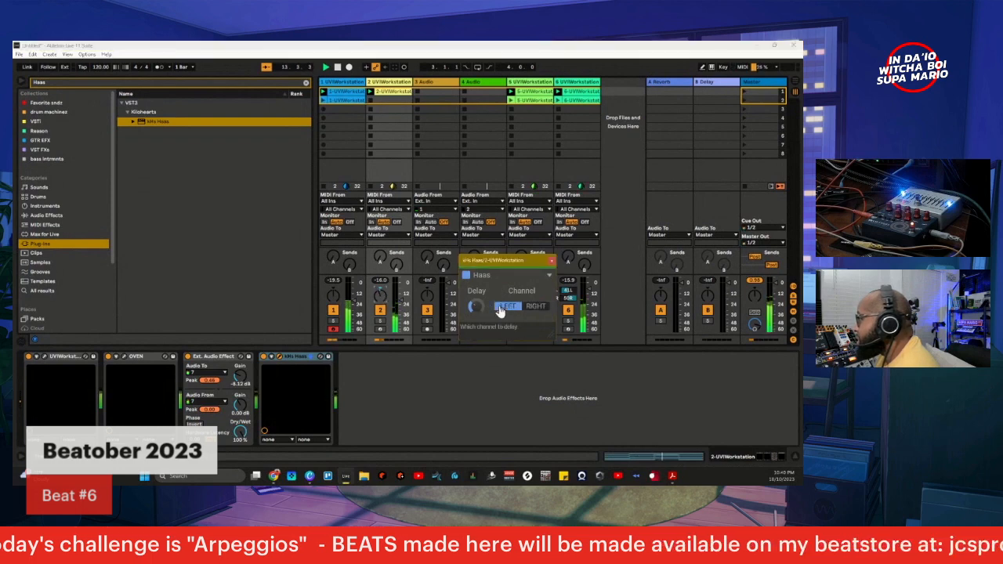
{"action": "left_click", "coordinate": [394, 304]}
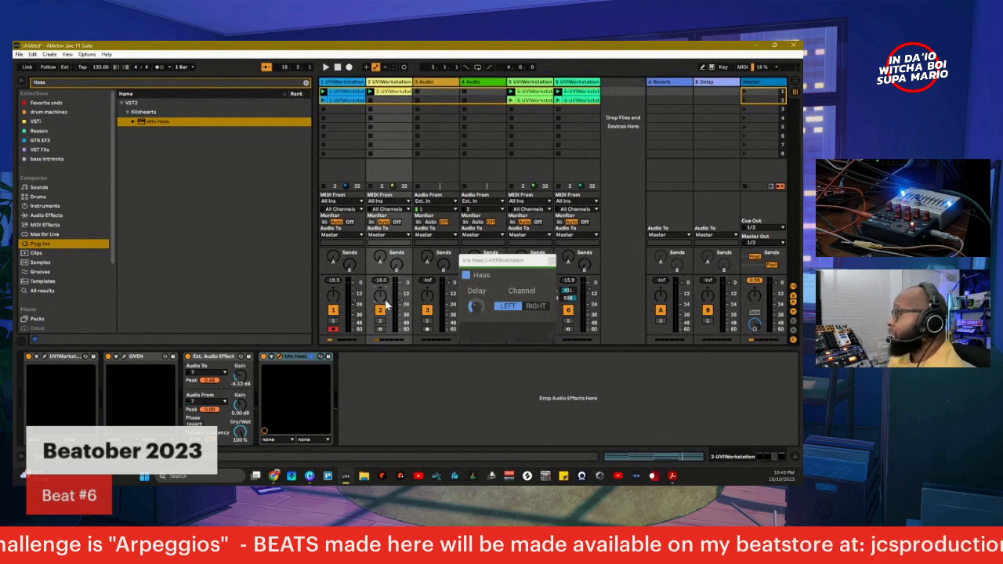
{"action": "key", "text": "space"}
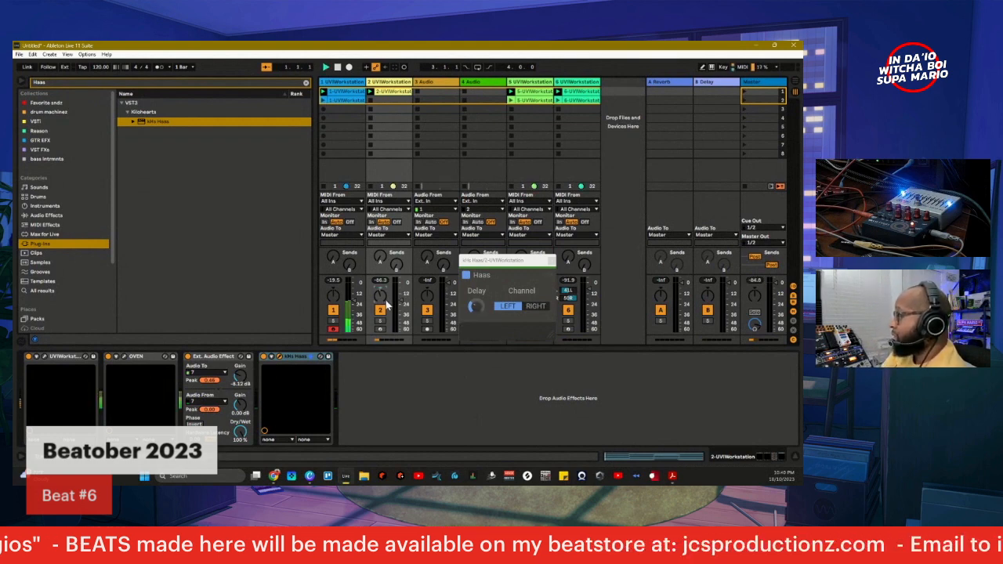
{"action": "left_click", "coordinate": [532, 308]}
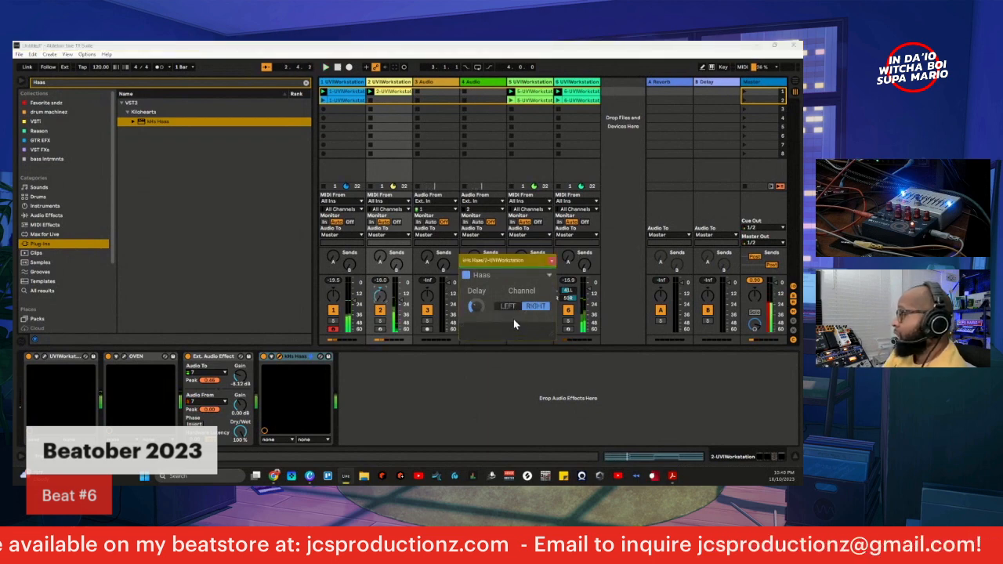
{"action": "left_click", "coordinate": [379, 301]}
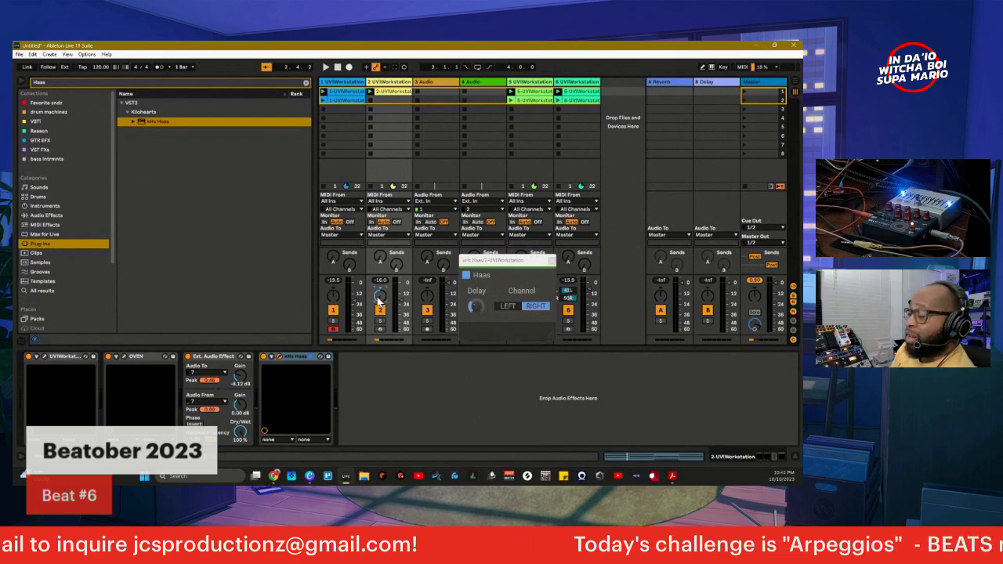
{"action": "key", "text": "space"}
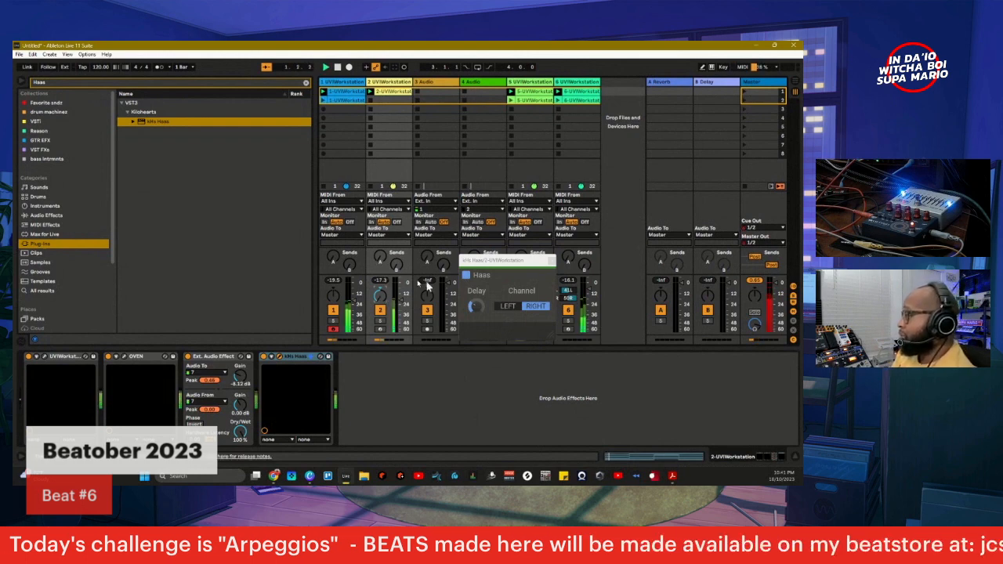
- Fine-tune track 2's pan while alternating the delayed Haas channel, and finish with it set to Right
{"action": "left_click", "coordinate": [511, 307]}
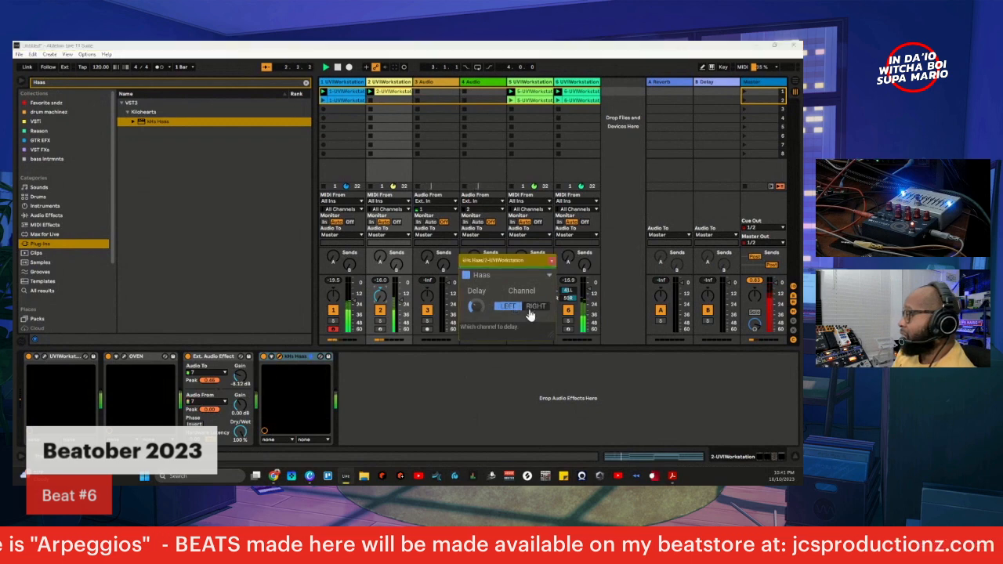
{"action": "left_click", "coordinate": [531, 308]}
{"action": "left_click", "coordinate": [381, 302]}
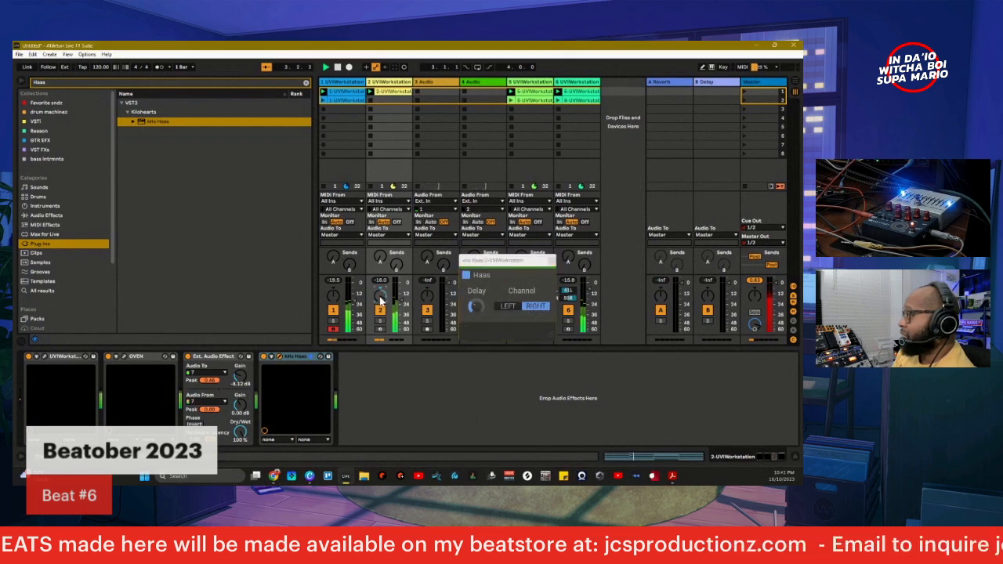
{"action": "left_click", "coordinate": [510, 307]}
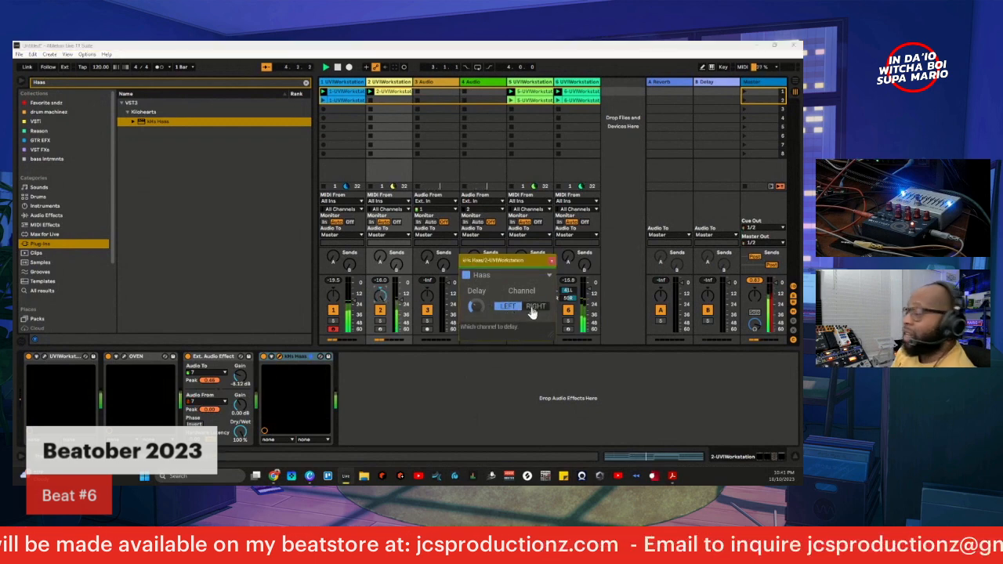
{"action": "left_click", "coordinate": [380, 300]}
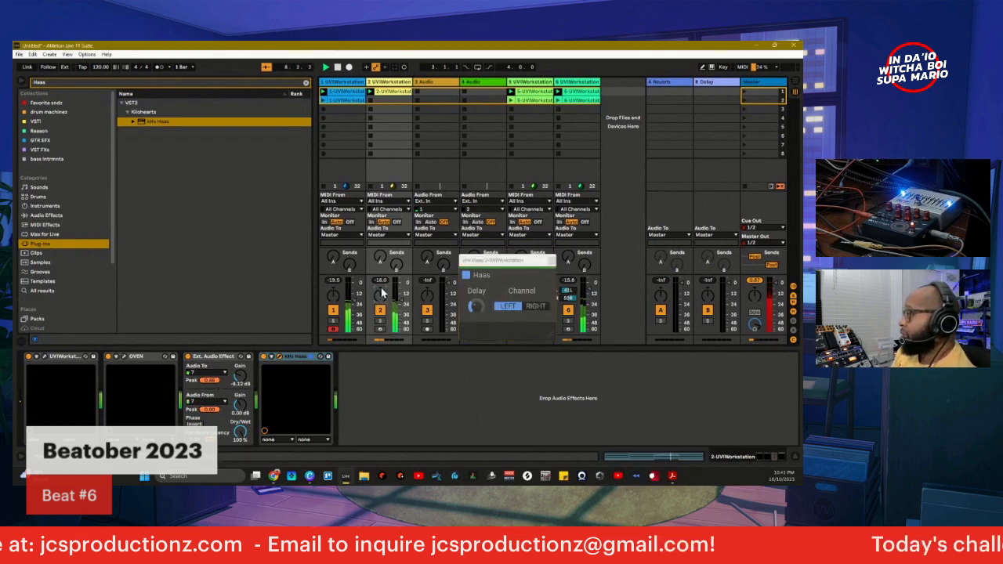
{"action": "left_click", "coordinate": [532, 308]}
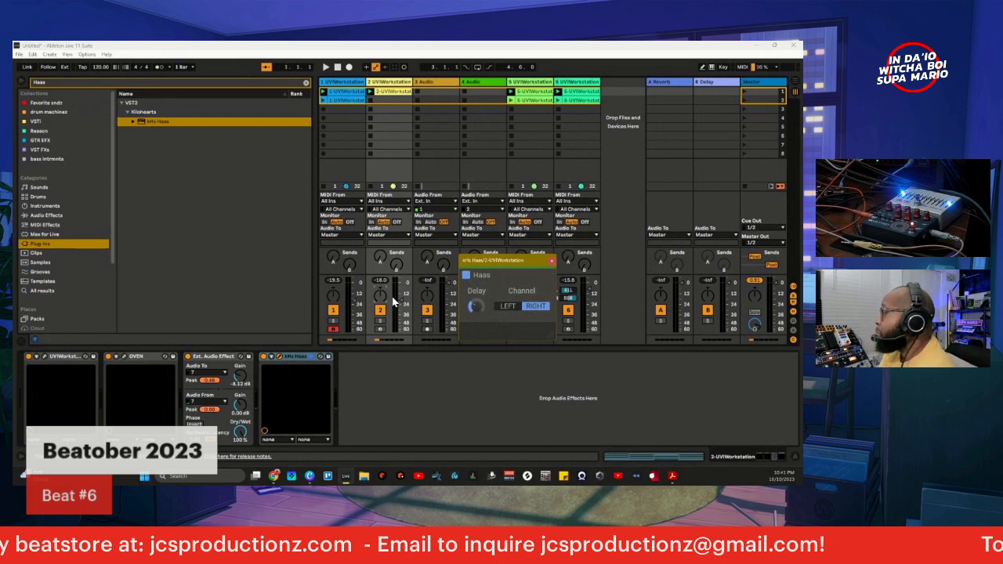
- Play the loop and compare the Haas delay on the left and right channels
{"action": "key", "text": "space"}
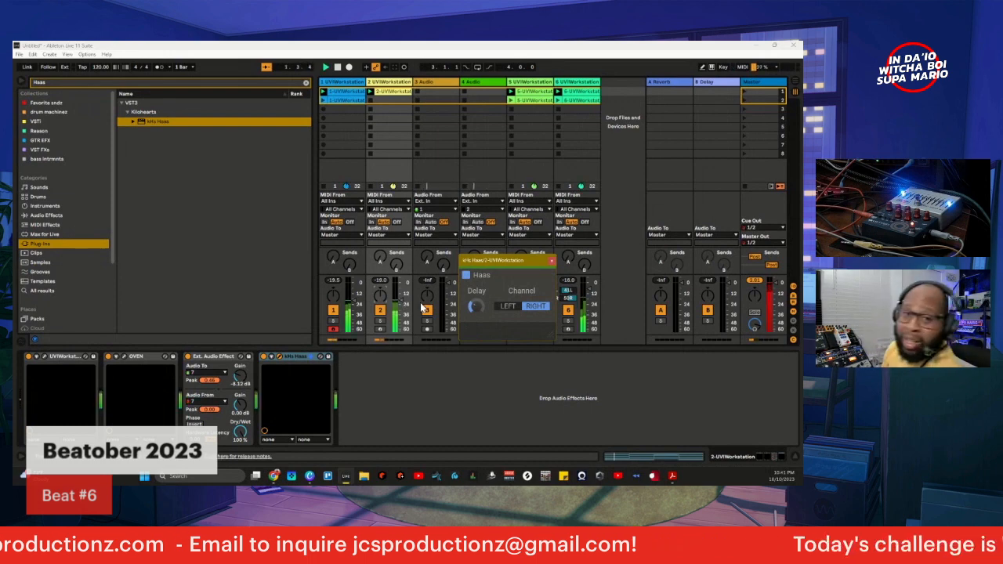
{"action": "left_click", "coordinate": [517, 310]}
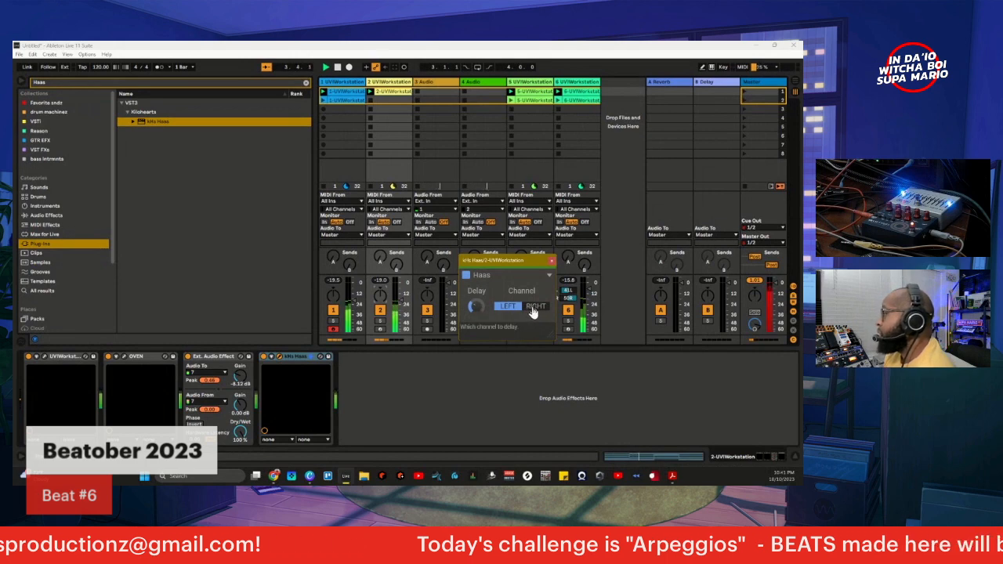
{"action": "left_click", "coordinate": [532, 310]}
{"action": "left_click", "coordinate": [506, 310]}
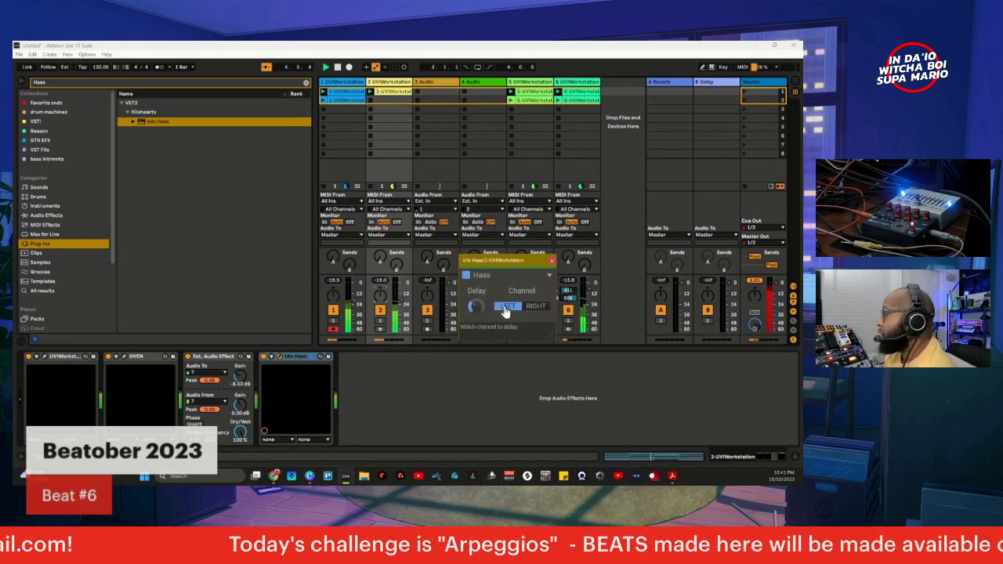
- Set the Haas channel to Right and its delay time to about 0.15 ms
{"action": "left_click", "coordinate": [530, 309]}
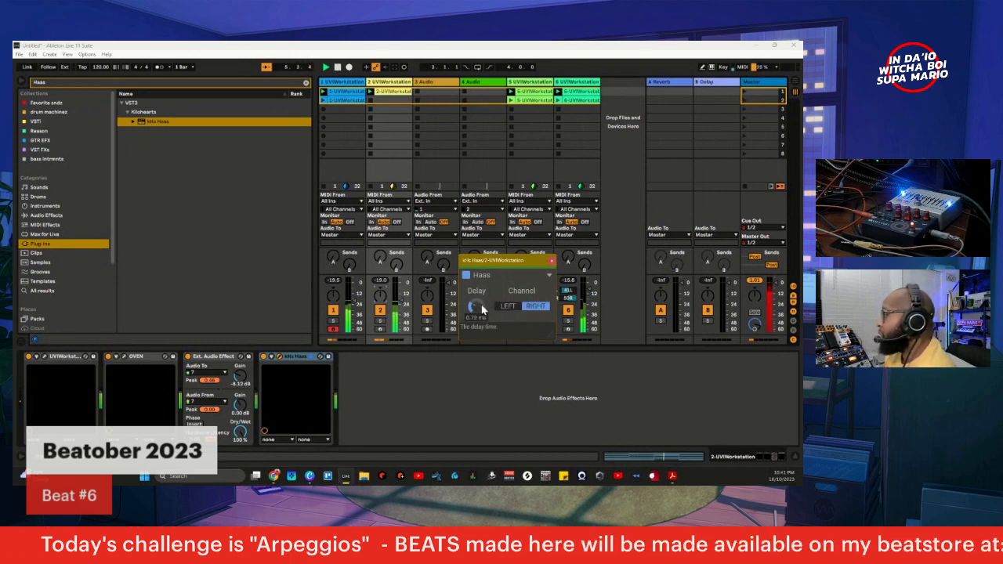
{"action": "scroll", "coordinate": [481, 307], "scroll_direction": "up", "scroll_amount": 1}
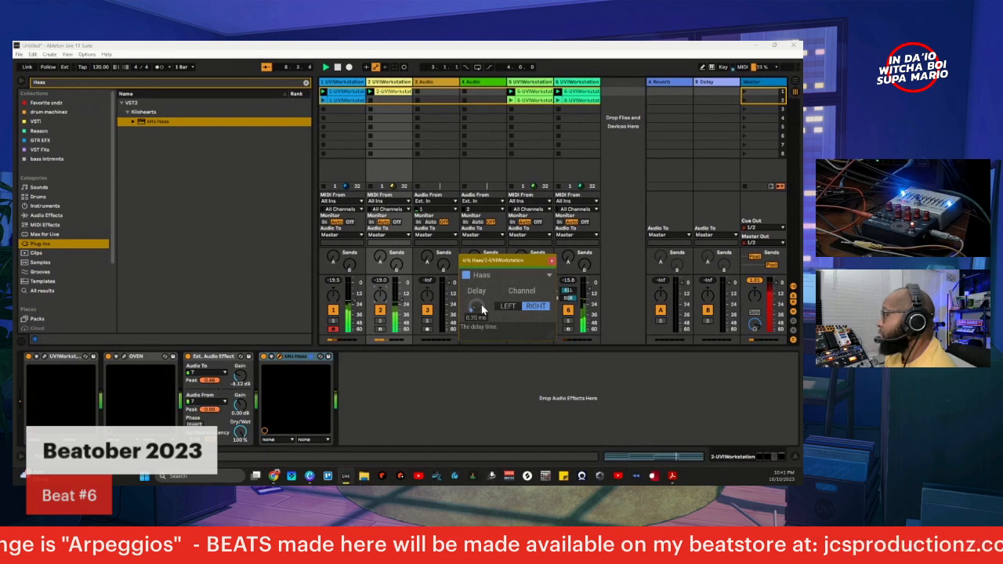
{"action": "scroll", "coordinate": [481, 304], "scroll_direction": "down", "scroll_amount": 2}
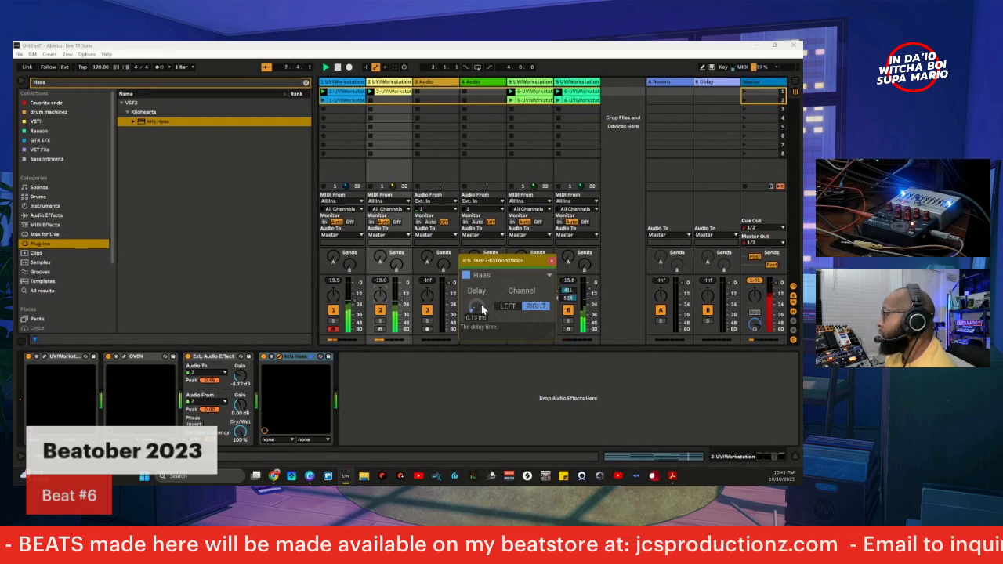
- Fine-tune track 2's Haas delay time and pan, and close the Haas plug-in window
{"action": "scroll", "coordinate": [481, 305], "scroll_direction": "down", "scroll_amount": 2}
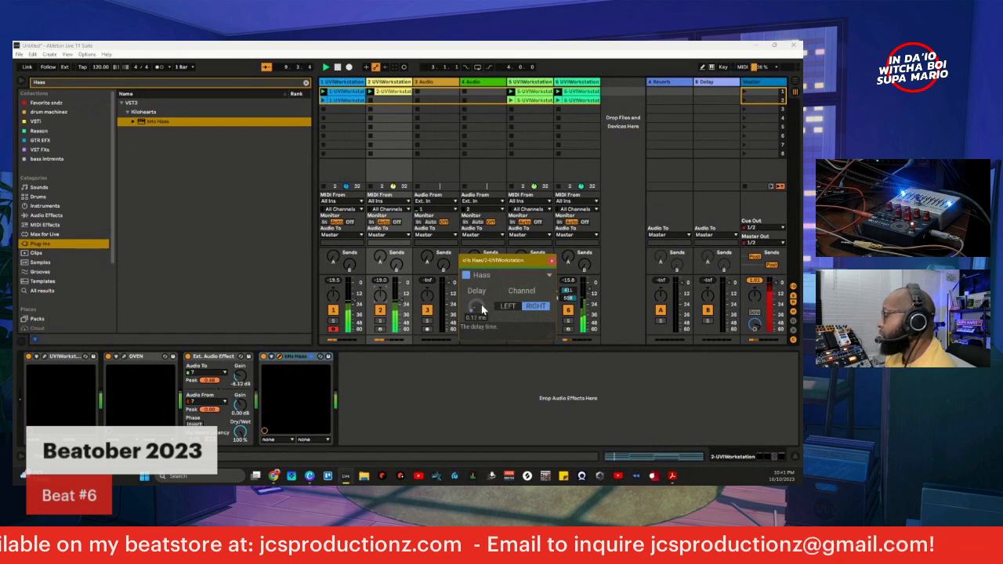
{"action": "left_click", "coordinate": [384, 302]}
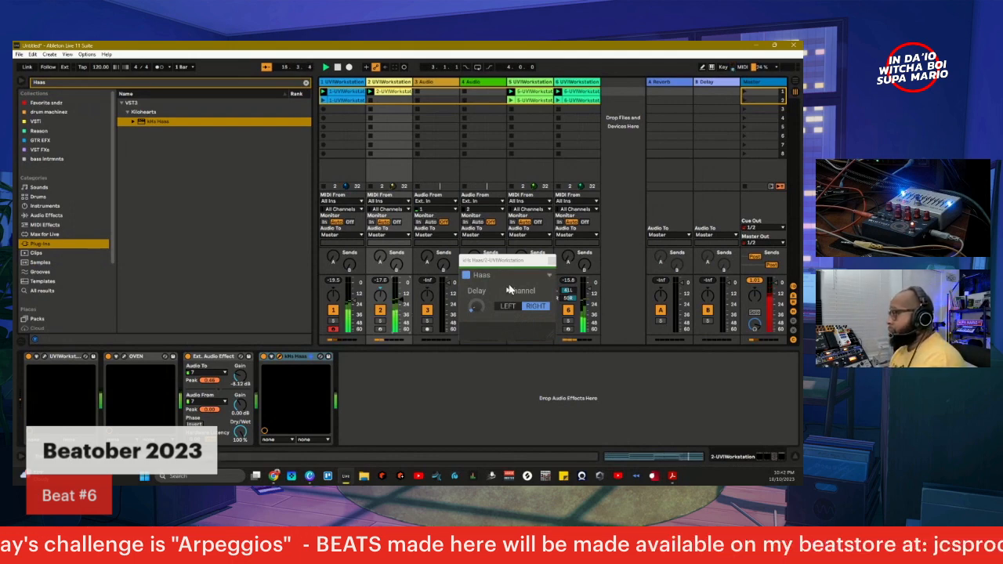
{"action": "left_click", "coordinate": [551, 261]}
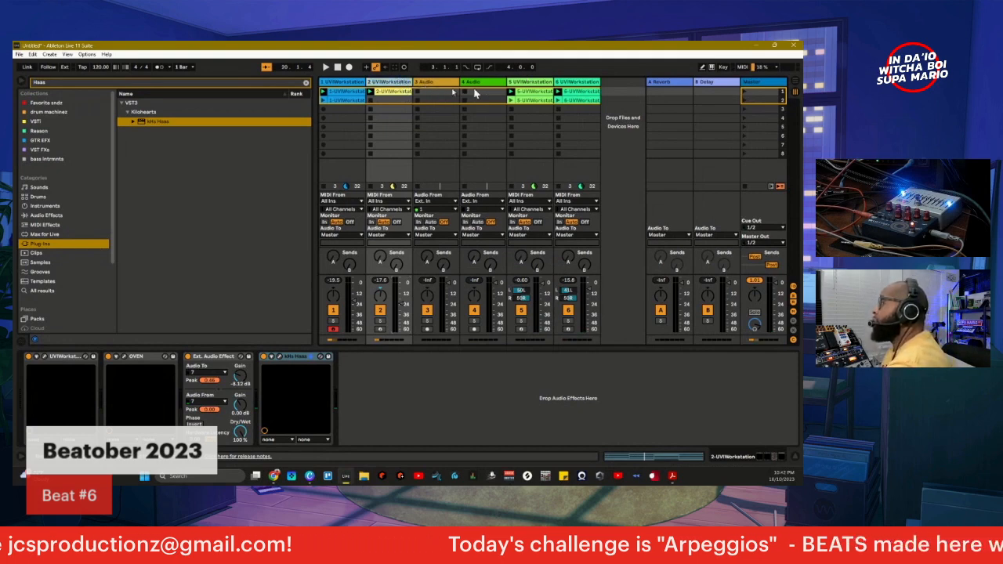
- Move the green audio track behind the last UVIWorkstation track
{"action": "left_click", "coordinate": [529, 83]}
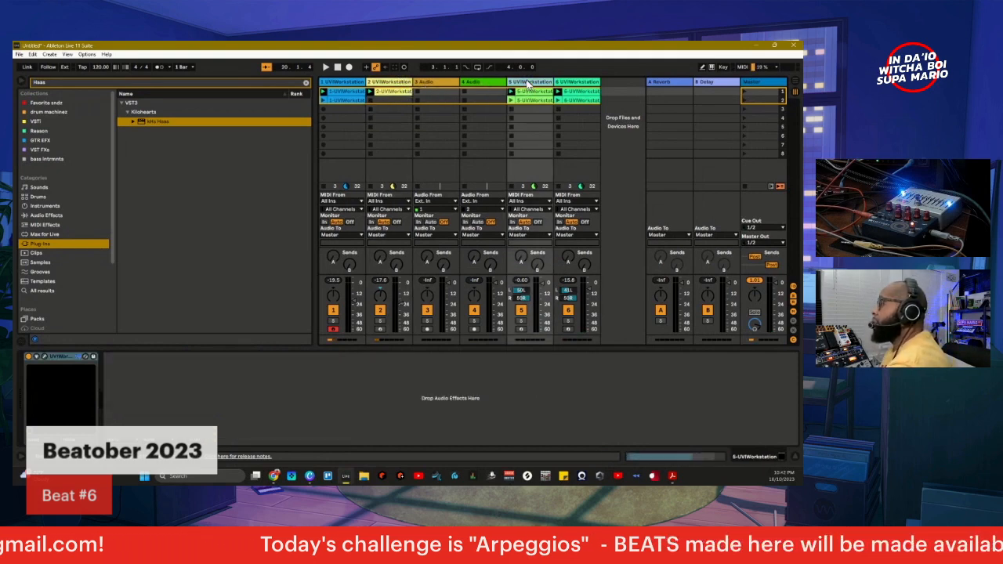
{"action": "left_click", "coordinate": [581, 81]}
{"action": "left_click_drag", "start_coordinate": [480, 81], "coordinate": [615, 100]}
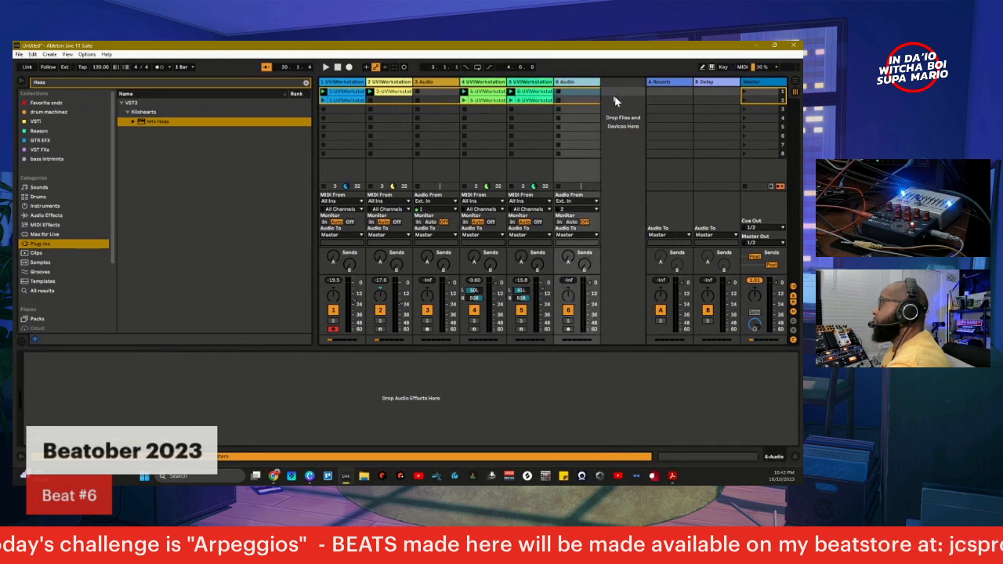
- Set the audio input of the moved green track to 5-UVIWorkstation and of audio track 3 to 2-UVIWorkstation
{"action": "left_click", "coordinate": [580, 202]}
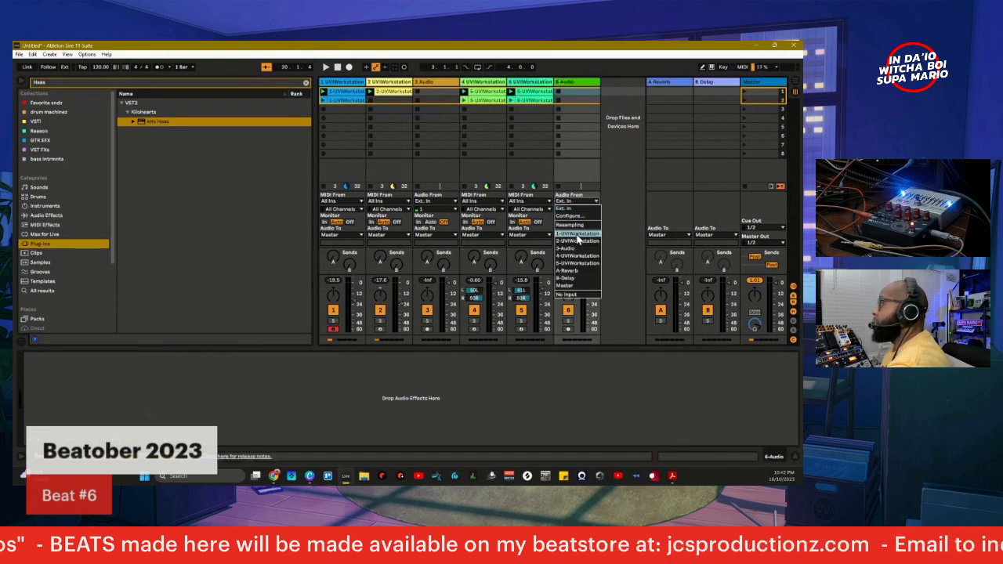
{"action": "left_click", "coordinate": [577, 262]}
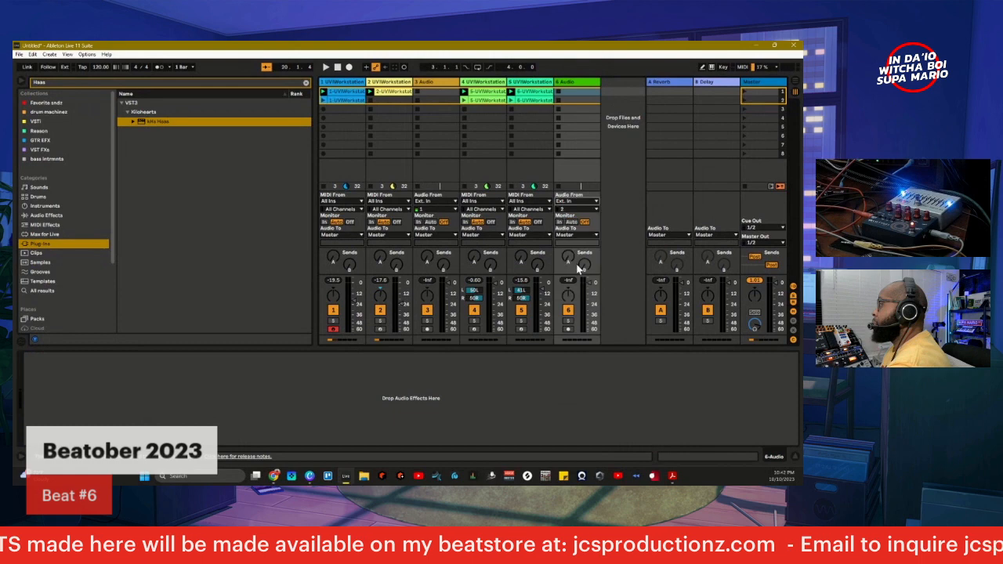
{"action": "left_click", "coordinate": [431, 202]}
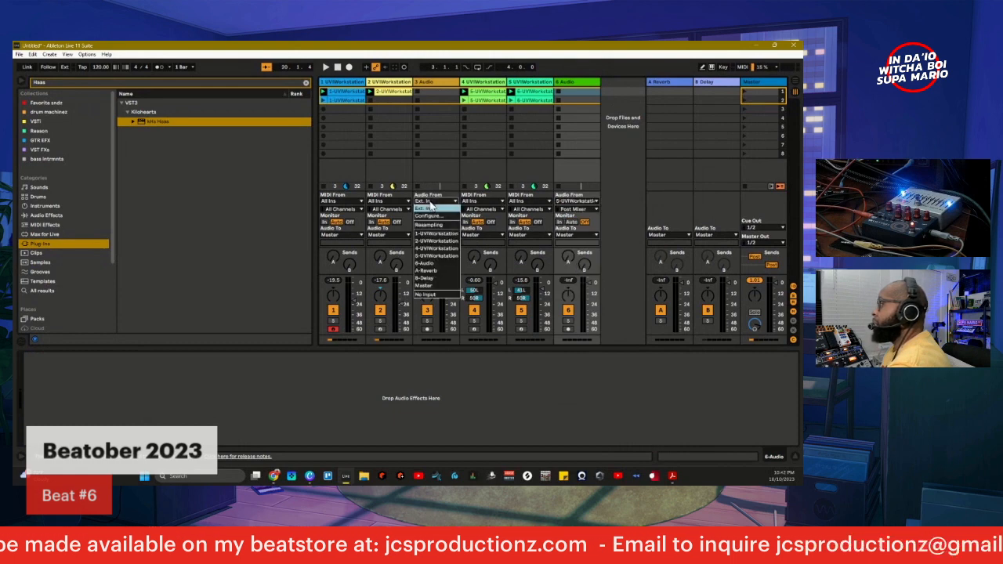
{"action": "left_click", "coordinate": [431, 245]}
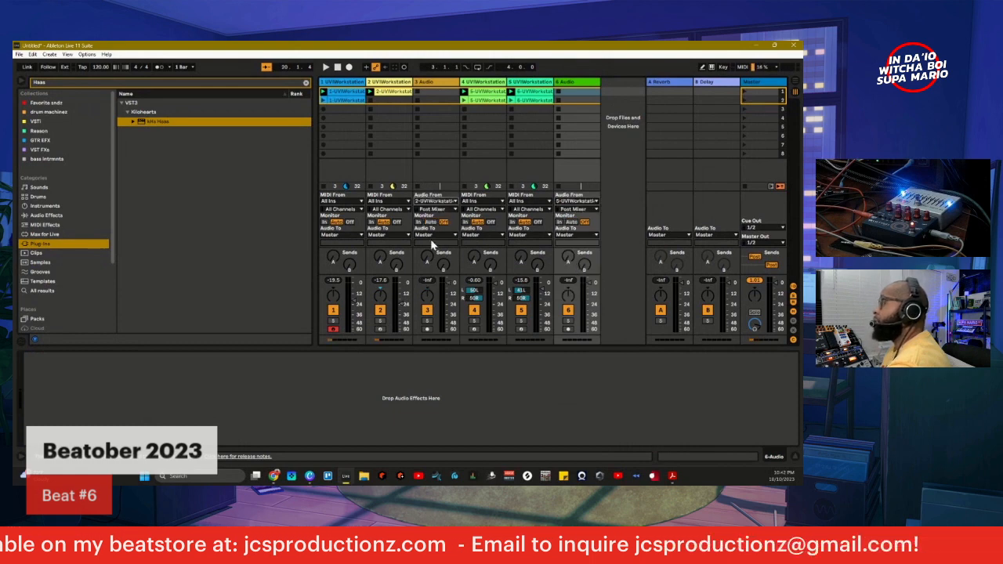
- Arm audio tracks 3 and 6 and record both routed instruments into their scene 1 slots
{"action": "left_click", "coordinate": [428, 330]}
{"action": "left_click", "coordinate": [567, 330]}
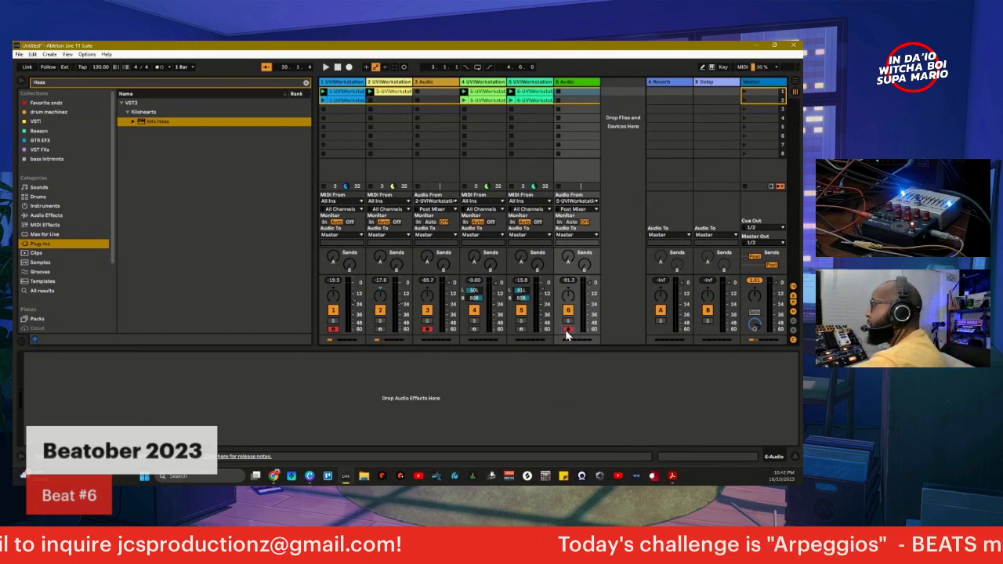
{"action": "left_click", "coordinate": [419, 91]}
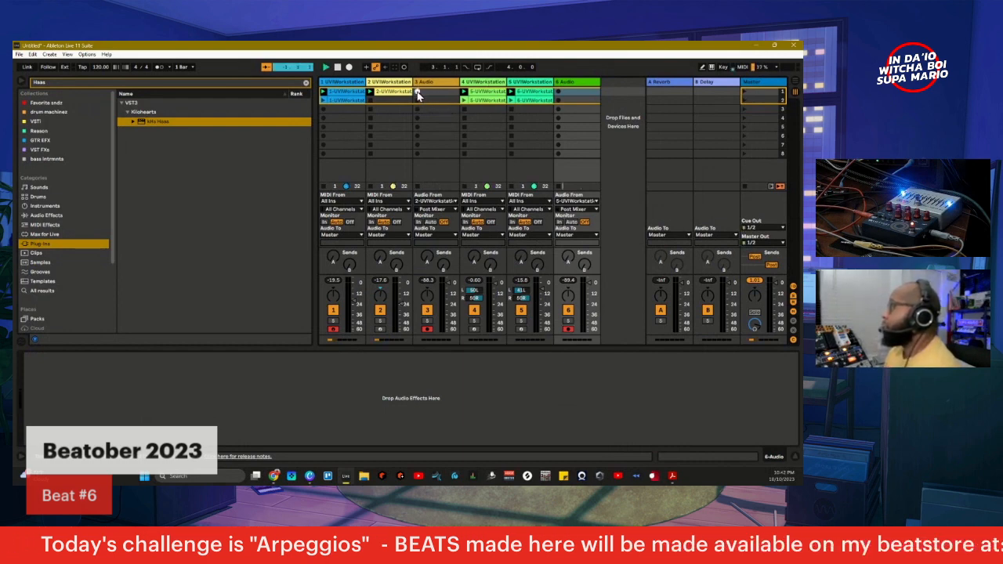
{"action": "left_click", "coordinate": [559, 92]}
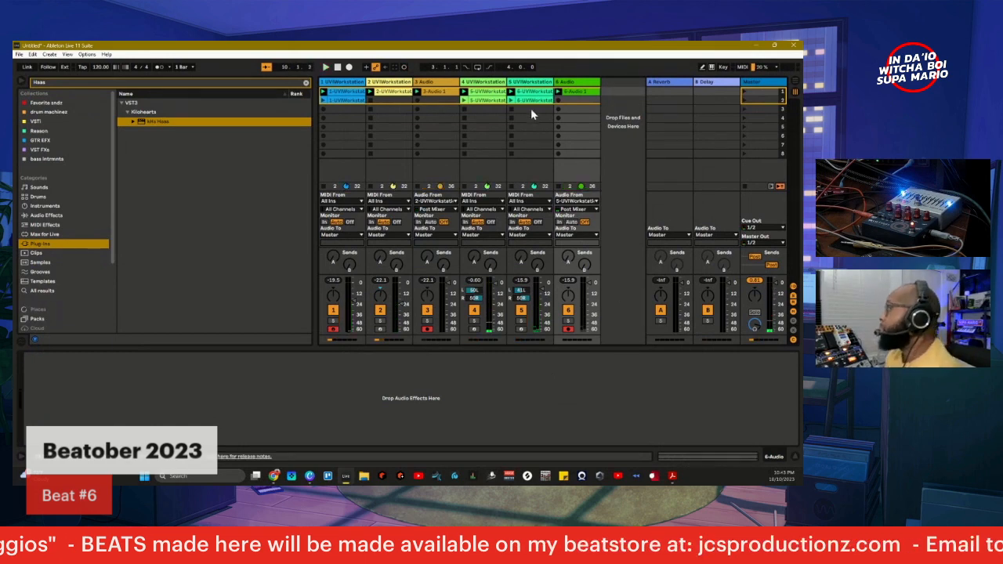
- Turn off the source devices on UVIWorkstation tracks 5 and 2
{"action": "left_click", "coordinate": [530, 86]}
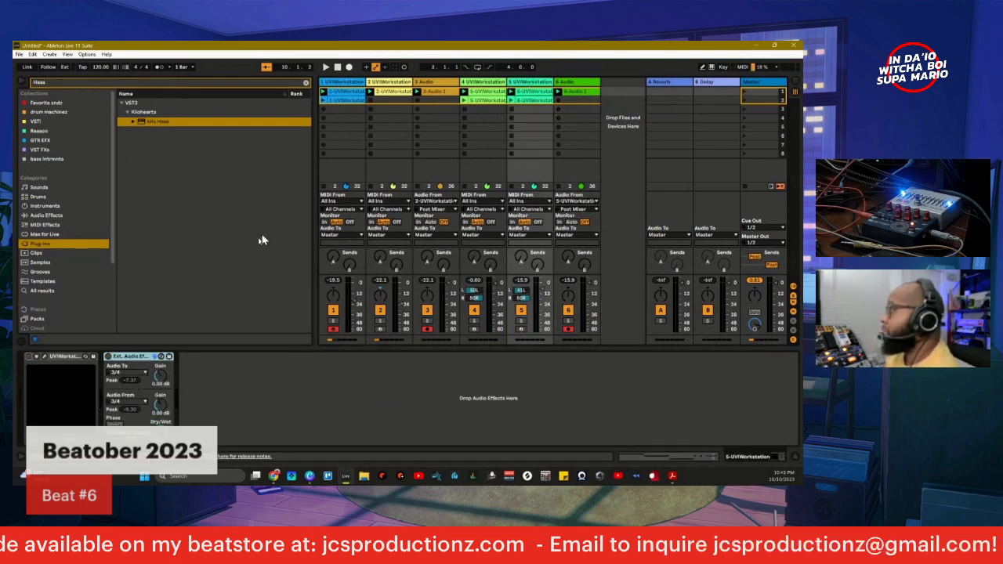
{"action": "left_click", "coordinate": [385, 89]}
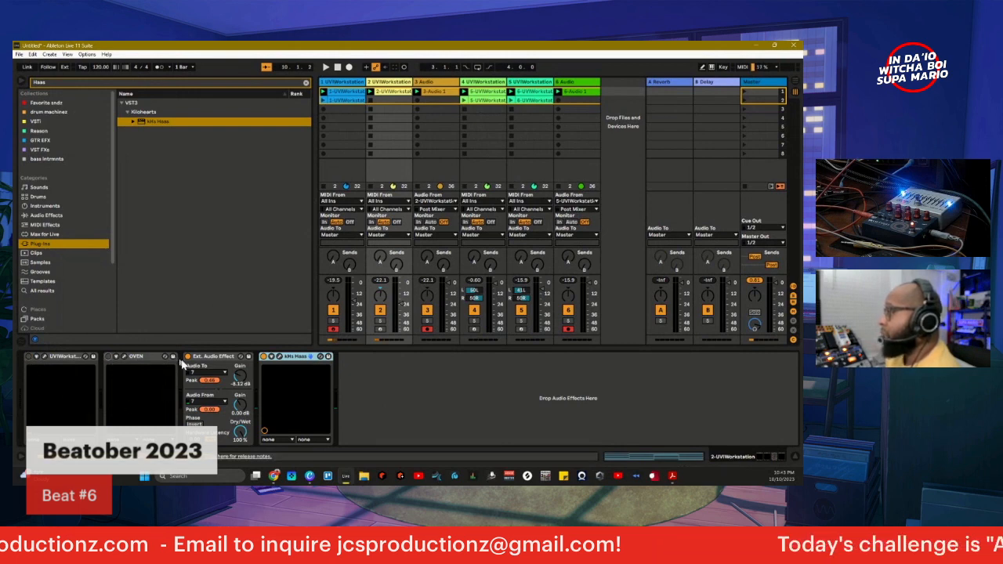
- Shorten the recorded clips on audio tracks 6 and 3 to eight-bar loops while the scene plays
{"action": "left_click", "coordinate": [435, 91]}
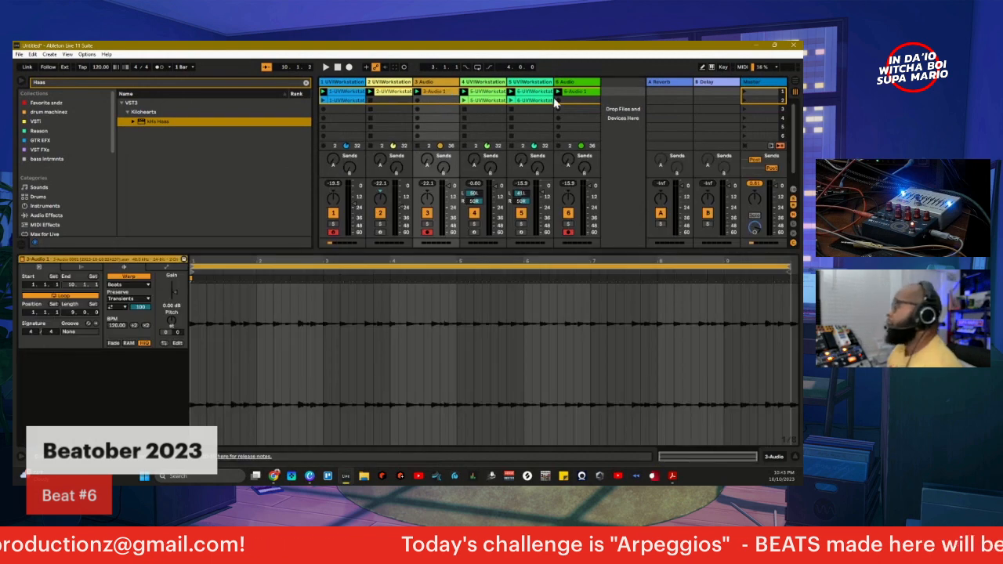
{"action": "left_click", "coordinate": [578, 92]}
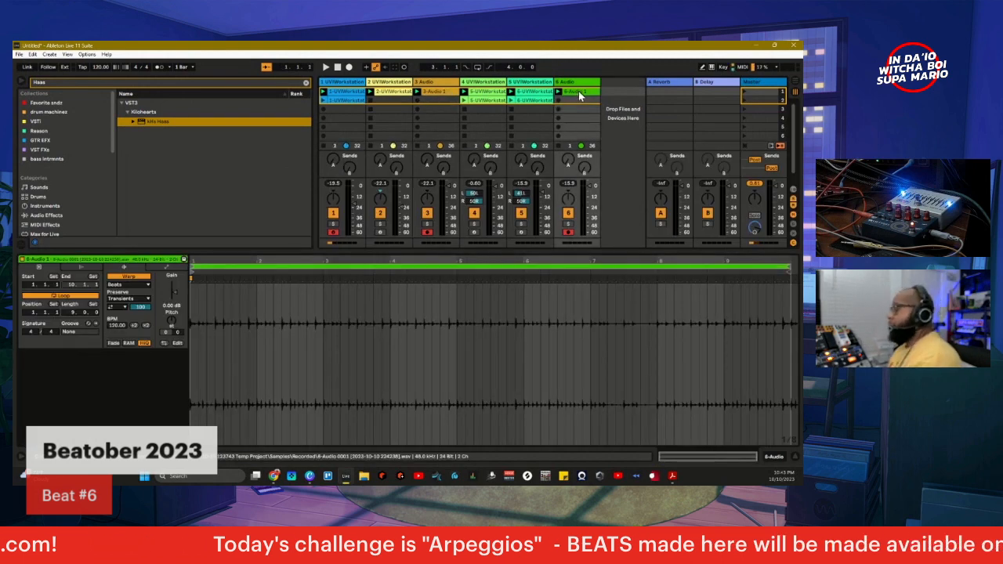
{"action": "key", "text": "space"}
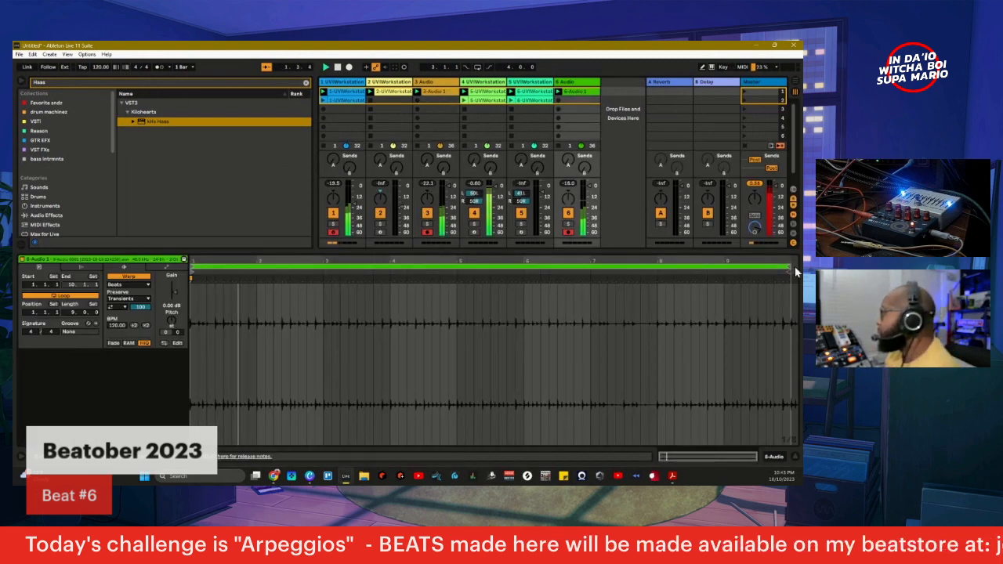
{"action": "left_click_drag", "start_coordinate": [786, 266], "coordinate": [723, 266]}
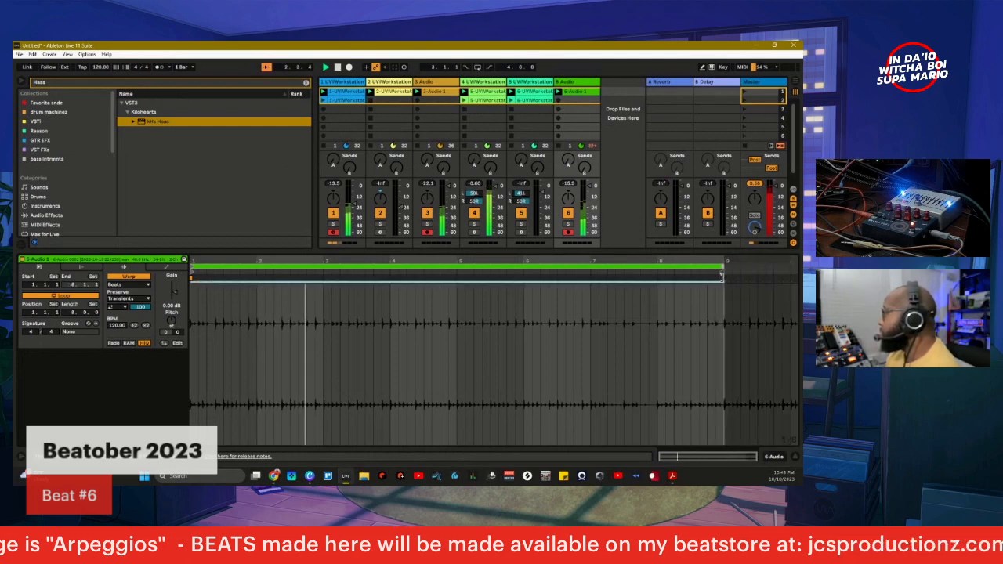
{"action": "left_click", "coordinate": [453, 96]}
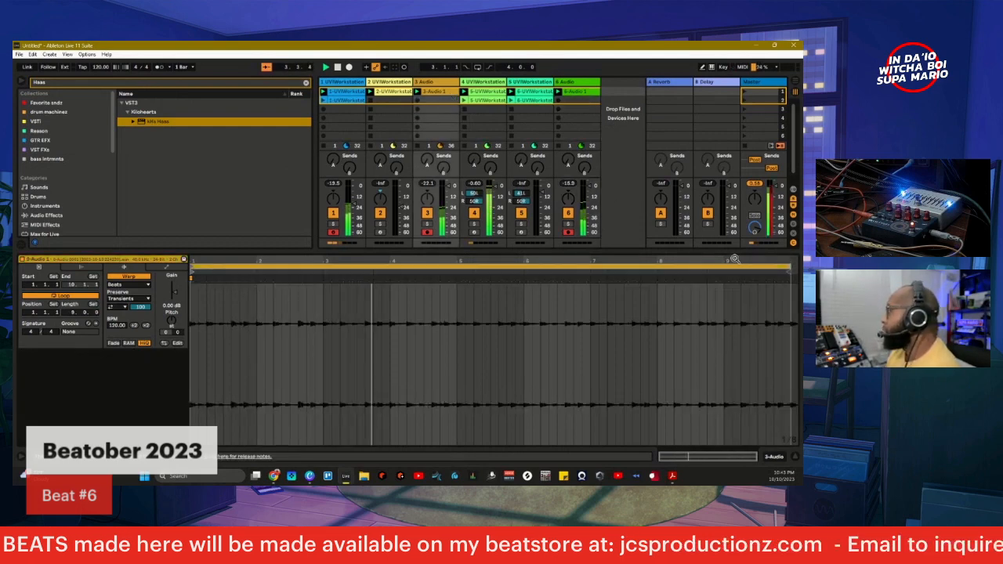
{"action": "left_click_drag", "start_coordinate": [786, 268], "coordinate": [723, 276]}
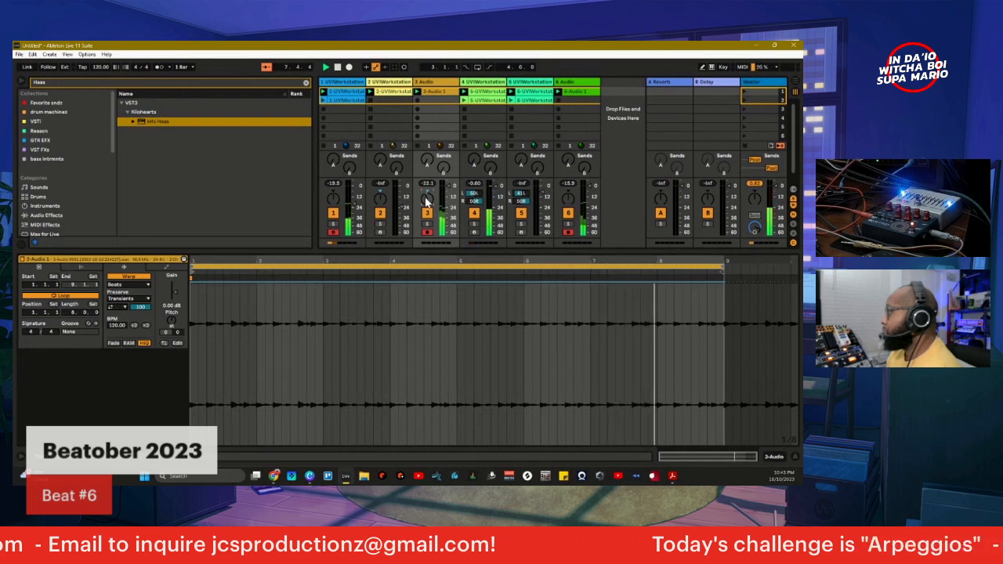
- Solo audio tracks 3 and 6 to audition the recordings together, and release both solos
{"action": "left_click", "coordinate": [568, 223]}
{"action": "left_click", "coordinate": [428, 224], "text": "ctrl"}
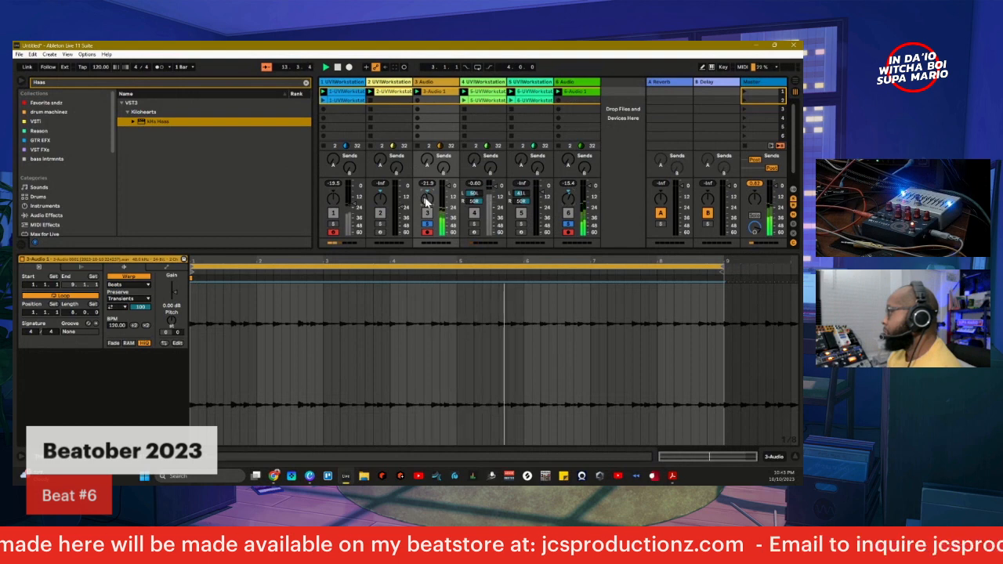
{"action": "left_click", "coordinate": [483, 82]}
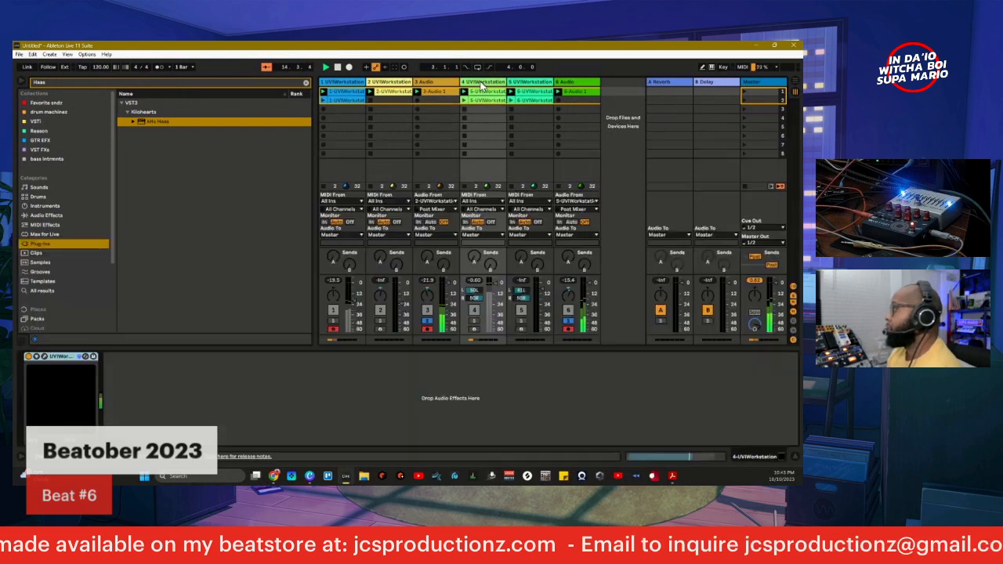
{"action": "left_click", "coordinate": [588, 255]}
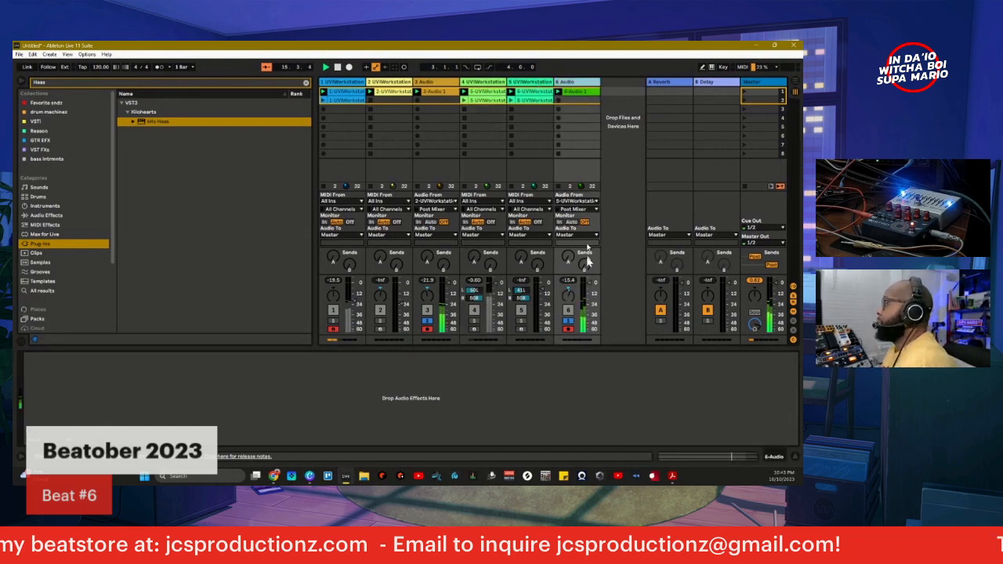
{"action": "left_click", "coordinate": [567, 321]}
{"action": "left_click", "coordinate": [567, 324]}
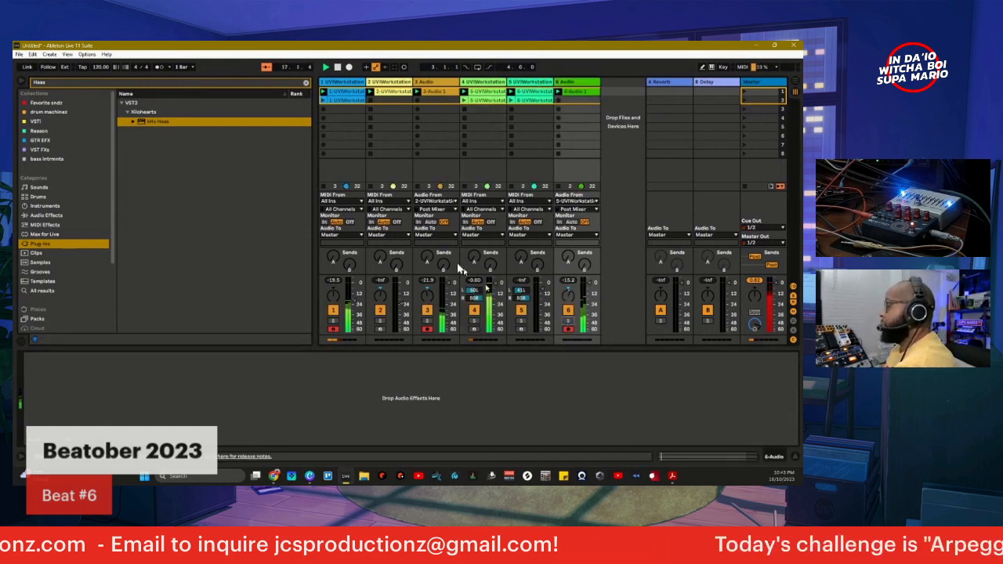
- Check the device chains of tracks 2 and 4, and freeze UVIWorkstation track 1
{"action": "left_click", "coordinate": [396, 83]}
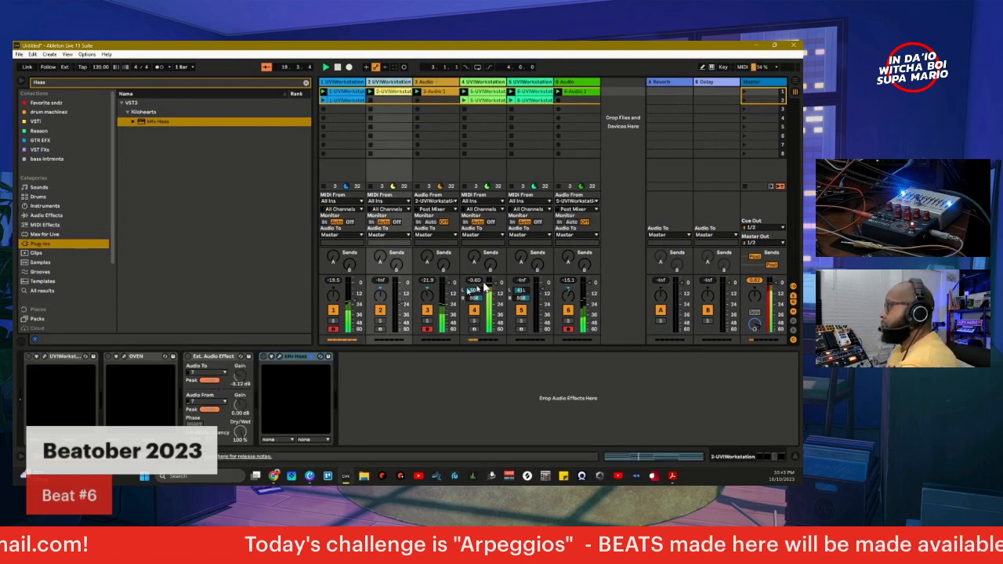
{"action": "left_click", "coordinate": [489, 82]}
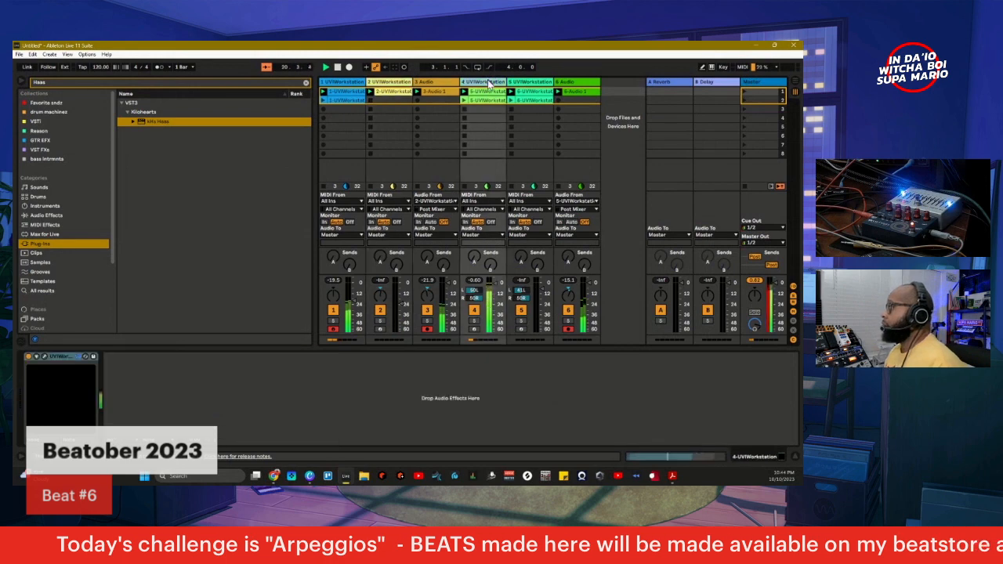
{"action": "right_click", "coordinate": [350, 82]}
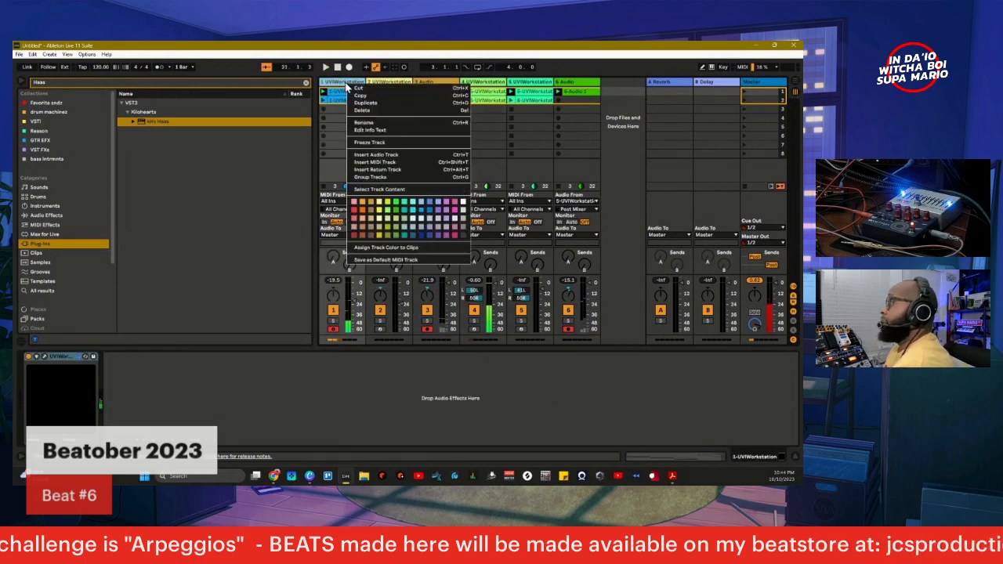
{"action": "left_click", "coordinate": [380, 144]}
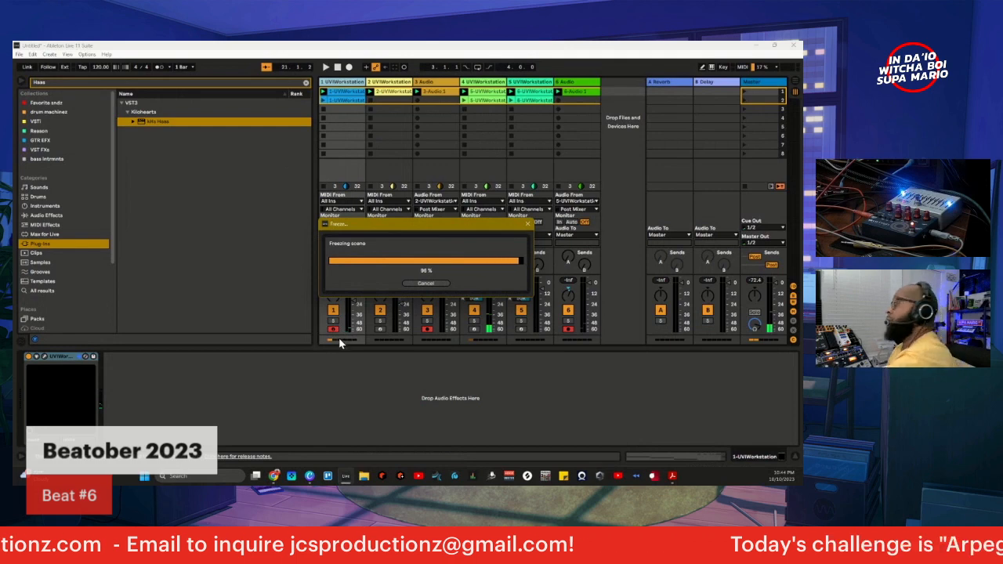
- Inspect the clips of frozen track 1 and try removing its scene 2 clip
{"action": "left_click", "coordinate": [339, 100]}
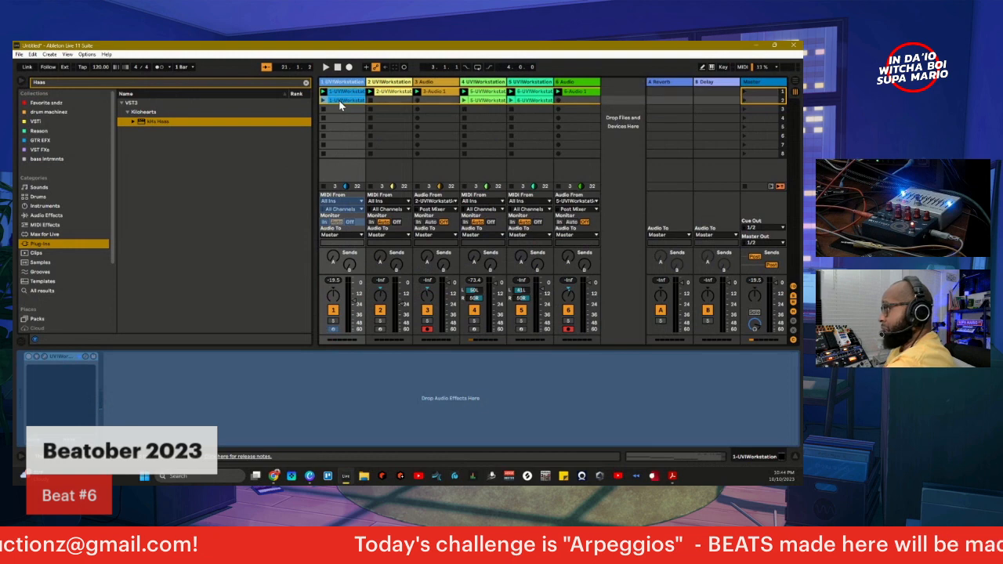
{"action": "double_click", "coordinate": [339, 102]}
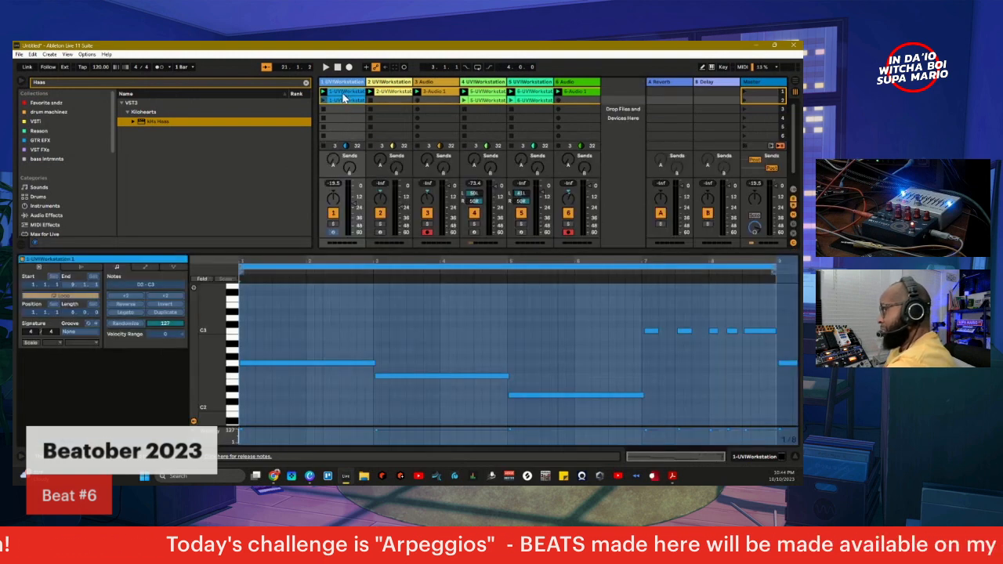
{"action": "left_click", "coordinate": [343, 95]}
{"action": "left_click", "coordinate": [346, 102]}
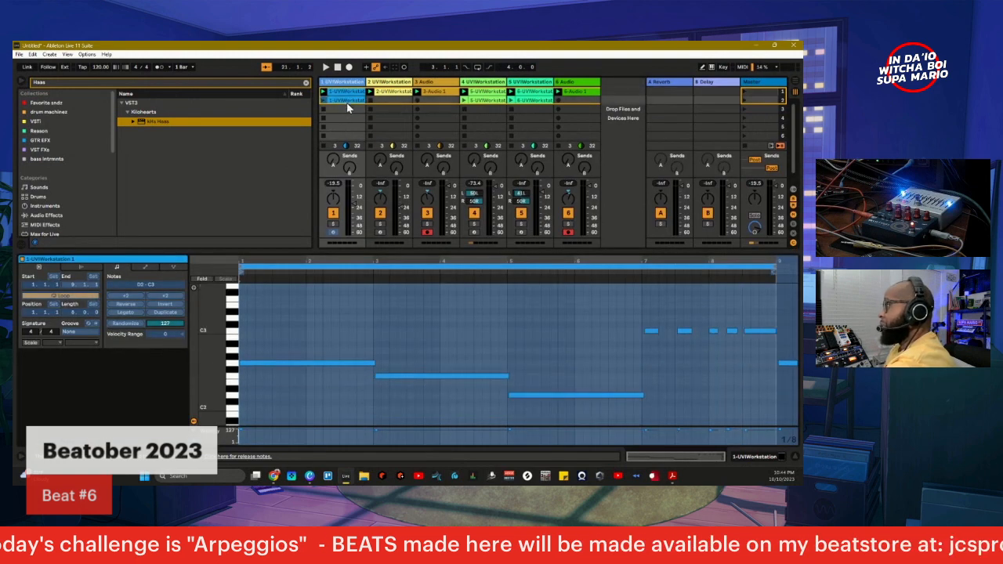
{"action": "right_click", "coordinate": [346, 102]}
{"action": "left_click", "coordinate": [361, 114]}
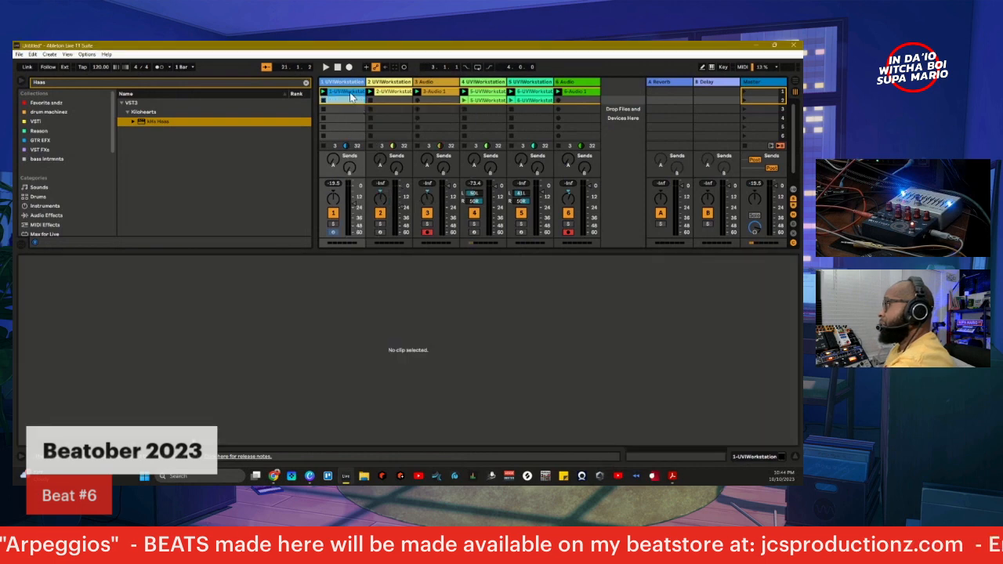
{"action": "left_click", "coordinate": [350, 94]}
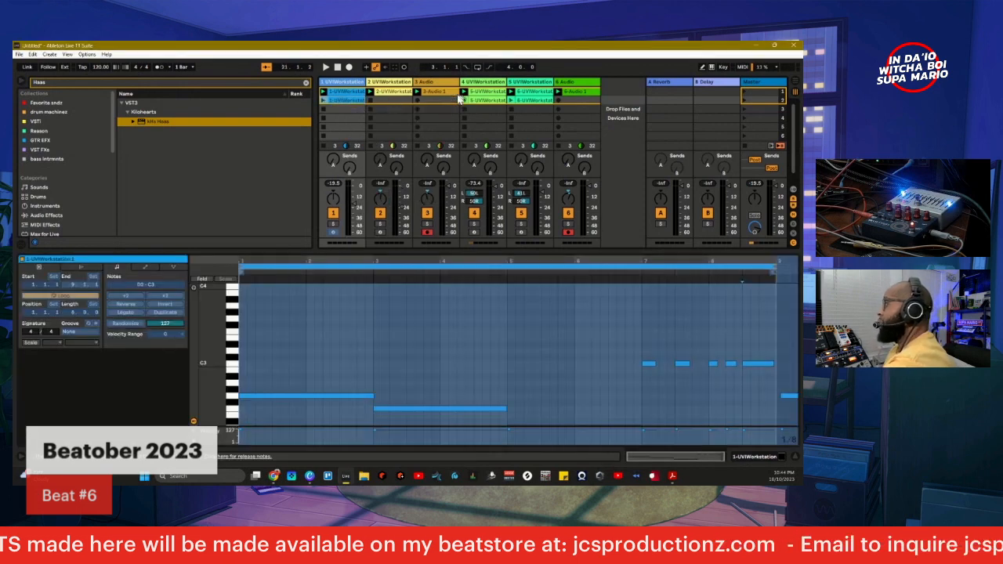
- Start playback and delete UVIWorkstation track 2
{"action": "key", "text": "space"}
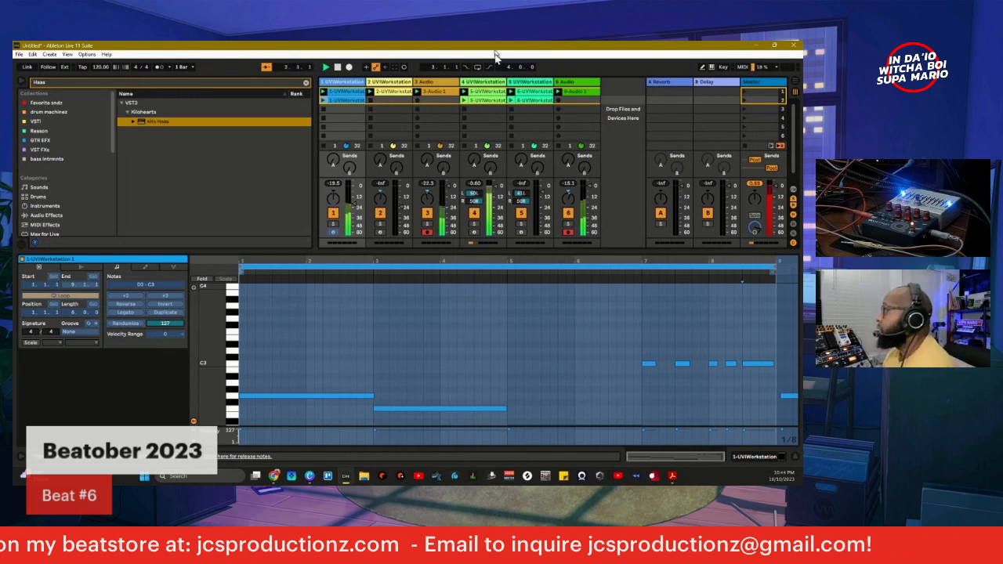
{"action": "right_click", "coordinate": [391, 83]}
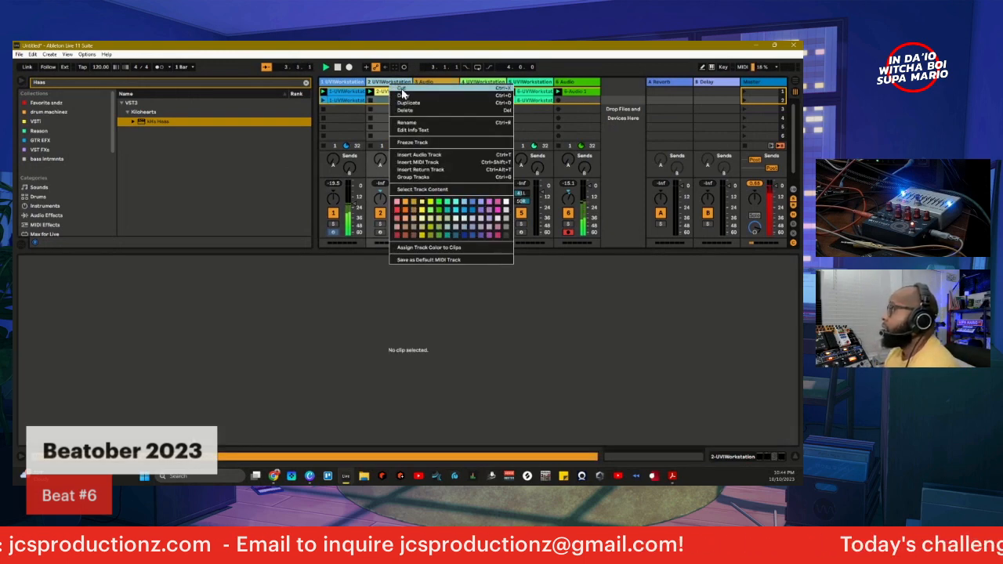
{"action": "left_click", "coordinate": [405, 110]}
{"action": "right_click", "coordinate": [440, 85]}
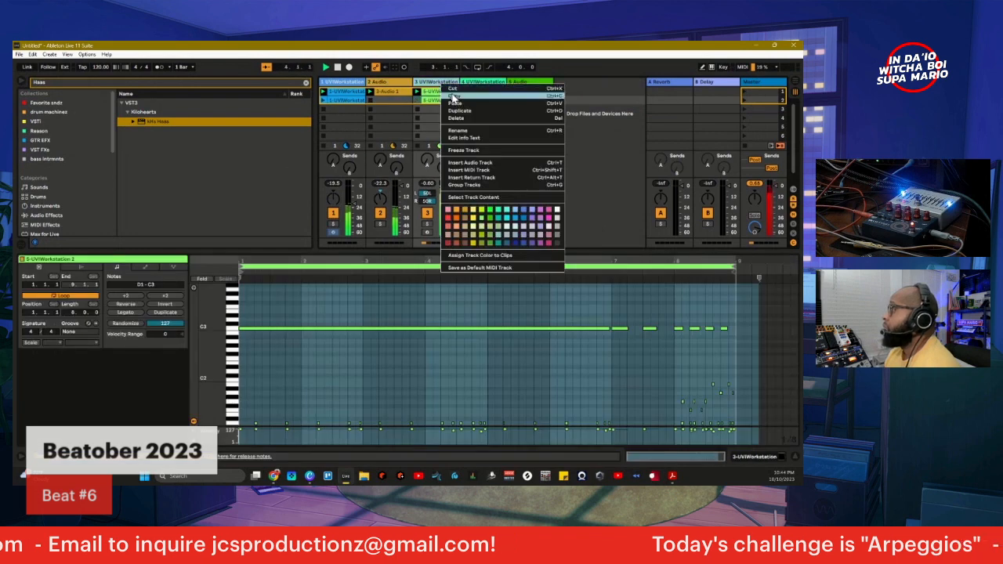
{"action": "left_click", "coordinate": [457, 109]}
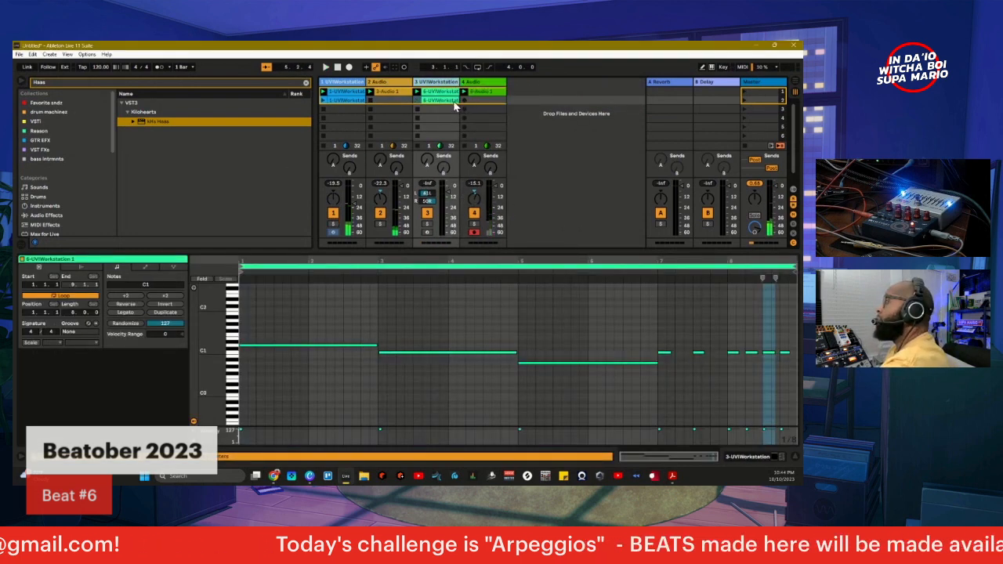
{"action": "key", "text": "ctrl+d"}
- Delete UVIWorkstation track 4 and open the recorded clip on the green audio track
{"action": "right_click", "coordinate": [480, 84]}
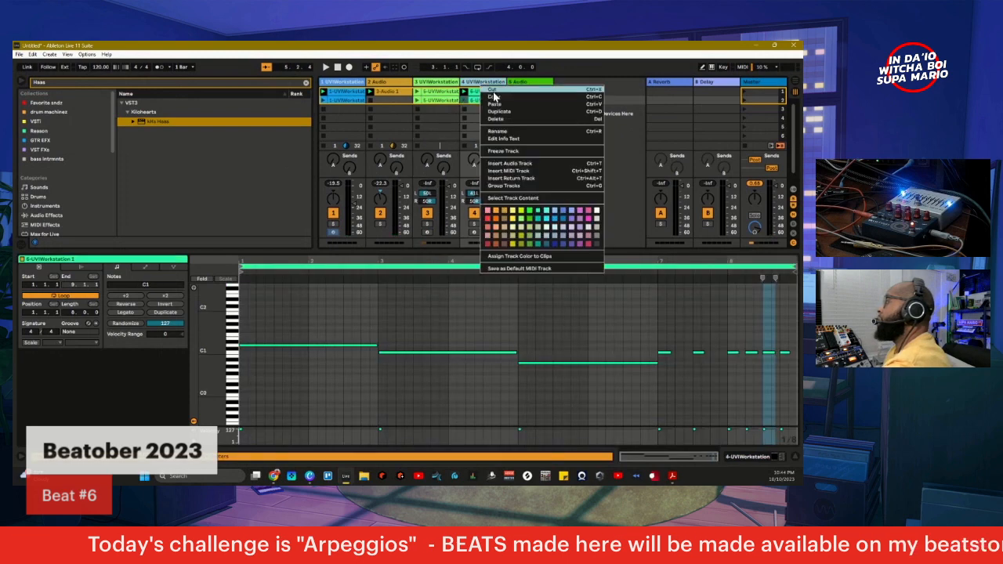
{"action": "left_click", "coordinate": [493, 93]}
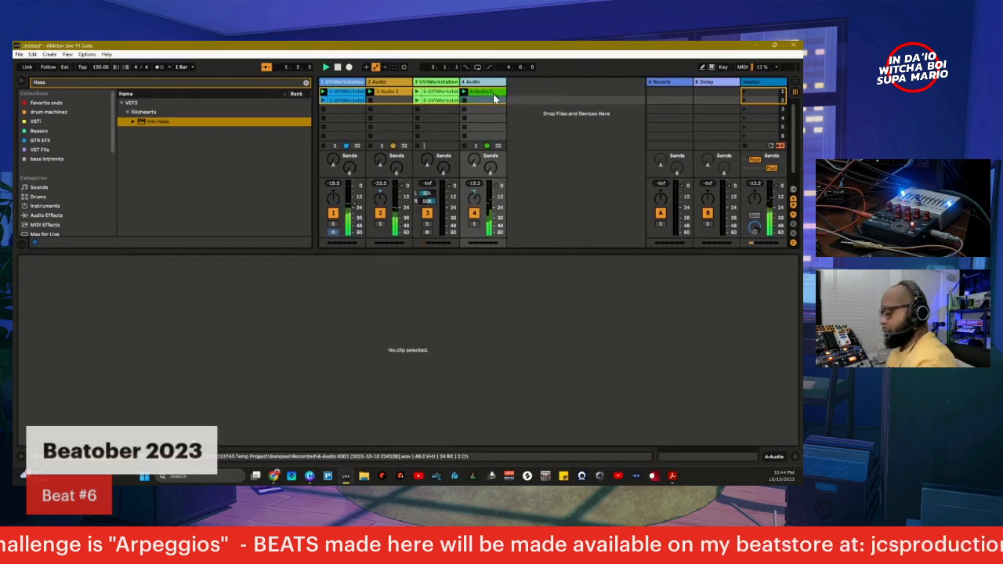
{"action": "left_click", "coordinate": [493, 93]}
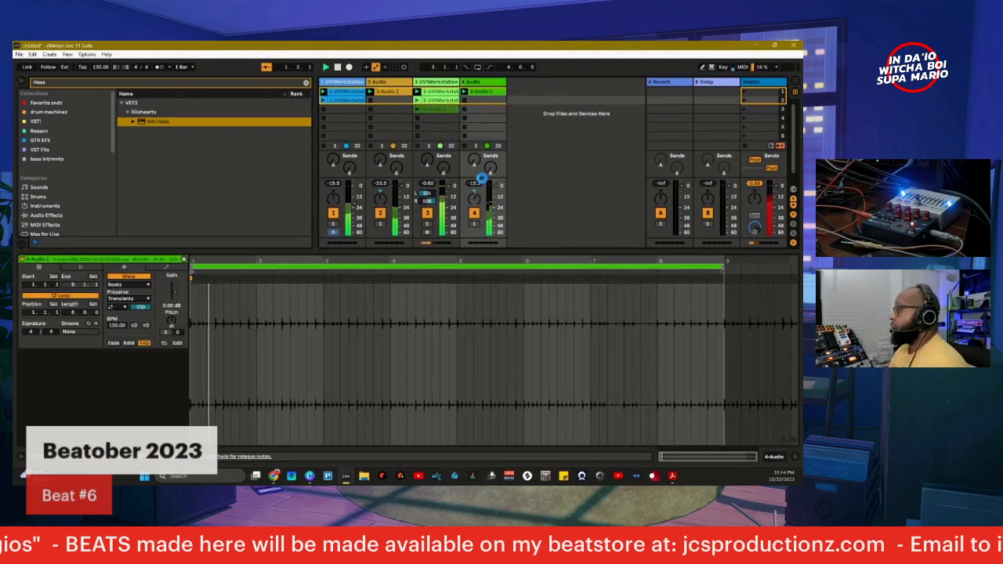
{"action": "left_click", "coordinate": [419, 295]}
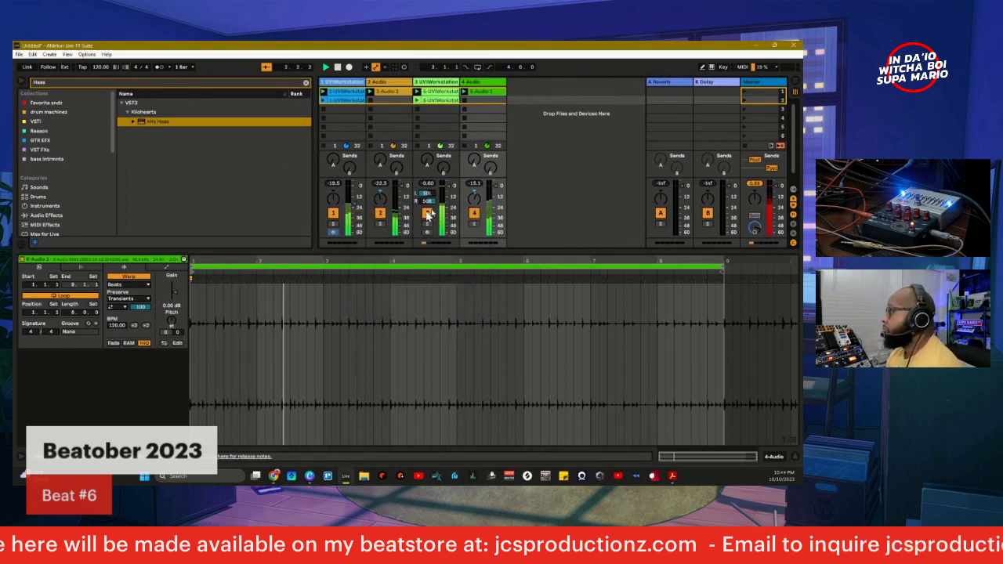
- Solo UVIWorkstation track 3, search the plug-ins for "knoc", expand the Plugin Alliance folder and clear the search
{"action": "left_click", "coordinate": [427, 224]}
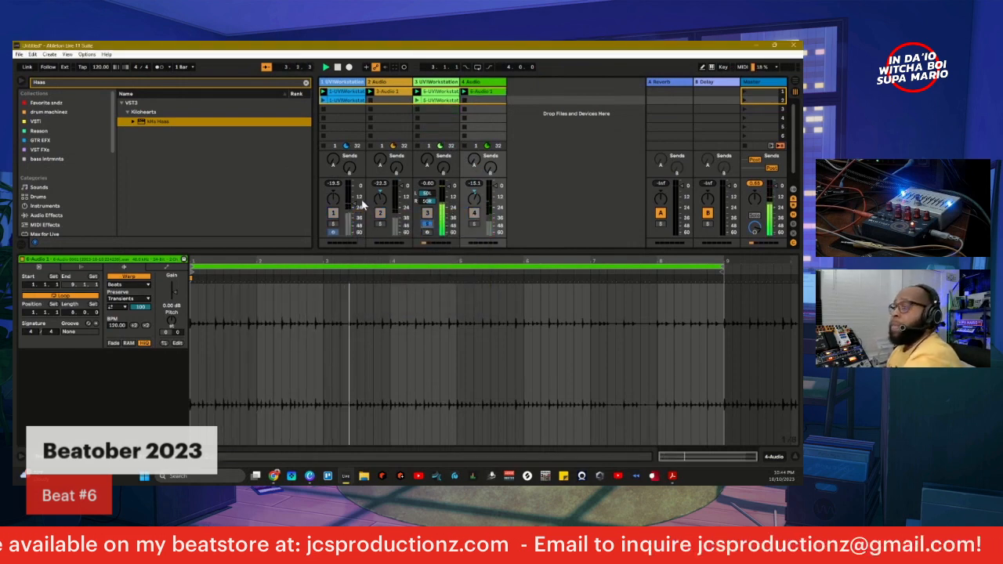
{"action": "left_click", "coordinate": [306, 82]}
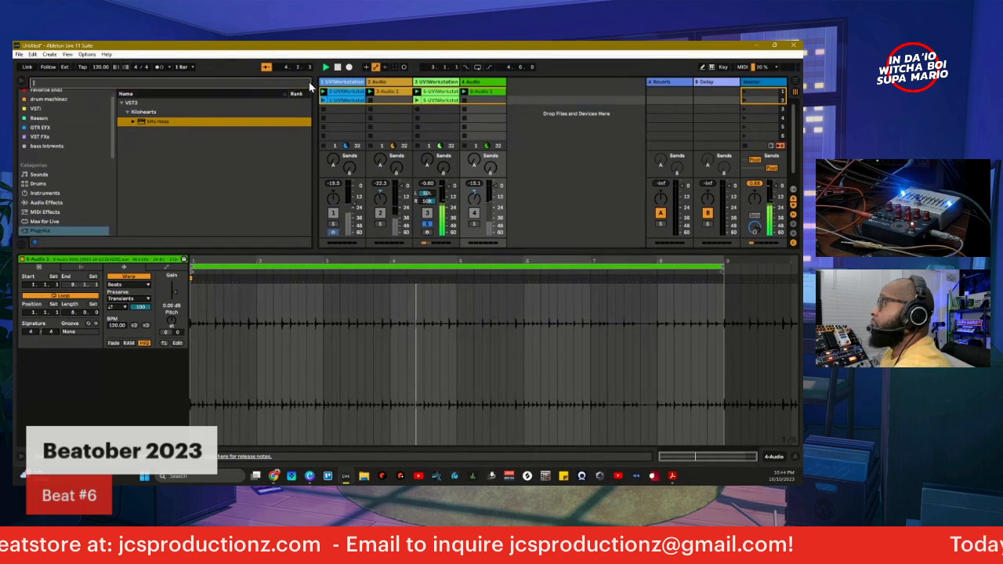
{"action": "scroll", "coordinate": [156, 168], "scroll_direction": "down", "scroll_amount": 10}
{"action": "scroll", "coordinate": [159, 171], "scroll_direction": "down", "scroll_amount": 5}
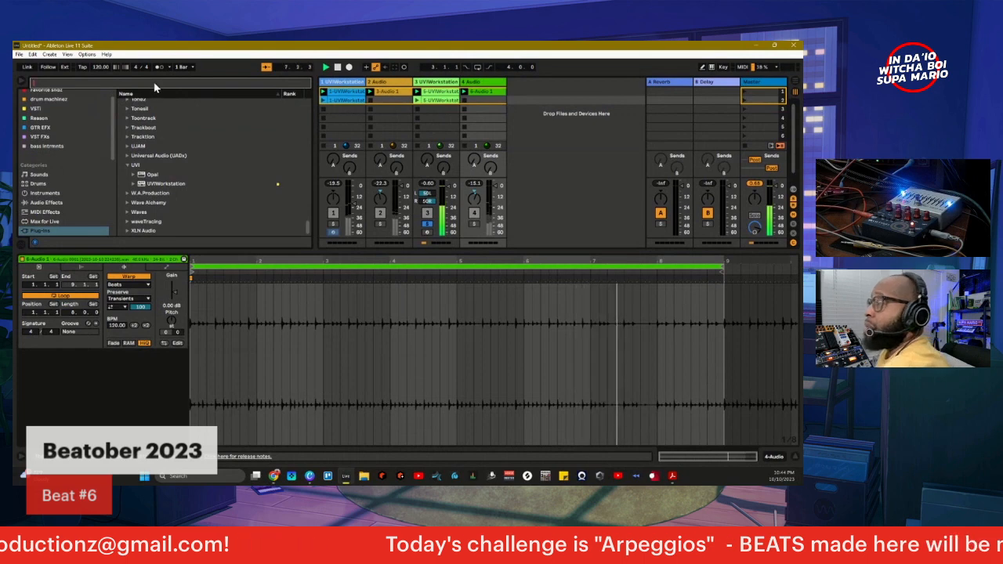
{"action": "type", "text": "knoc"}
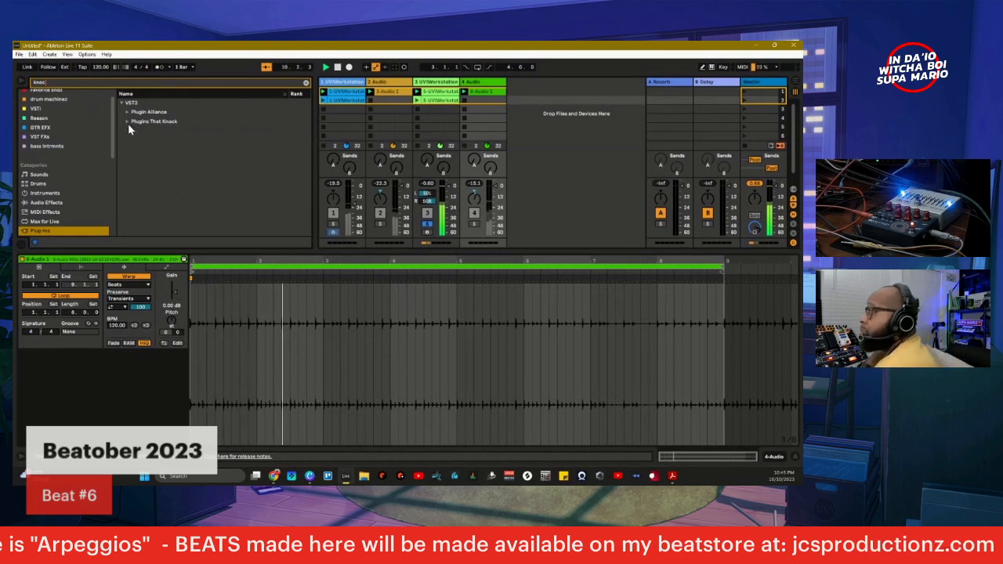
{"action": "left_click", "coordinate": [128, 121]}
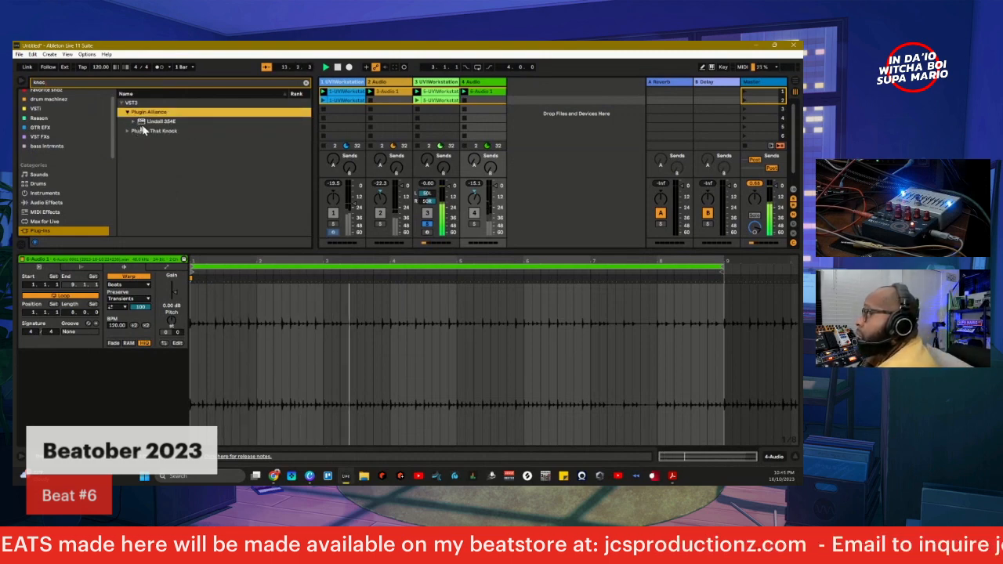
{"action": "left_click", "coordinate": [306, 84]}
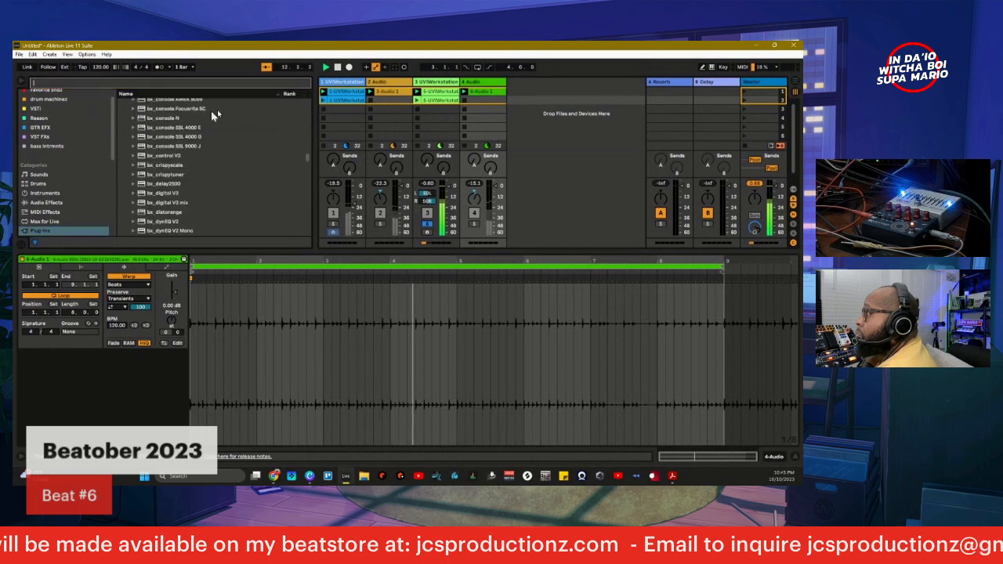
- Try the Black Box Analog Design HG-2 on UVIWorkstation track 3 and remove it from the device chain
{"action": "scroll", "coordinate": [175, 158], "scroll_direction": "down", "scroll_amount": 3}
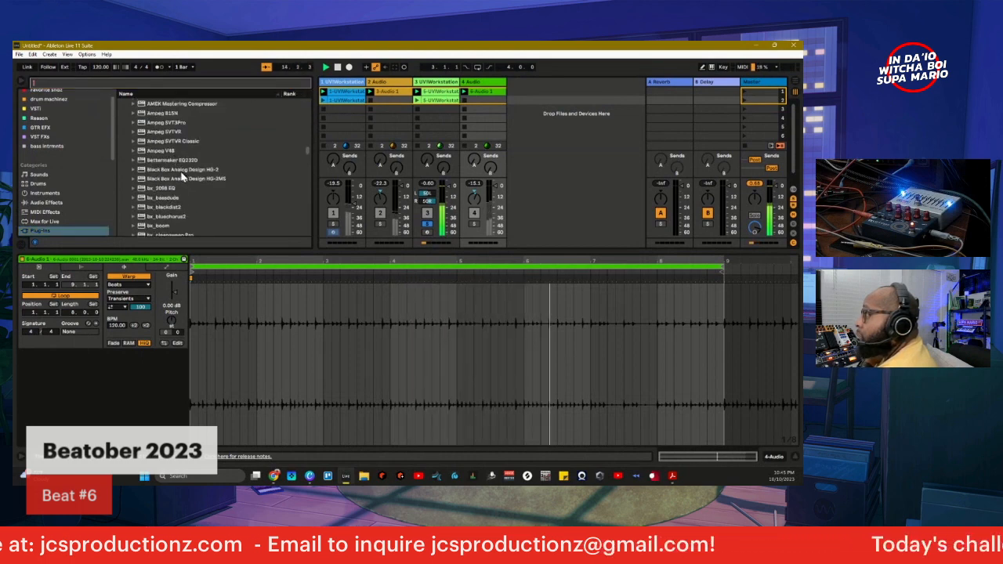
{"action": "left_click", "coordinate": [181, 170]}
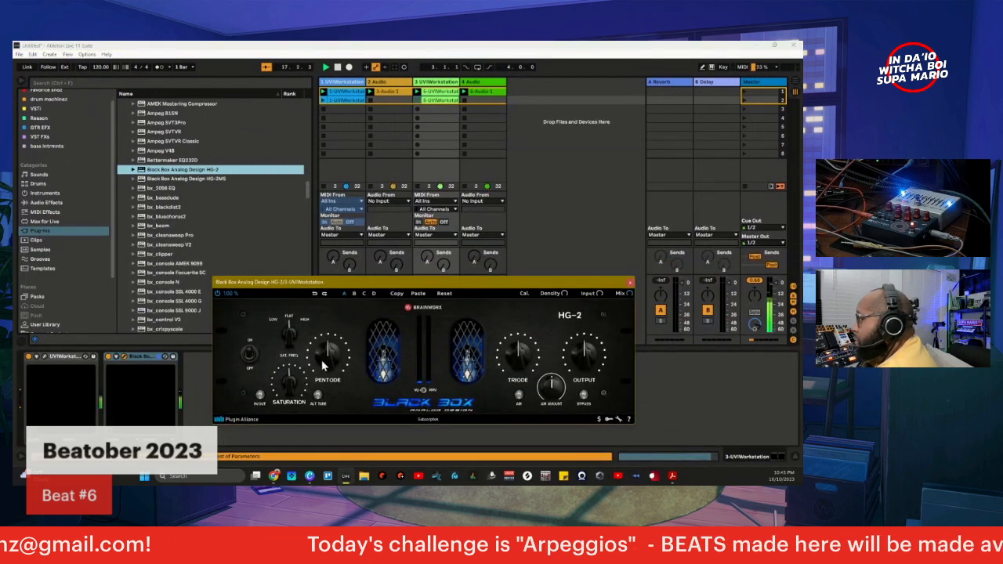
{"action": "mouse_move", "coordinate": [326, 359]}
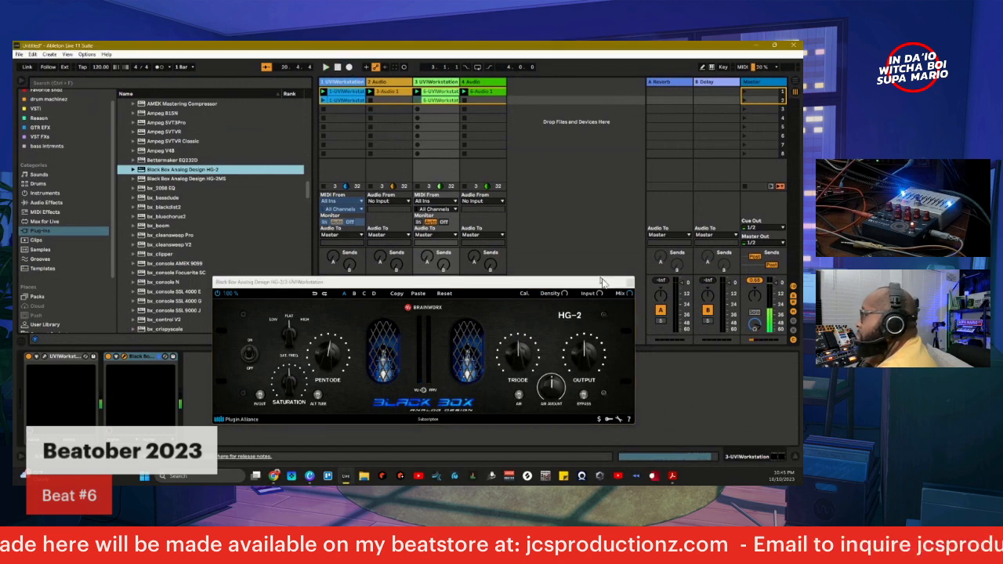
{"action": "left_click", "coordinate": [629, 285]}
{"action": "right_click", "coordinate": [149, 357]}
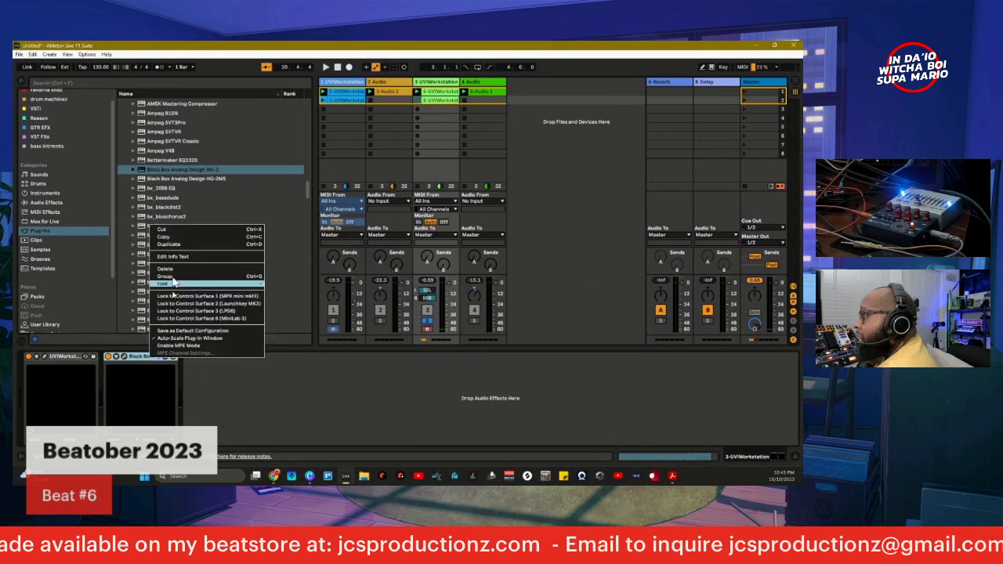
{"action": "left_click", "coordinate": [160, 230]}
- Browse the plug-in list for another effect for track 3, collapsing the Plugin Alliance and Kilohearts folders
{"action": "scroll", "coordinate": [175, 274], "scroll_direction": "down", "scroll_amount": 10}
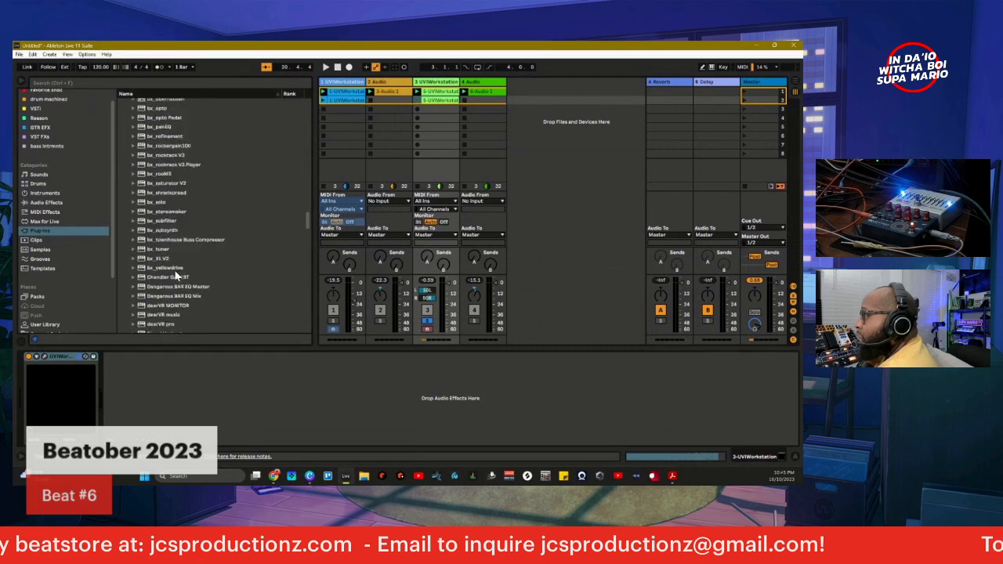
{"action": "scroll", "coordinate": [196, 275], "scroll_direction": "down", "scroll_amount": 5}
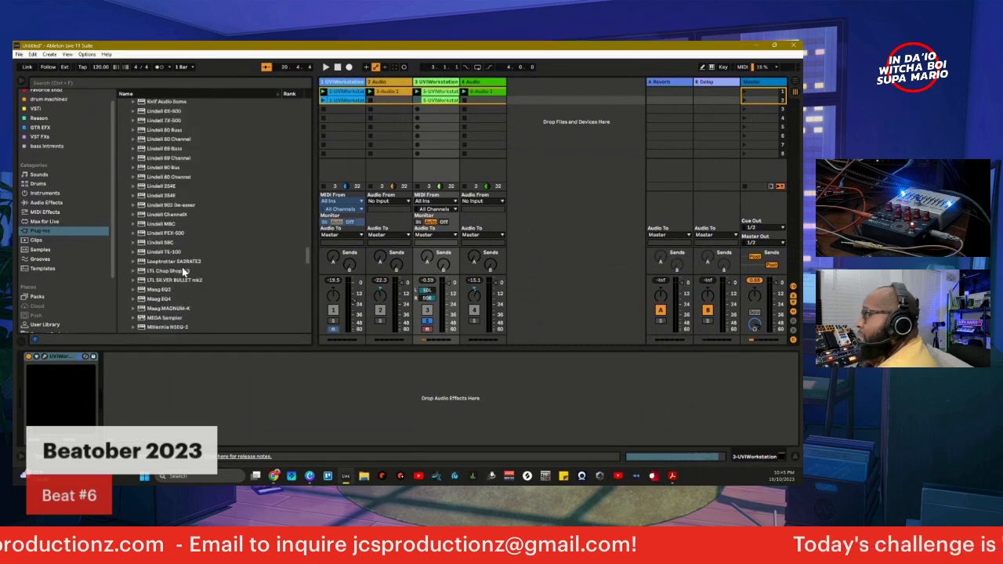
{"action": "left_click_drag", "start_coordinate": [309, 249], "coordinate": [299, 157]}
{"action": "scroll", "coordinate": [298, 138], "scroll_direction": "down", "scroll_amount": 10}
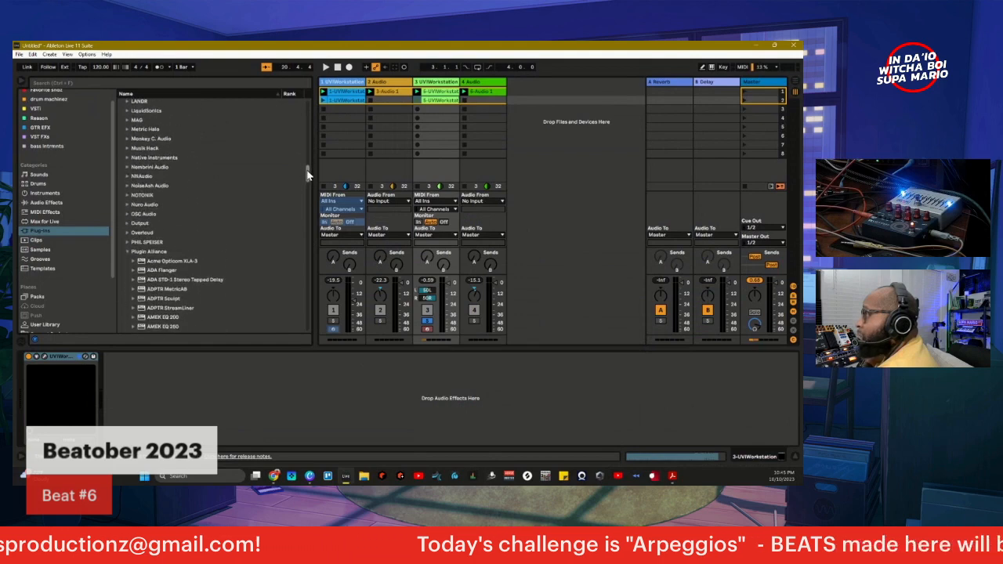
{"action": "scroll", "coordinate": [208, 219], "scroll_direction": "down", "scroll_amount": 1}
{"action": "left_click", "coordinate": [126, 239]}
{"action": "scroll", "coordinate": [132, 243], "scroll_direction": "down", "scroll_amount": 10}
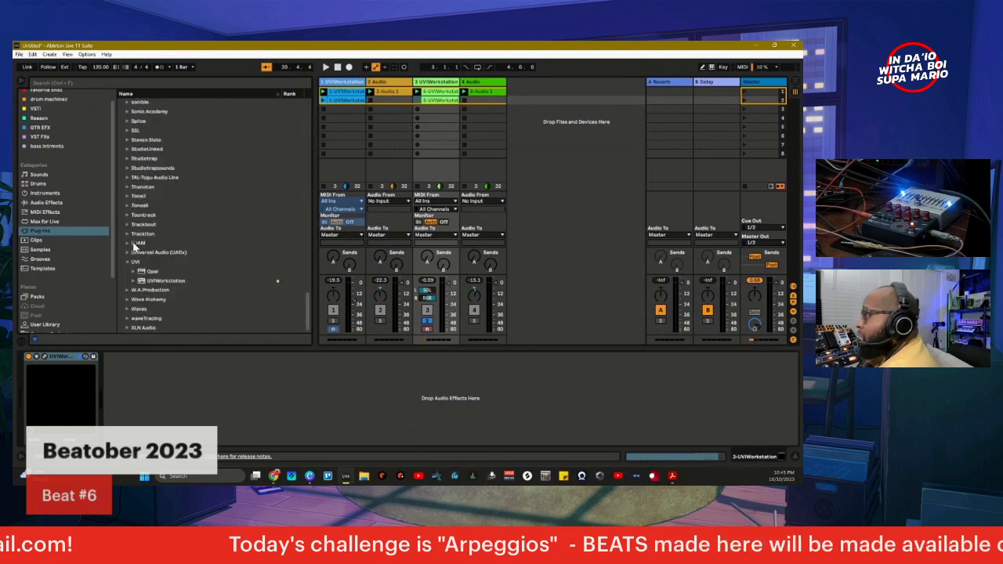
{"action": "scroll", "coordinate": [134, 246], "scroll_direction": "up", "scroll_amount": 1}
{"action": "scroll", "coordinate": [136, 247], "scroll_direction": "down", "scroll_amount": 1}
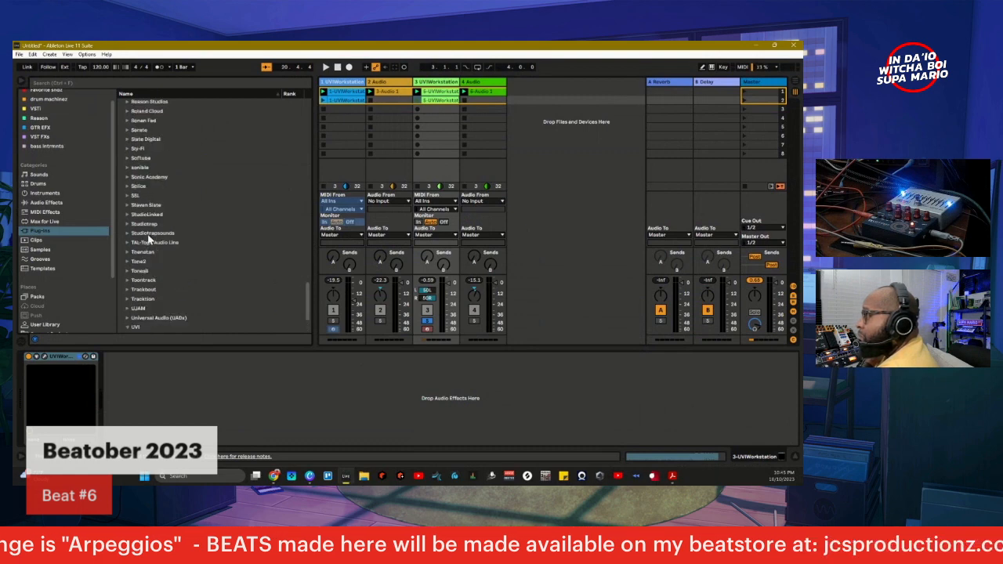
{"action": "scroll", "coordinate": [149, 235], "scroll_direction": "up", "scroll_amount": 3}
{"action": "scroll", "coordinate": [153, 243], "scroll_direction": "up", "scroll_amount": 5}
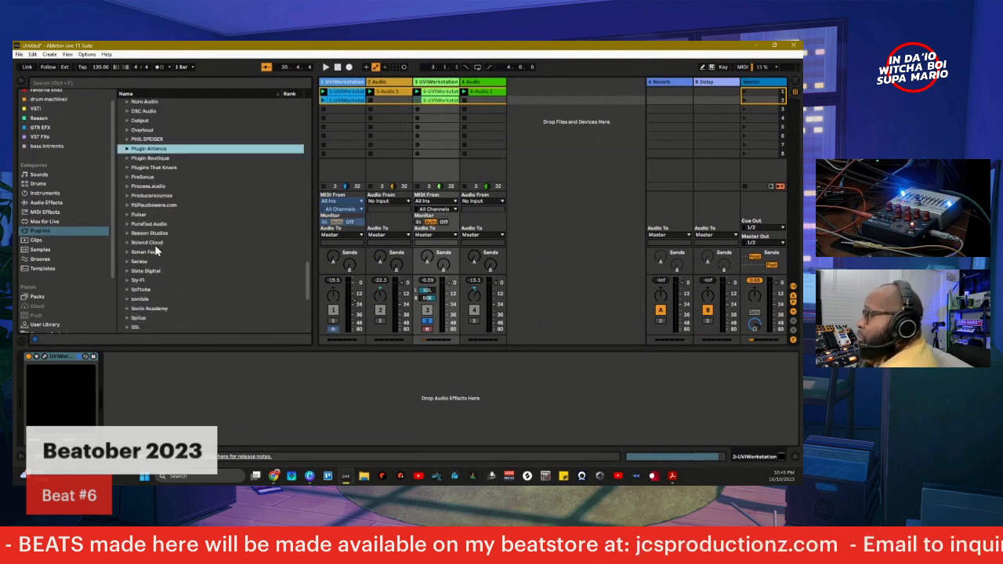
{"action": "scroll", "coordinate": [129, 262], "scroll_direction": "up", "scroll_amount": 15}
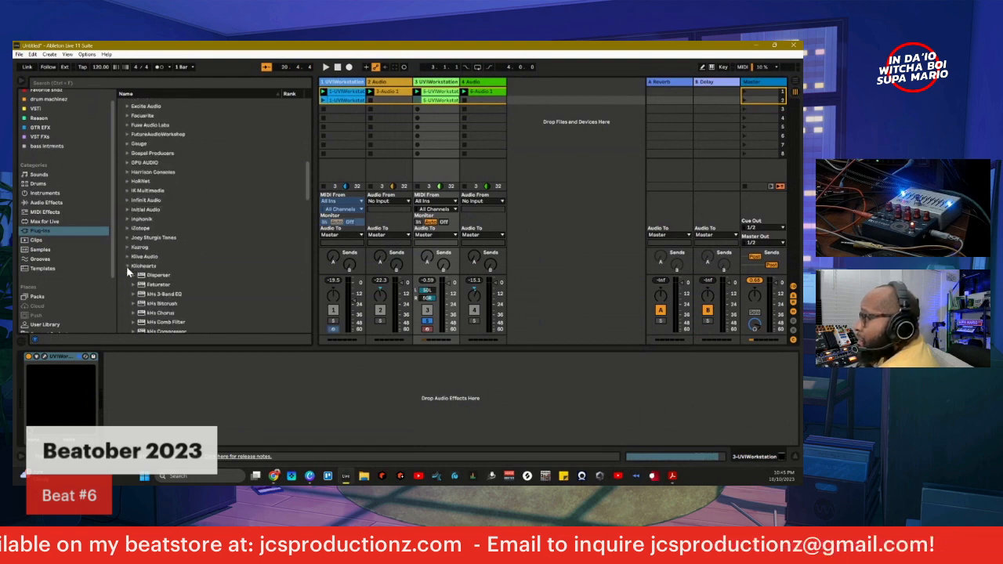
{"action": "left_click", "coordinate": [127, 267]}
{"action": "scroll", "coordinate": [141, 267], "scroll_direction": "up", "scroll_amount": 2}
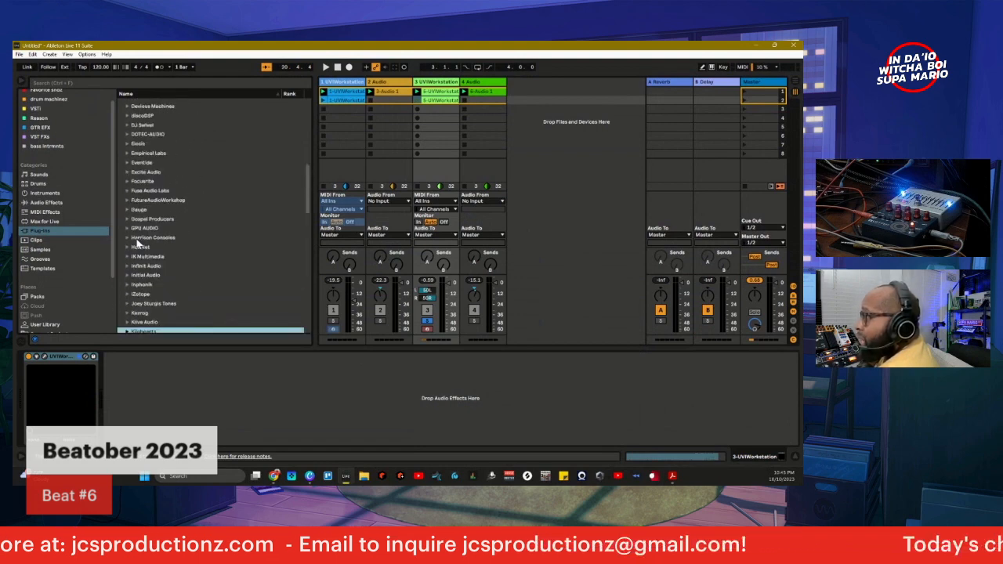
{"action": "scroll", "coordinate": [137, 235], "scroll_direction": "up", "scroll_amount": 5}
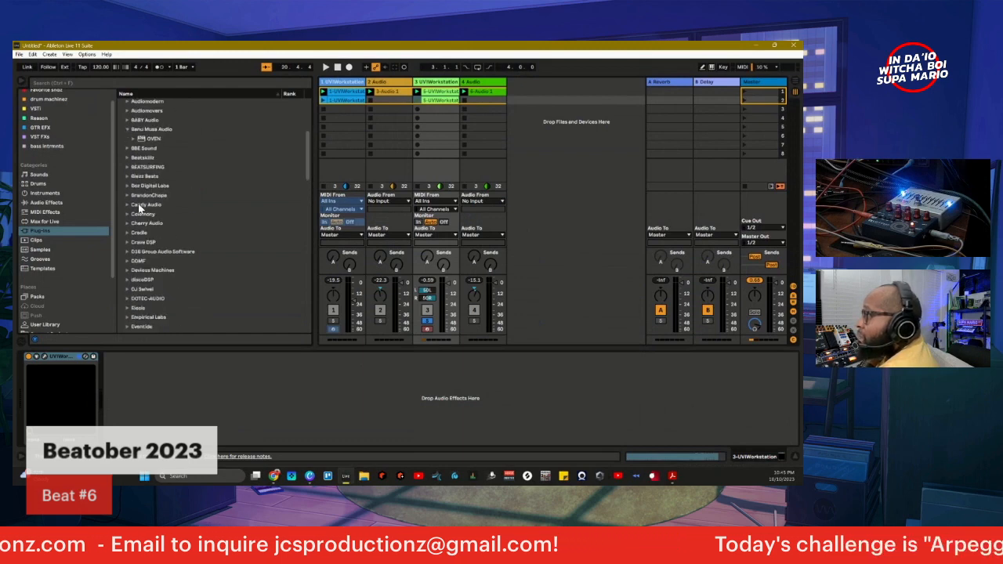
- Add BBE Sound's Sonic Maximizer after UVIWorkstation on track 3, and move its window clear of the device chain
{"action": "left_click", "coordinate": [127, 148]}
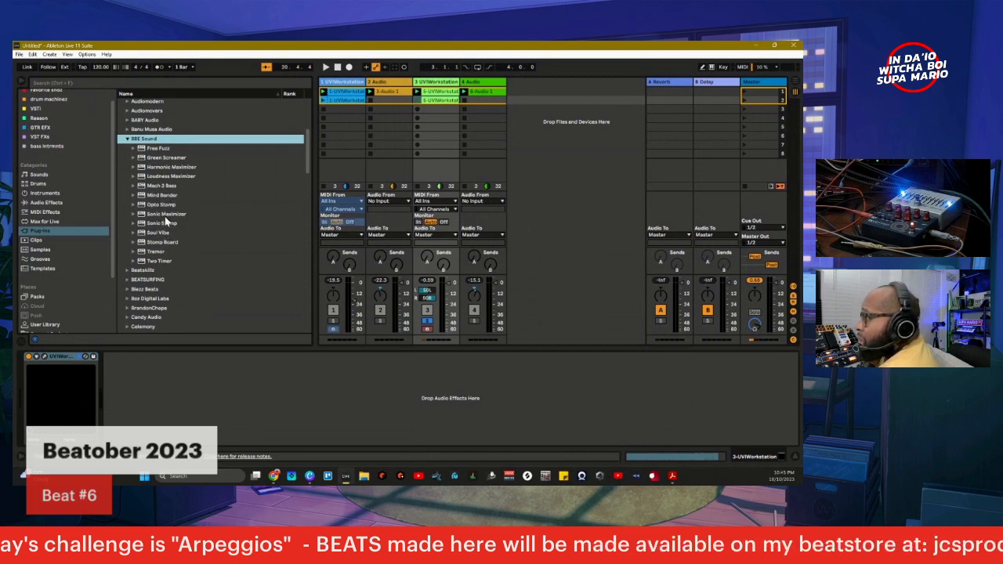
{"action": "left_click_drag", "start_coordinate": [165, 214], "coordinate": [153, 370]}
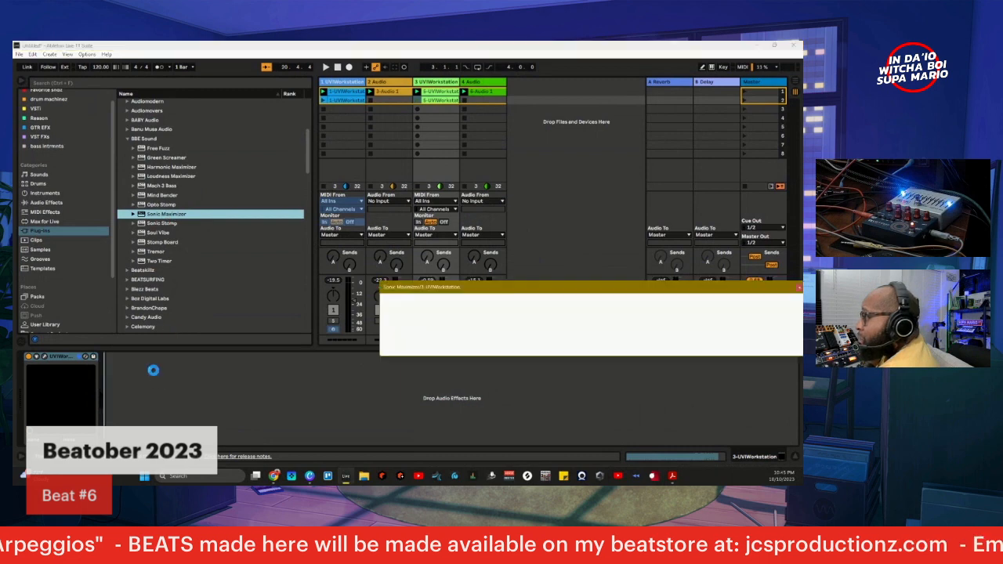
{"action": "left_click_drag", "start_coordinate": [415, 290], "coordinate": [266, 347]}
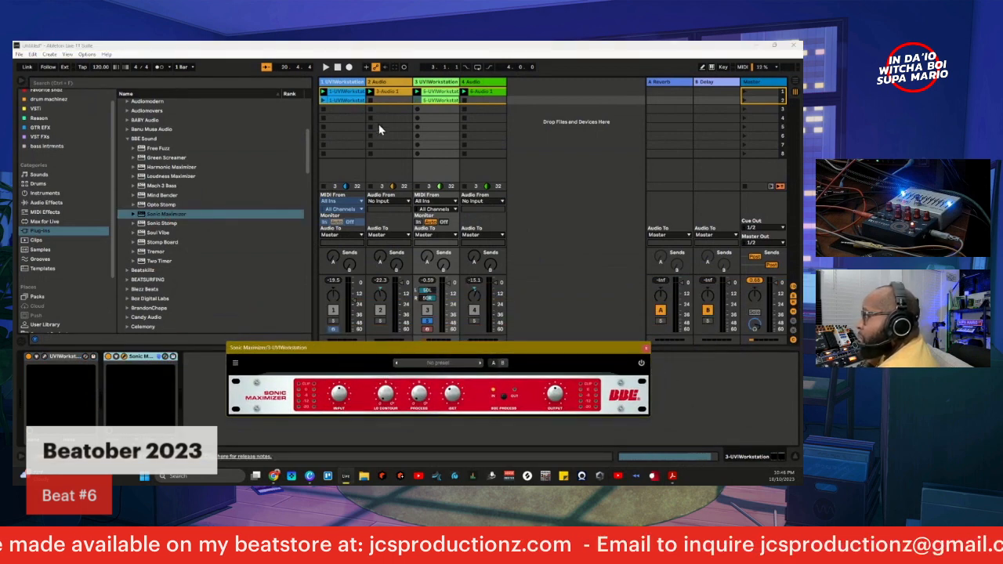
{"action": "left_click", "coordinate": [338, 67]}
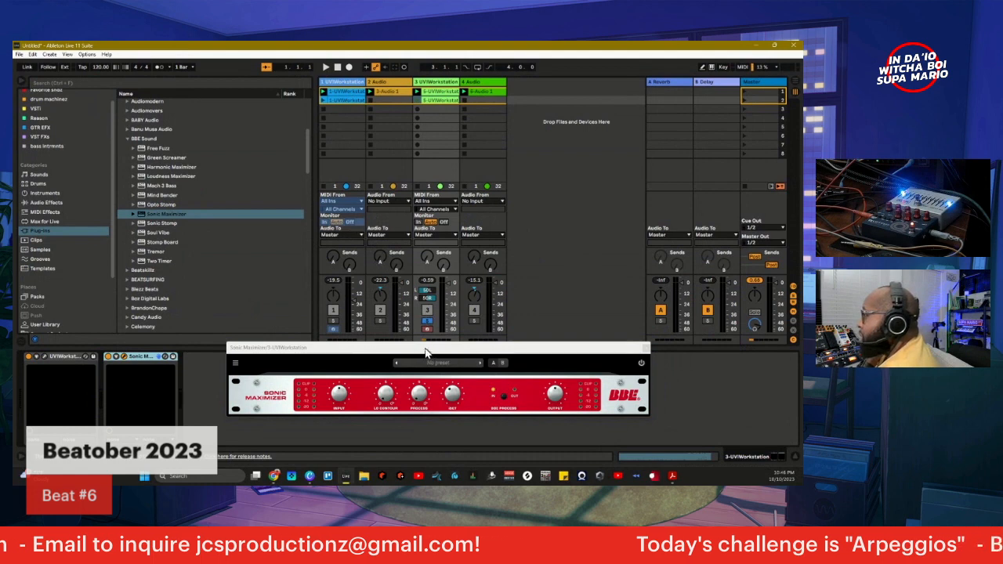
{"action": "left_click_drag", "start_coordinate": [425, 350], "coordinate": [398, 122]}
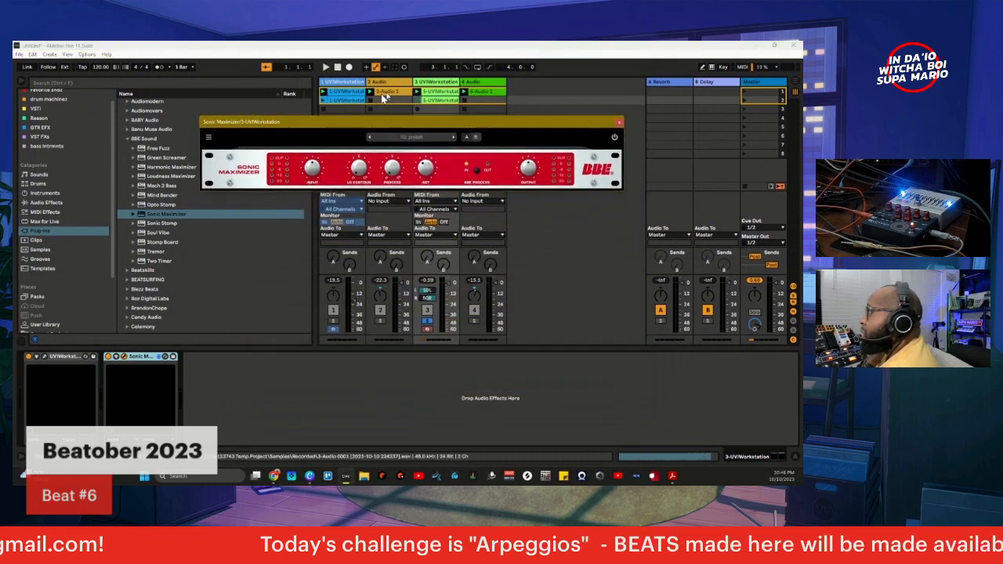
- Play the soloed track and set the Sonic Maximizer's Process to 1.8 and its frequency to 744 Hz
{"action": "left_click", "coordinate": [326, 68]}
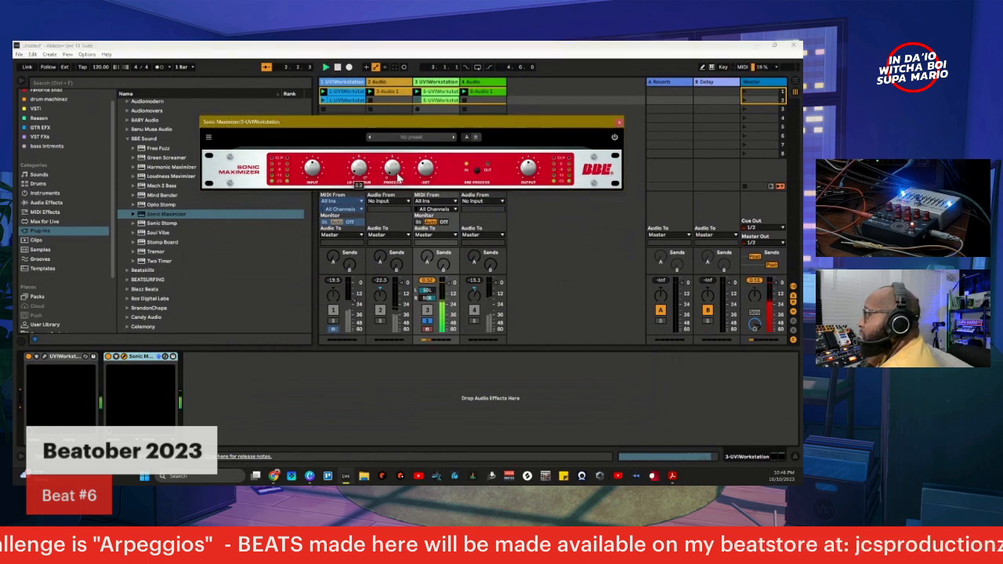
{"action": "left_click_drag", "start_coordinate": [396, 174], "coordinate": [398, 149]}
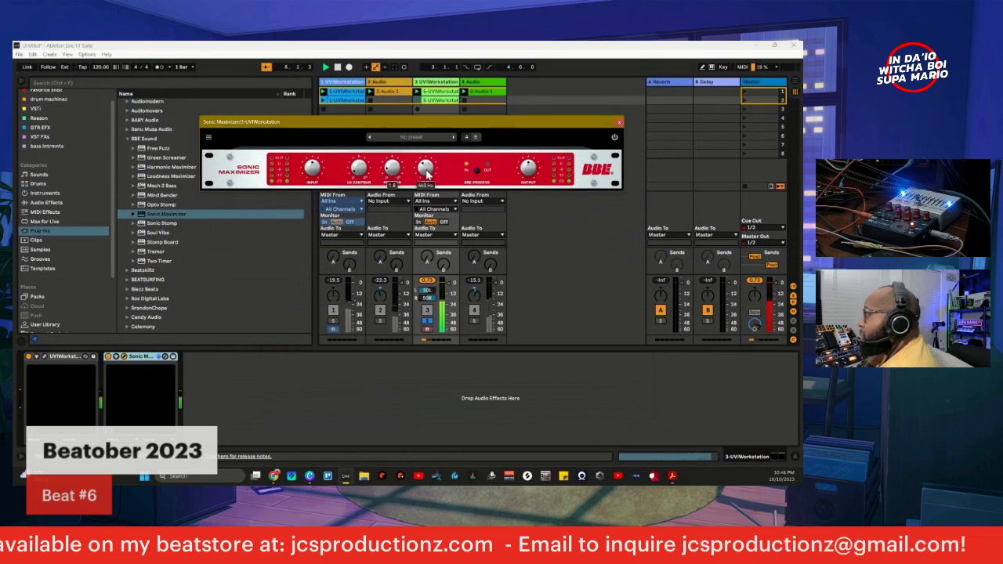
{"action": "left_click_drag", "start_coordinate": [427, 171], "coordinate": [424, 114]}
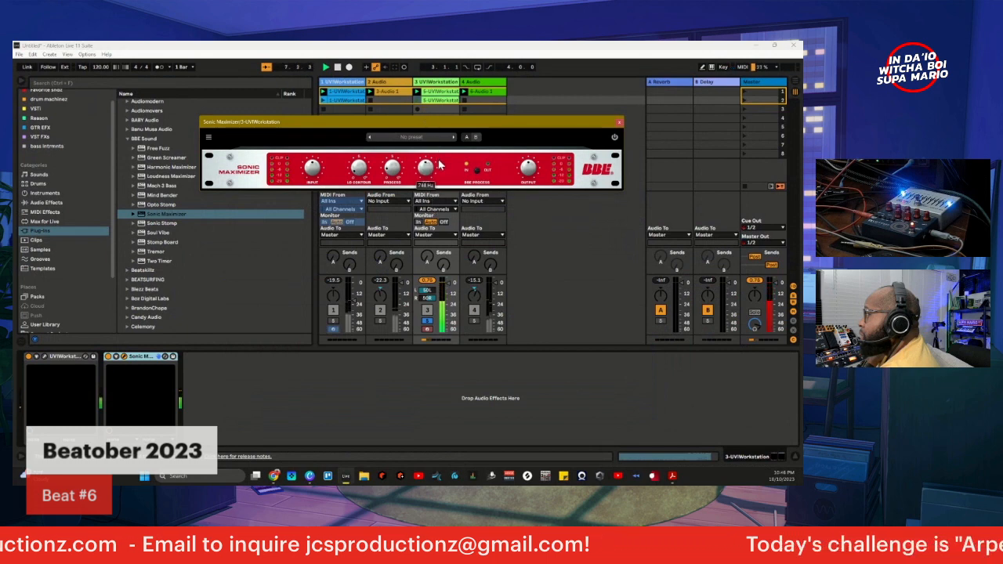
- Set the Sonic Maximizer's frequency to 771 Hz, adjust its Lo Contour, and take track 3 out of solo
{"action": "left_click_drag", "start_coordinate": [442, 199], "coordinate": [425, 99]}
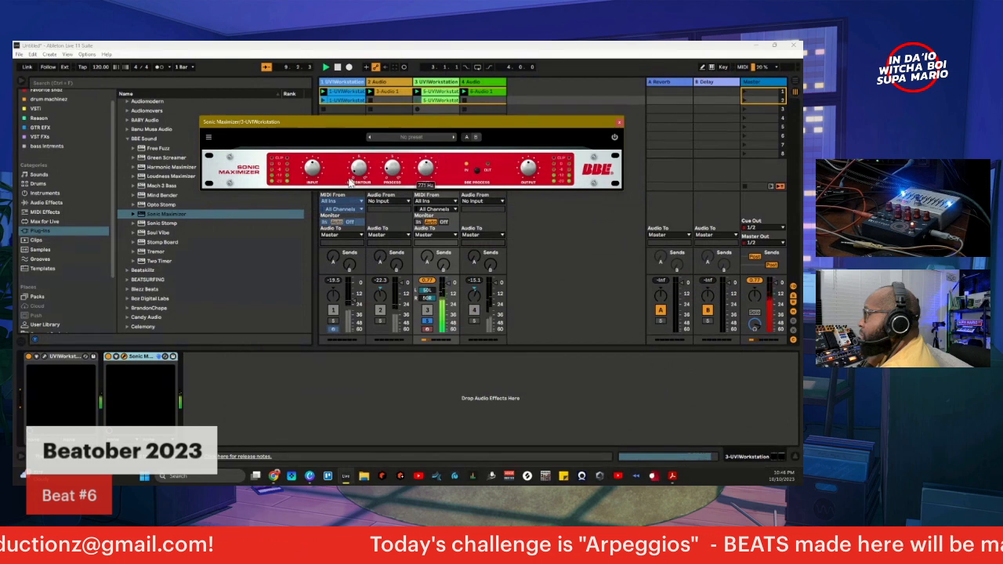
{"action": "mouse_move", "coordinate": [360, 168]}
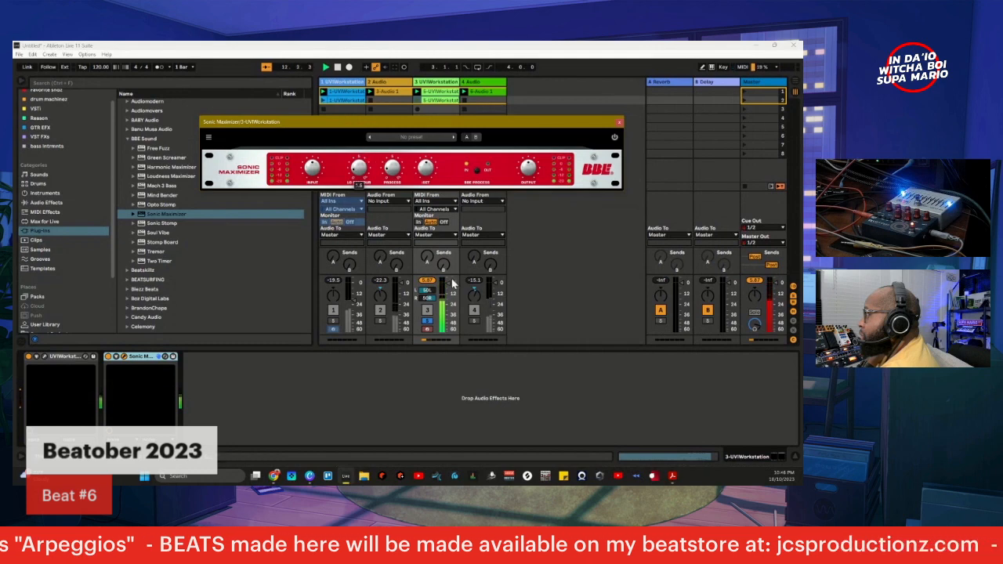
{"action": "left_click", "coordinate": [427, 321]}
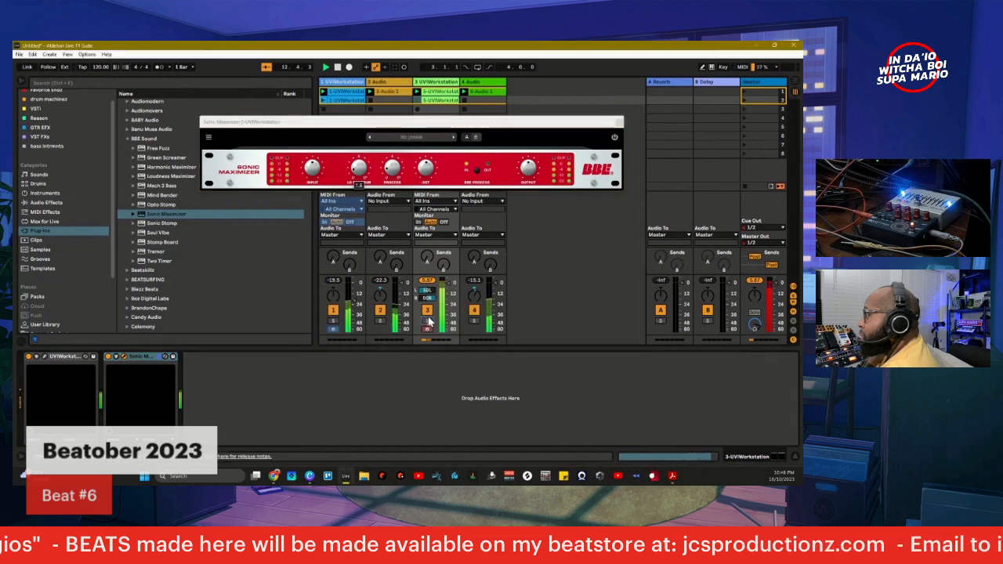
{"action": "left_click", "coordinate": [361, 185]}
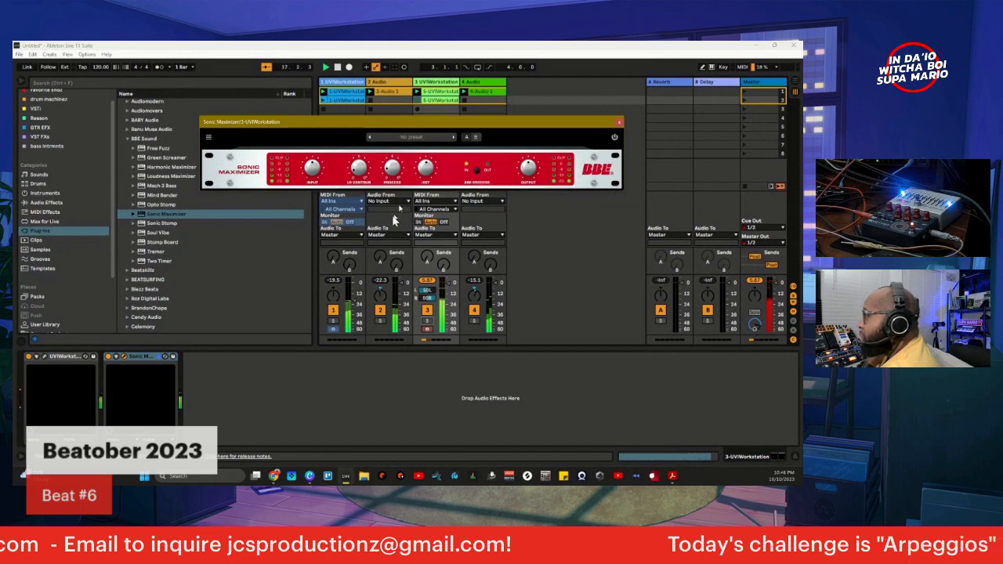
- Examine the low-frequency bands of the whole mix in the master track's SSL Meter, and close the meter
{"action": "left_click", "coordinate": [771, 108]}
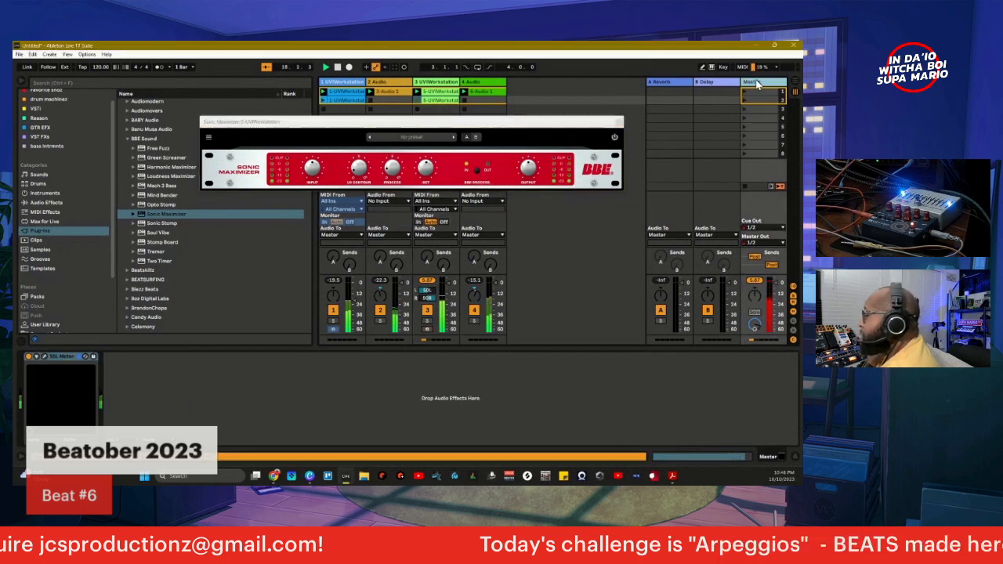
{"action": "left_click", "coordinate": [44, 358]}
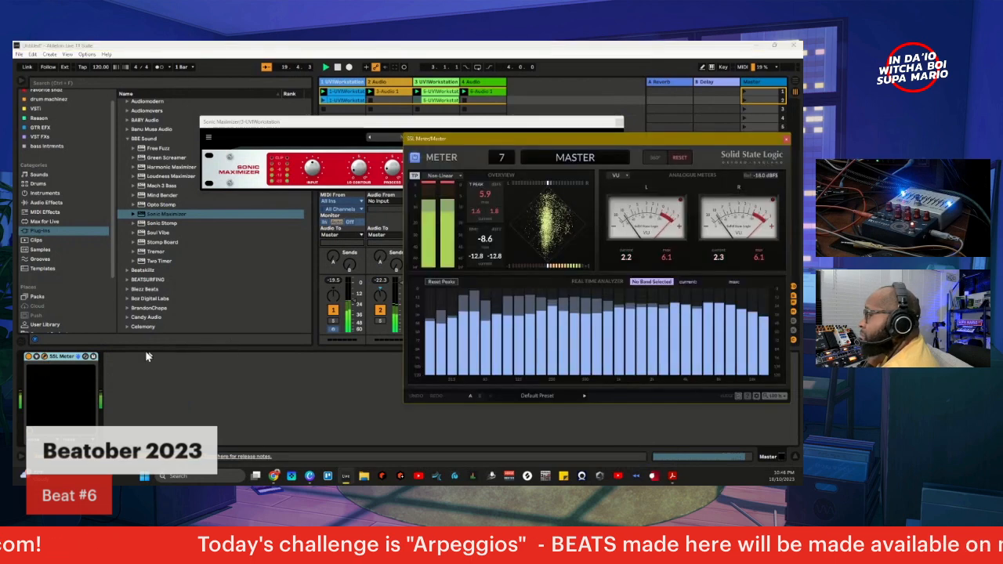
{"action": "left_click", "coordinate": [482, 304]}
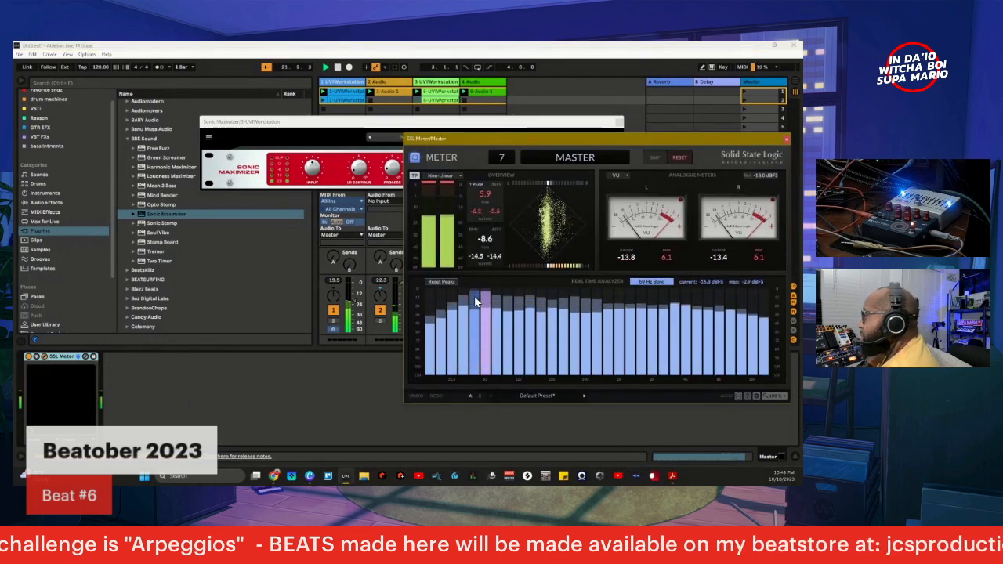
{"action": "left_click", "coordinate": [784, 139]}
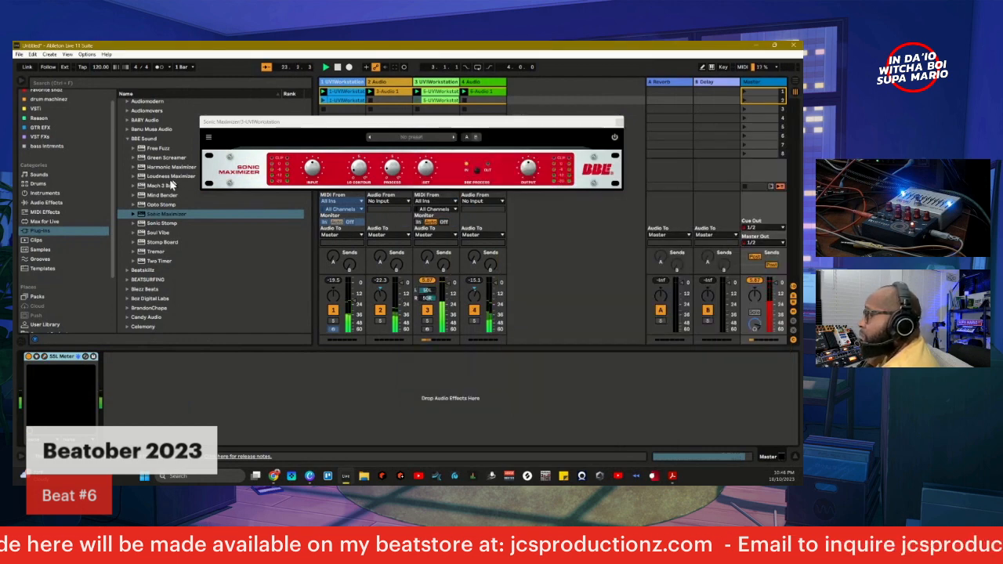
- Add BBE Sound's Harmonic Maximizer after the SSL Meter on the master, place its window below the Sonic Maximizer, and adjust its Lo Tune and Lo Mix
{"action": "mouse_move", "coordinate": [168, 167]}
{"action": "left_mouse_down"}
{"action": "mouse_move", "coordinate": [206, 211]}
{"action": "mouse_move", "coordinate": [217, 387]}
{"action": "left_mouse_up"}
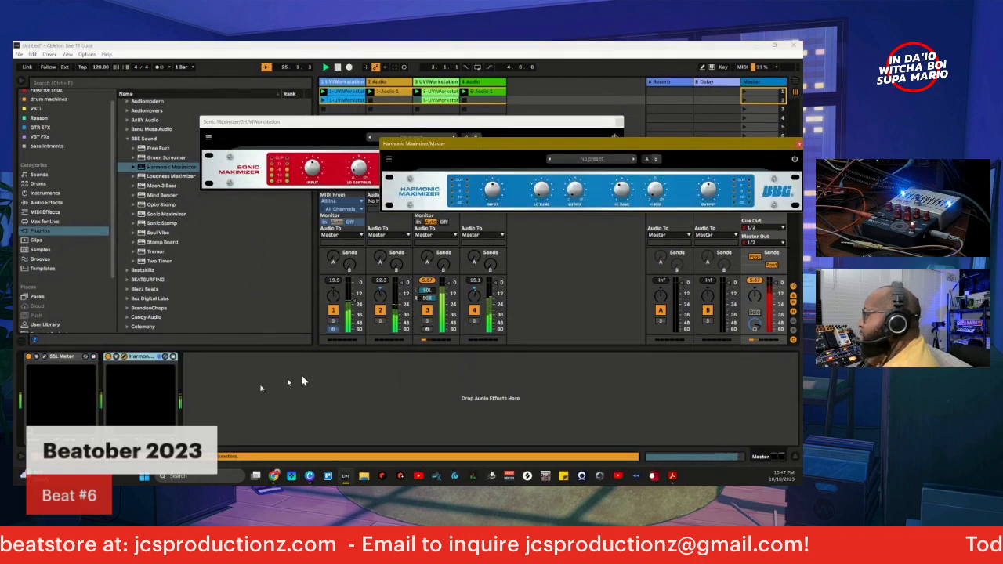
{"action": "left_click_drag", "start_coordinate": [484, 147], "coordinate": [301, 257]}
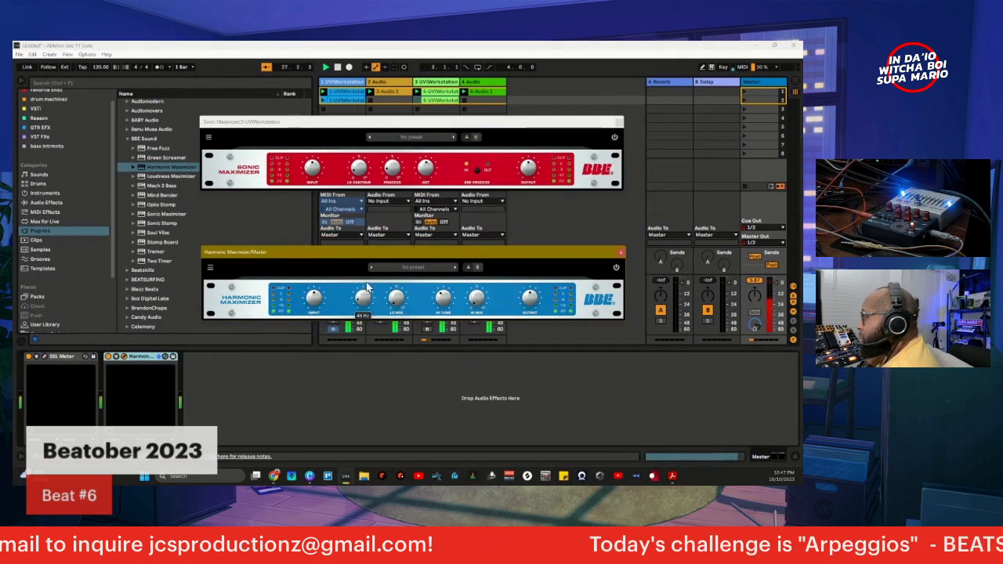
{"action": "left_click_drag", "start_coordinate": [366, 287], "coordinate": [402, 293]}
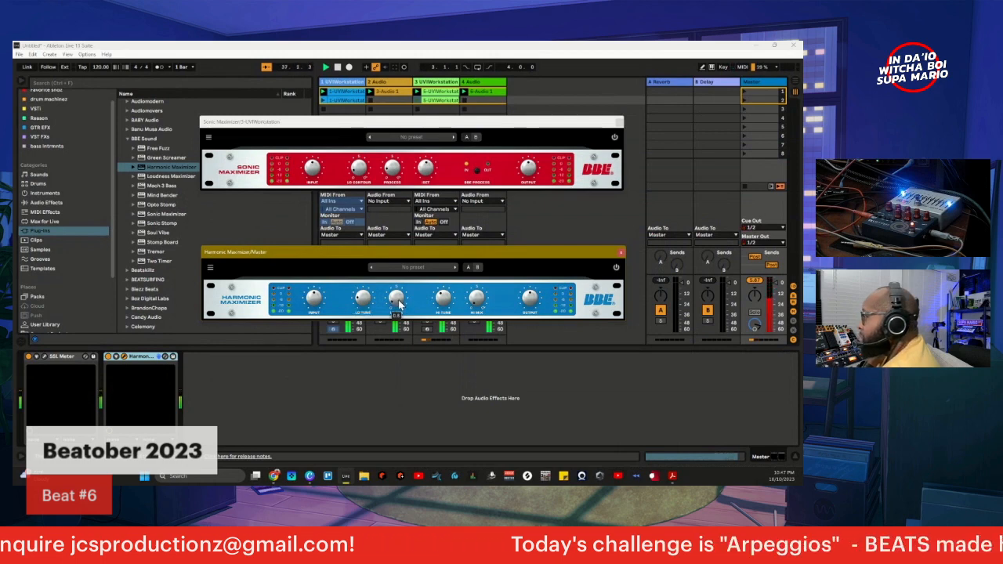
- Compare the playing mix with the master's Harmonic Maximizer bypassed and active
{"action": "left_click", "coordinate": [616, 268]}
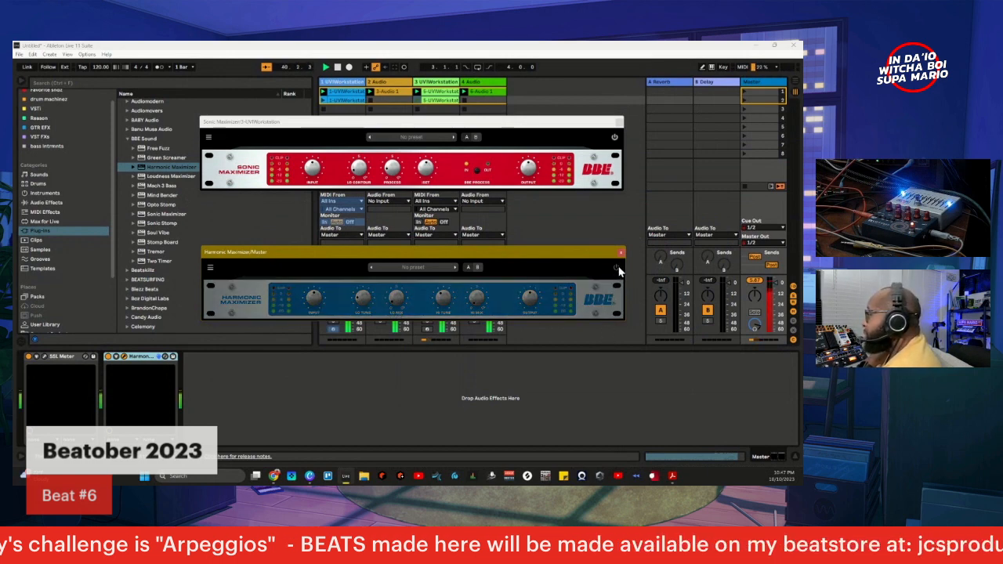
{"action": "left_click", "coordinate": [616, 268]}
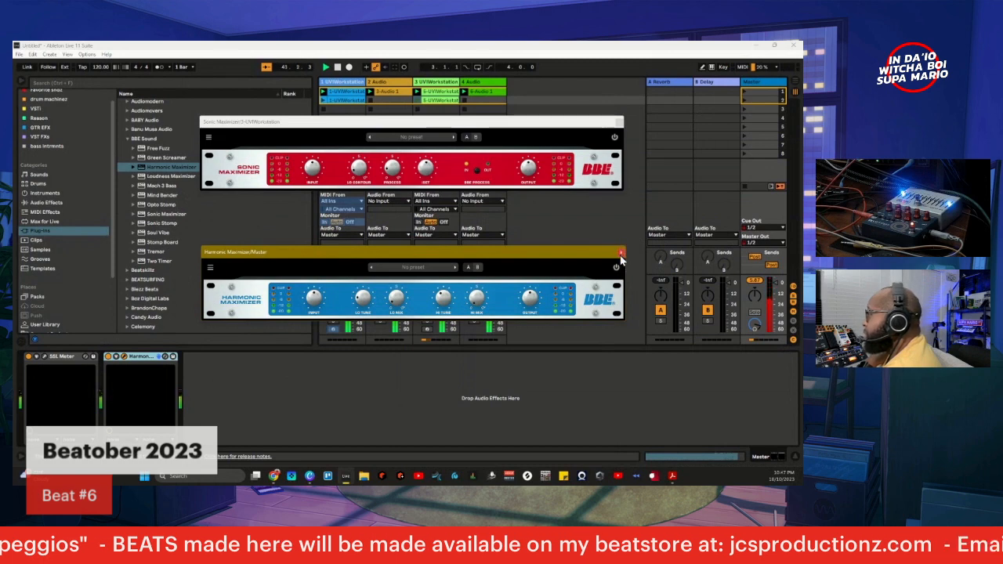
{"action": "left_click", "coordinate": [617, 268]}
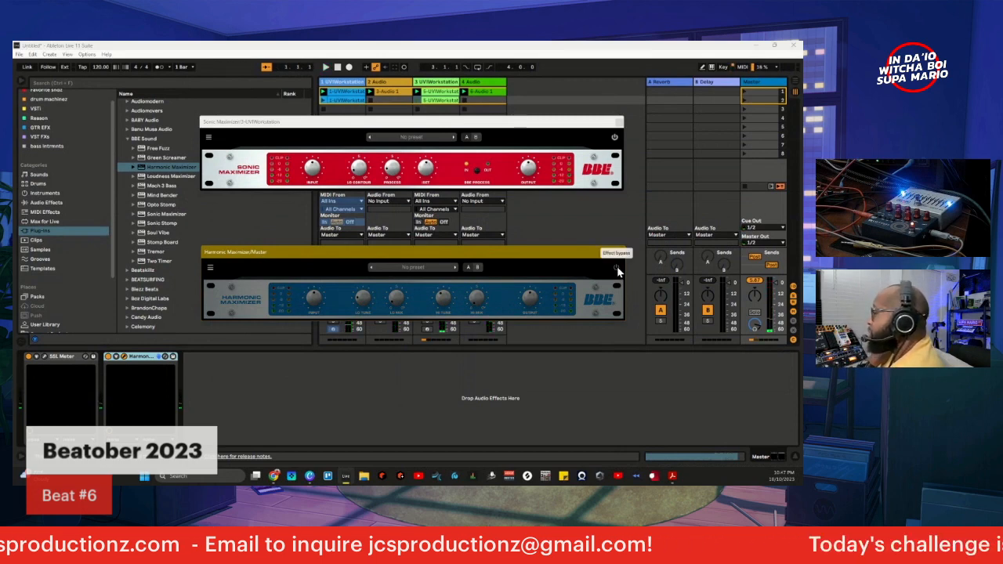
{"action": "left_click", "coordinate": [616, 268]}
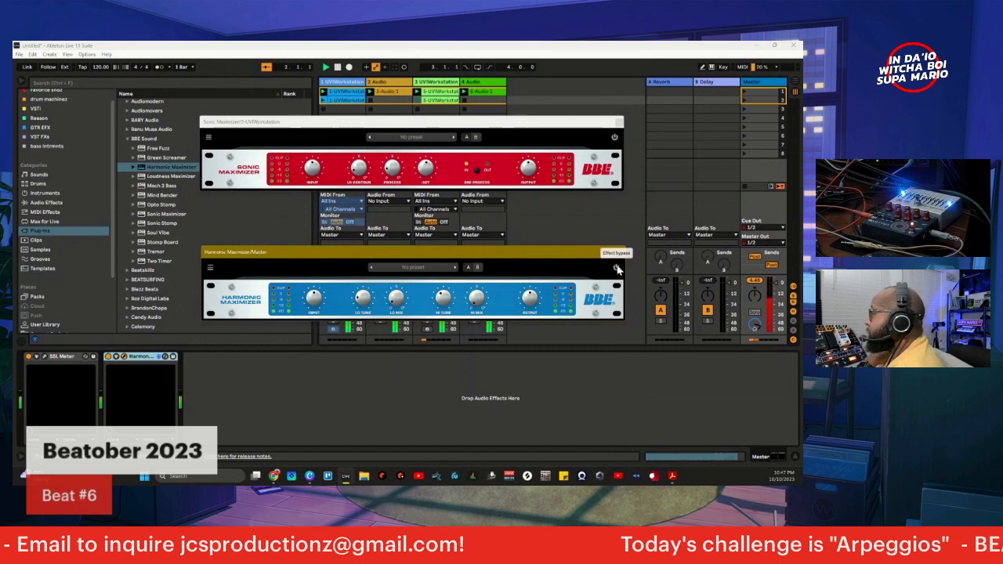
{"action": "left_click", "coordinate": [616, 268]}
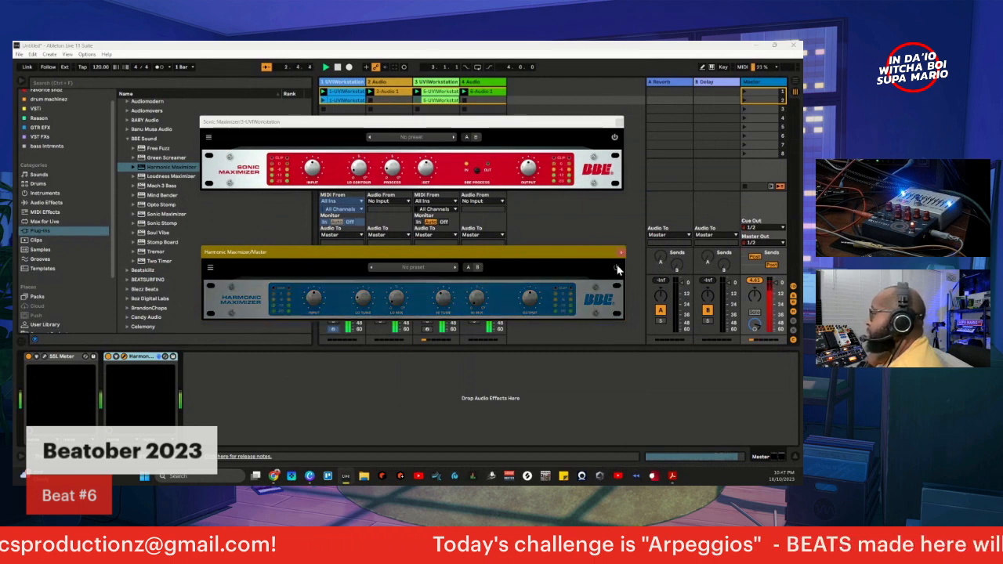
{"action": "left_click", "coordinate": [616, 268]}
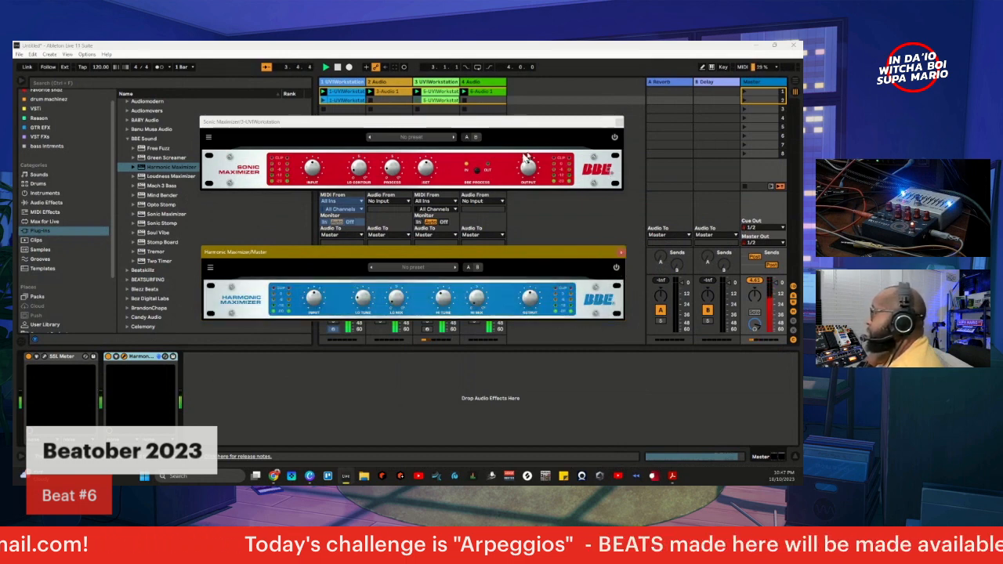
- Compare the mix with both the Sonic Maximizer and Harmonic Maximizer bypassed and active, and close both plug-in windows
{"action": "left_click", "coordinate": [615, 137]}
{"action": "left_click", "coordinate": [616, 268]}
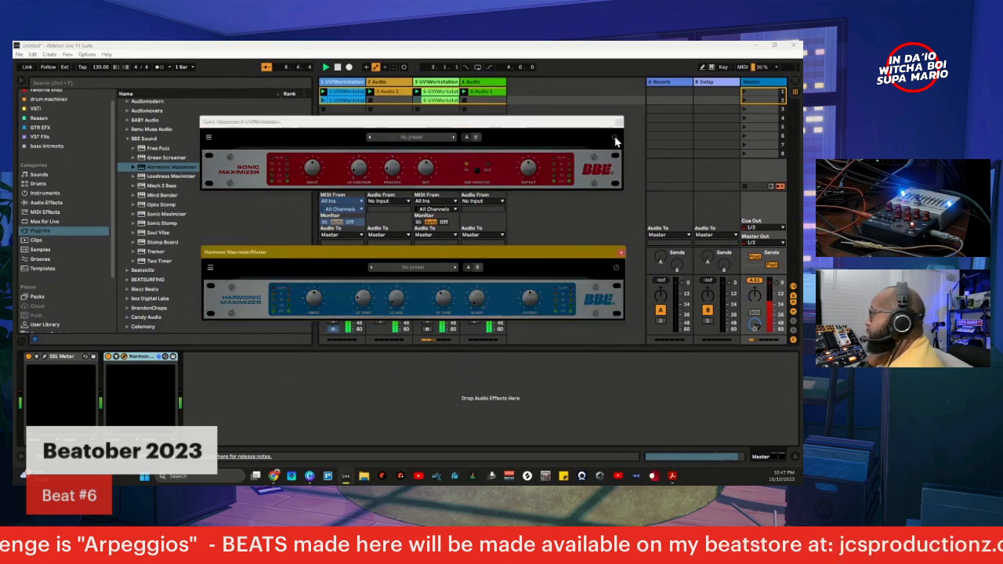
{"action": "left_click", "coordinate": [614, 137]}
{"action": "left_click", "coordinate": [617, 268]}
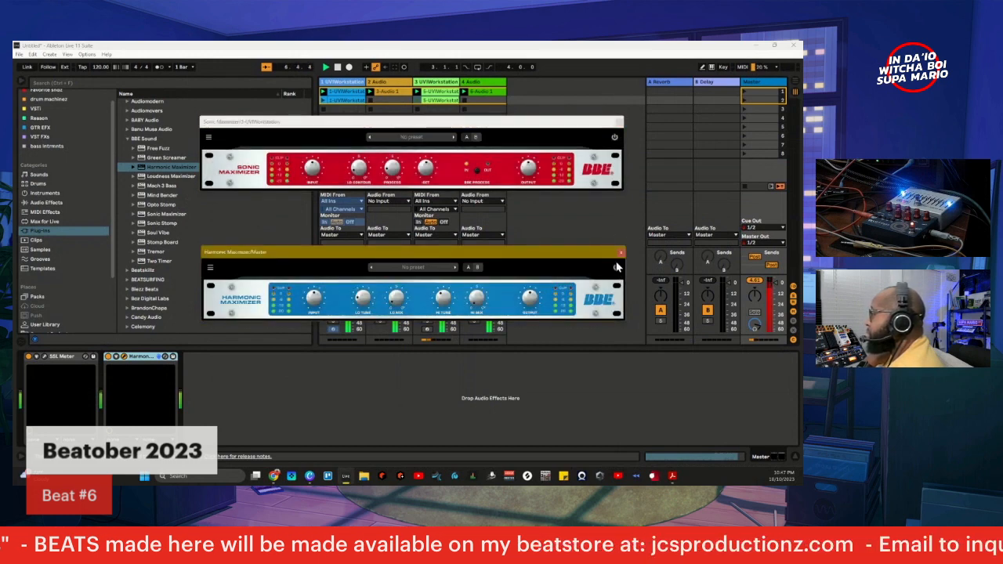
{"action": "left_click", "coordinate": [620, 252]}
{"action": "left_click", "coordinate": [619, 121]}
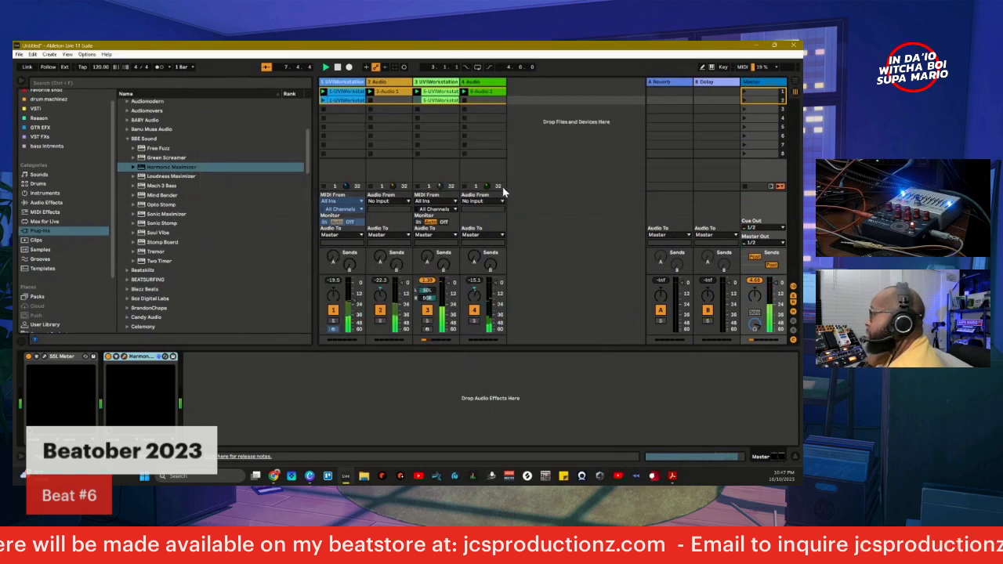
- Solo the frozen UVIWorkstation track 1 and flatten it to audio
{"action": "left_click", "coordinate": [335, 321]}
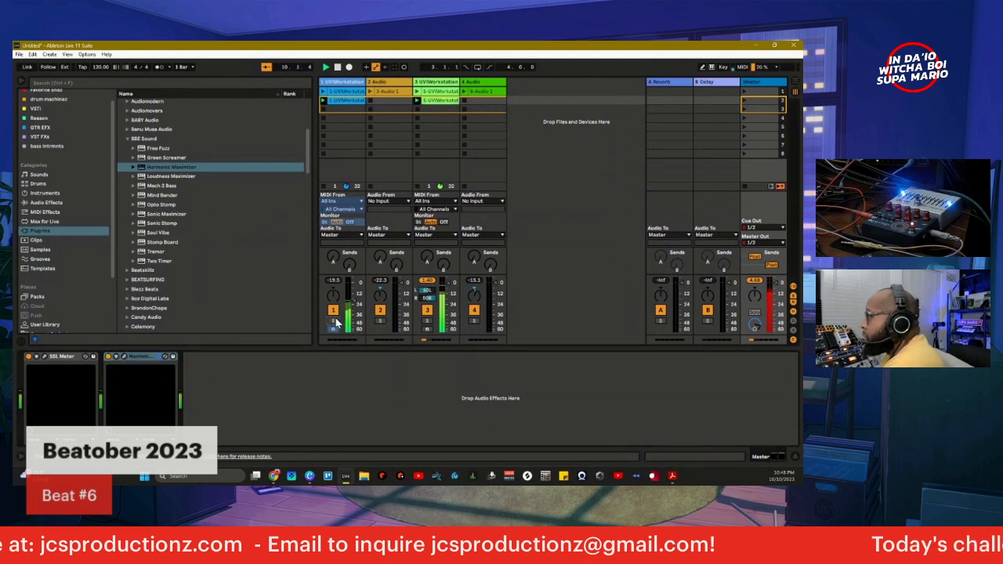
{"action": "right_click", "coordinate": [349, 83]}
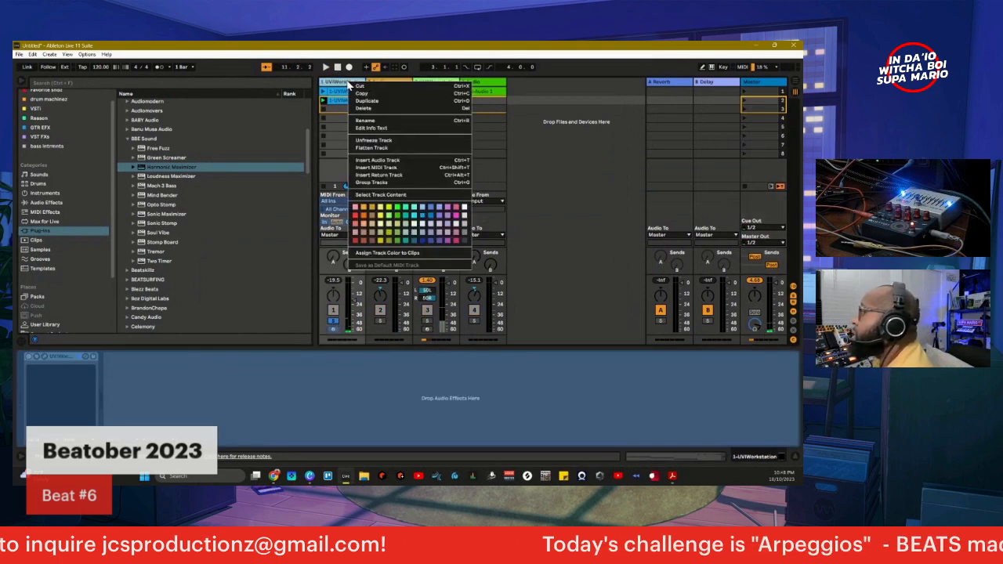
{"action": "left_click", "coordinate": [371, 148]}
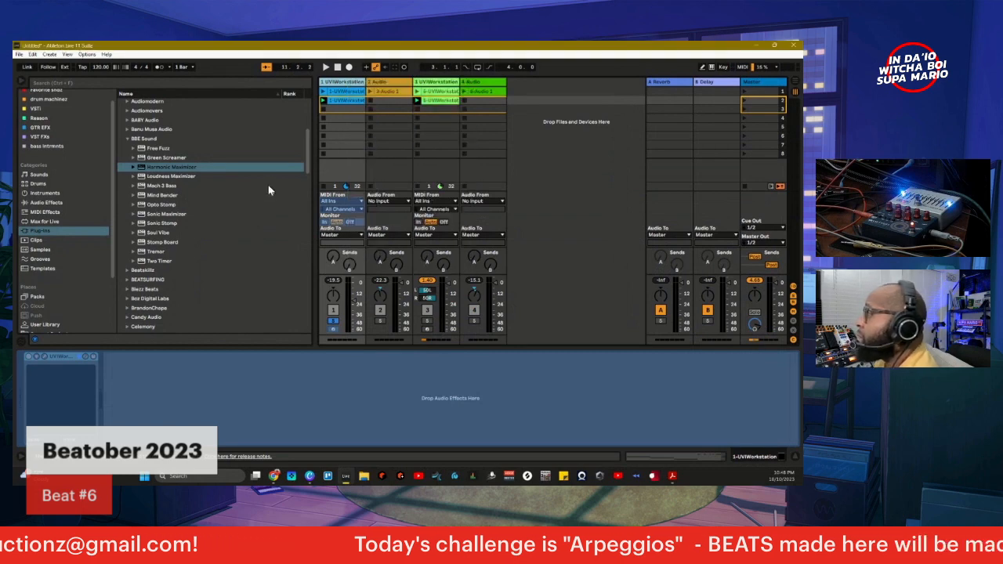
- Search the plug-ins for SSL and load Plugin Alliance's bx_console SSL 4000 G onto the flattened UVIWorkstation track
{"action": "scroll", "coordinate": [168, 251], "scroll_direction": "up", "scroll_amount": 10}
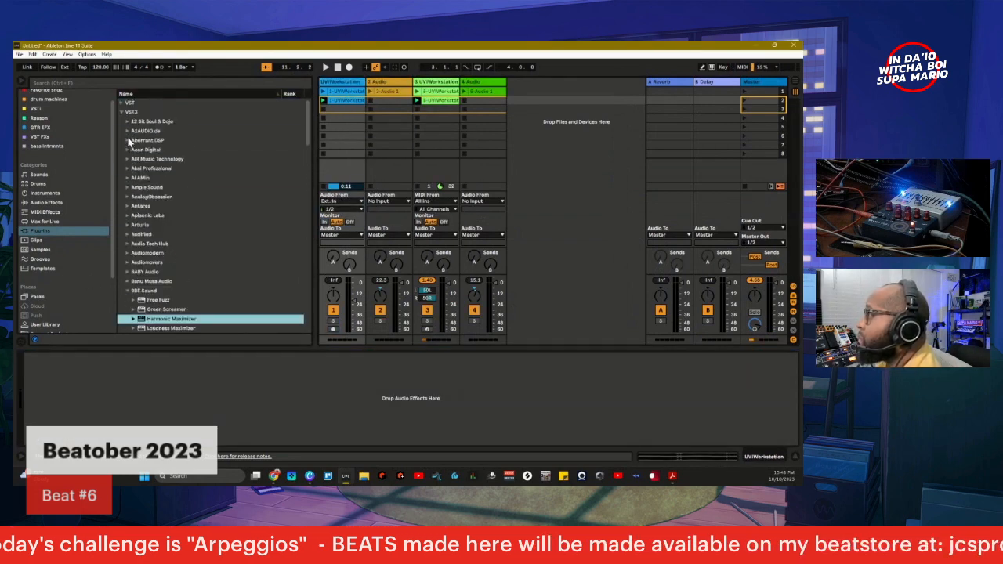
{"action": "left_click", "coordinate": [128, 290]}
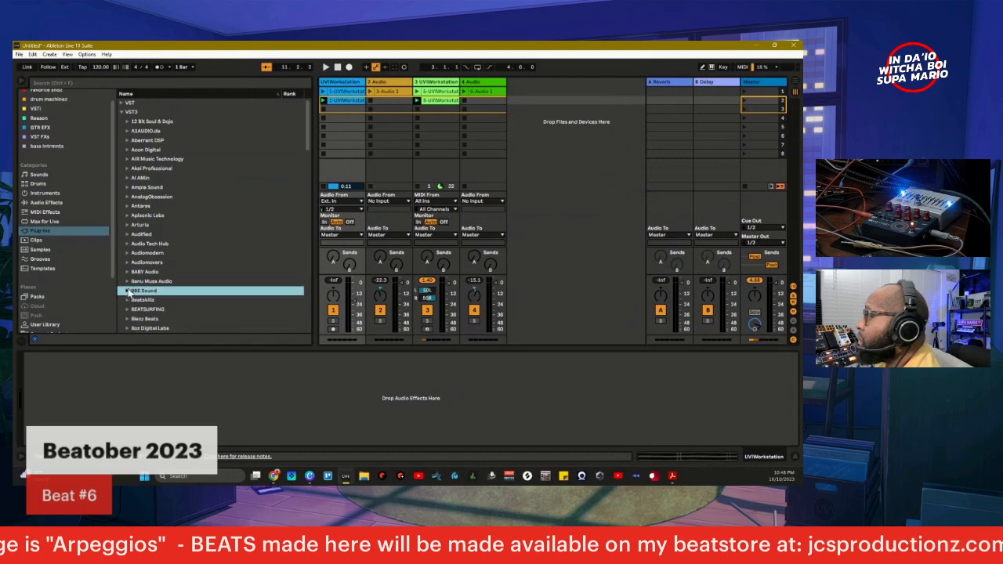
{"action": "left_click", "coordinate": [149, 83]}
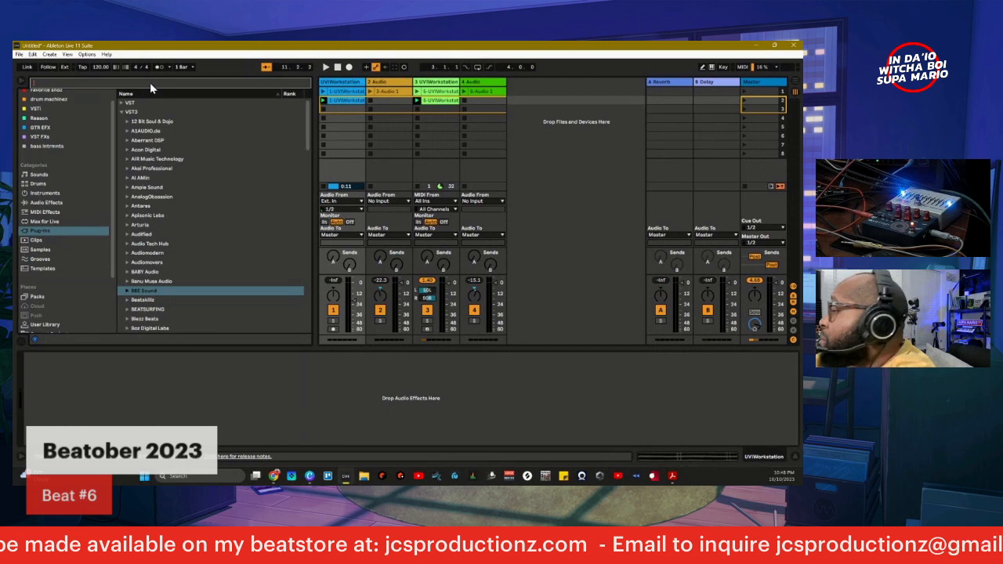
{"action": "type", "text": "SSL"}
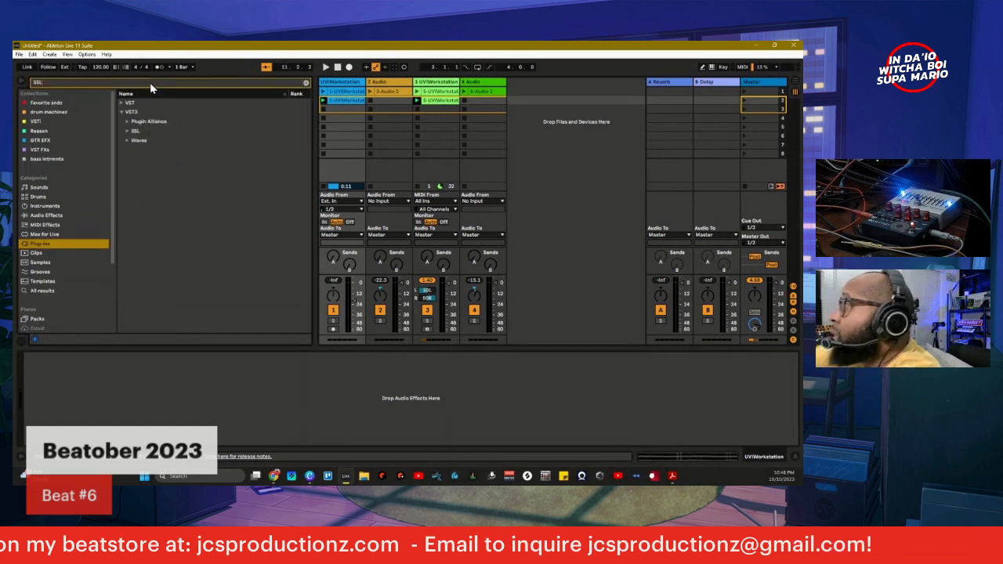
{"action": "left_click", "coordinate": [129, 131]}
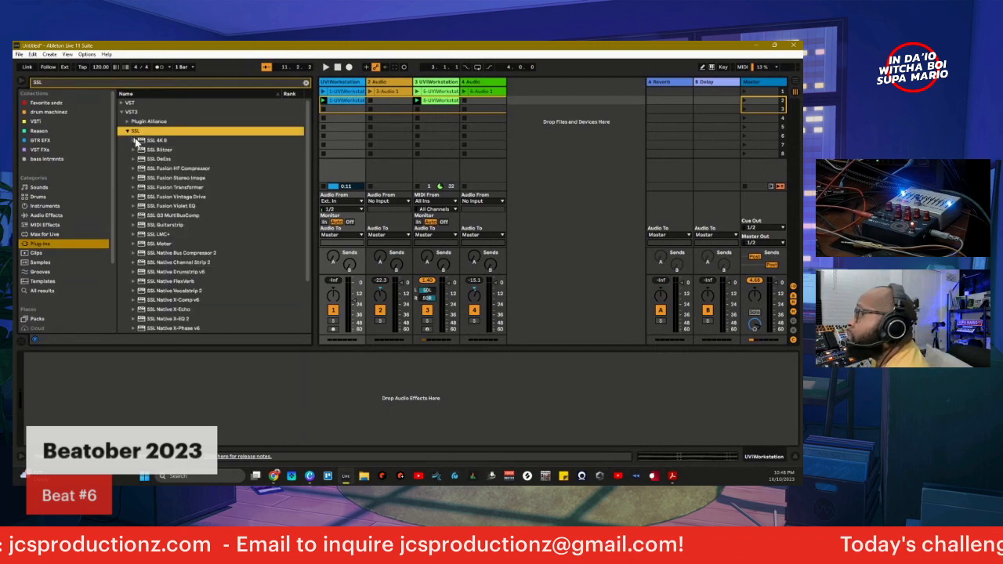
{"action": "left_click", "coordinate": [126, 132]}
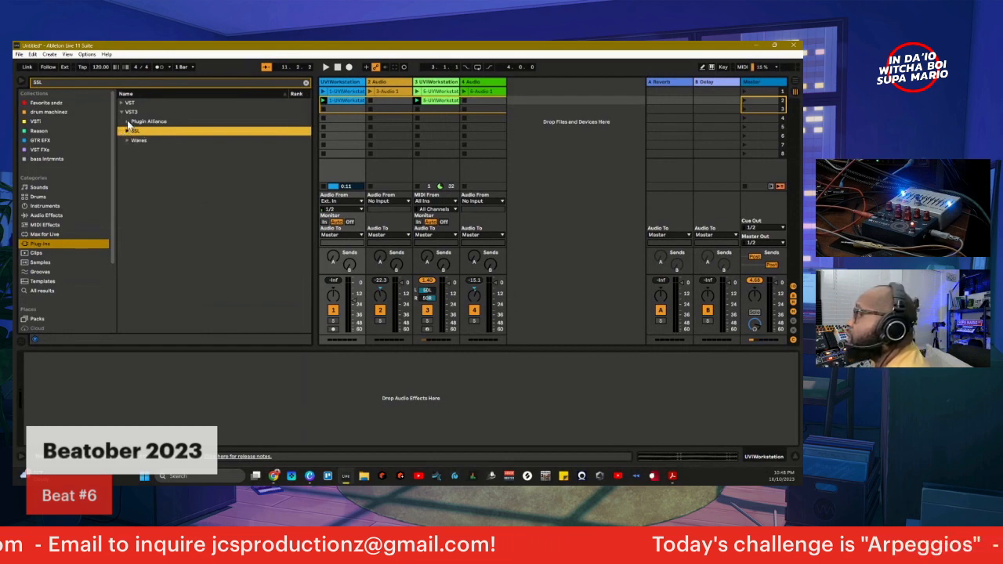
{"action": "left_click", "coordinate": [128, 122]}
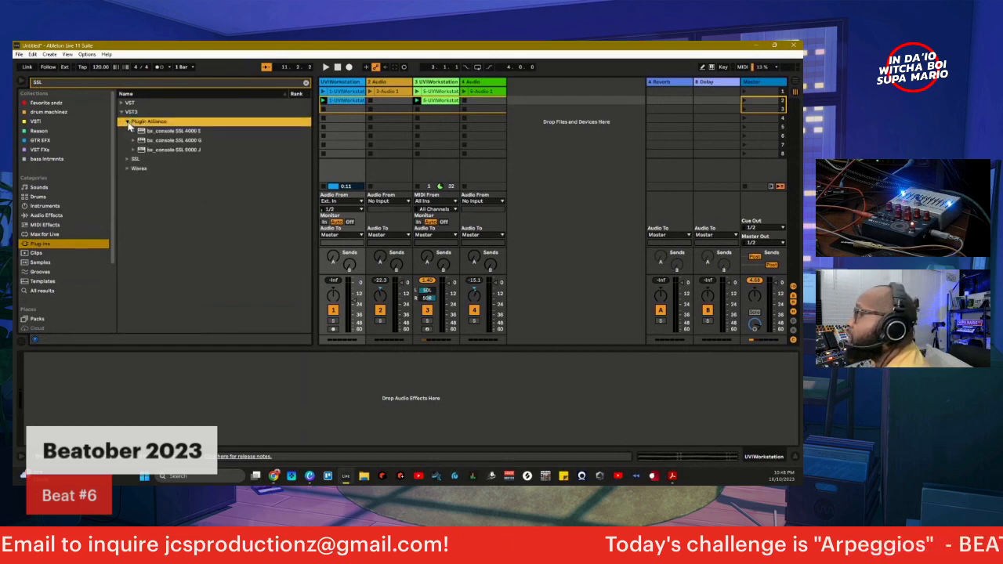
{"action": "left_click", "coordinate": [189, 141]}
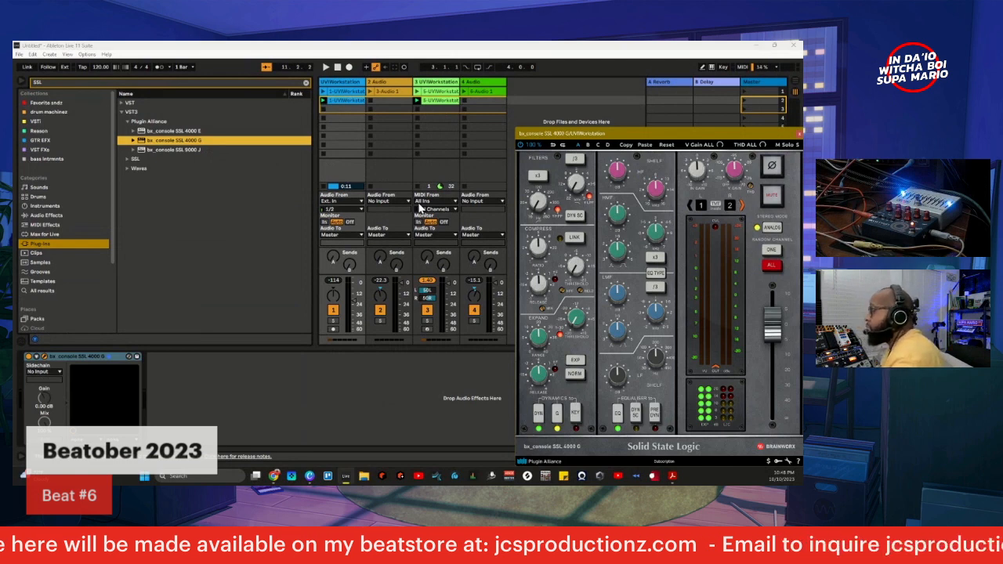
- Play the beat while adjusting the SSL 4000 G's high-pass filter and low-frequency EQ gain, and switch its EQ type
{"action": "key", "text": "space"}
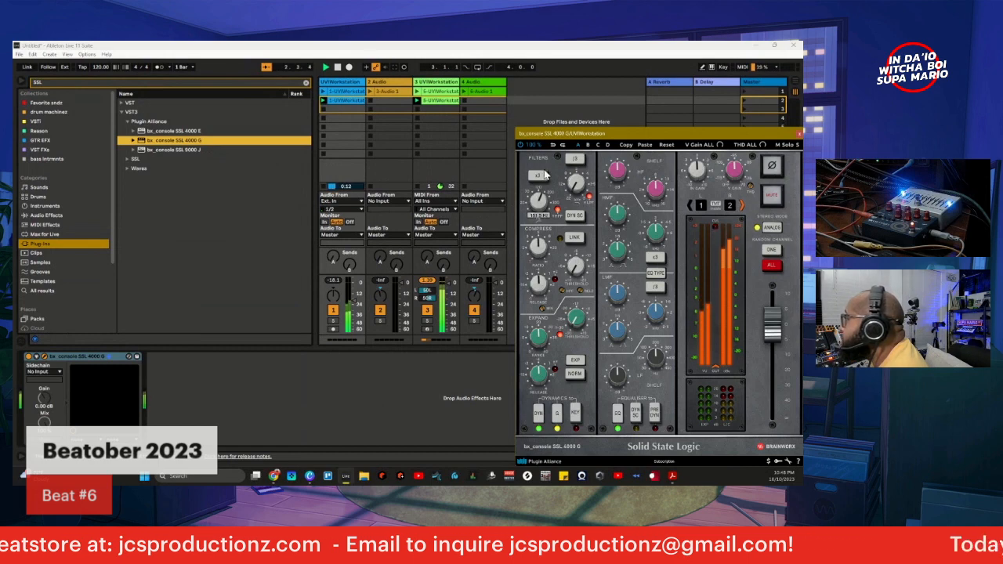
{"action": "left_click_drag", "start_coordinate": [549, 185], "coordinate": [552, 196]}
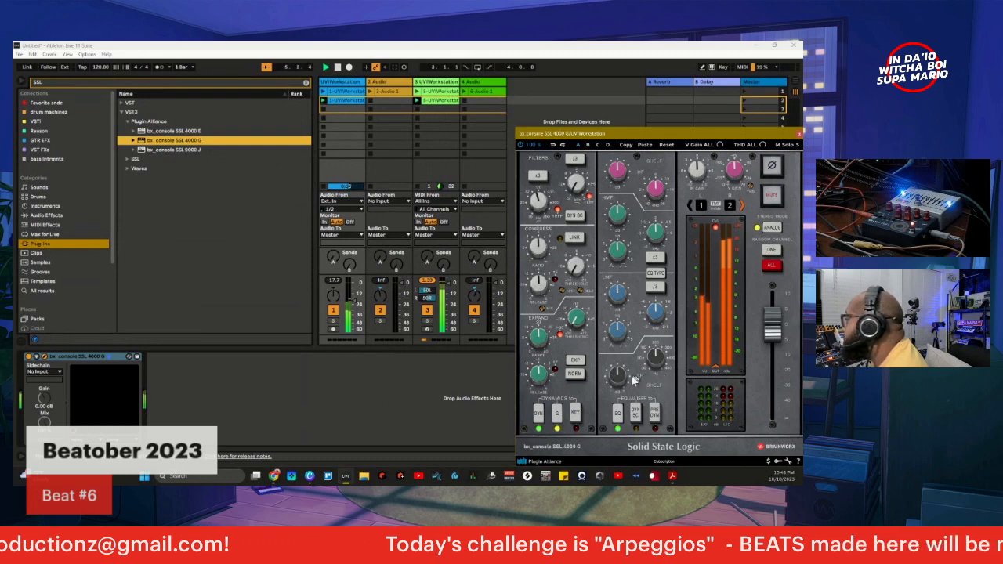
{"action": "left_click_drag", "start_coordinate": [618, 376], "coordinate": [619, 376]}
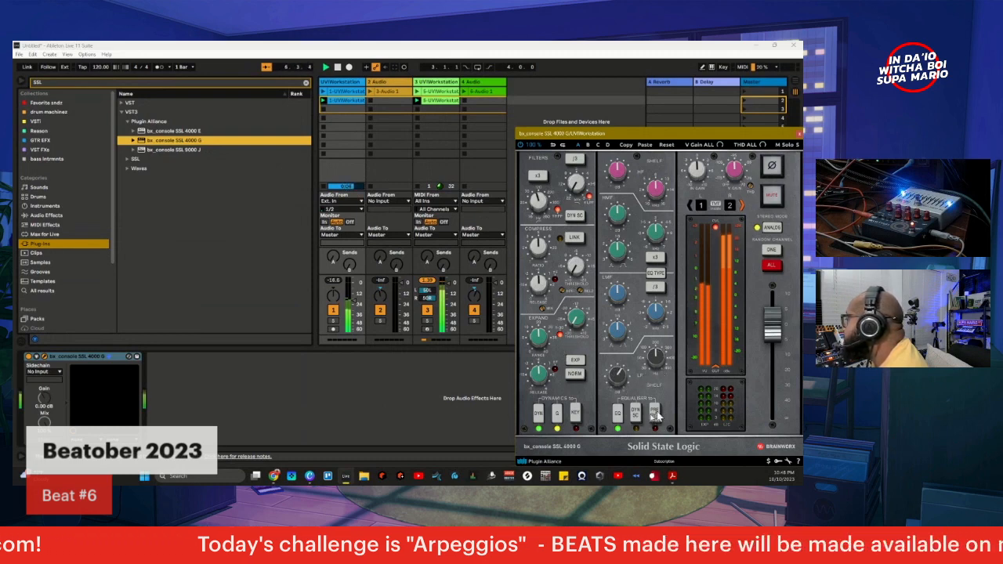
{"action": "left_click", "coordinate": [656, 274]}
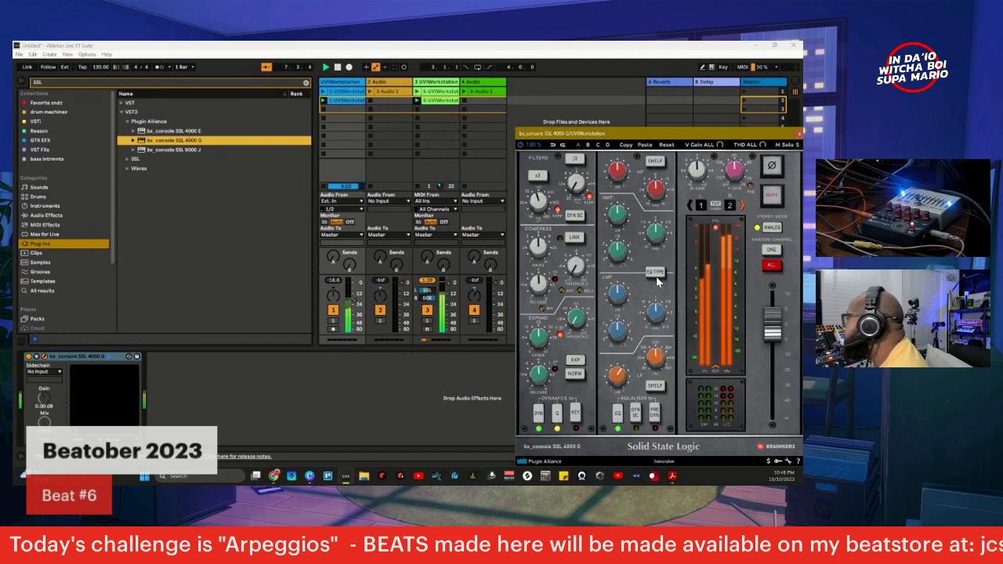
- Toggle the SSL 4000 G's EQ type, switch its low-frequency band to bell and adjust that band's gain during playback
{"action": "left_click", "coordinate": [656, 276]}
{"action": "left_click", "coordinate": [655, 274]}
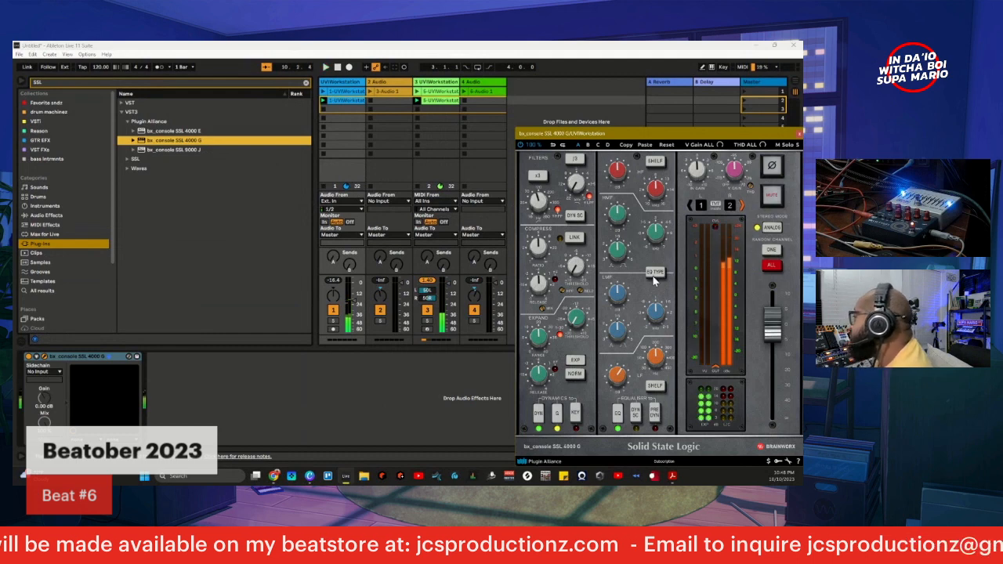
{"action": "mouse_move", "coordinate": [619, 384]}
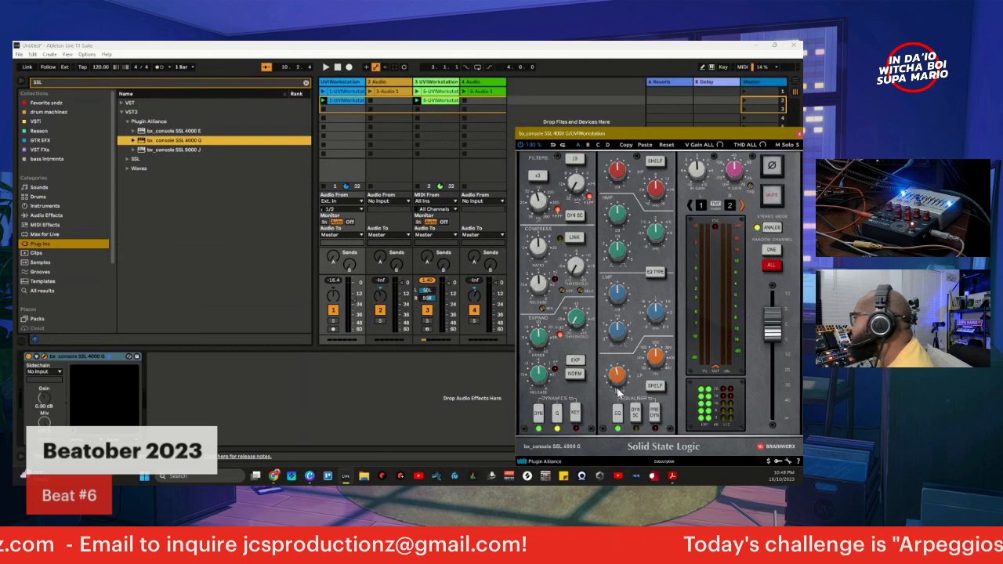
{"action": "key", "text": "space"}
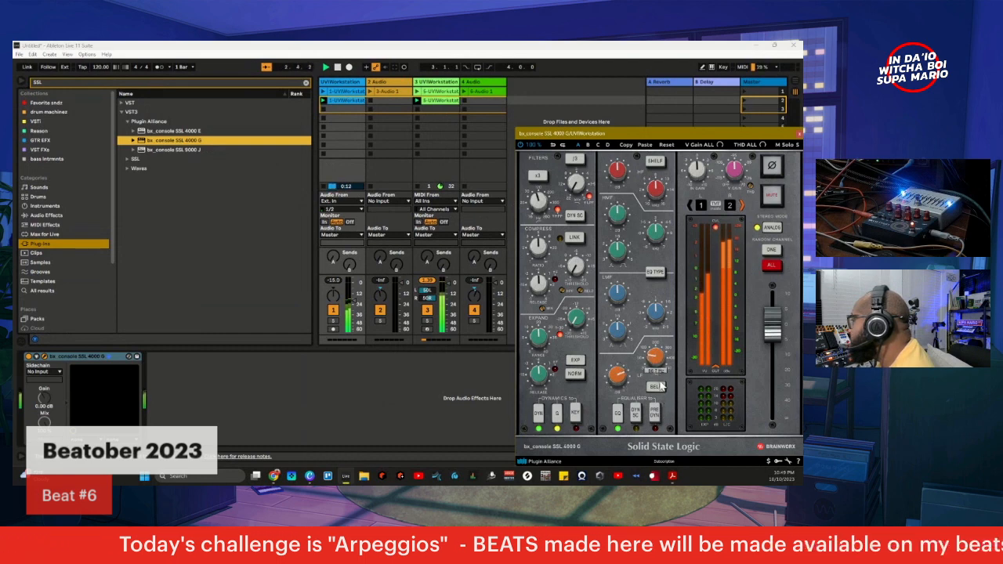
{"action": "mouse_move", "coordinate": [659, 362]}
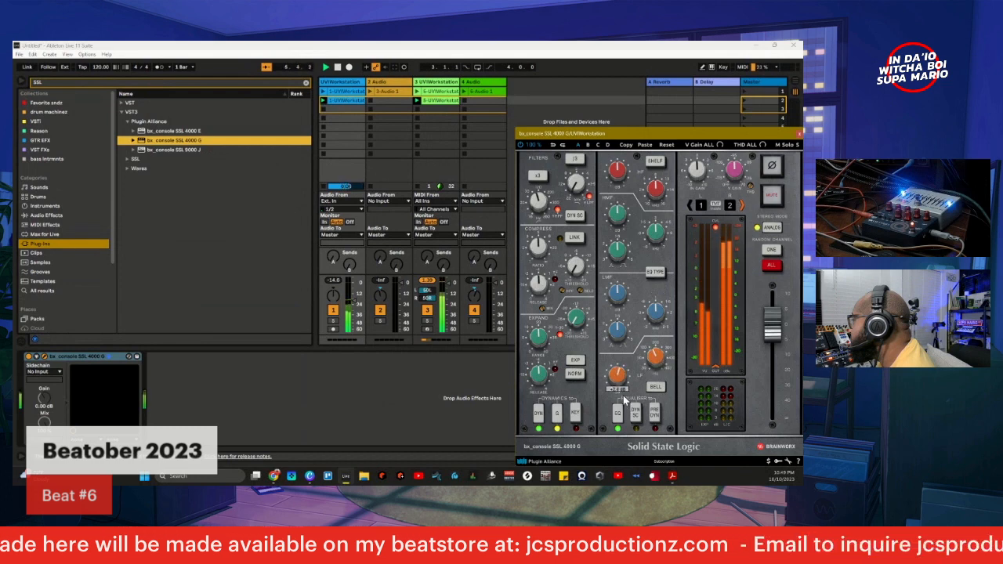
- Compare the SSL 4000 G's two EQ types during playback and settle on the one with pink and black knobs
{"action": "left_click", "coordinate": [660, 274]}
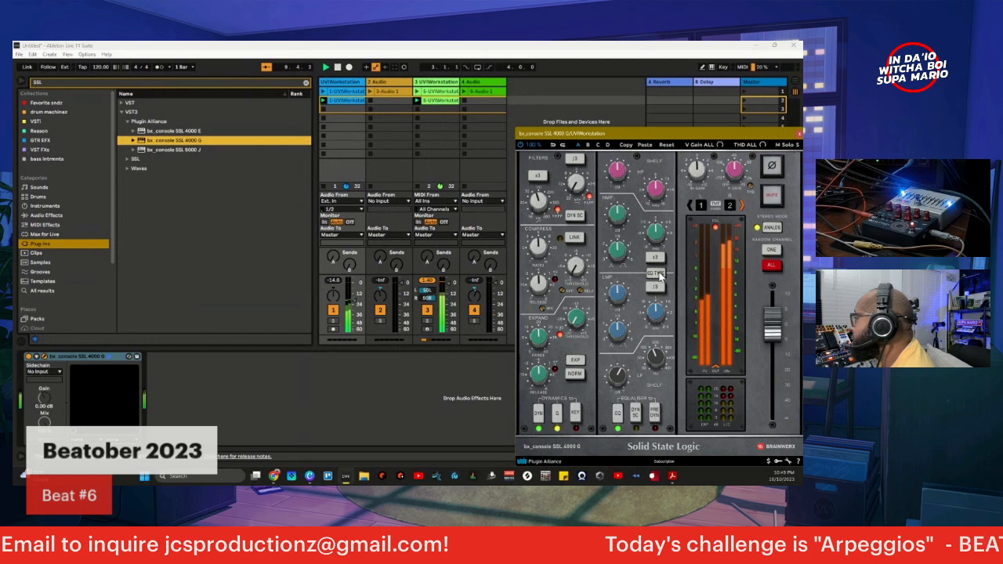
{"action": "left_click", "coordinate": [656, 273]}
{"action": "left_click", "coordinate": [656, 274]}
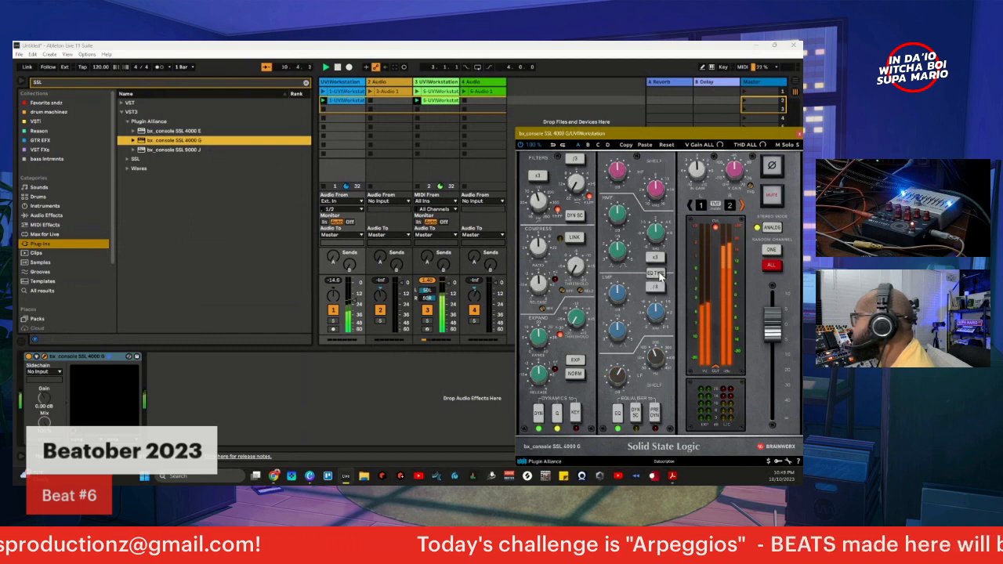
{"action": "left_click", "coordinate": [656, 274]}
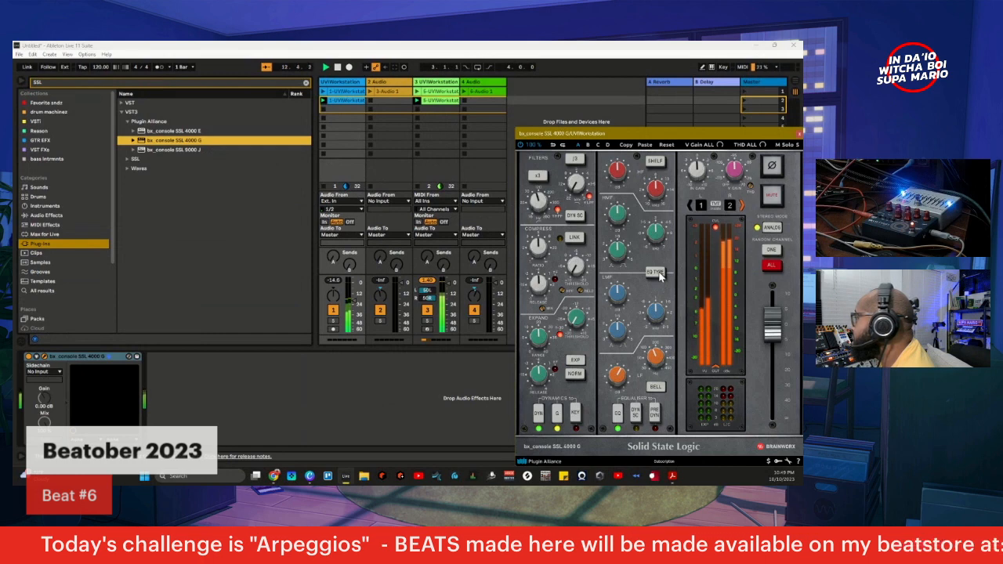
{"action": "left_click", "coordinate": [656, 274]}
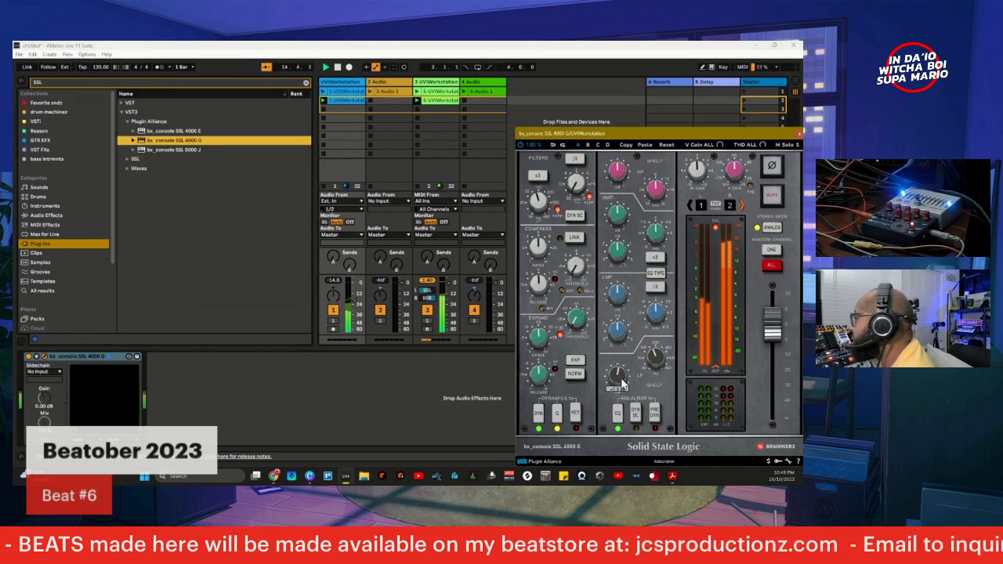
- Randomize the SSL 4000 G's analog stereo channel pair until it uses console channels 48 and 49
{"action": "left_click_drag", "start_coordinate": [651, 134], "coordinate": [553, 115]}
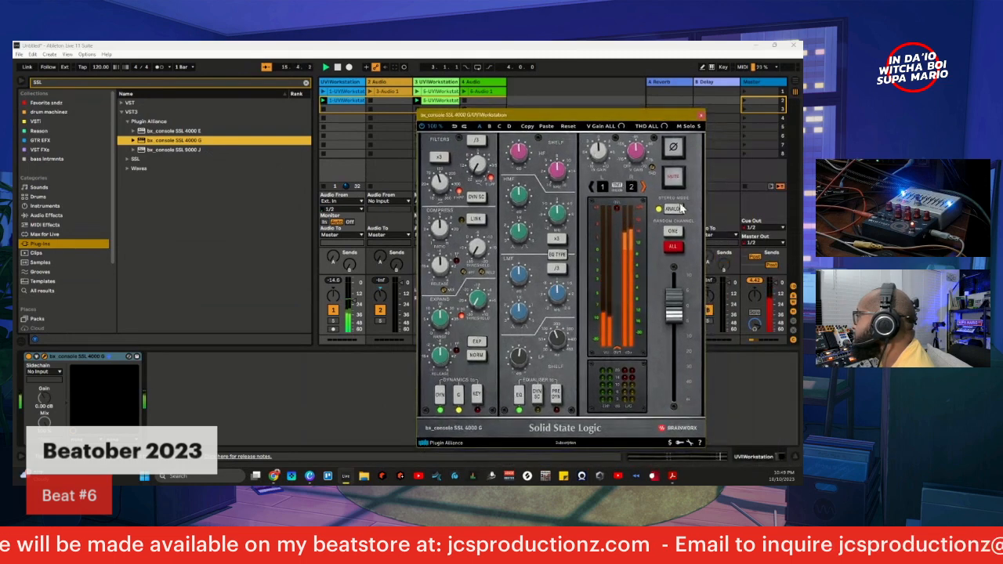
{"action": "left_click", "coordinate": [673, 233]}
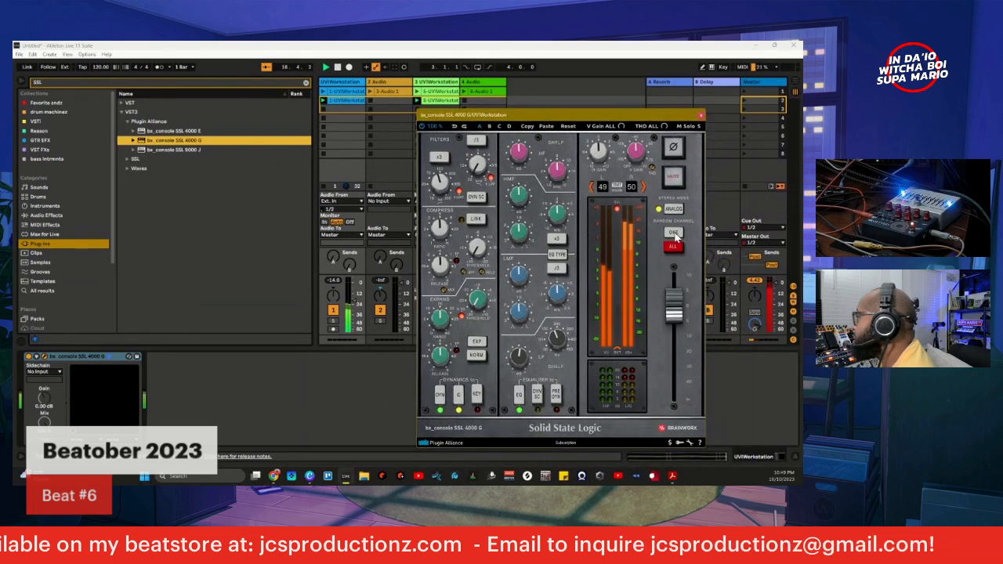
{"action": "left_click", "coordinate": [674, 235]}
{"action": "left_click", "coordinate": [678, 232]}
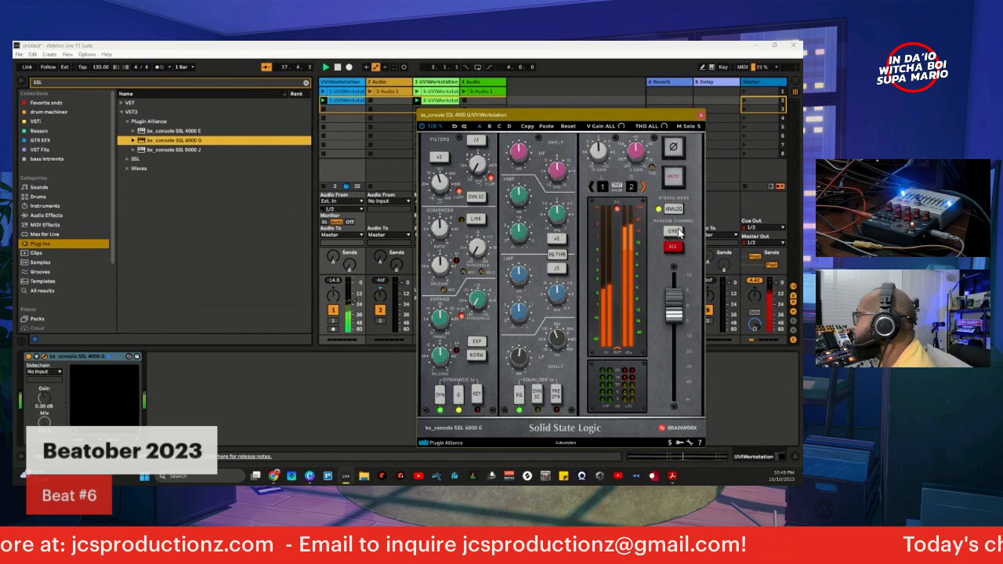
{"action": "left_click", "coordinate": [678, 232]}
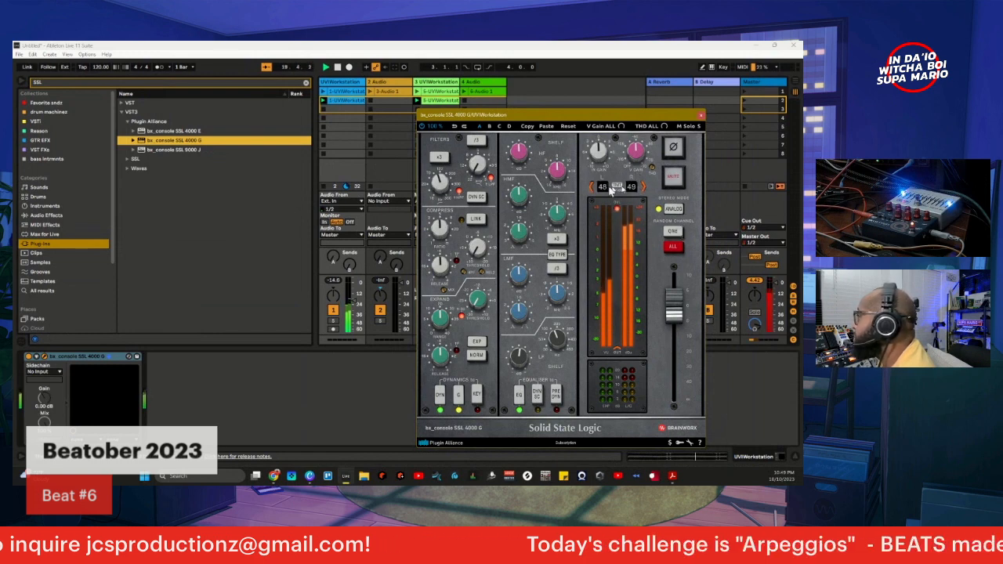
{"action": "left_click", "coordinate": [642, 186]}
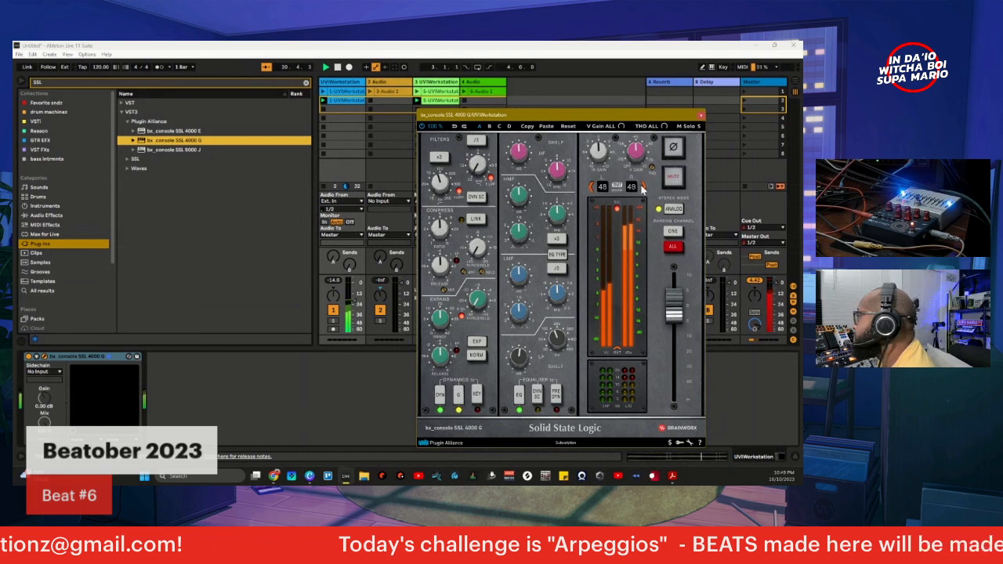
{"action": "left_click", "coordinate": [588, 186]}
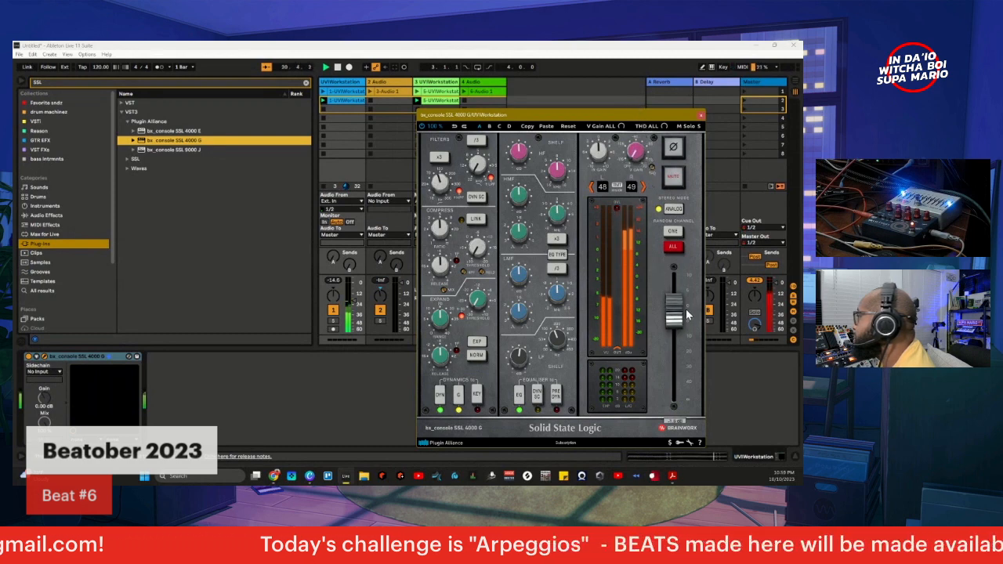
- Adjust the SSL 4000 G's output fader while the beat plays and close the plug-in window
{"action": "left_click_drag", "start_coordinate": [687, 316], "coordinate": [682, 277]}
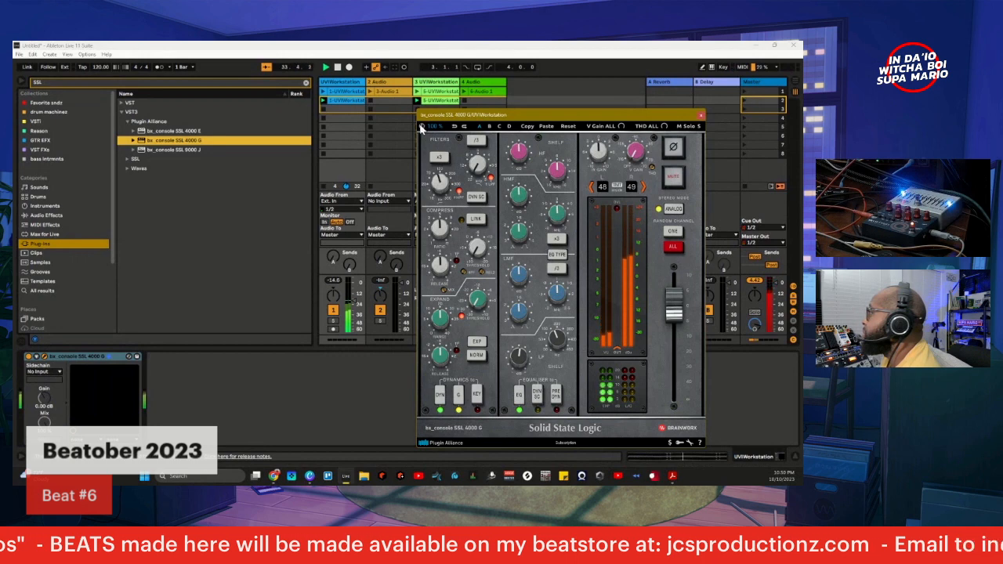
{"action": "left_click_drag", "start_coordinate": [672, 314], "coordinate": [671, 304]}
{"action": "left_click", "coordinate": [700, 115]}
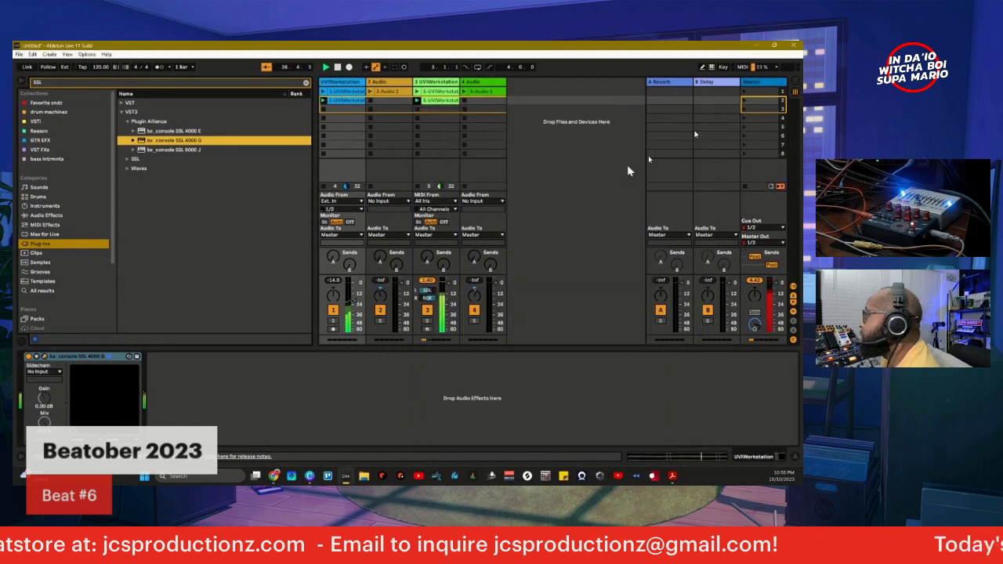
- Launch the second clip on track 4 and compare track 2 soloed and within the full mix
{"action": "left_click", "coordinate": [465, 100]}
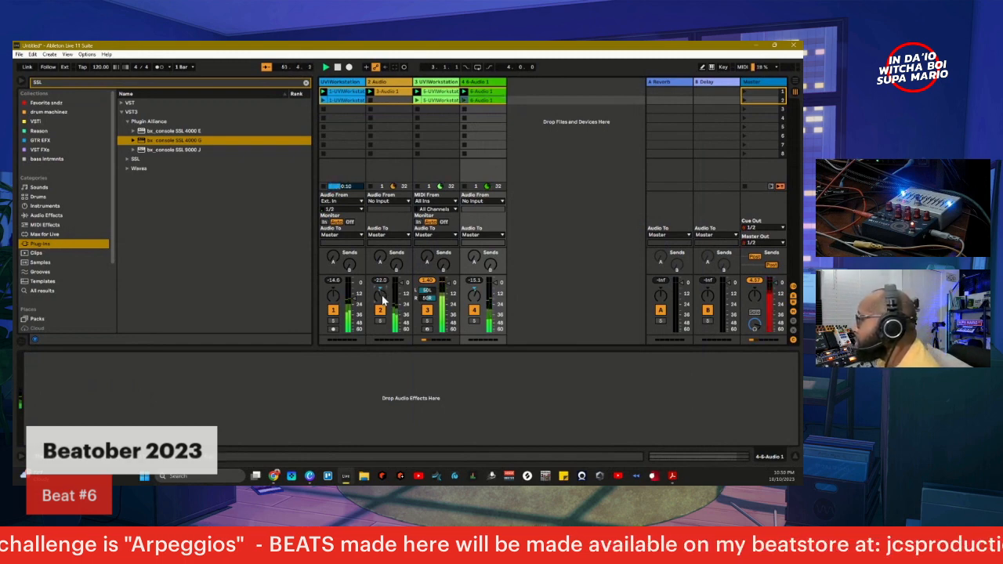
{"action": "left_click", "coordinate": [381, 322]}
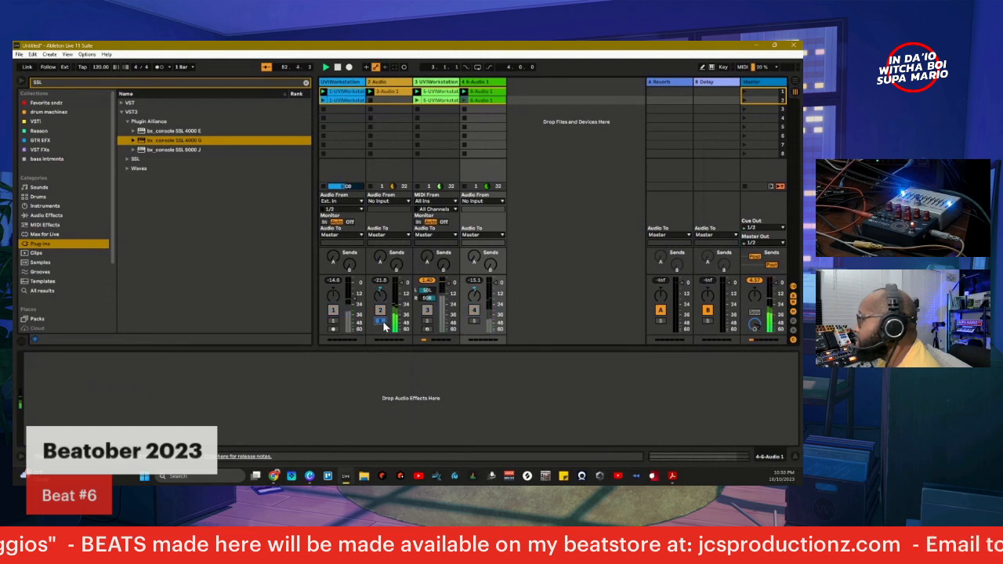
{"action": "left_click", "coordinate": [382, 321]}
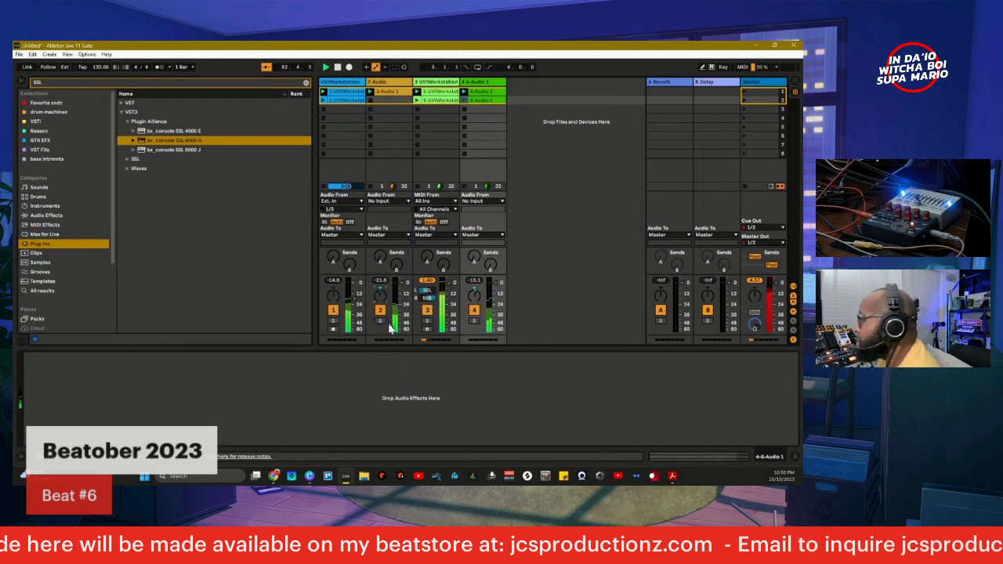
{"action": "left_click", "coordinate": [380, 322]}
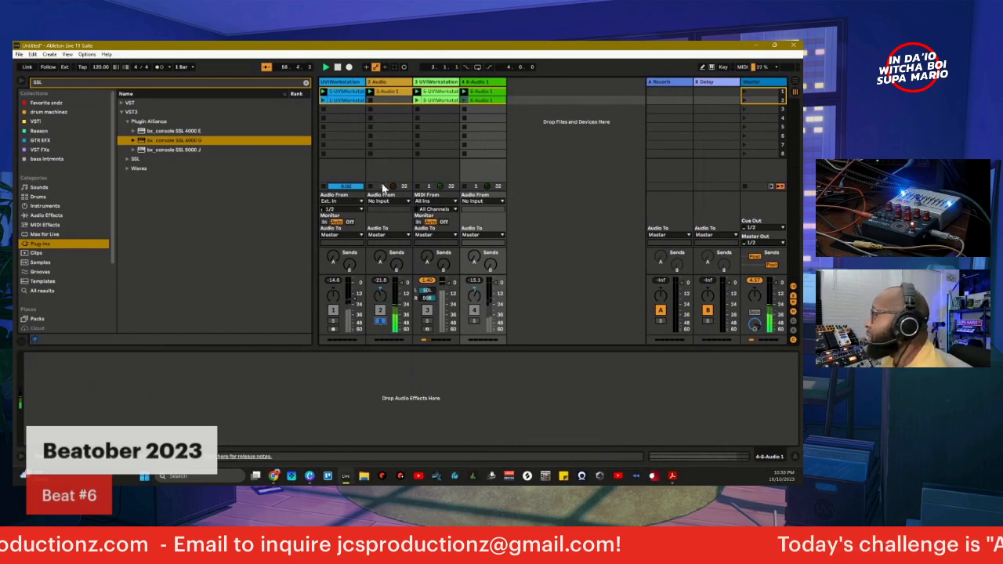
{"action": "left_click", "coordinate": [380, 323]}
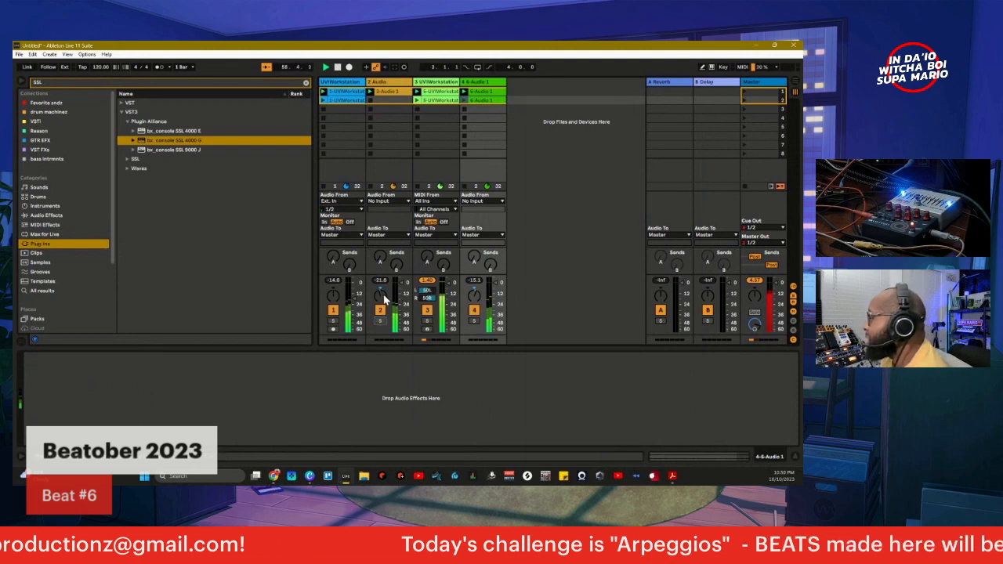
- Raise the gain of track 2's audio clip to about 5.6 dB and solo the track
{"action": "double_click", "coordinate": [385, 91]}
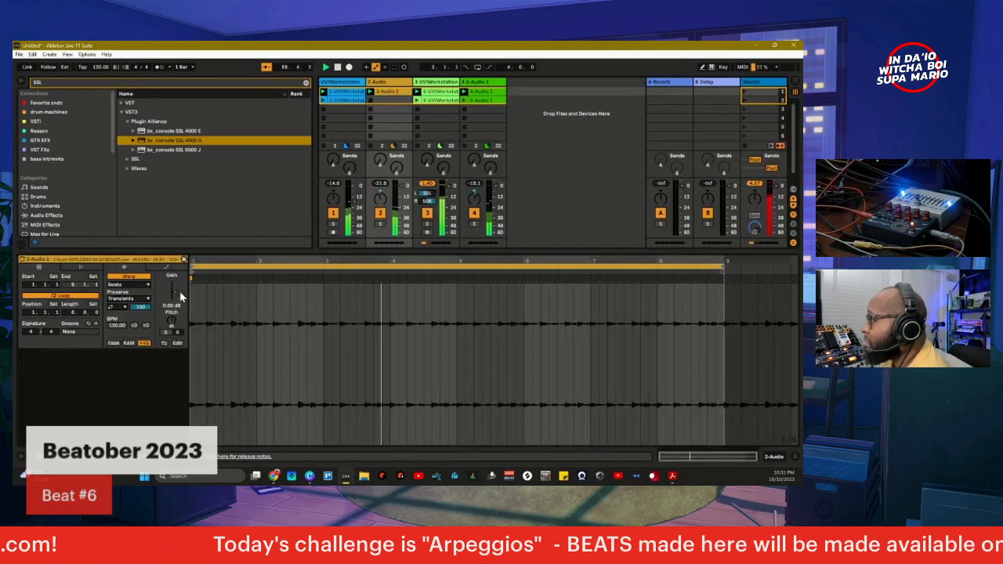
{"action": "left_click_drag", "start_coordinate": [175, 293], "coordinate": [174, 289]}
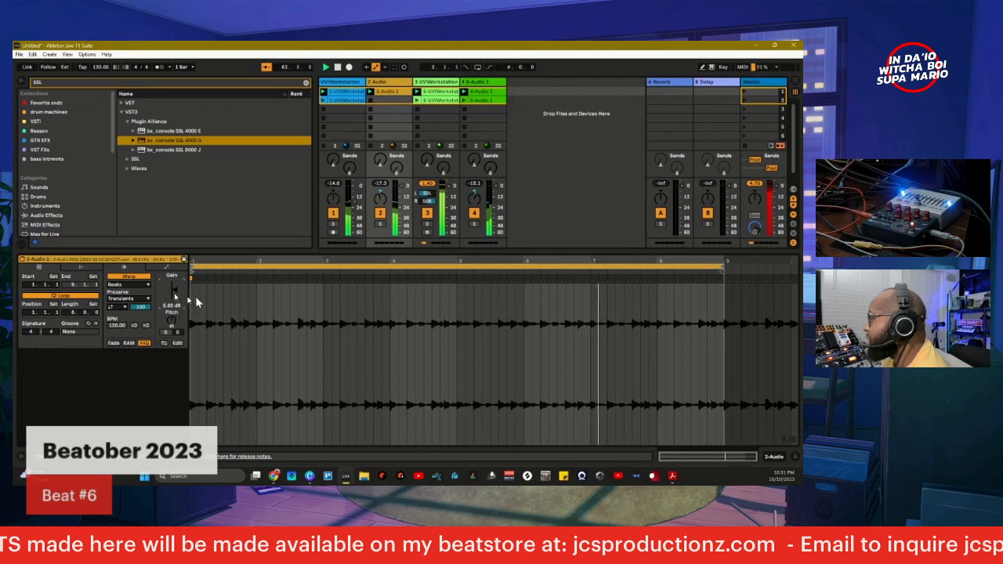
{"action": "left_click", "coordinate": [379, 224]}
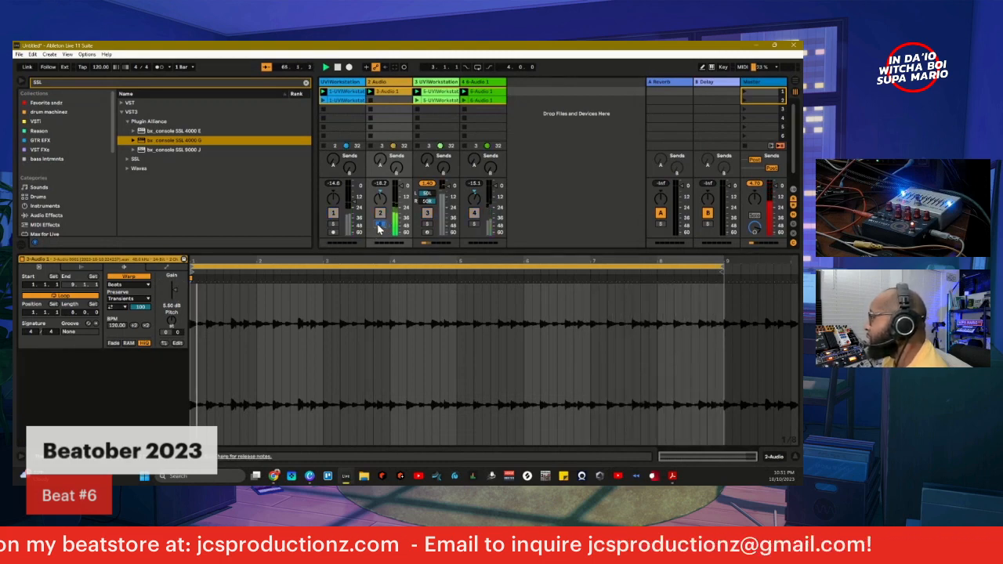
- Search the plug-ins for "digit" and load Plugin Alliance's bx_digital V3 mix onto track 2
{"action": "left_click", "coordinate": [307, 82]}
{"action": "scroll", "coordinate": [173, 178], "scroll_direction": "down", "scroll_amount": 10}
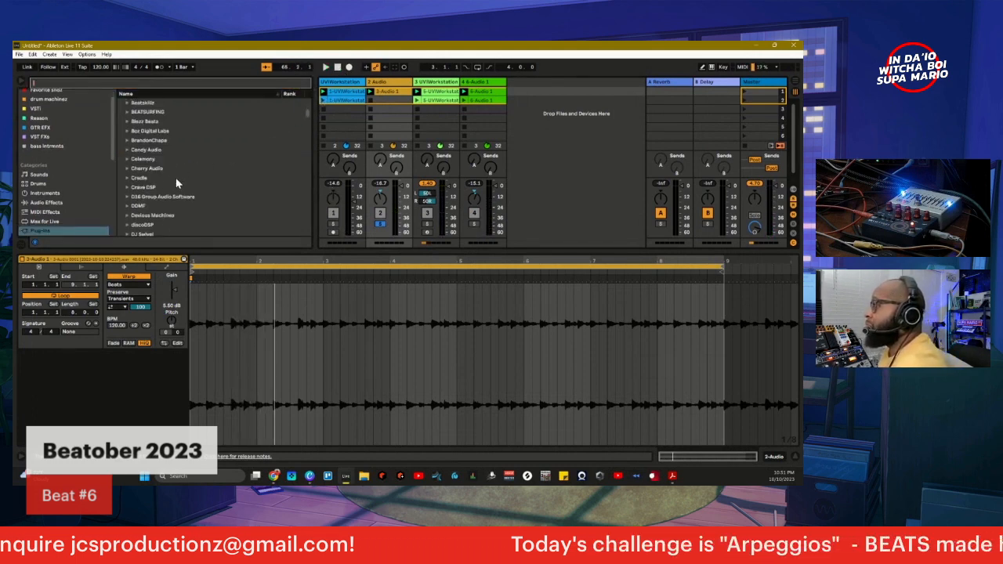
{"action": "scroll", "coordinate": [175, 179], "scroll_direction": "down", "scroll_amount": 2}
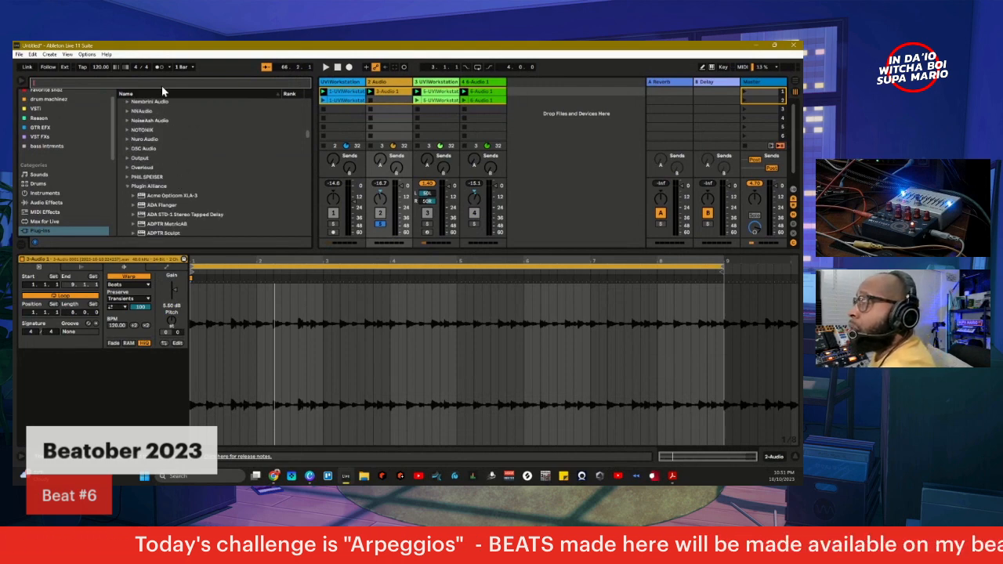
{"action": "type", "text": "di"}
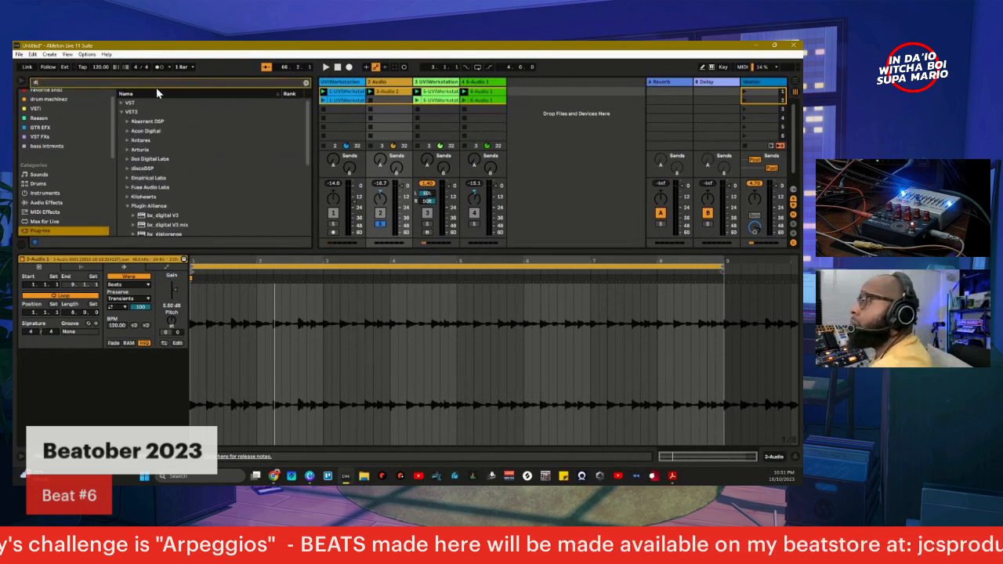
{"action": "type", "text": "git"}
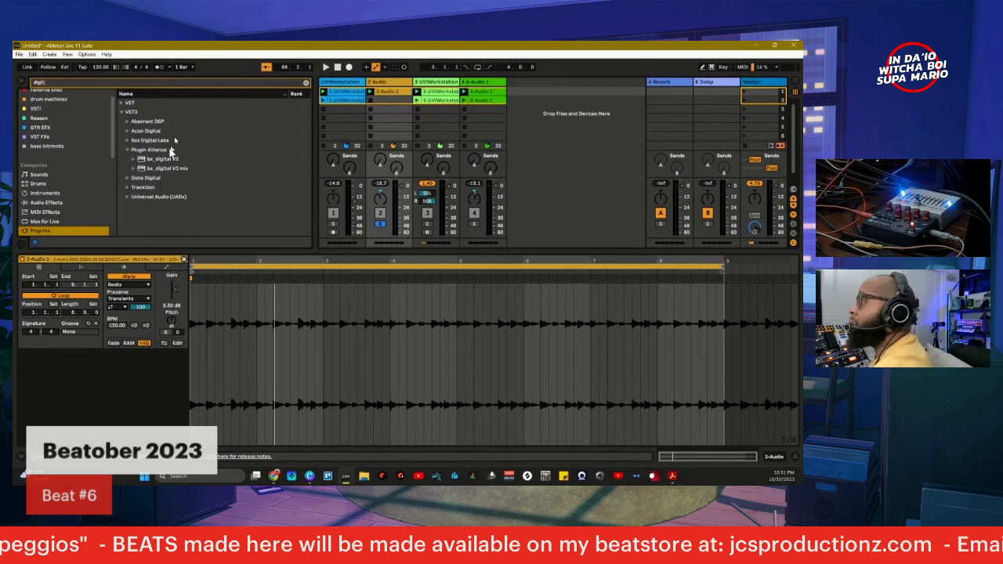
{"action": "left_click", "coordinate": [160, 158]}
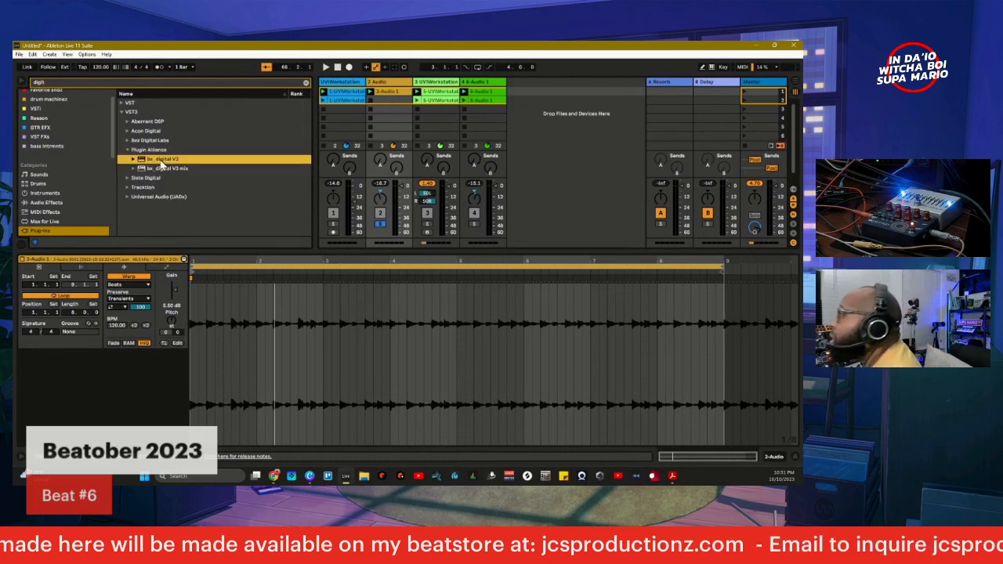
{"action": "left_click", "coordinate": [164, 168]}
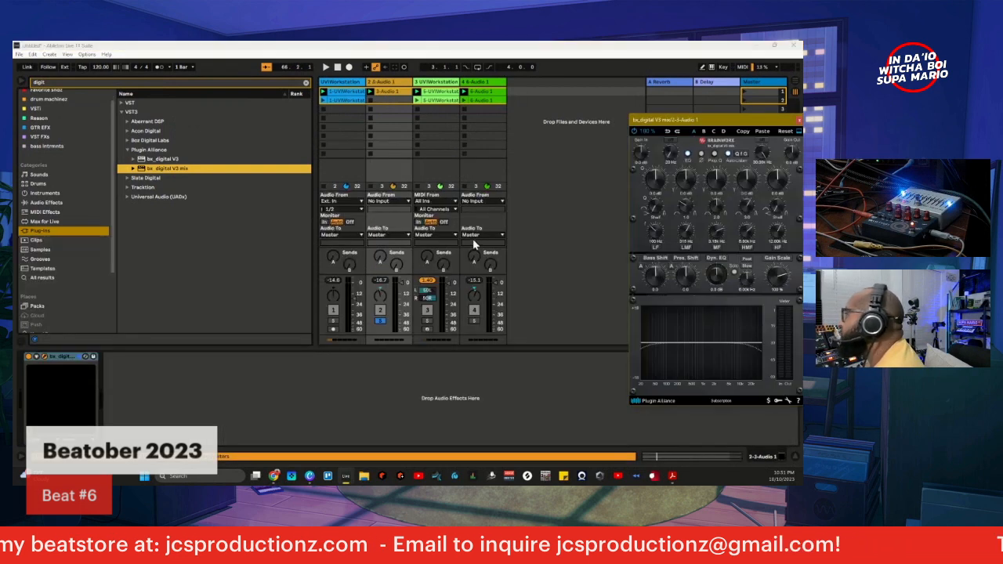
{"action": "left_click_drag", "start_coordinate": [722, 119], "coordinate": [582, 143]}
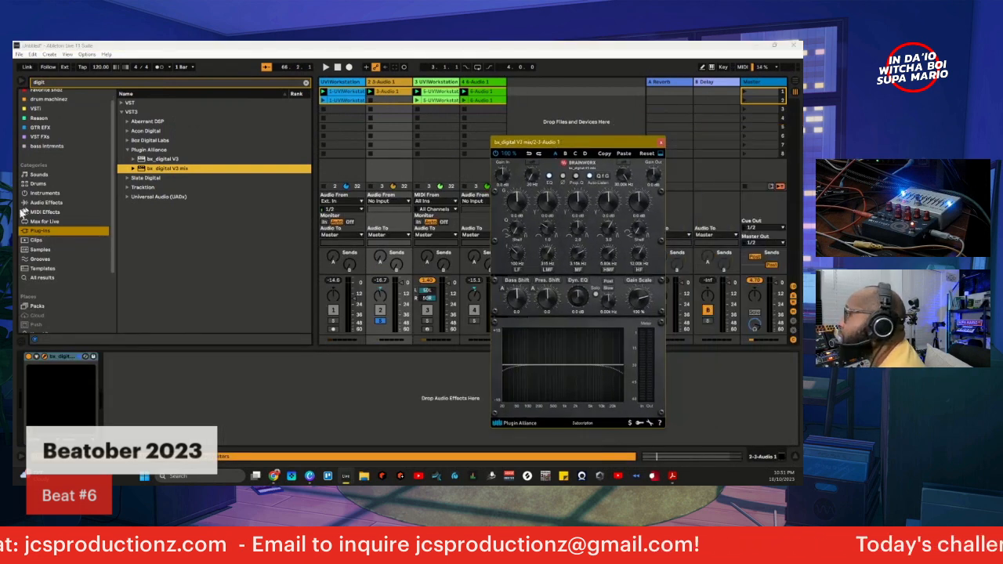
- Replace bx_digital V3 mix on track 2 with the full bx_digital V3 and switch it to left/right mode
{"action": "left_click", "coordinate": [159, 159]}
{"action": "left_click_drag", "start_coordinate": [159, 160], "coordinate": [74, 382]}
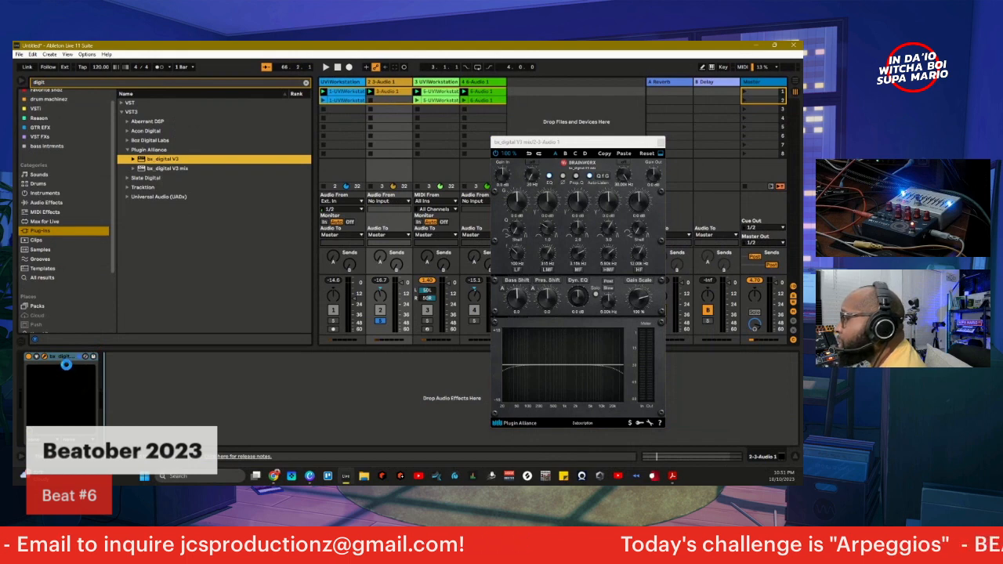
{"action": "right_click", "coordinate": [66, 357]}
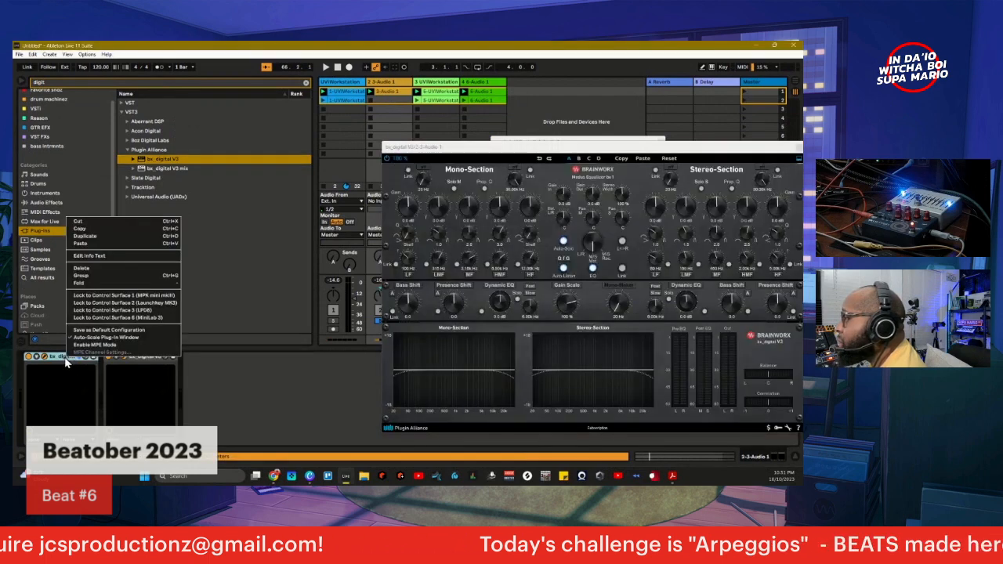
{"action": "left_click", "coordinate": [82, 226]}
{"action": "left_click_drag", "start_coordinate": [520, 147], "coordinate": [314, 155]}
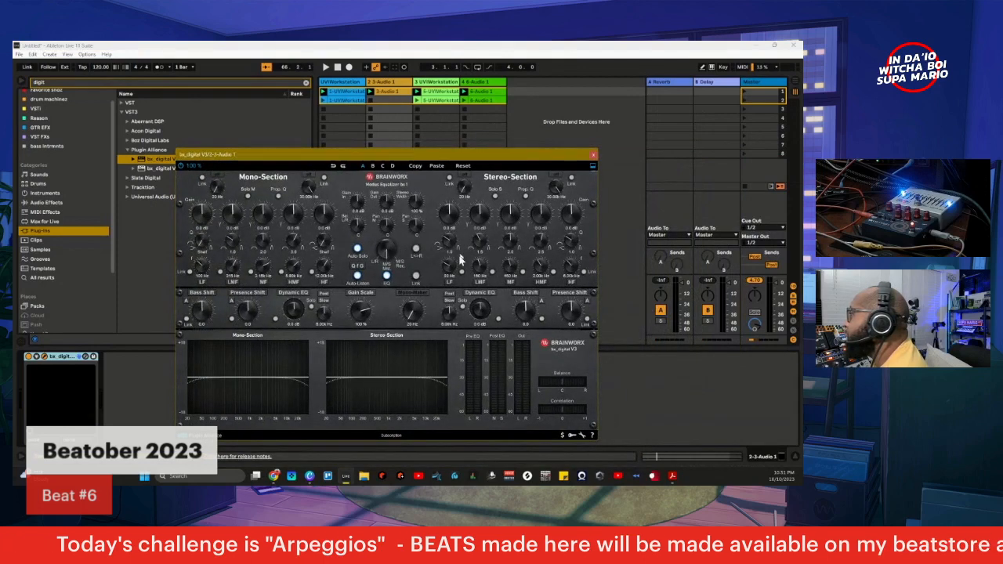
{"action": "left_click", "coordinate": [385, 276]}
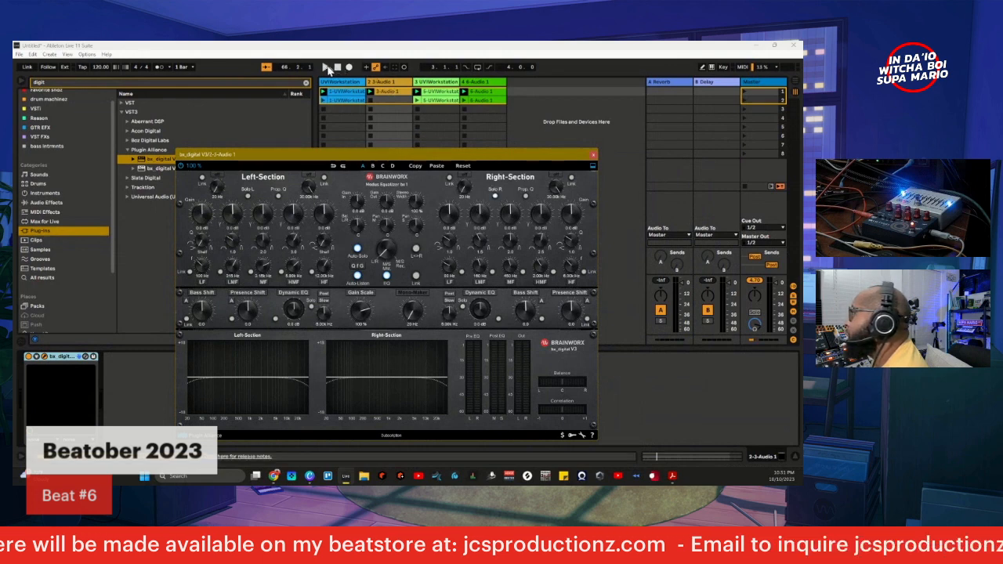
- Play the track, audition bx_digital V3's left and right sections separately, and adjust the plug-in's pan
{"action": "left_click", "coordinate": [326, 66]}
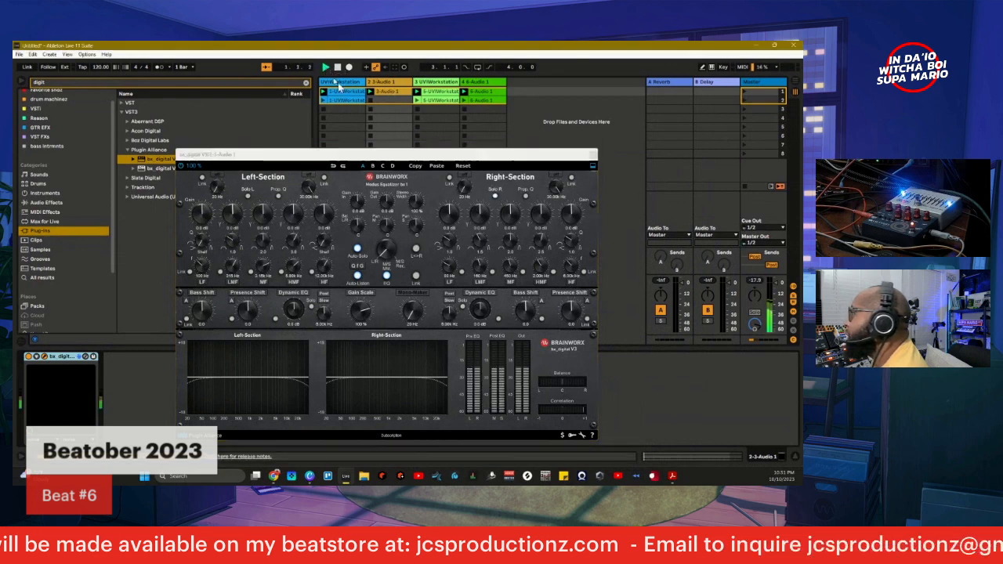
{"action": "left_click", "coordinate": [248, 197]}
{"action": "left_click", "coordinate": [494, 196]}
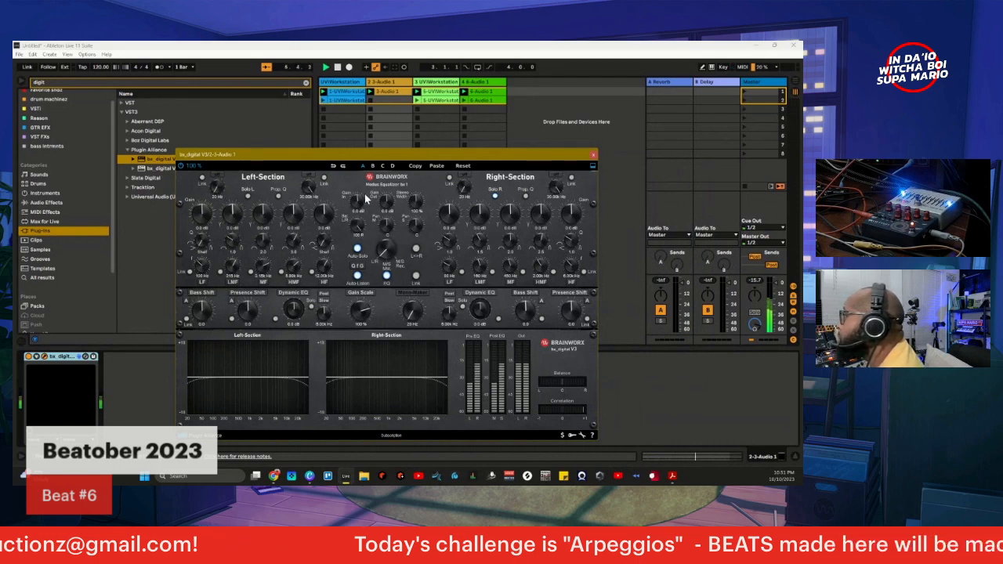
{"action": "left_click_drag", "start_coordinate": [363, 216], "coordinate": [364, 225]}
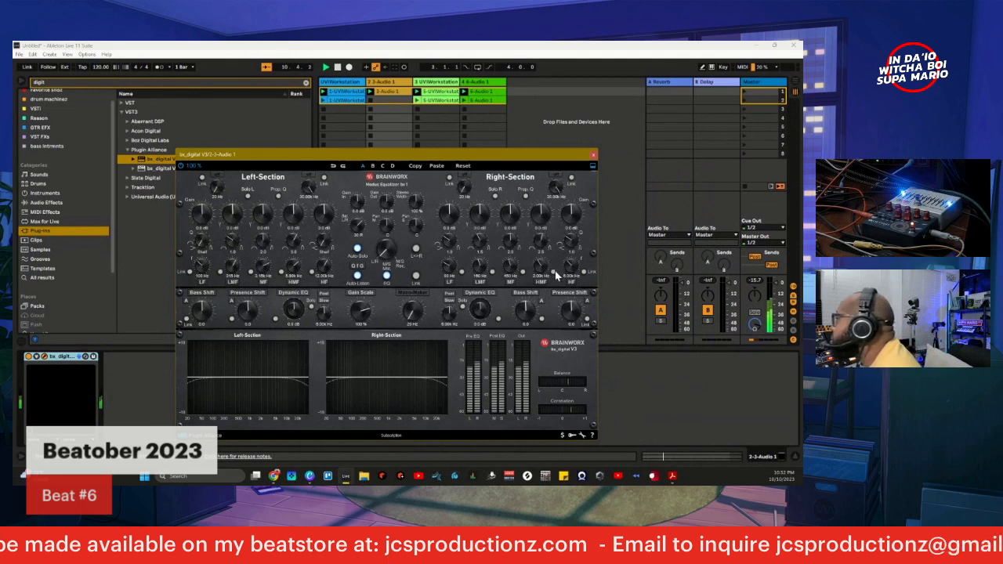
- Boost the right section's Presence Shift and HMF gain in bx_digital V3, and adjust the HMF frequency
{"action": "left_click_drag", "start_coordinate": [573, 309], "coordinate": [556, 283]}
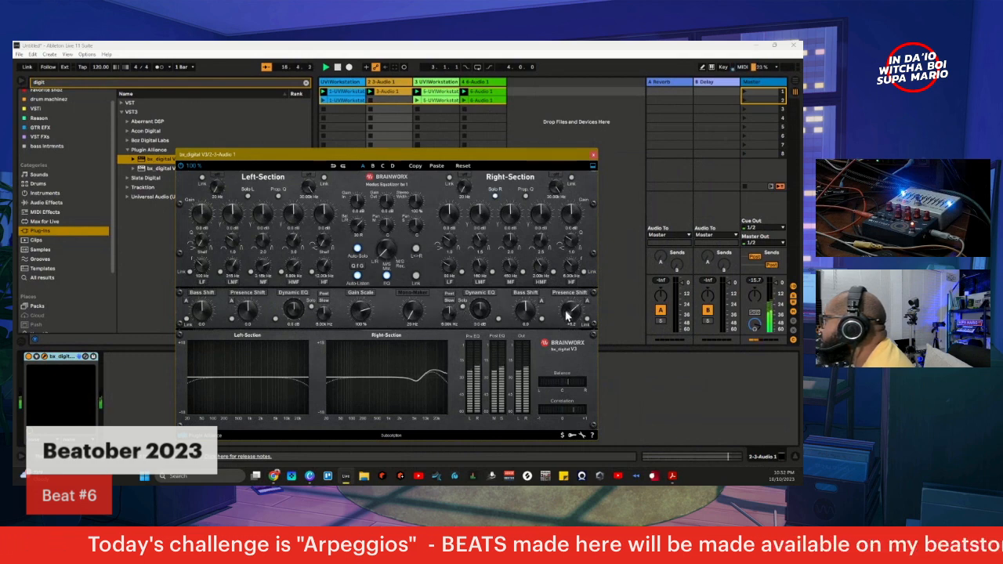
{"action": "mouse_move", "coordinate": [568, 315]}
{"action": "left_mouse_down"}
{"action": "mouse_move", "coordinate": [571, 331]}
{"action": "mouse_move", "coordinate": [571, 316]}
{"action": "left_mouse_up"}
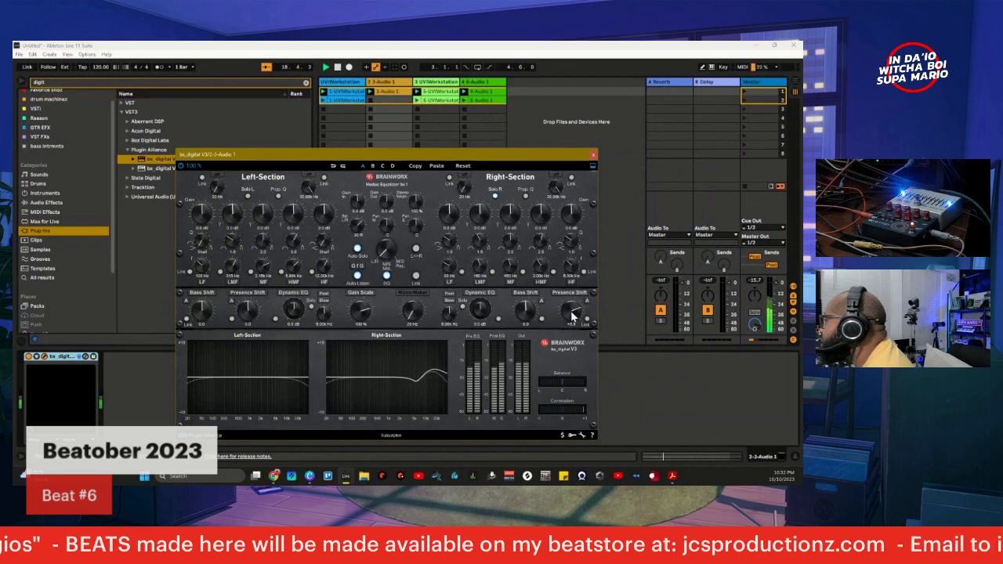
{"action": "left_click_drag", "start_coordinate": [548, 225], "coordinate": [539, 192]}
{"action": "mouse_move", "coordinate": [541, 271]}
{"action": "left_mouse_down"}
{"action": "mouse_move", "coordinate": [541, 283]}
{"action": "mouse_move", "coordinate": [543, 264]}
{"action": "left_mouse_up"}
{"action": "left_click_drag", "start_coordinate": [546, 211], "coordinate": [546, 257]}
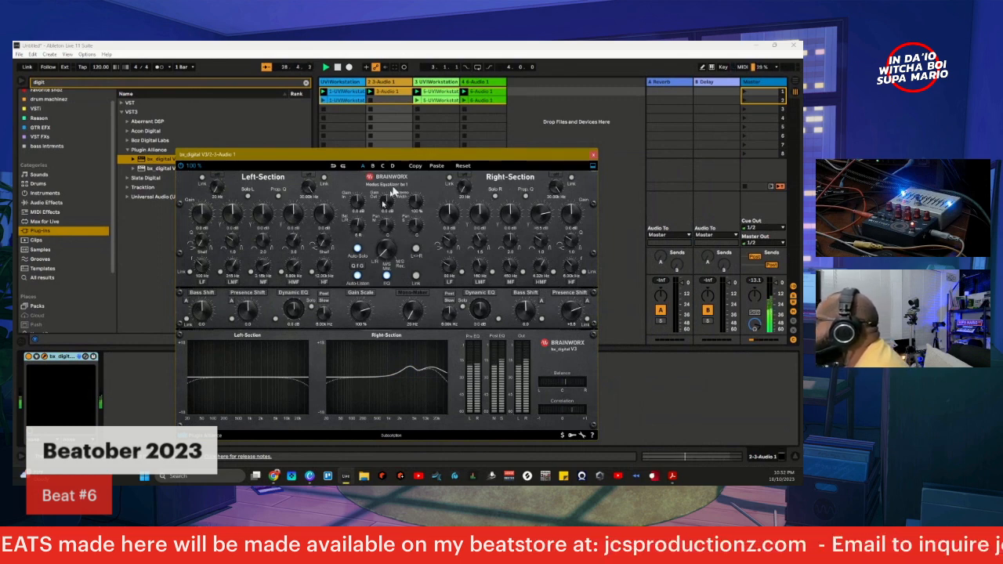
- Compare track 2 with bx_digital V3 bypassed and active, and close the plug-in window
{"action": "left_click_drag", "start_coordinate": [411, 161], "coordinate": [576, 170]}
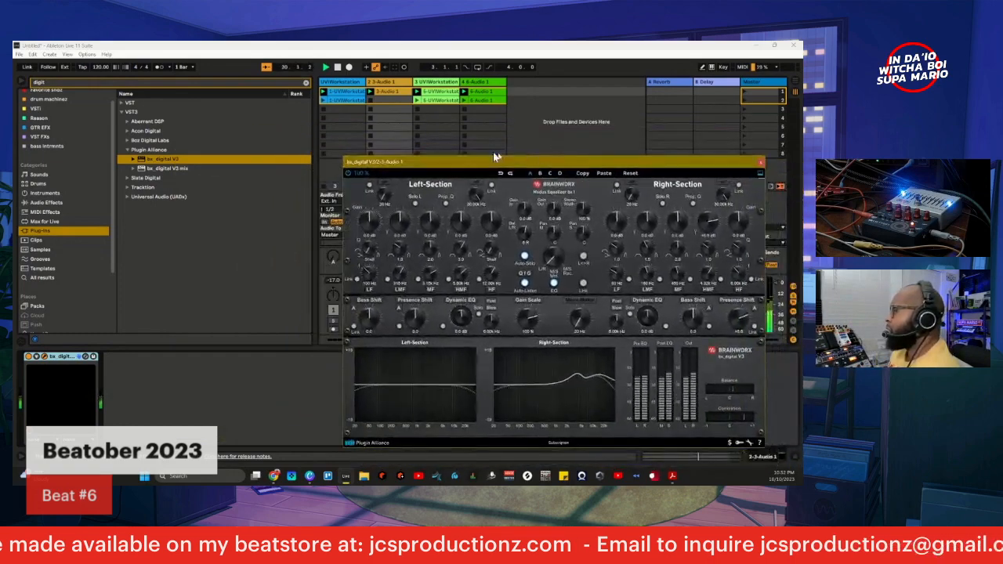
{"action": "left_click", "coordinate": [393, 154]}
{"action": "left_click_drag", "start_coordinate": [416, 163], "coordinate": [474, 132]}
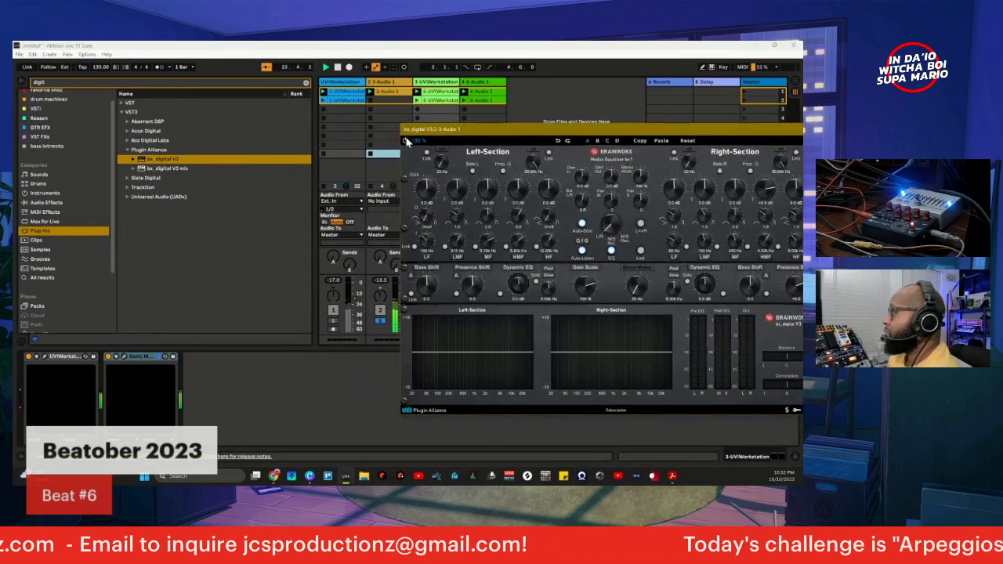
{"action": "left_click", "coordinate": [369, 359]}
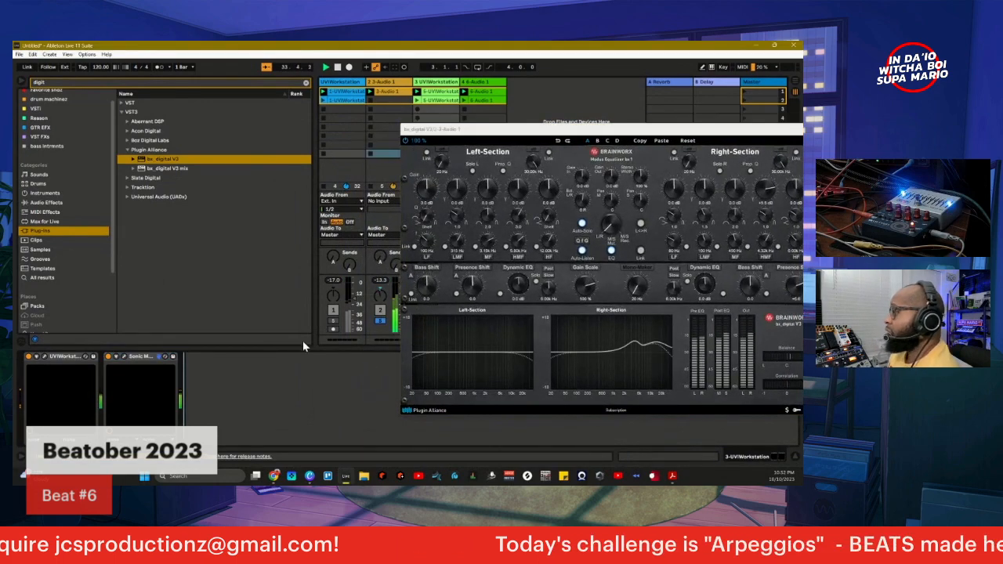
{"action": "left_click_drag", "start_coordinate": [630, 130], "coordinate": [416, 115]}
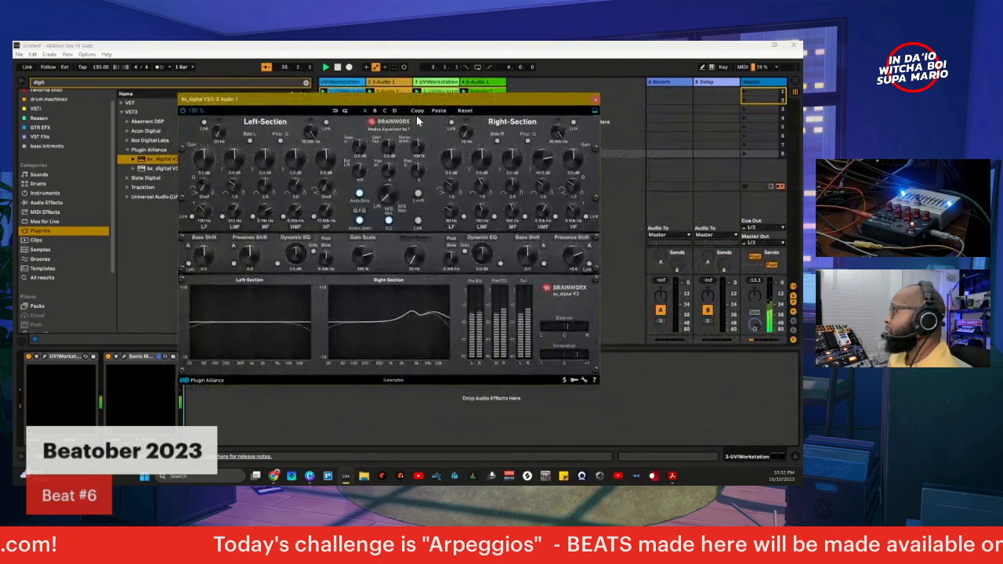
{"action": "left_click", "coordinate": [596, 99]}
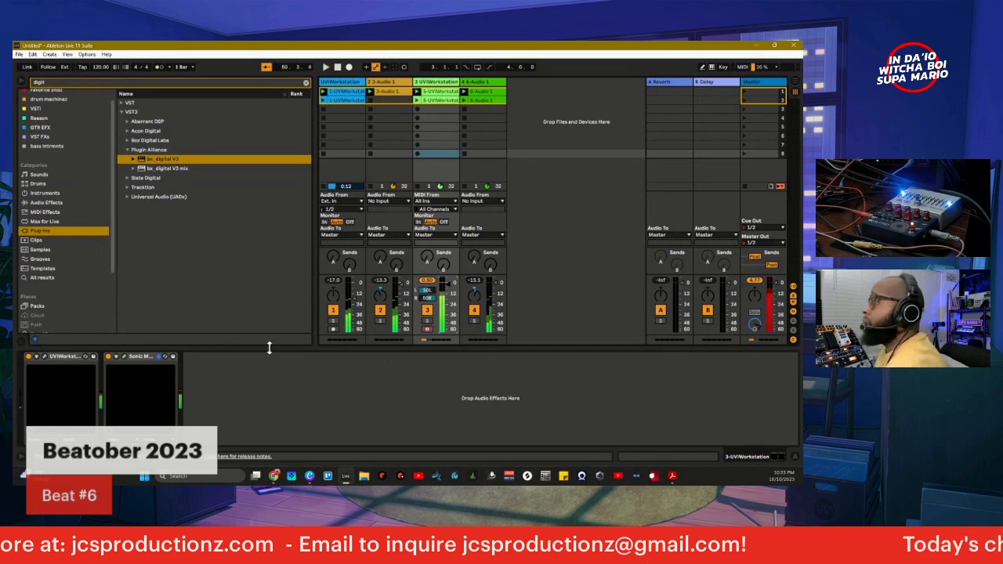
- Search the plug-ins for "uvi" and load the VST3 UVIWorkstation onto a new track 5
{"action": "left_click", "coordinate": [306, 82]}
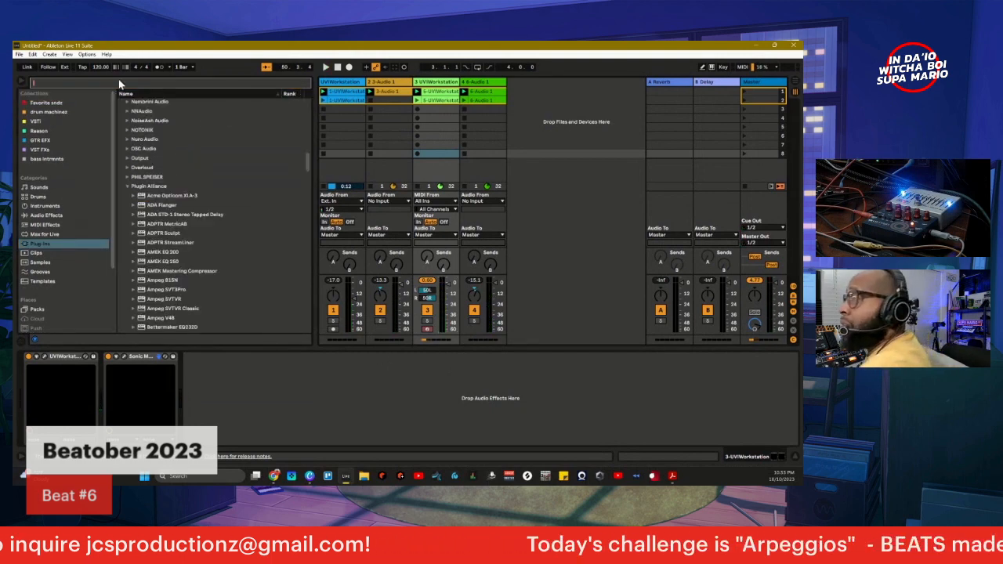
{"action": "type", "text": "uvi"}
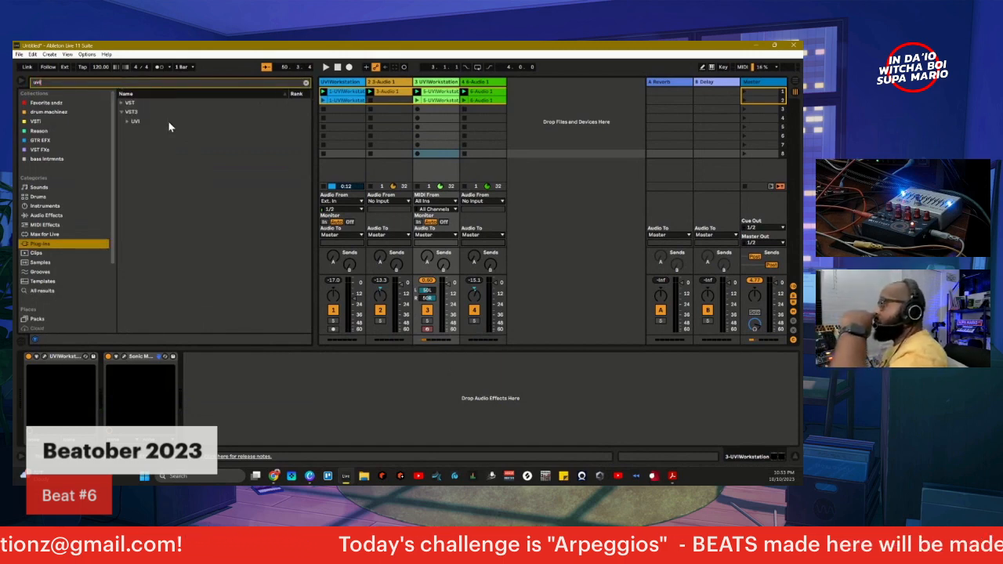
{"action": "left_click", "coordinate": [129, 123]}
{"action": "left_click", "coordinate": [145, 141]}
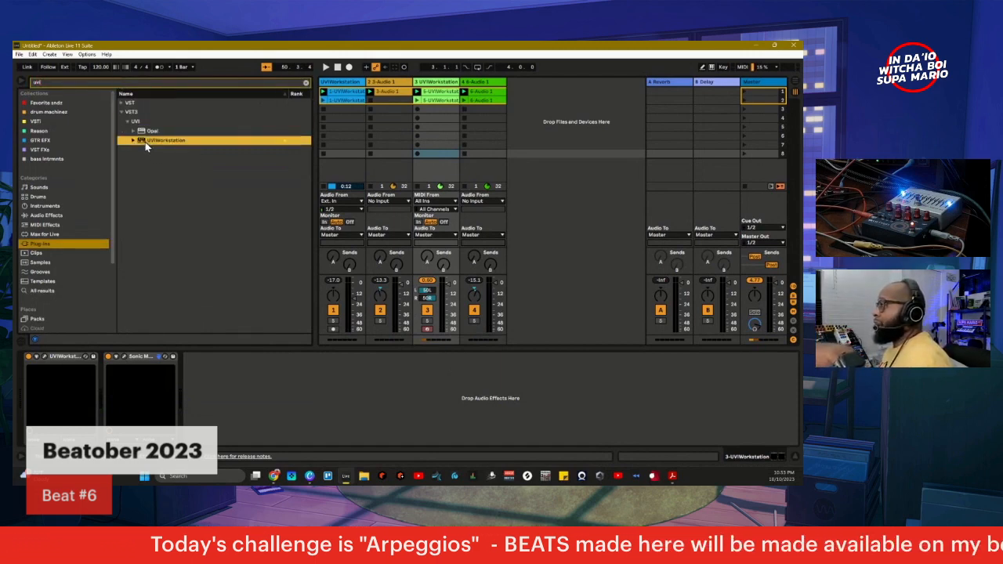
{"action": "left_click_drag", "start_coordinate": [144, 142], "coordinate": [597, 153]}
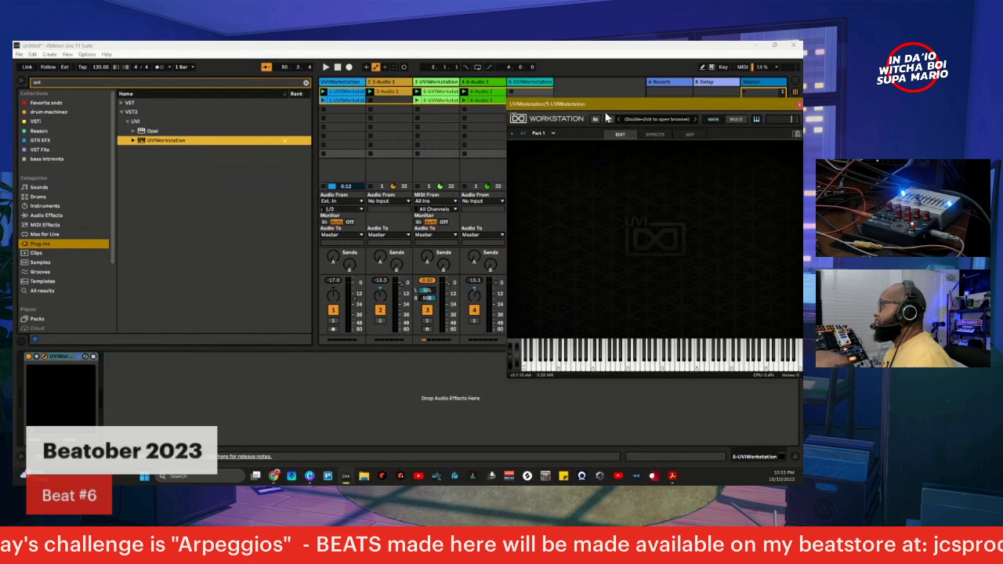
- Load the Immersion preset from UVX670's Pads category in UVIWorkstation, and advance to the next pad preset
{"action": "left_click_drag", "start_coordinate": [603, 112], "coordinate": [517, 160]}
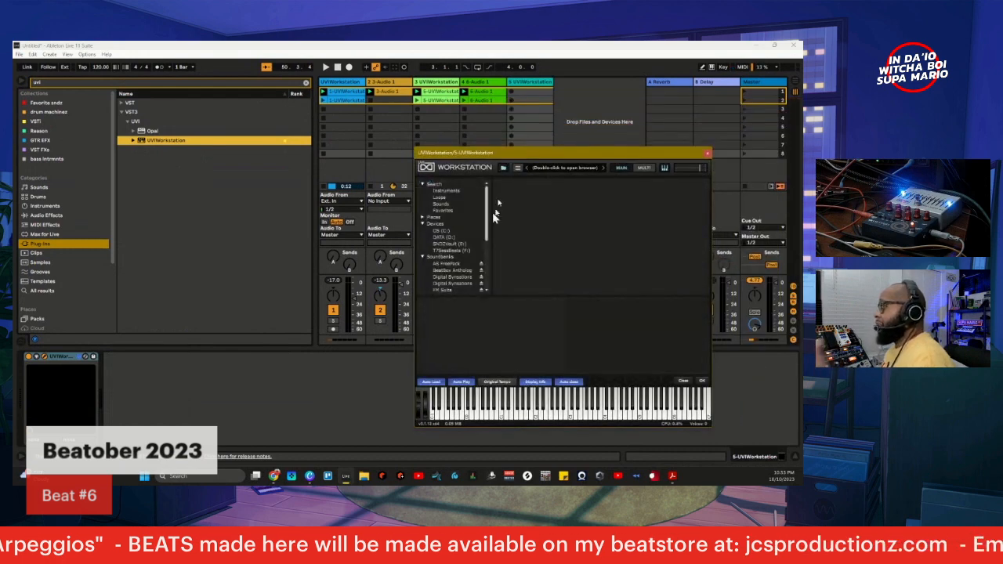
{"action": "scroll", "coordinate": [462, 245], "scroll_direction": "down", "scroll_amount": 5}
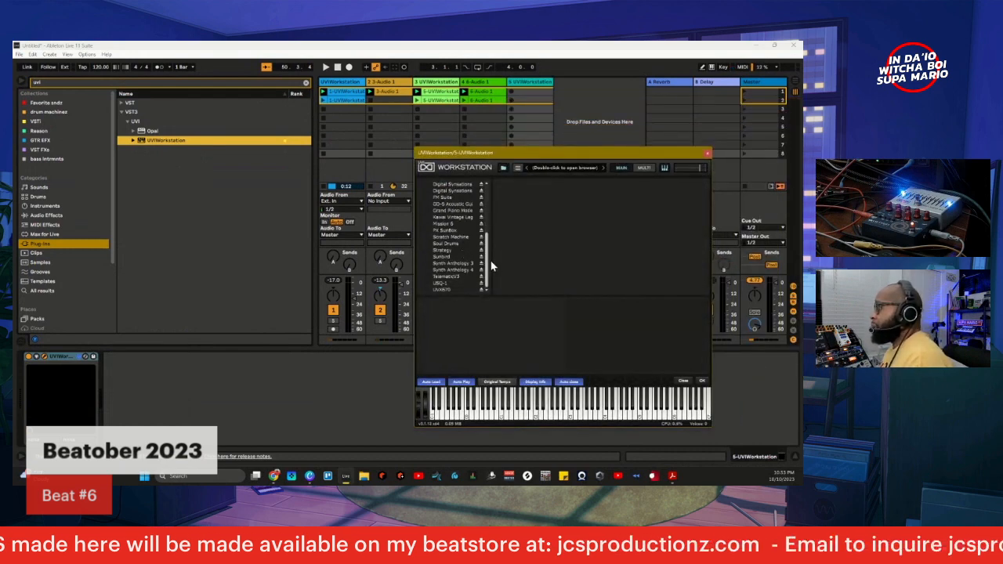
{"action": "left_click", "coordinate": [443, 289]}
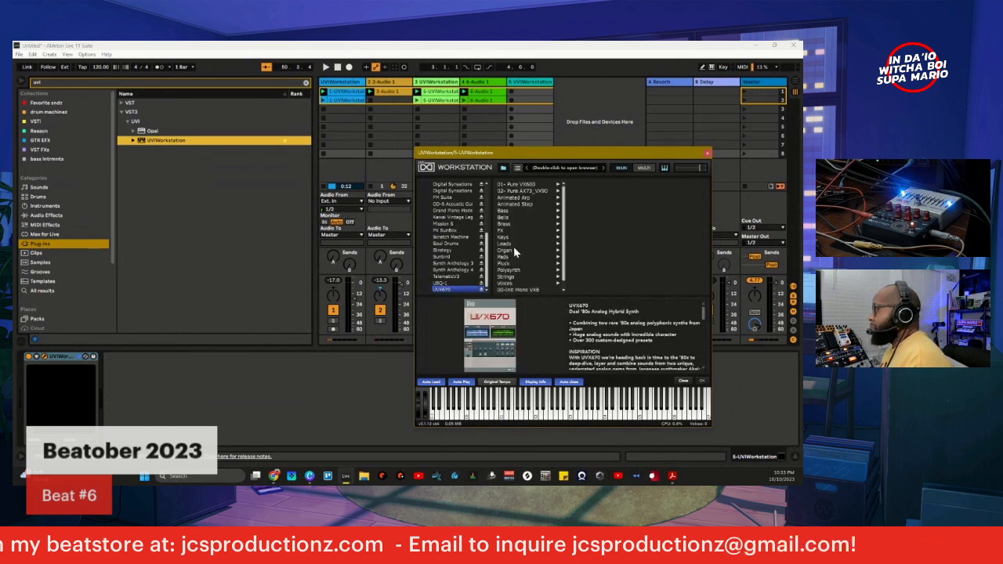
{"action": "scroll", "coordinate": [515, 269], "scroll_direction": "down", "scroll_amount": 1}
{"action": "left_click", "coordinate": [508, 270]}
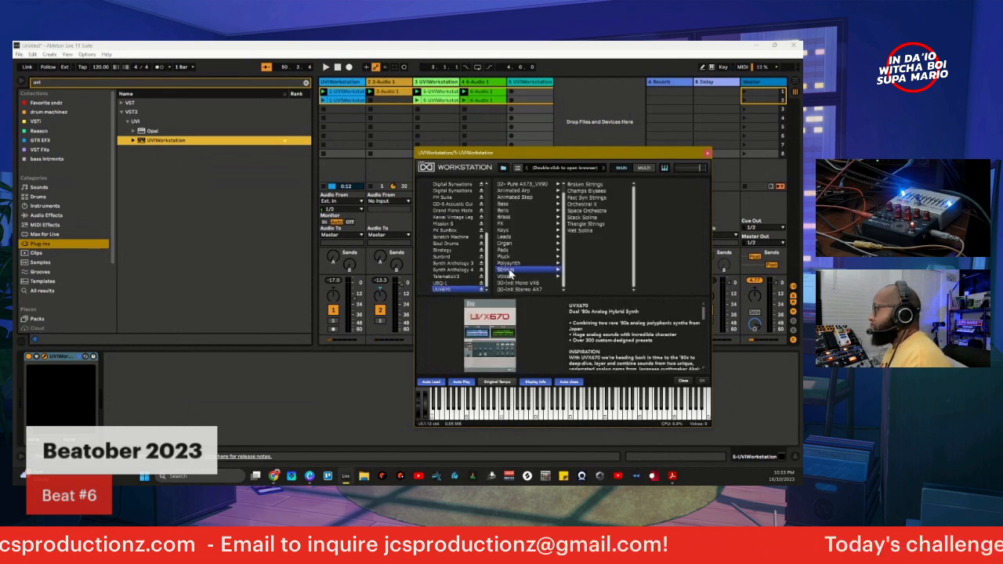
{"action": "left_click", "coordinate": [506, 256]}
{"action": "left_click", "coordinate": [509, 250]}
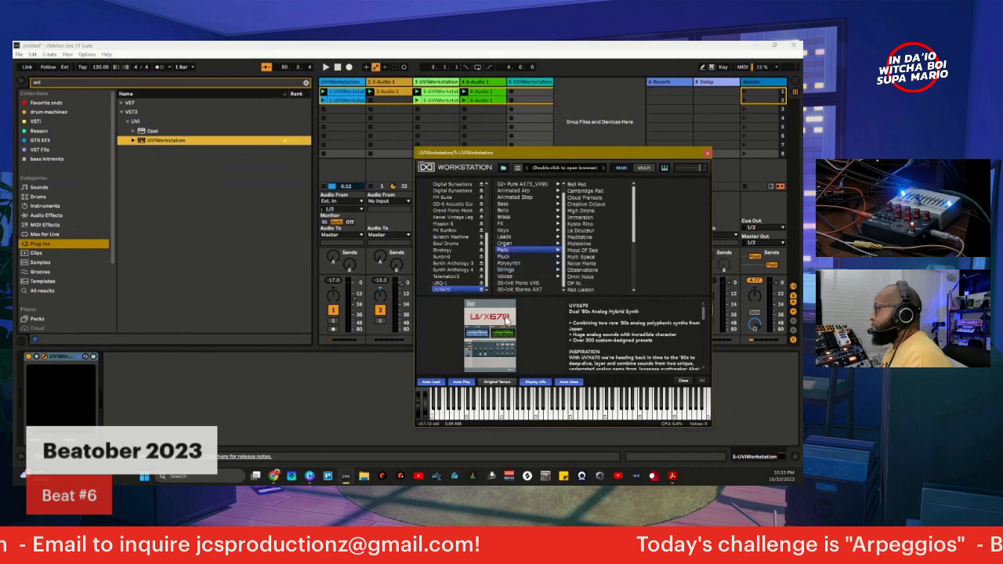
{"action": "left_click", "coordinate": [579, 218]}
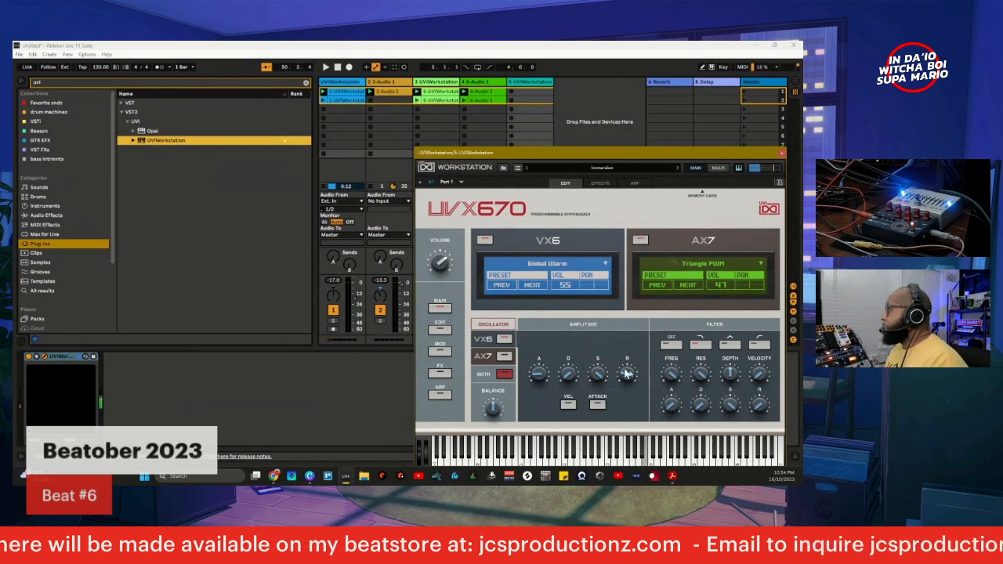
{"action": "left_click_drag", "start_coordinate": [588, 157], "coordinate": [468, 152]}
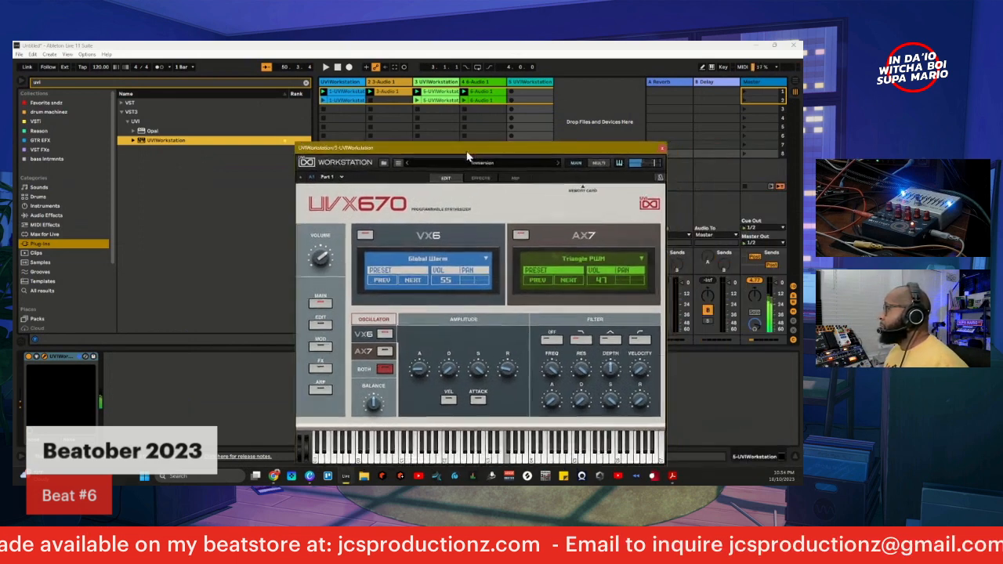
{"action": "left_click", "coordinate": [557, 165]}
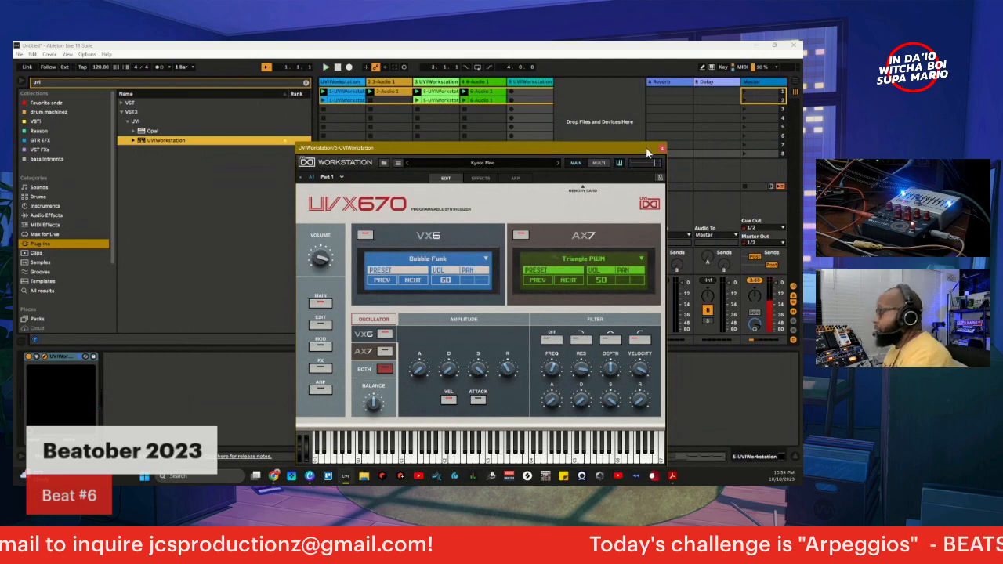
{"action": "left_click", "coordinate": [512, 91]}
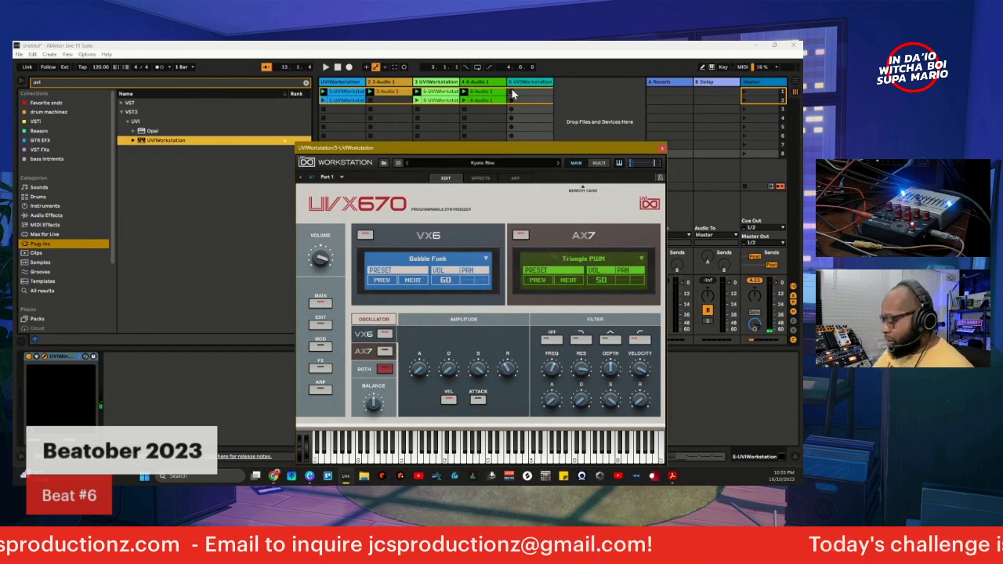
{"action": "left_click", "coordinate": [512, 93]}
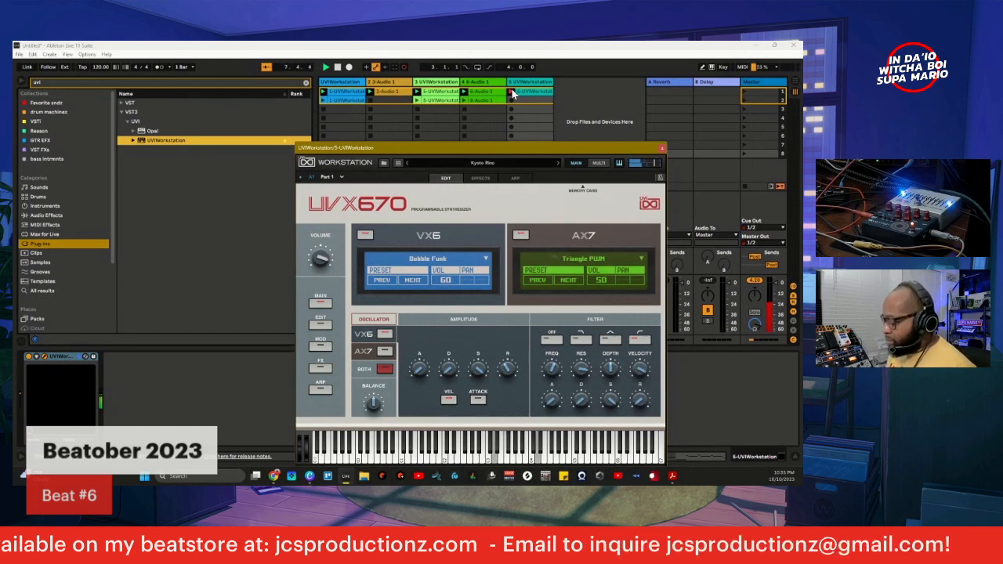
{"action": "key", "text": "ctrl+z"}
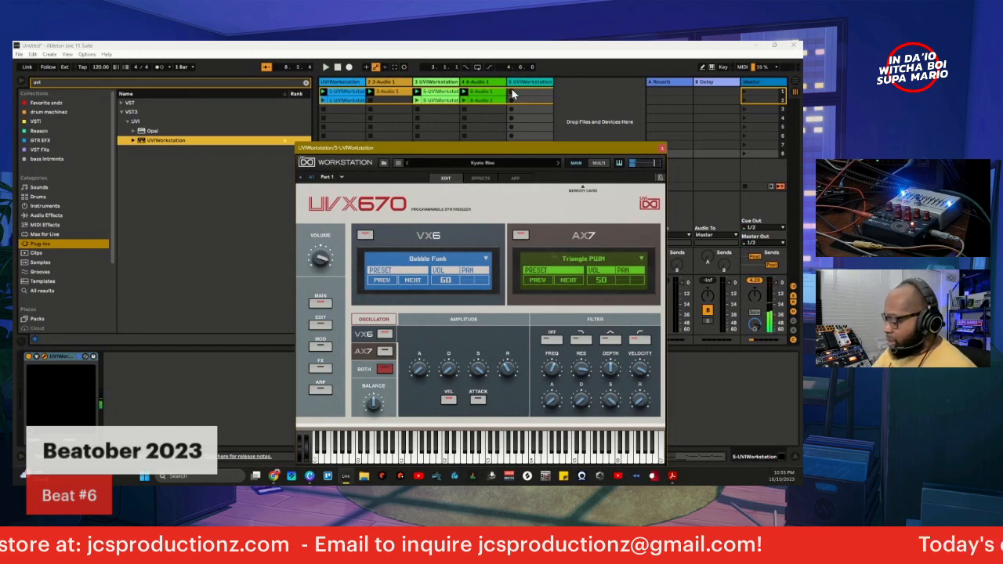
- Record the UVX670 pad part into the first clip slot of track 5
{"action": "left_click", "coordinate": [512, 93]}
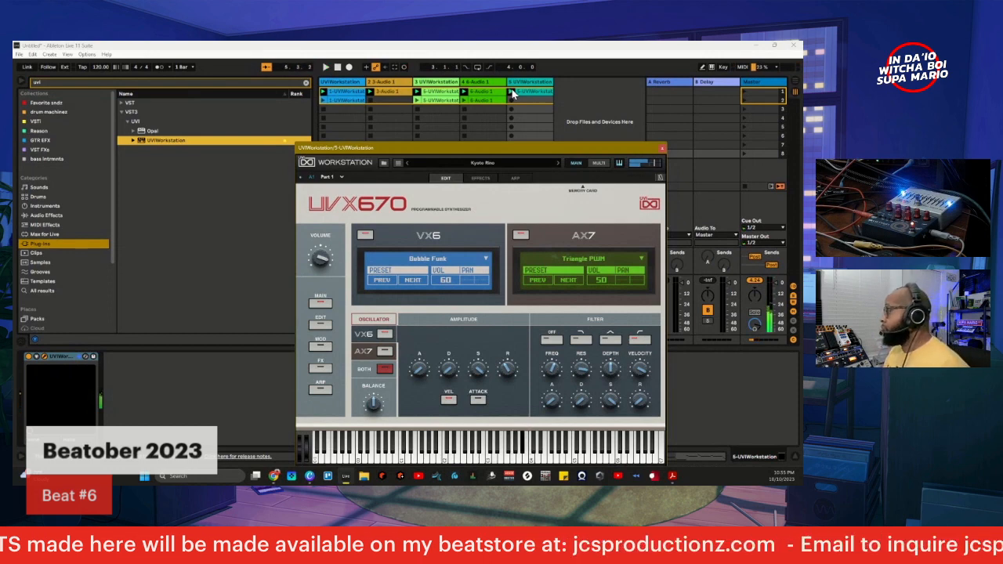
- Audition the UVX670's AX7 layer and set its volume to 54
{"action": "left_click", "coordinate": [386, 354]}
{"action": "left_click", "coordinate": [385, 351]}
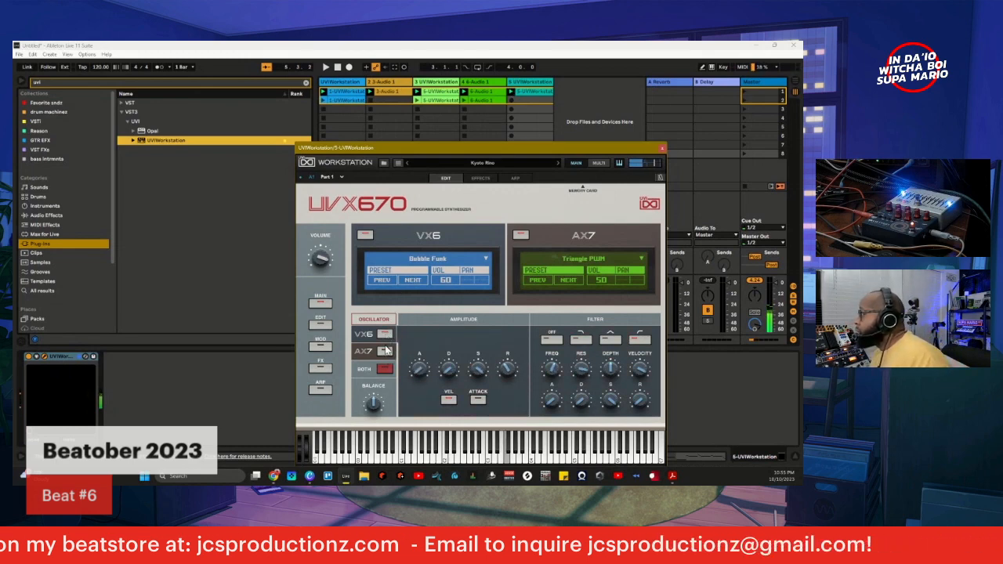
{"action": "left_click", "coordinate": [521, 236]}
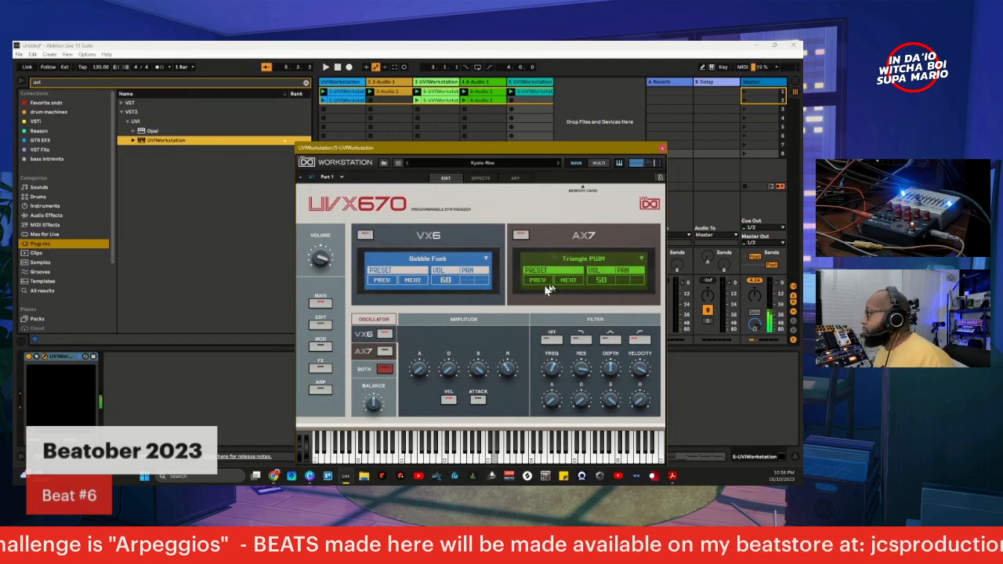
{"action": "mouse_move", "coordinate": [603, 281]}
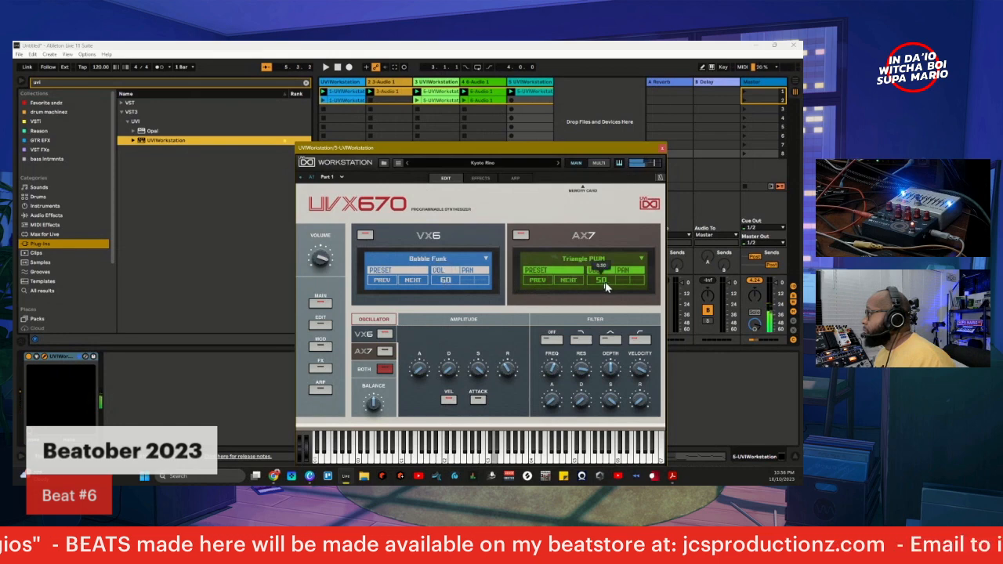
{"action": "scroll", "coordinate": [605, 278], "scroll_direction": "up", "scroll_amount": 2}
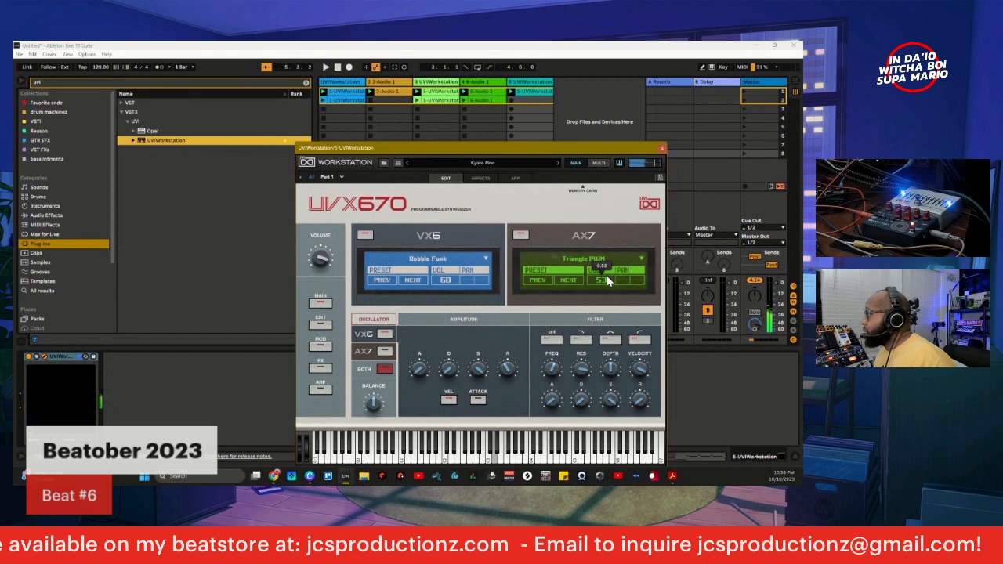
{"action": "scroll", "coordinate": [607, 277], "scroll_direction": "up", "scroll_amount": 2}
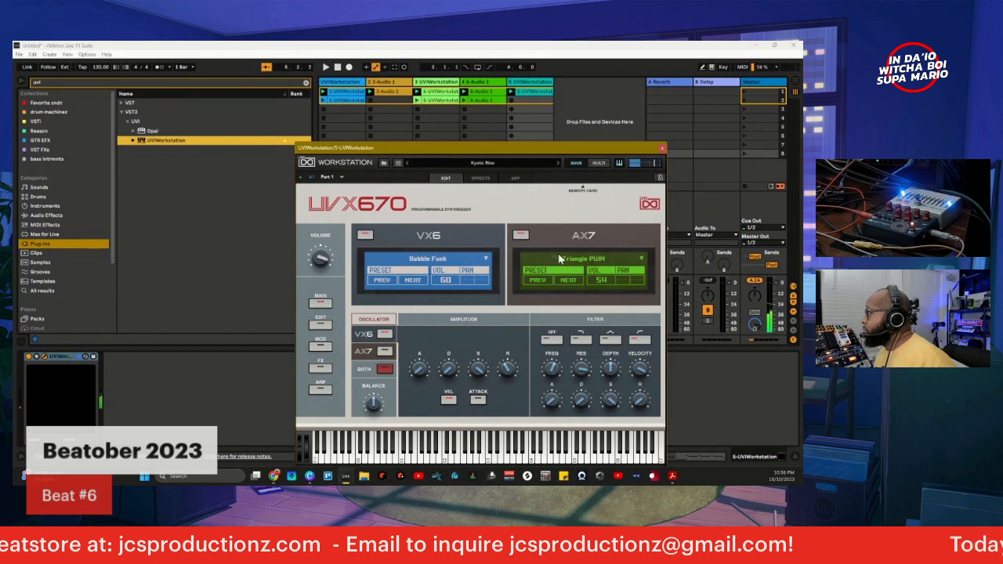
- Adjust the high and mid bands of the UVX670's EQ in its effects section for the pad
{"action": "left_click", "coordinate": [319, 367]}
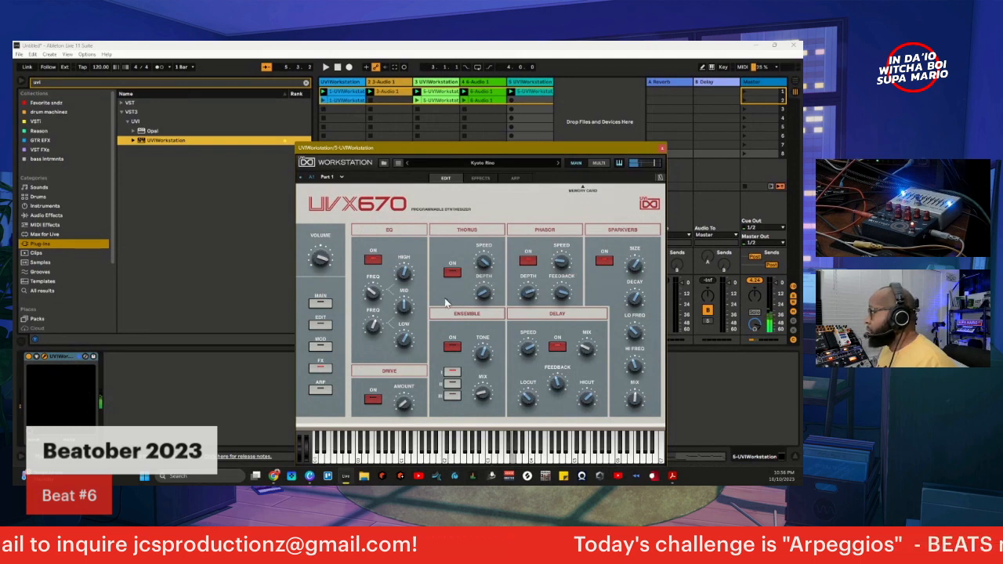
{"action": "mouse_move", "coordinate": [407, 272]}
{"action": "mouse_move", "coordinate": [409, 265]}
{"action": "left_mouse_down"}
{"action": "mouse_move", "coordinate": [410, 280]}
{"action": "mouse_move", "coordinate": [410, 271]}
{"action": "left_mouse_up"}
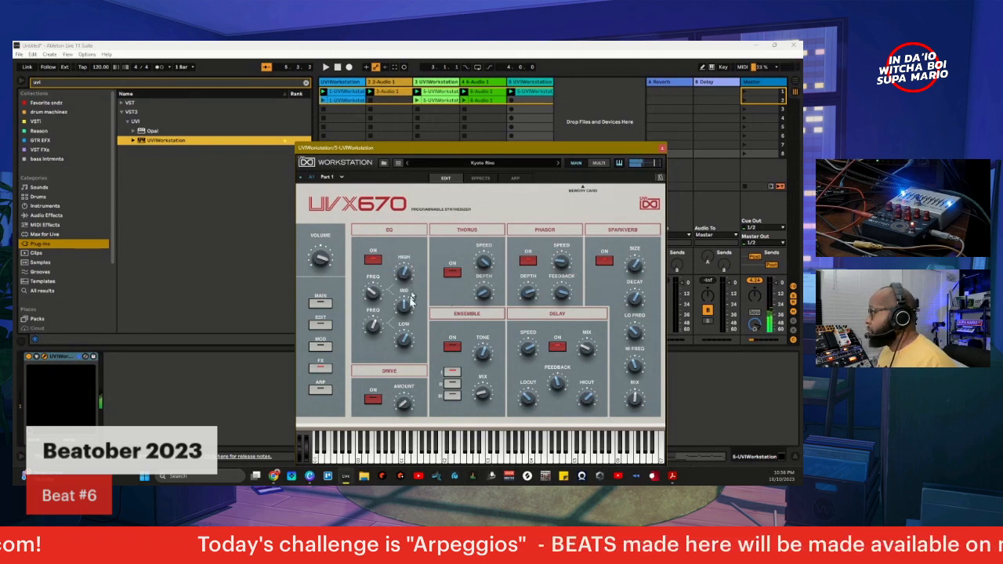
{"action": "left_click_drag", "start_coordinate": [404, 305], "coordinate": [378, 293]}
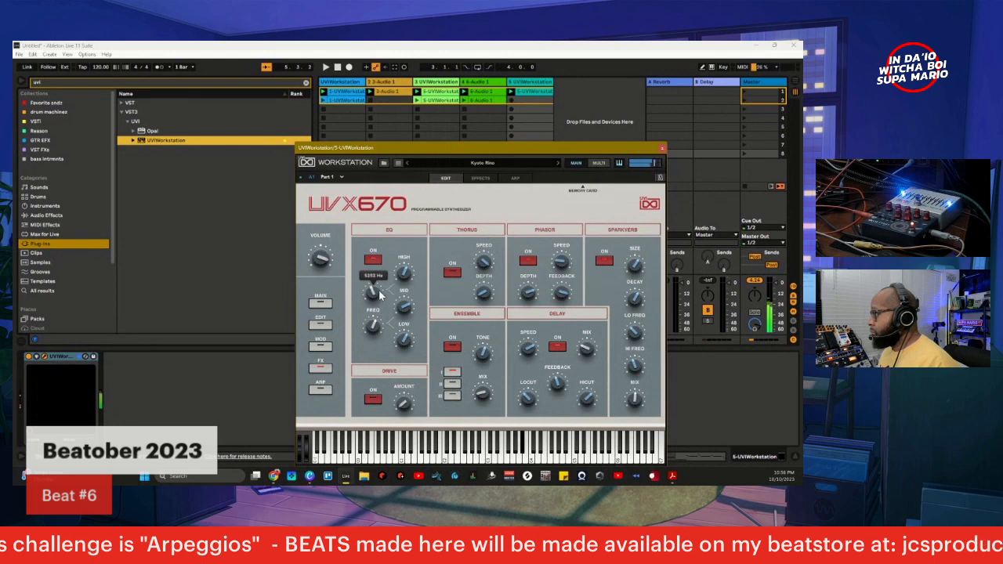
{"action": "mouse_move", "coordinate": [405, 312]}
{"action": "left_click_drag", "start_coordinate": [405, 309], "coordinate": [406, 325]}
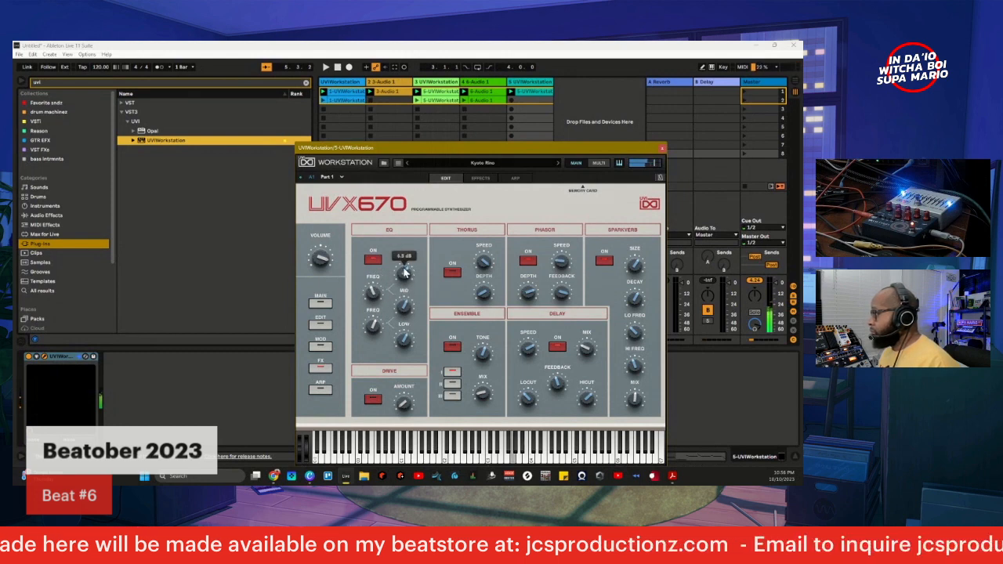
{"action": "mouse_move", "coordinate": [405, 273]}
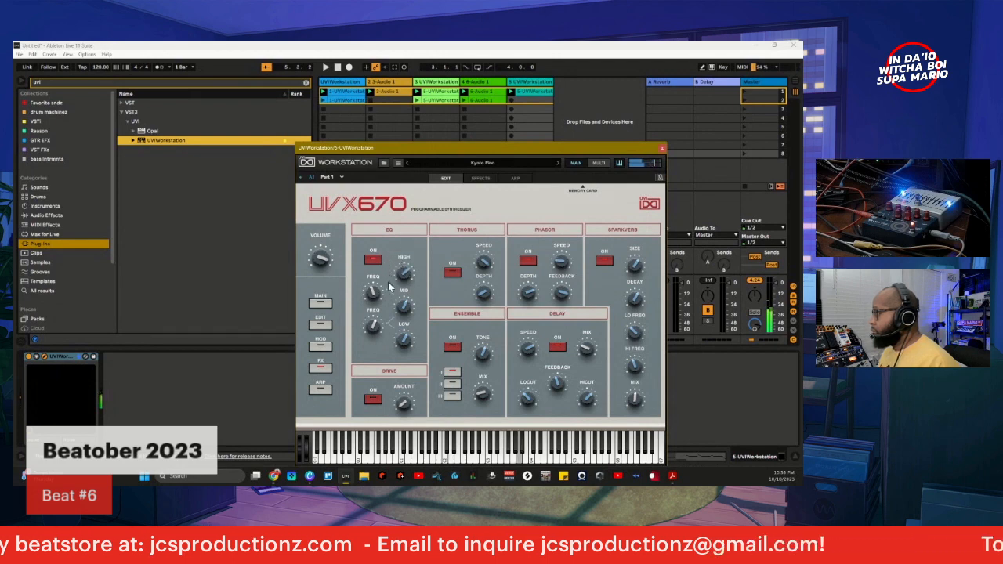
- Adjust the UVX670's Drive amount, replay the loop and close the instrument's window
{"action": "mouse_move", "coordinate": [406, 401]}
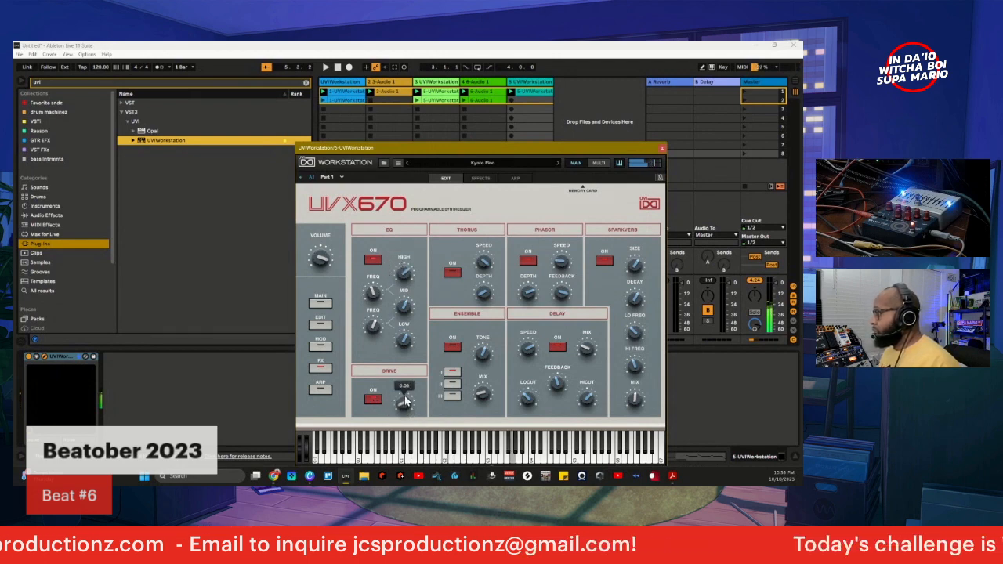
{"action": "left_click_drag", "start_coordinate": [405, 396], "coordinate": [408, 339]}
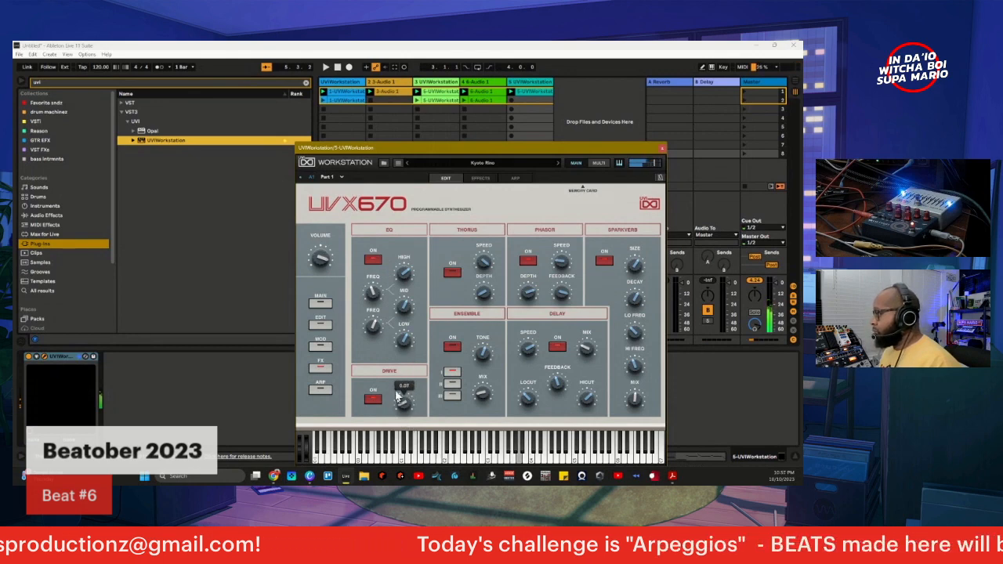
{"action": "mouse_move", "coordinate": [398, 395]}
{"action": "left_mouse_down"}
{"action": "mouse_move", "coordinate": [410, 315]}
{"action": "mouse_move", "coordinate": [409, 406]}
{"action": "mouse_move", "coordinate": [404, 370]}
{"action": "mouse_move", "coordinate": [402, 379]}
{"action": "left_mouse_up"}
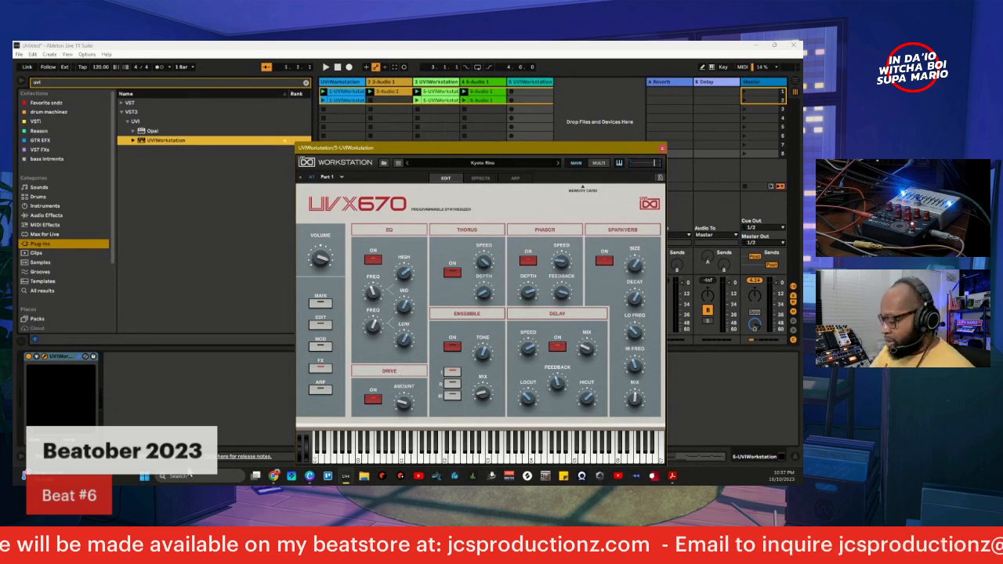
{"action": "key", "text": "space"}
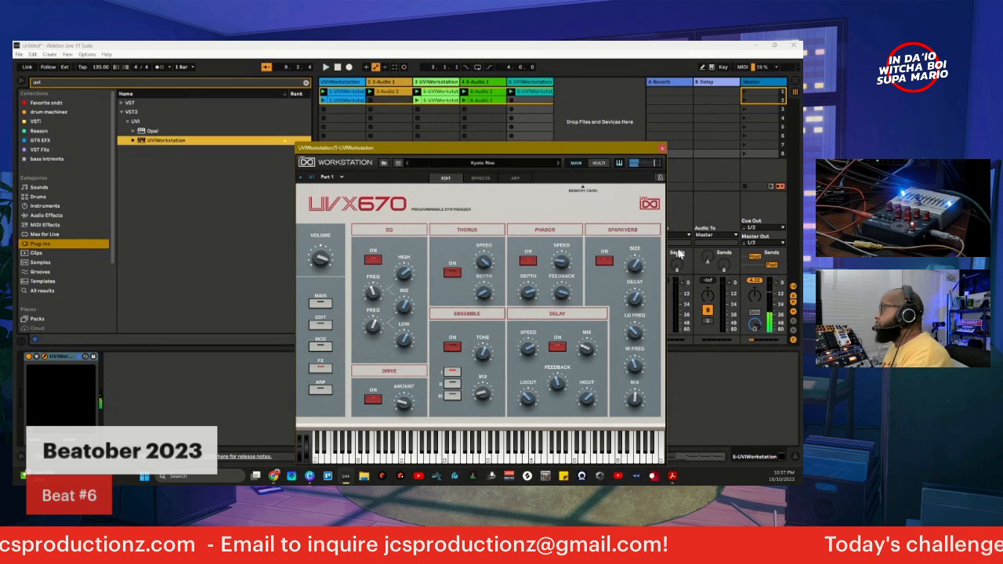
{"action": "left_click", "coordinate": [662, 148]}
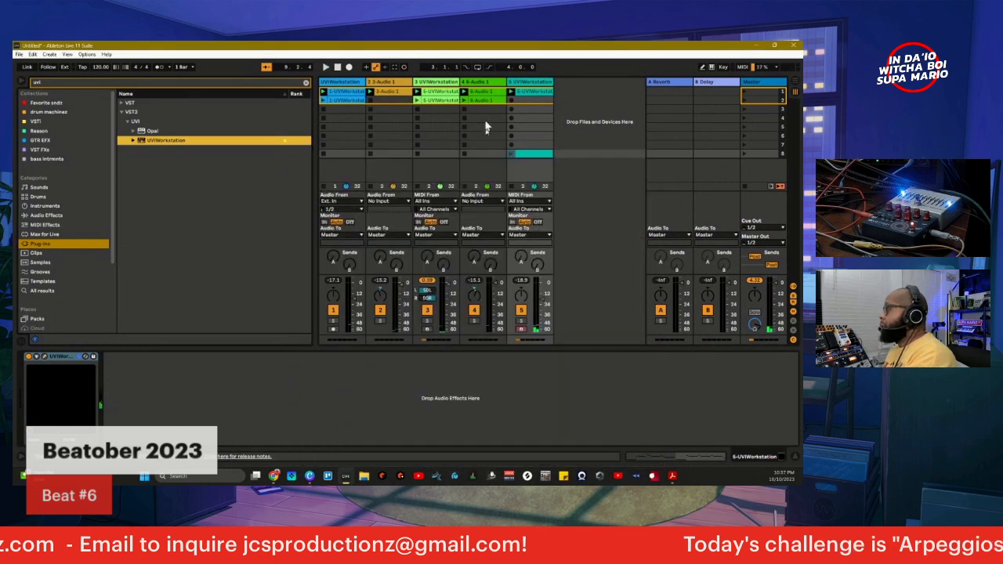
- Lower the Sonic Maximizer's output on track 3 to -1.1 dB during playback and reset the track's peak level
{"action": "left_click", "coordinate": [441, 81]}
{"action": "key", "text": "space"}
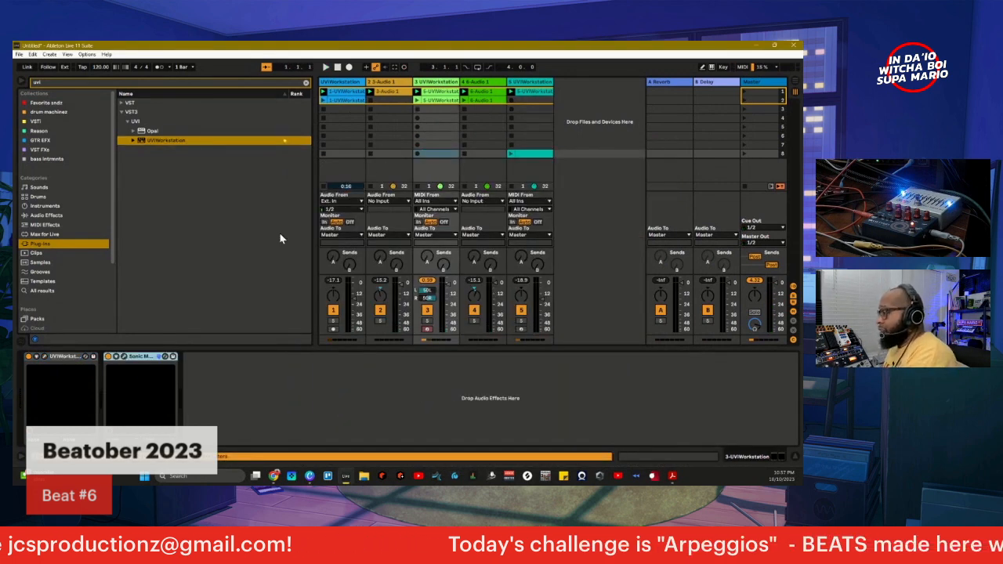
{"action": "left_click", "coordinate": [116, 357]}
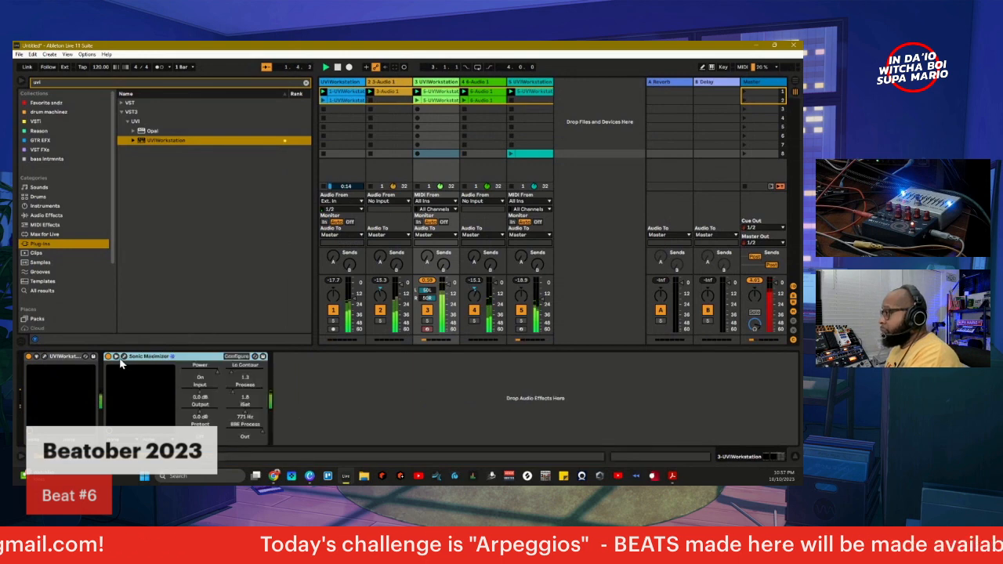
{"action": "left_click", "coordinate": [123, 357]}
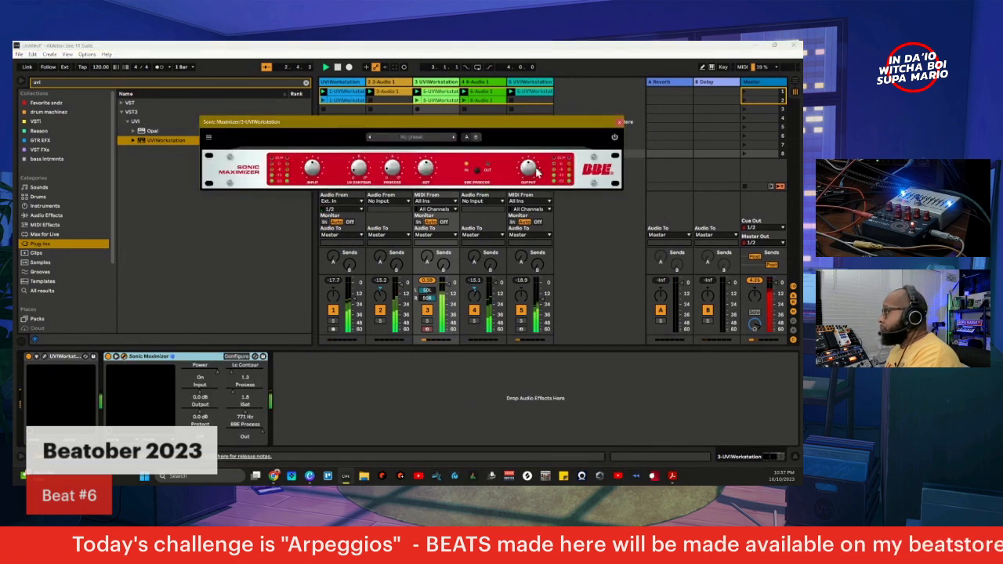
{"action": "left_click_drag", "start_coordinate": [529, 168], "coordinate": [533, 183]}
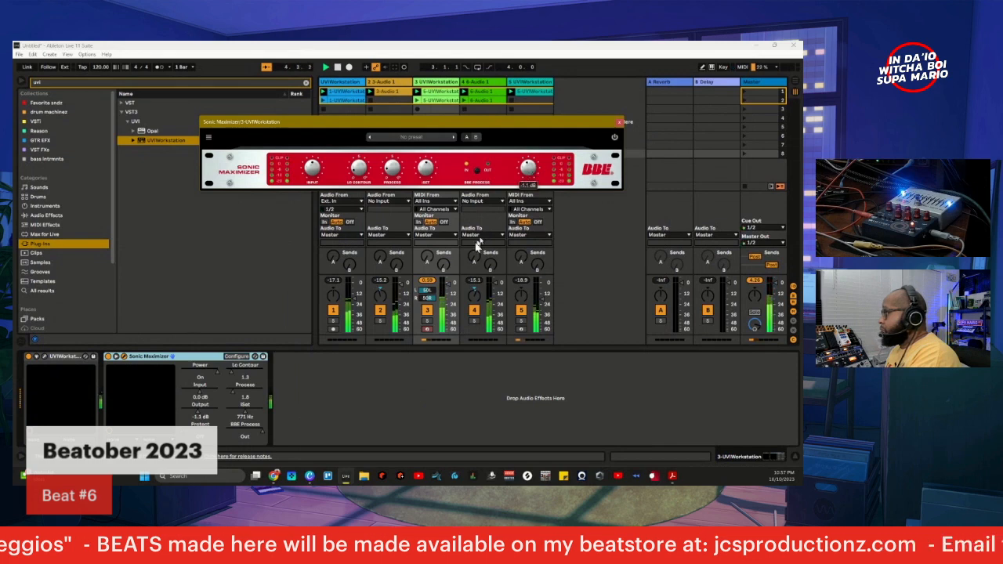
{"action": "left_click", "coordinate": [427, 280]}
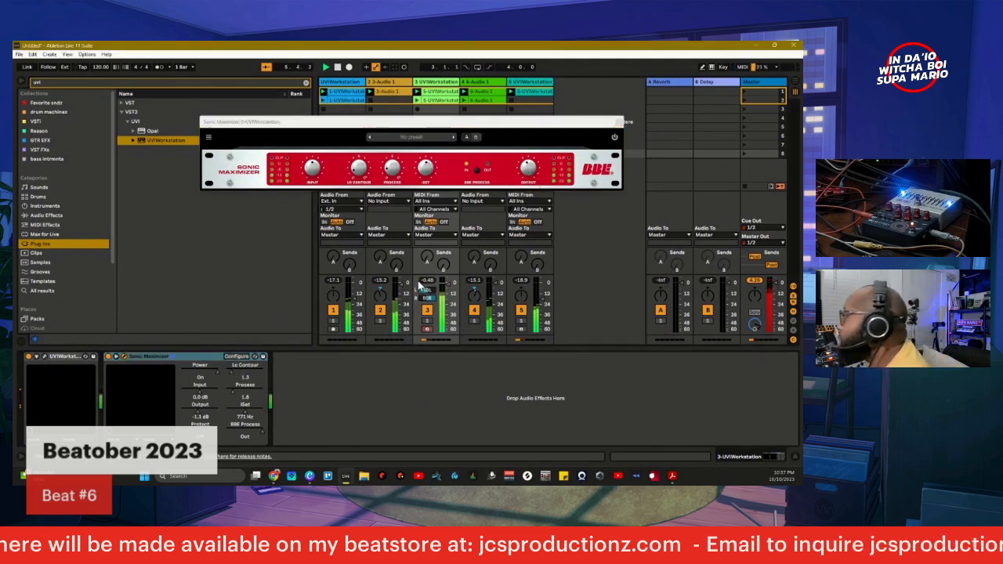
{"action": "left_click", "coordinate": [524, 169]}
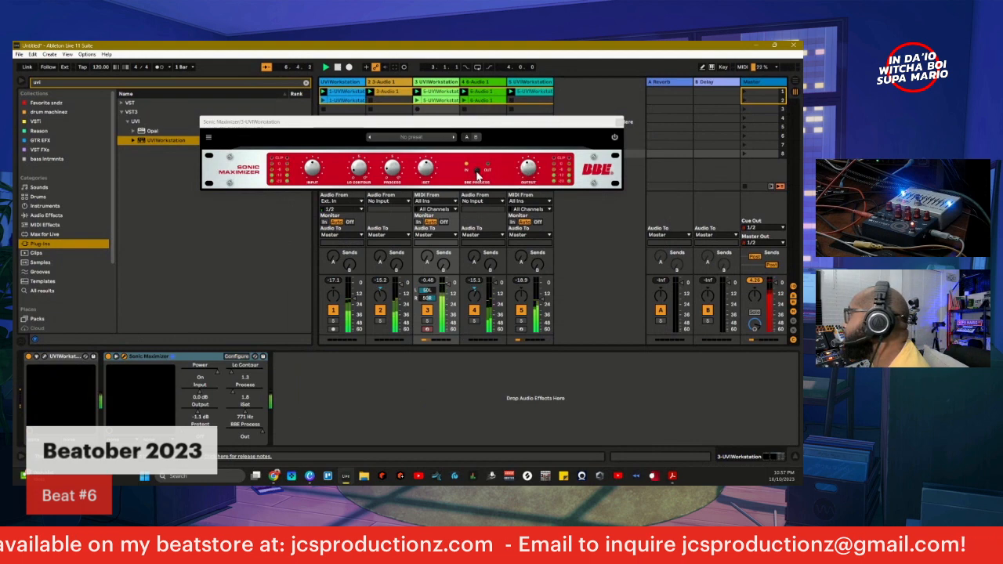
{"action": "left_click", "coordinate": [526, 172]}
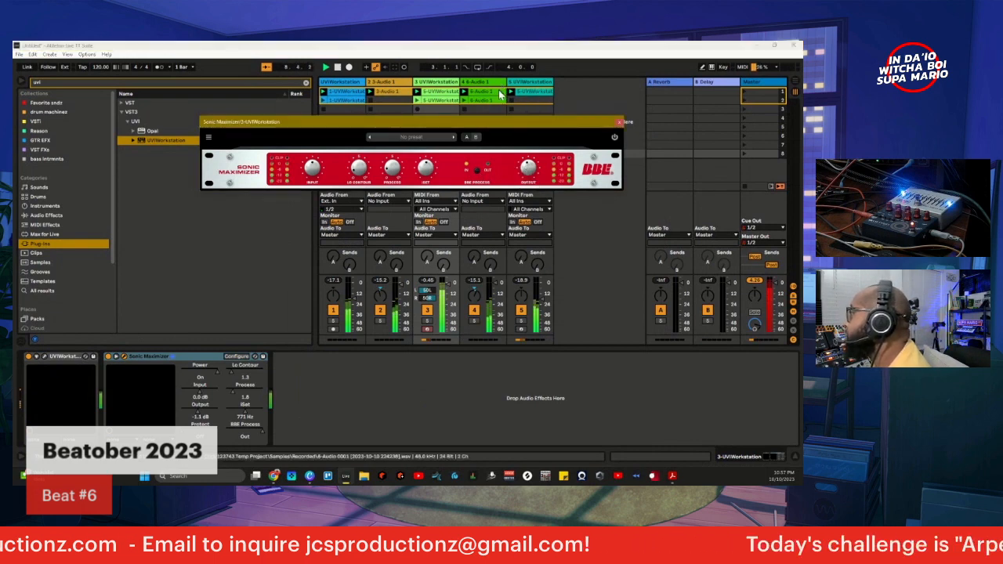
- Remove the pad clip from track 5's first slot and set track 3's Sonic Maximizer output to -0.8 dB
{"action": "right_click", "coordinate": [528, 90]}
{"action": "left_click", "coordinate": [538, 94]}
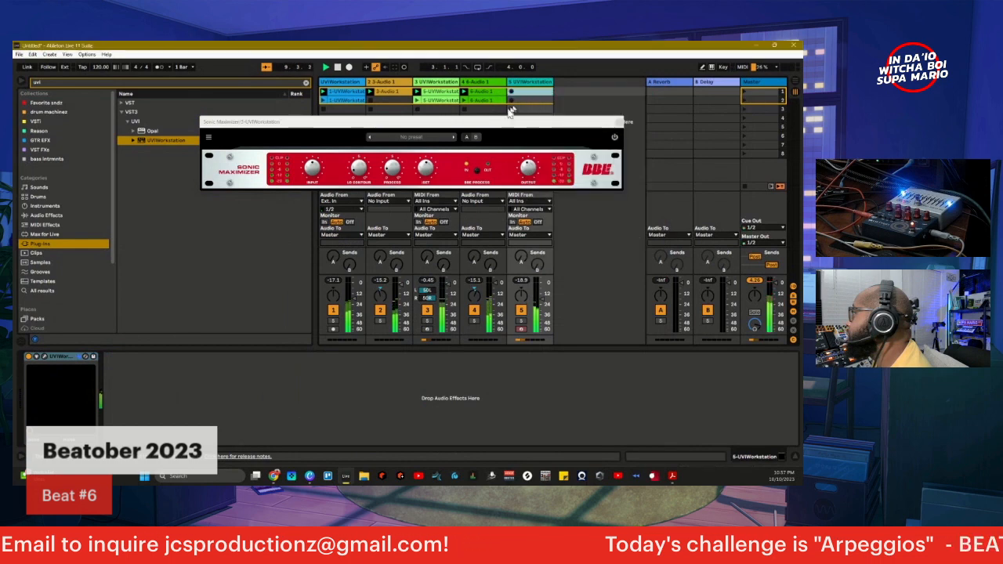
{"action": "left_click", "coordinate": [531, 172]}
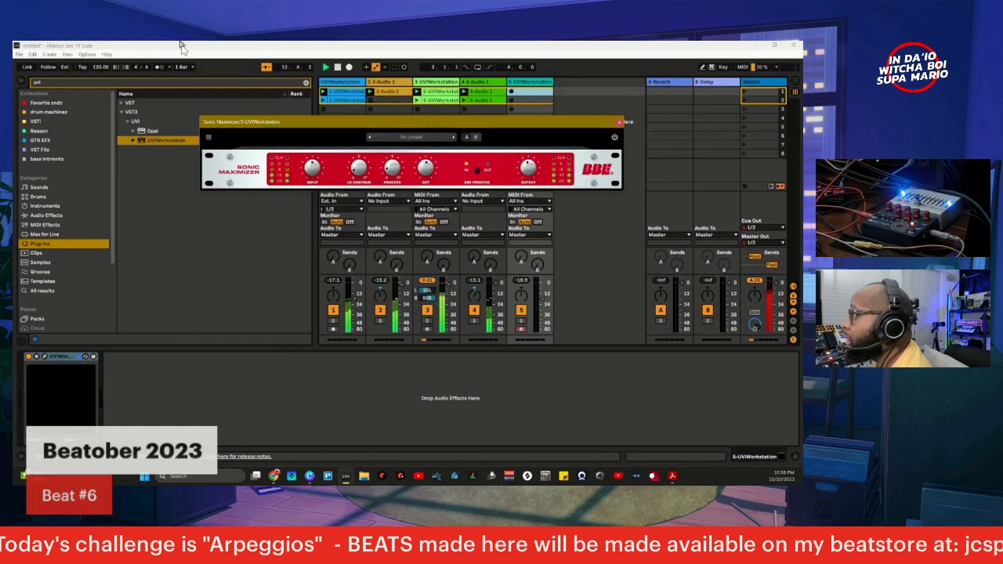
- Clear the plug-in search, load BBE Sound's Harmonic Maximizer and move it onto track 3 after the Sonic Maximizer
{"action": "left_click", "coordinate": [306, 82]}
{"action": "scroll", "coordinate": [150, 199], "scroll_direction": "up", "scroll_amount": 15}
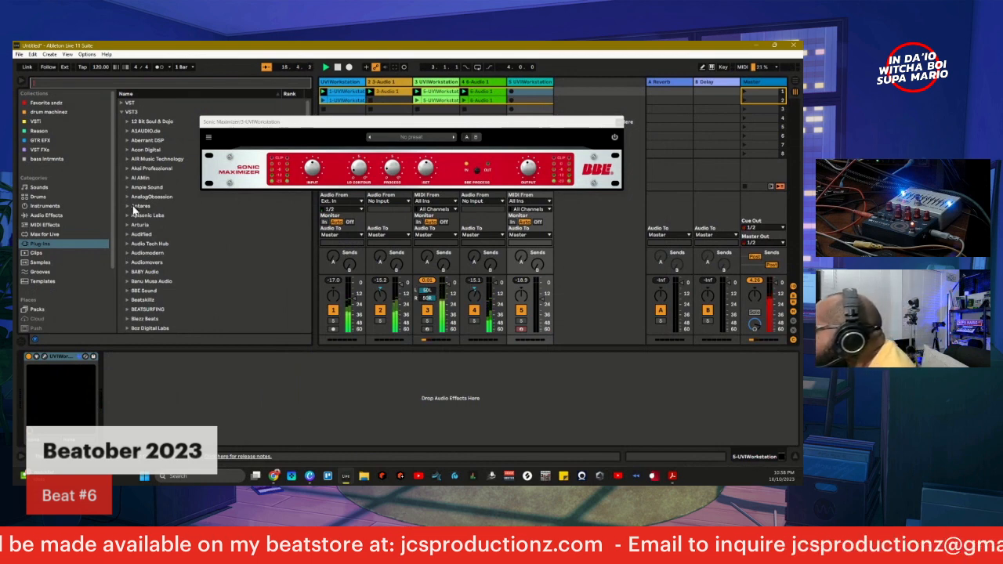
{"action": "left_click", "coordinate": [130, 291]}
{"action": "scroll", "coordinate": [165, 317], "scroll_direction": "down", "scroll_amount": 2}
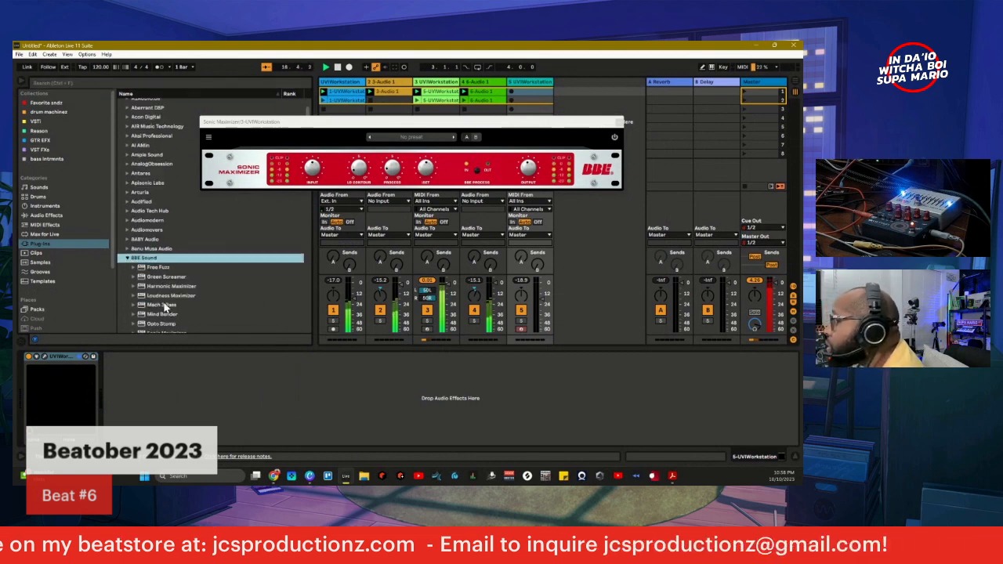
{"action": "double_click", "coordinate": [165, 287]}
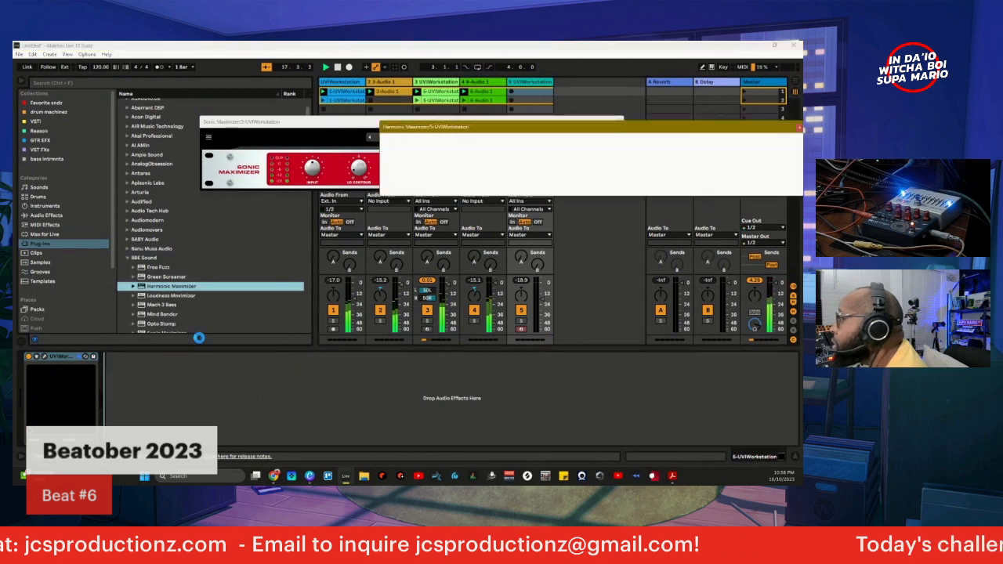
{"action": "left_click", "coordinate": [147, 355]}
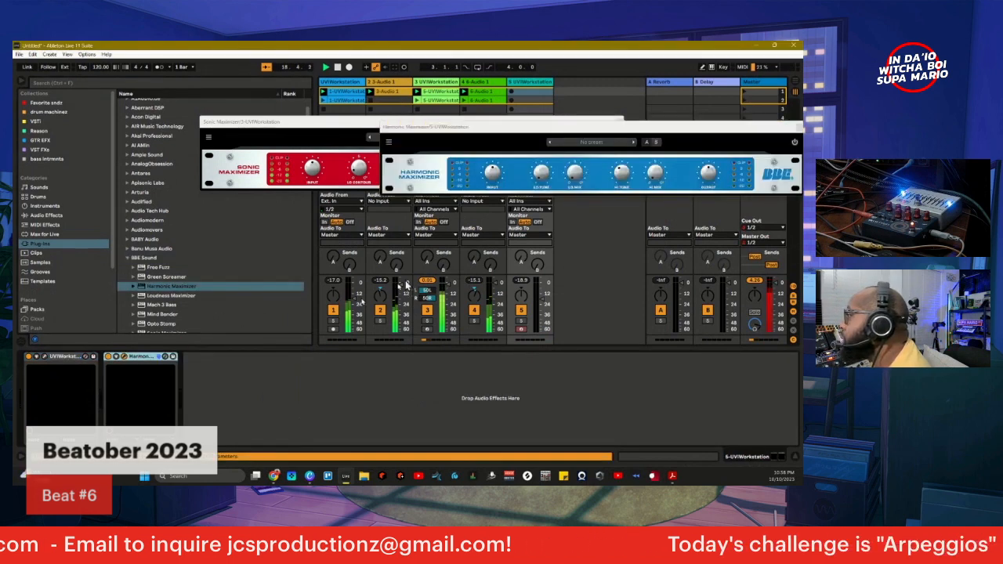
{"action": "left_click", "coordinate": [429, 290]}
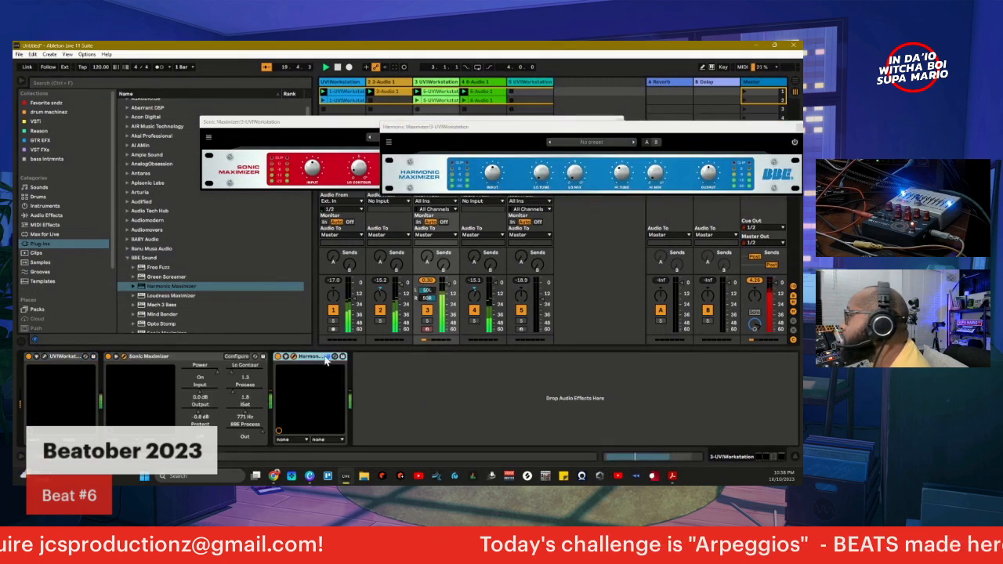
- Set the Harmonic Maximizer's Lo Tune to about 54 Hz and adjust its Lo Mix
{"action": "left_click_drag", "start_coordinate": [479, 134], "coordinate": [284, 258]}
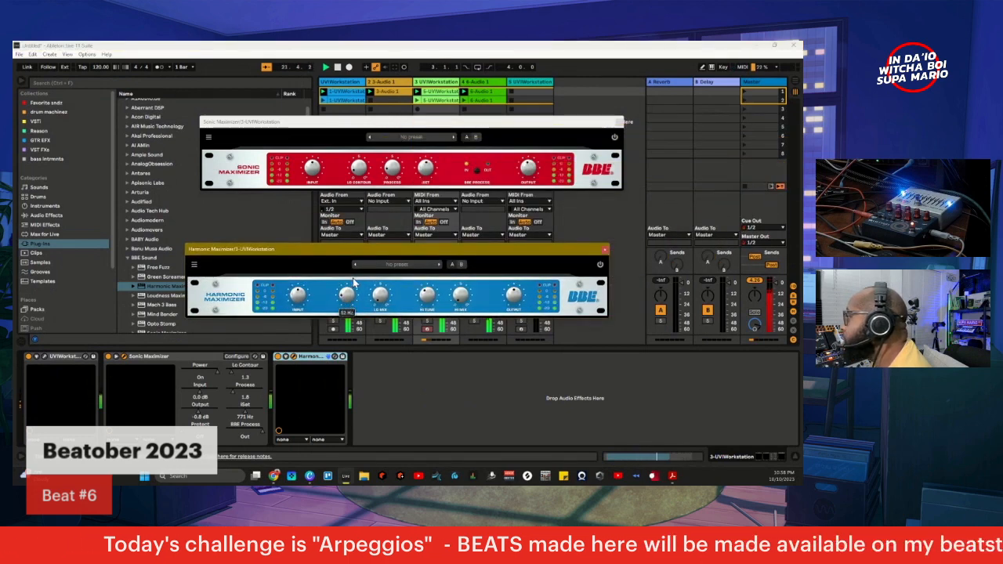
{"action": "left_click_drag", "start_coordinate": [352, 296], "coordinate": [398, 301]}
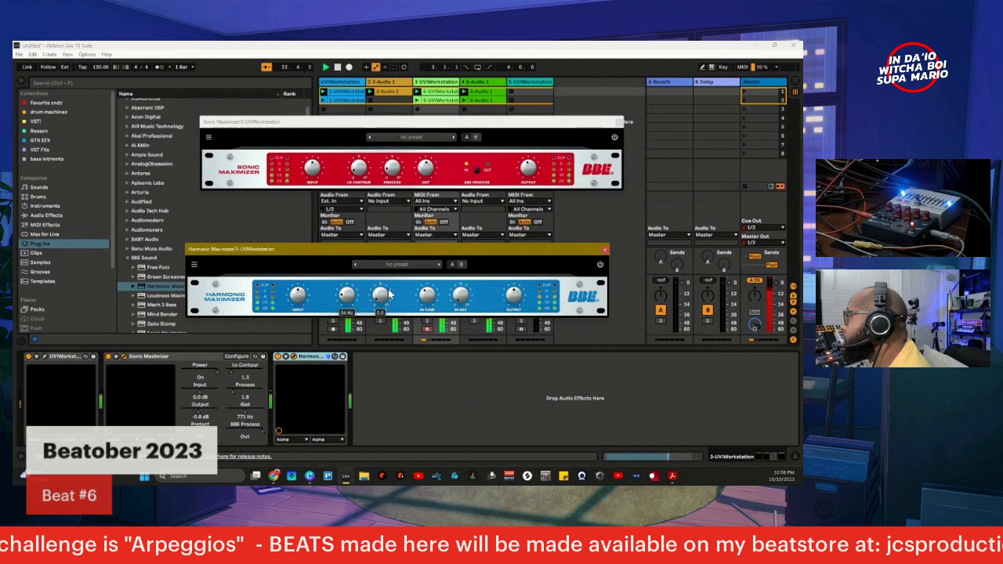
{"action": "mouse_move", "coordinate": [389, 293]}
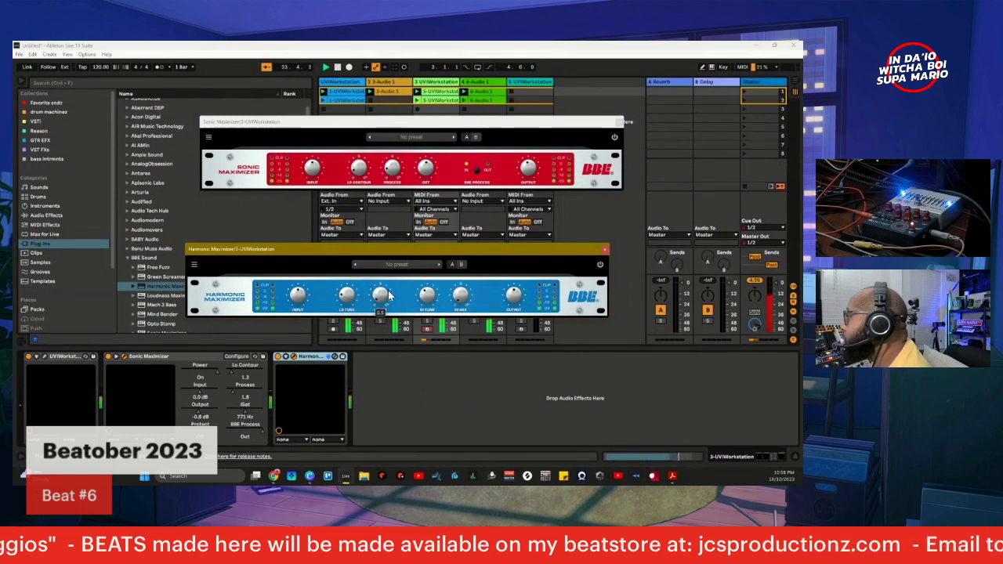
- Lower the Harmonic Maximizer's output to about -1 dB, resetting track 3's peak level between adjustments, and close both maximizer windows
{"action": "left_click_drag", "start_coordinate": [507, 252], "coordinate": [516, 139]}
{"action": "mouse_move", "coordinate": [525, 186]}
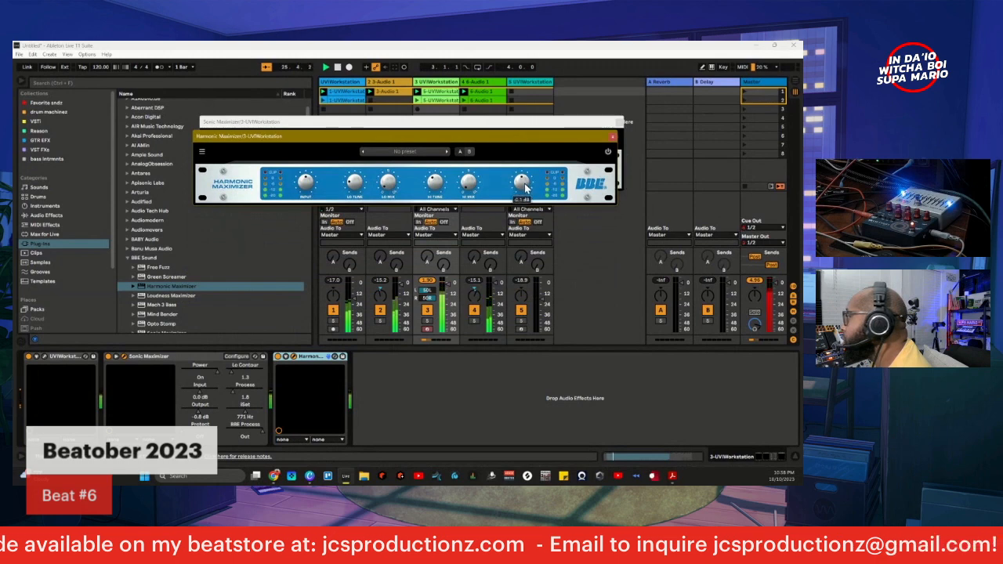
{"action": "left_click_drag", "start_coordinate": [525, 185], "coordinate": [525, 187]}
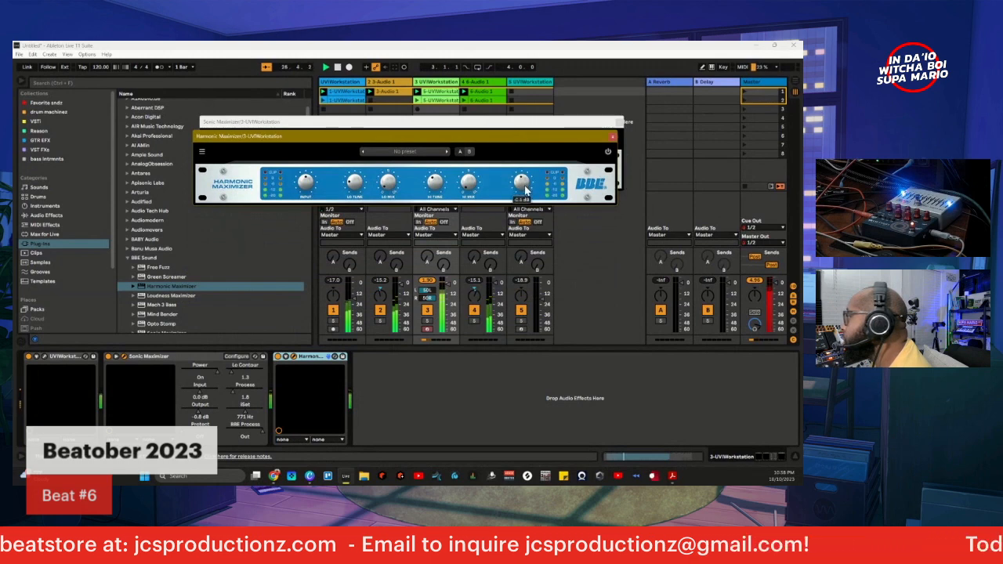
{"action": "left_click", "coordinate": [428, 279]}
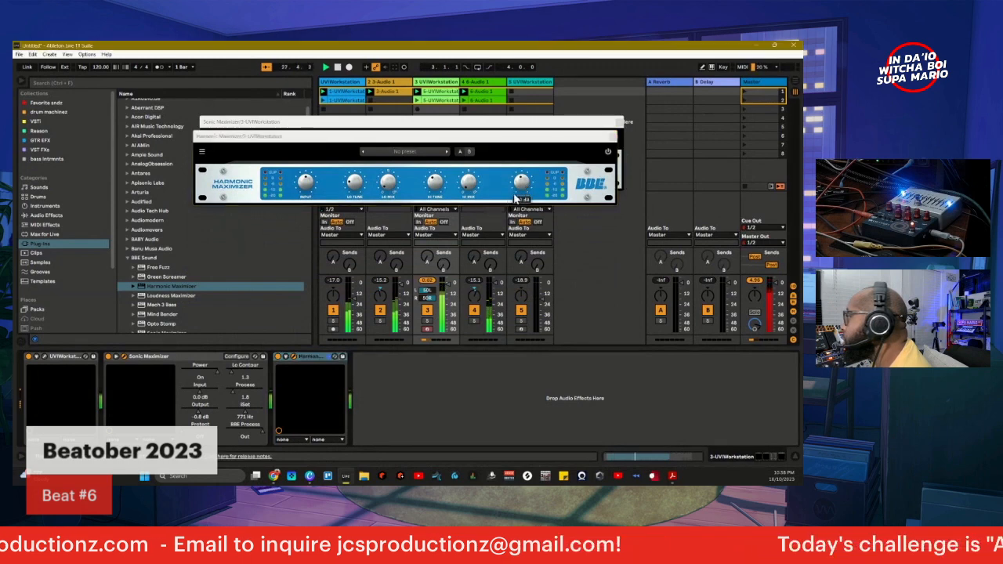
{"action": "left_click_drag", "start_coordinate": [526, 184], "coordinate": [527, 186]}
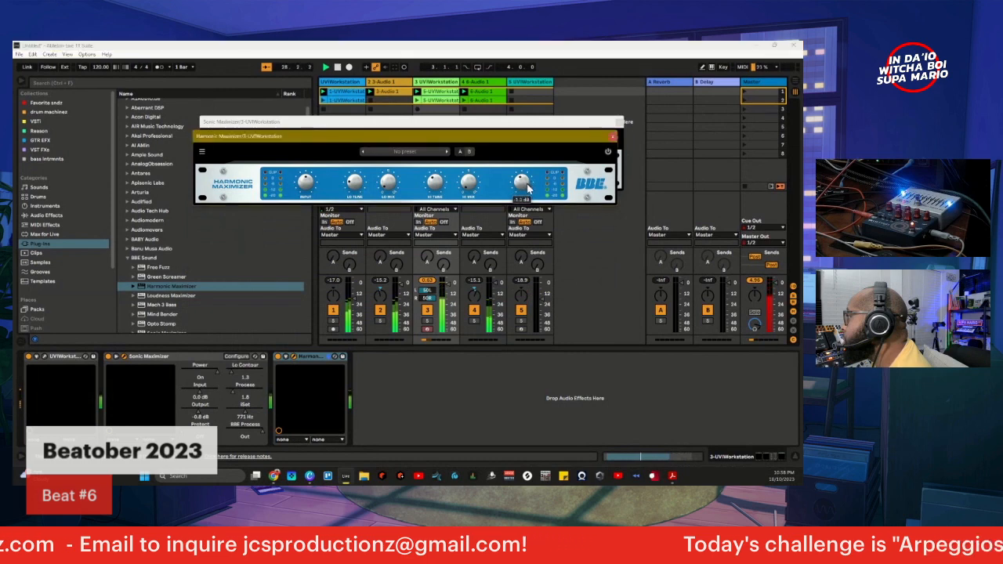
{"action": "left_click", "coordinate": [426, 282]}
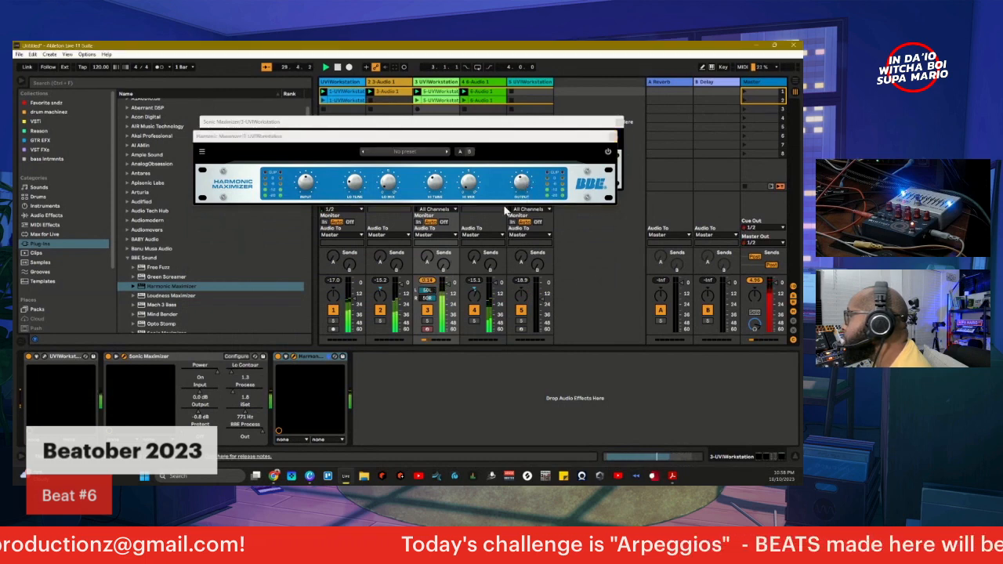
{"action": "left_click_drag", "start_coordinate": [533, 183], "coordinate": [533, 181]}
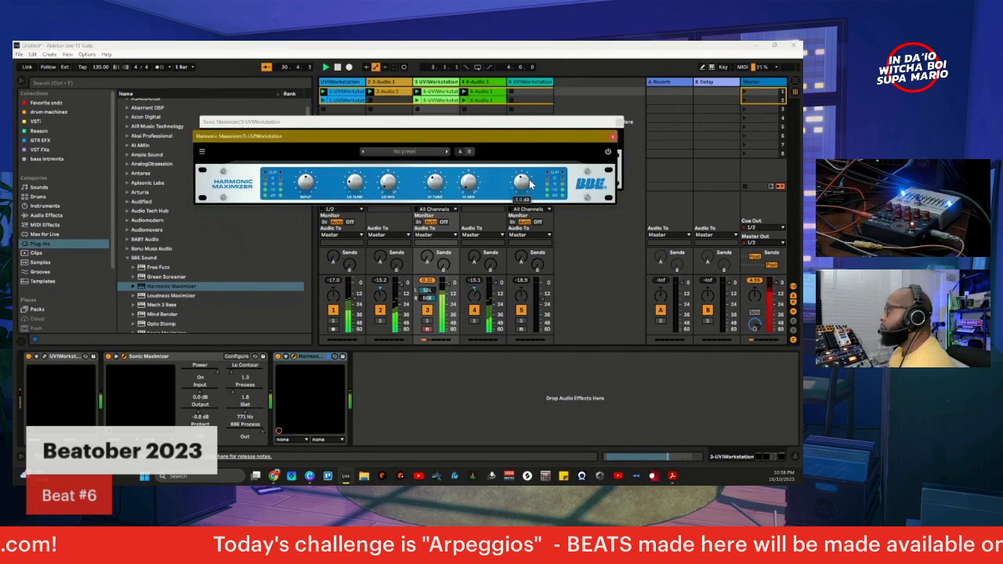
{"action": "left_click", "coordinate": [615, 139]}
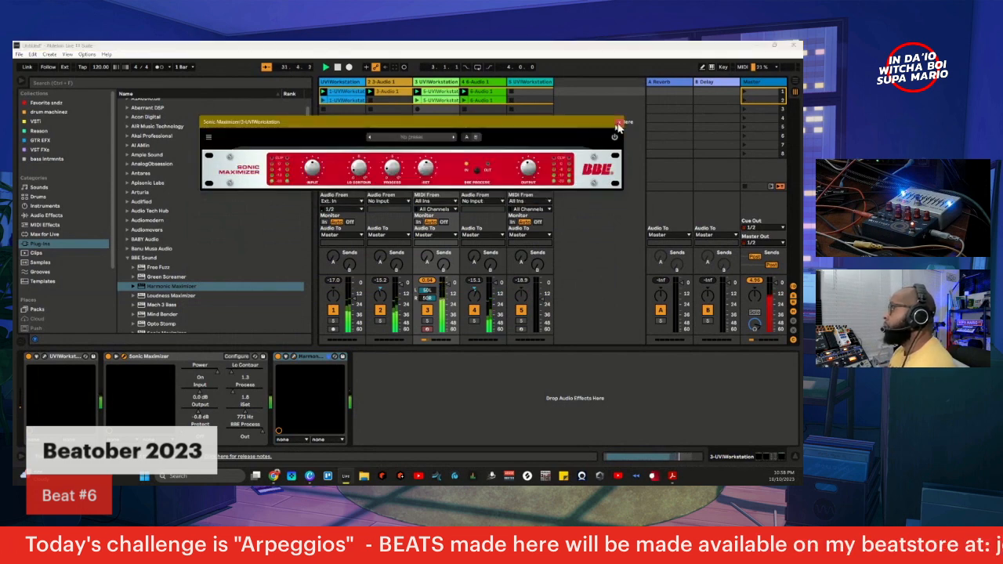
{"action": "left_click", "coordinate": [618, 123]}
- Arm track 5, record a new take into its first slot, and remove the old clip from its eighth slot
{"action": "left_click", "coordinate": [523, 327]}
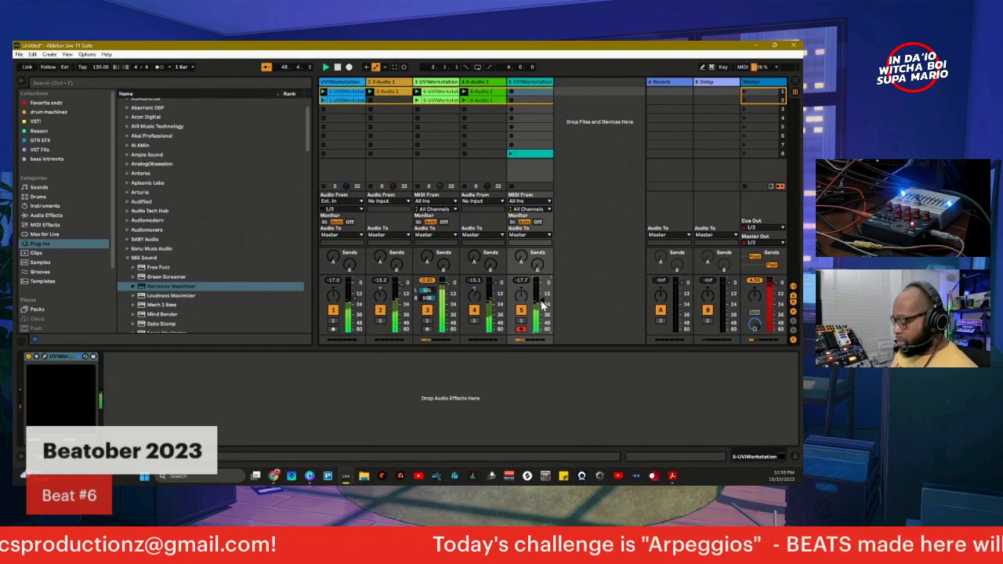
{"action": "key", "text": "Return"}
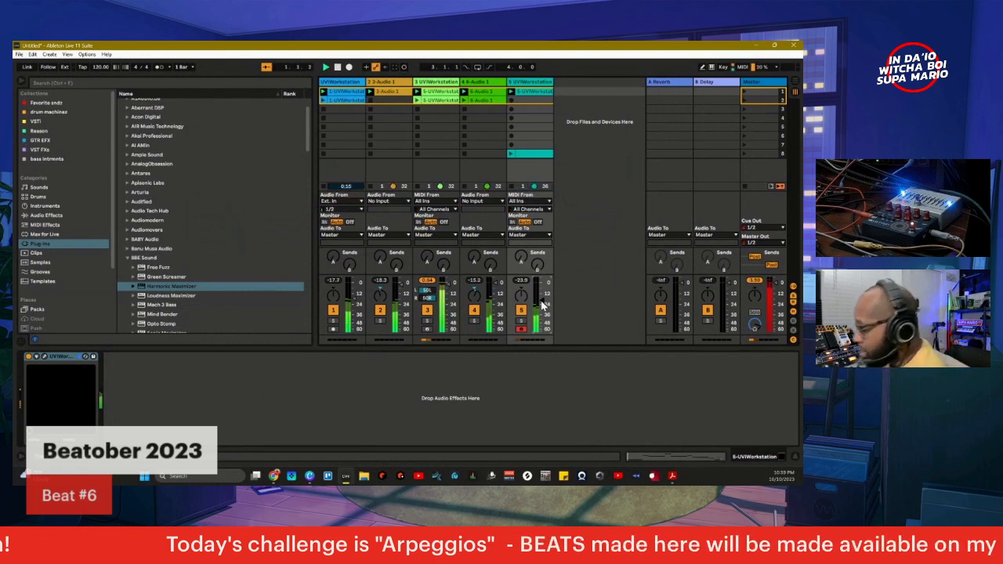
{"action": "right_click", "coordinate": [522, 166]}
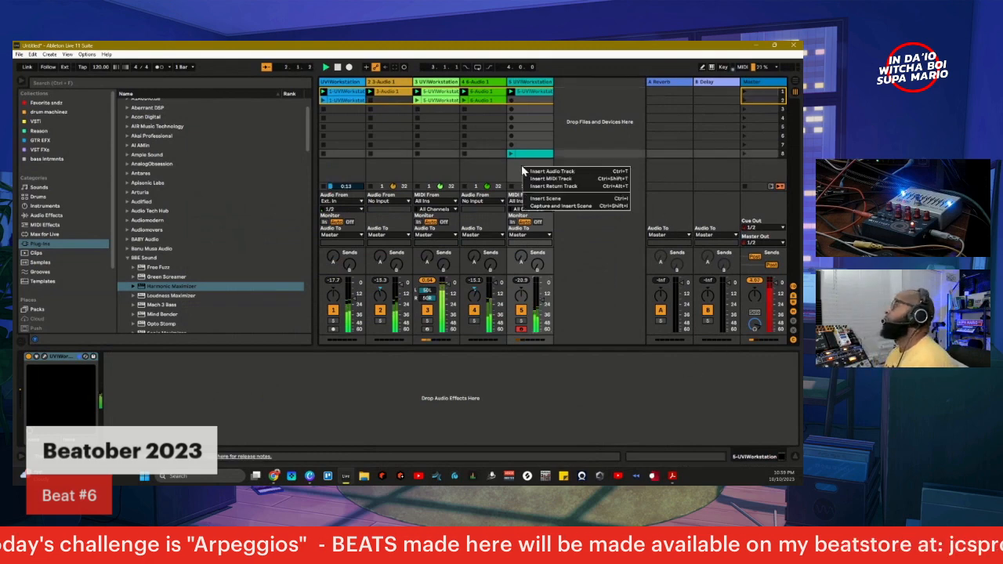
{"action": "right_click", "coordinate": [527, 154]}
{"action": "left_click", "coordinate": [537, 162]}
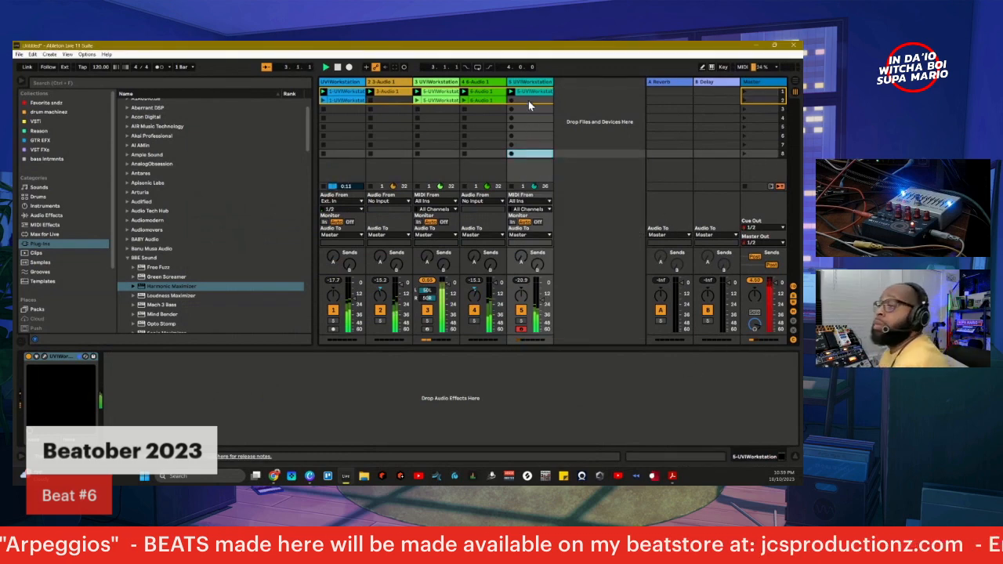
- Duplicate track 5's first-slot clip into its second slot and remove the duplicate
{"action": "left_click_drag", "start_coordinate": [534, 92], "coordinate": [535, 101]}
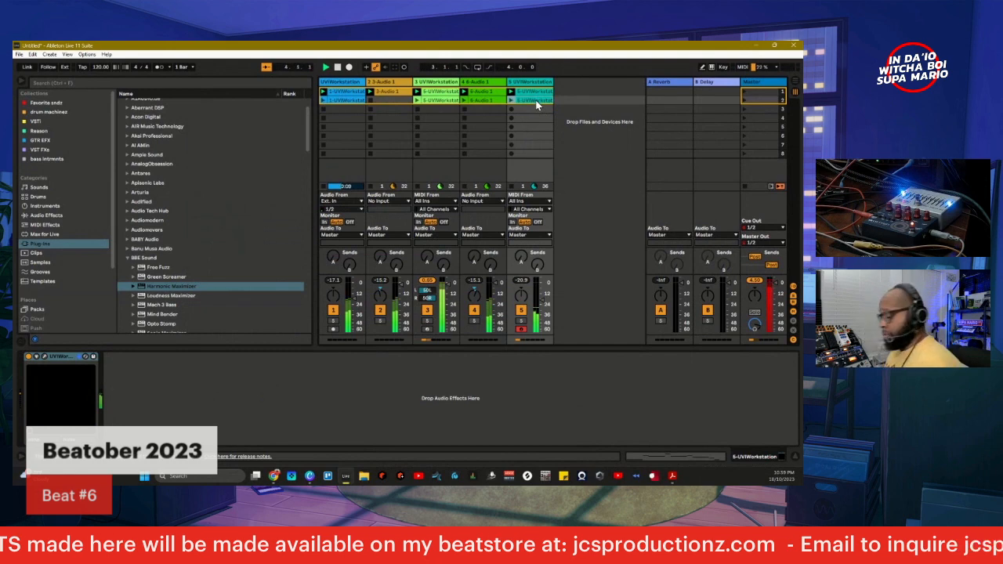
{"action": "right_click", "coordinate": [533, 102]}
{"action": "left_click", "coordinate": [546, 104]}
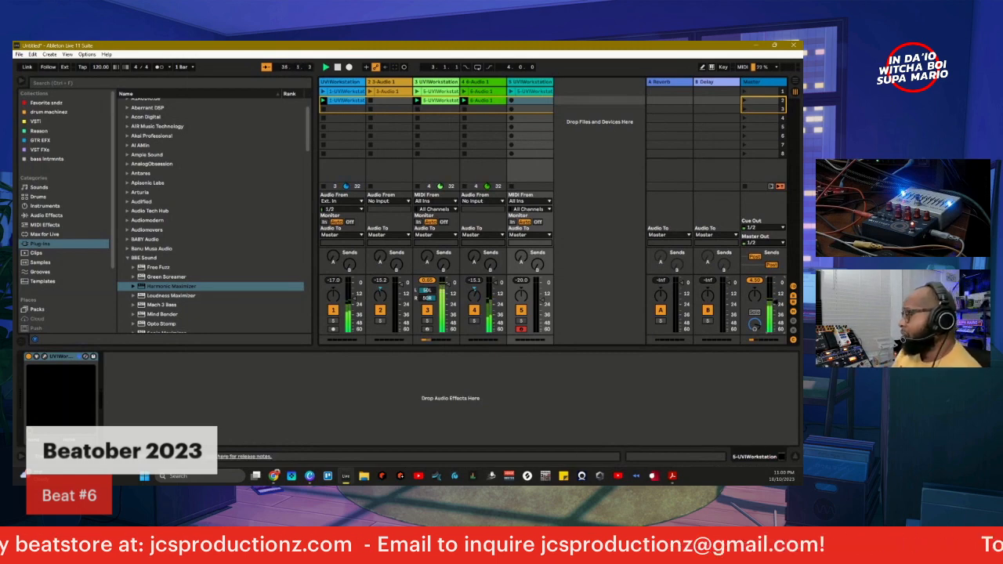
- Switch to the Canva thumbnail design to view the Beatober hint sheet, and return to Ableton Live
{"action": "left_click", "coordinate": [310, 475]}
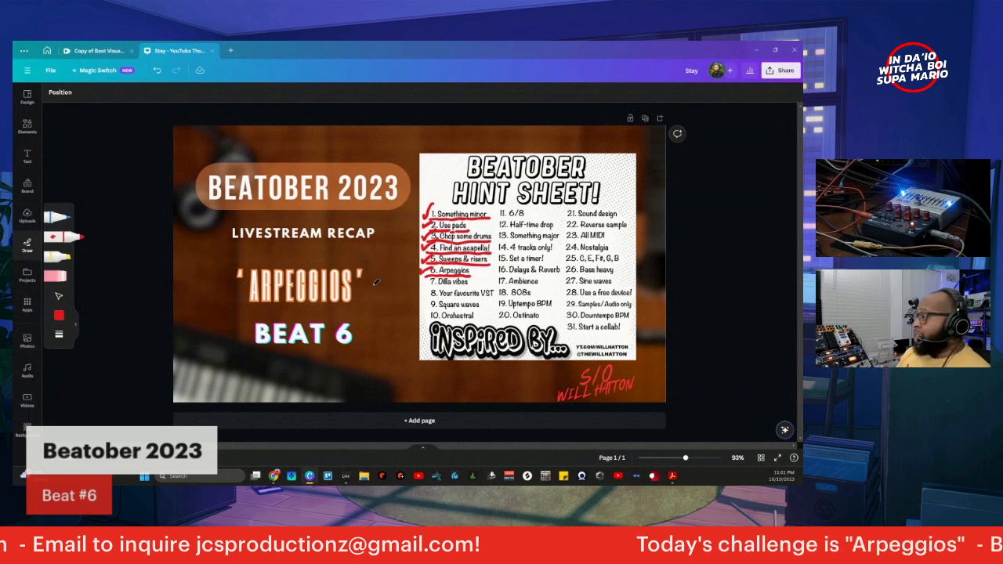
{"action": "left_click", "coordinate": [756, 49]}
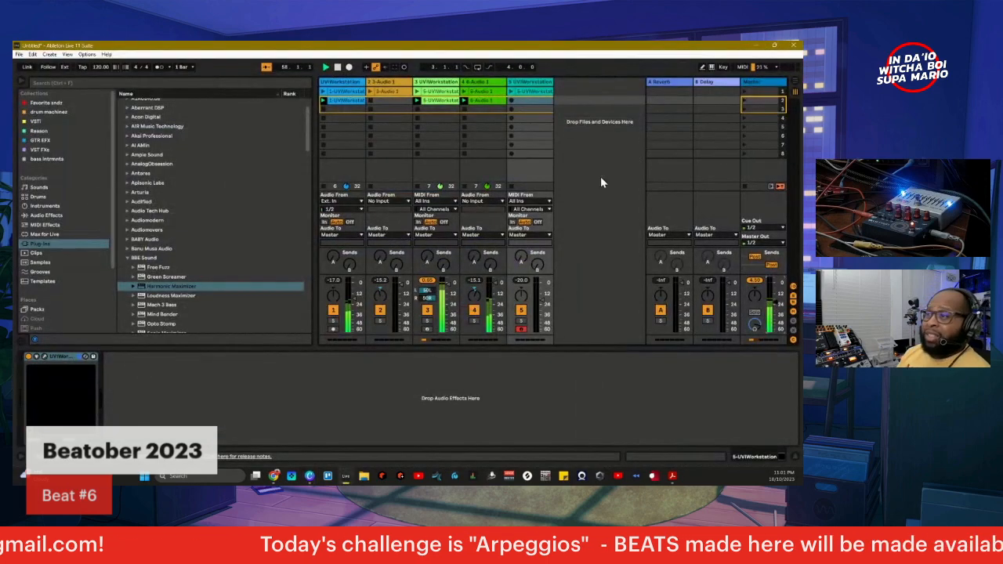